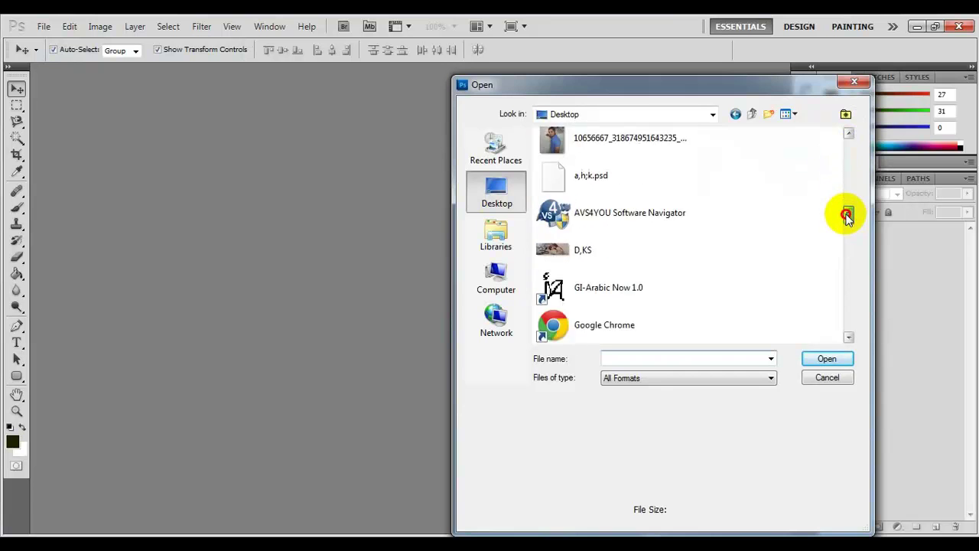
# Step: Open the HFDQ.jpg image from the desktop
pyautogui.click(585, 195)
pyautogui.doubleClick(585, 195)
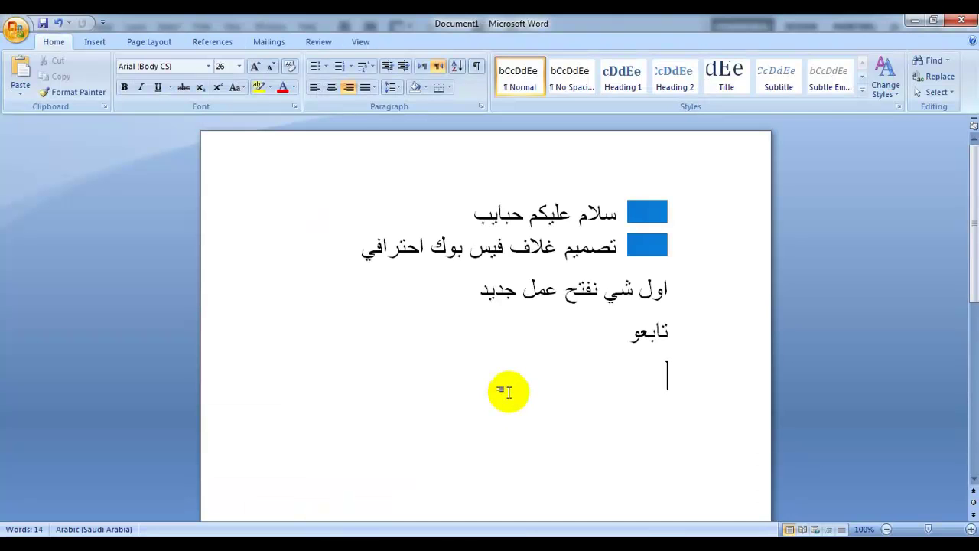
# Step: Switch to the Word document and add the line "وثانيا نروح نضيف خاما ومنحنى لصورة حتى" below the existing text
pyautogui.write('ثاني')
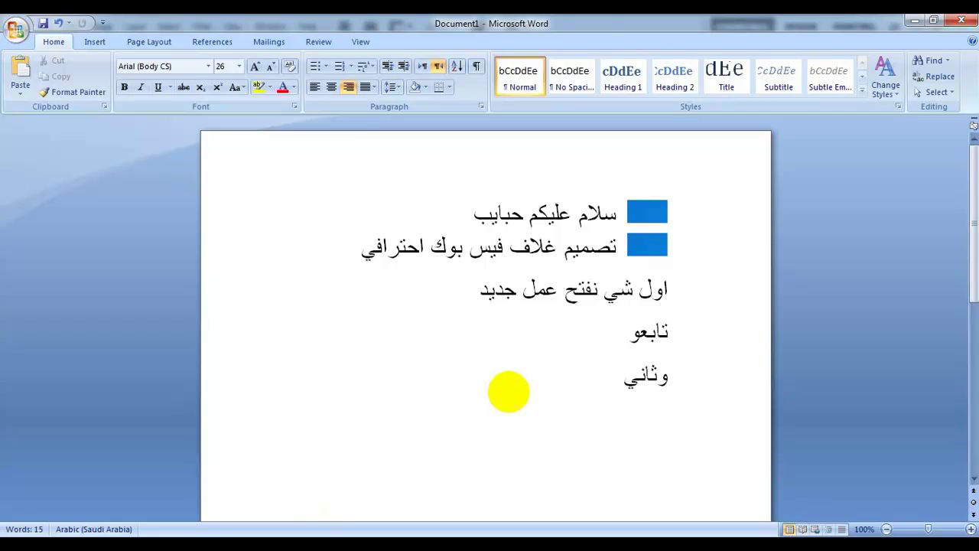
pyautogui.hotkey('ctrl', 'z')
pyautogui.write('ا نروح')
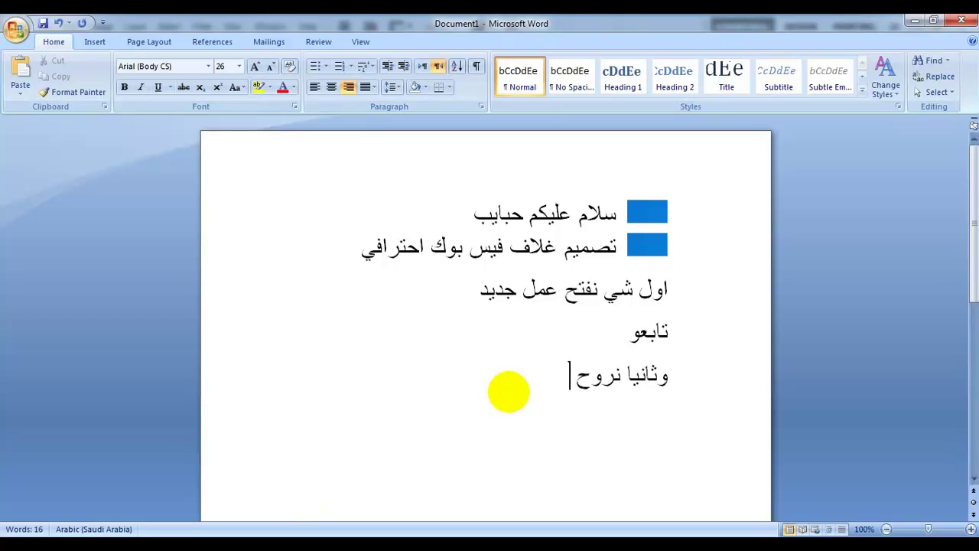
pyautogui.write(' نضيف خا')
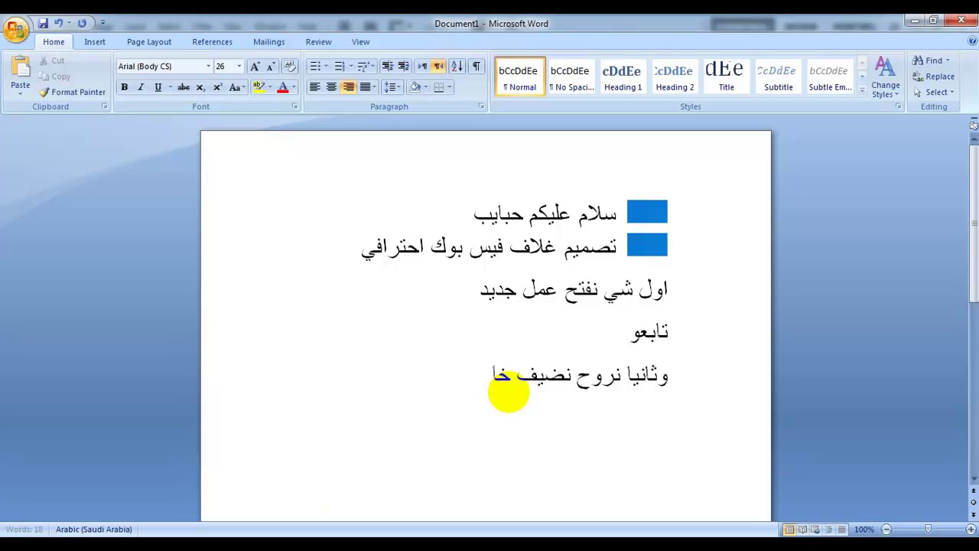
pyautogui.write('ما')
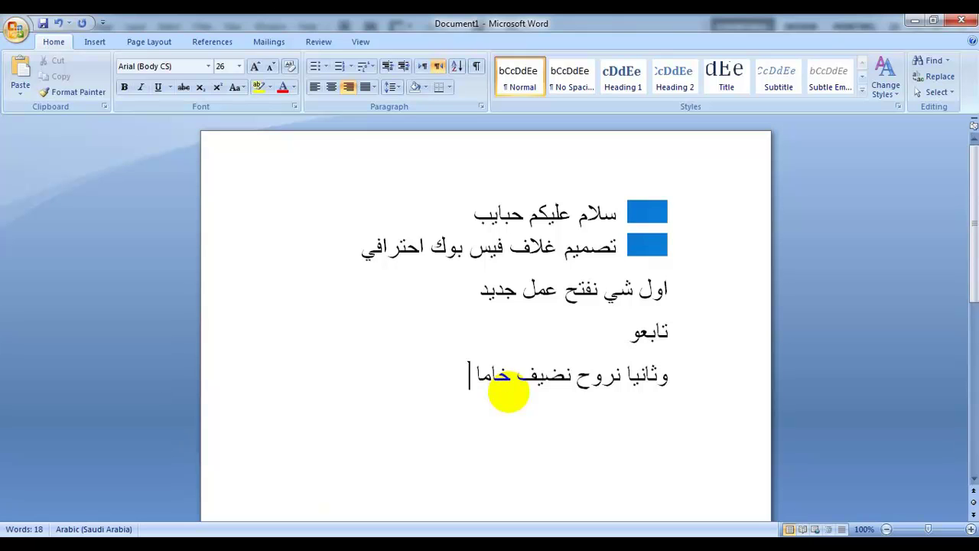
pyautogui.write(' ومنحنى ل')
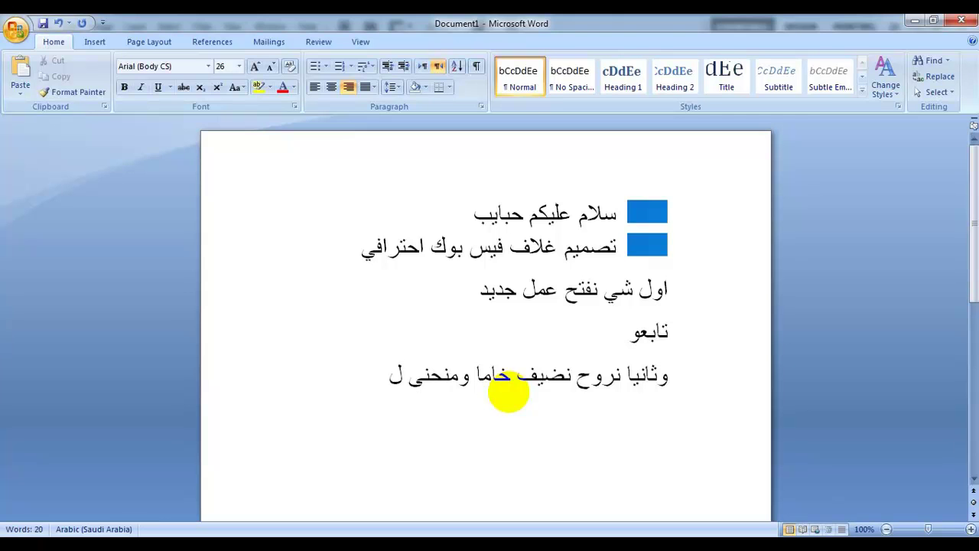
pyautogui.write('صو')
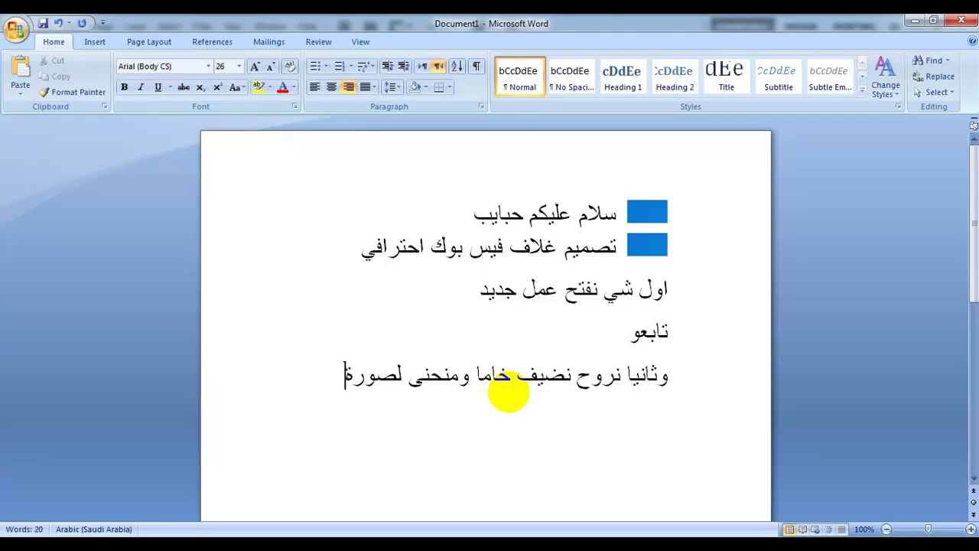
pyautogui.write('رة ح')
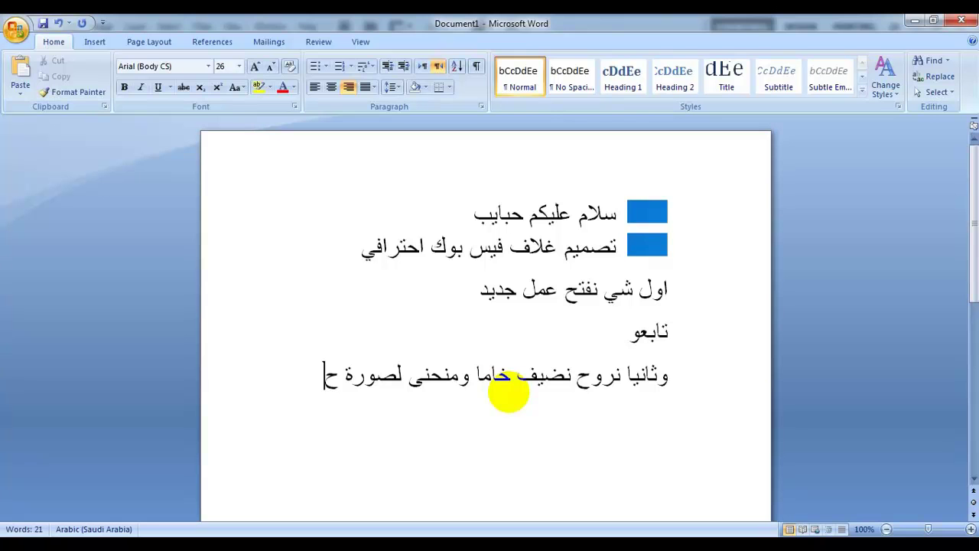
pyautogui.write('تى')
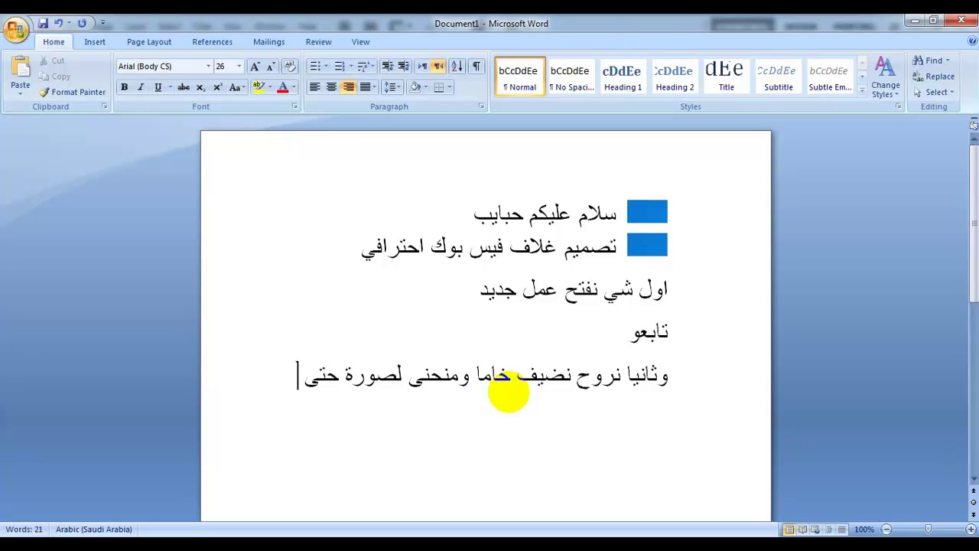
# Step: Continue the sentence below with "نصمم الصورة الي نريد نصممهه"
pyautogui.press('Return')
pyautogui.write('ن')
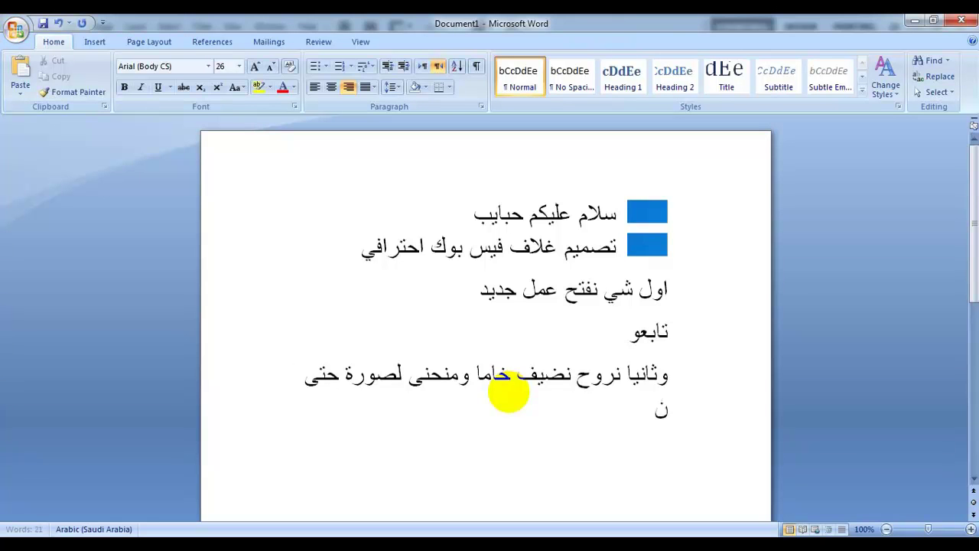
pyautogui.write('خلي')
pyautogui.press('BackSpace')
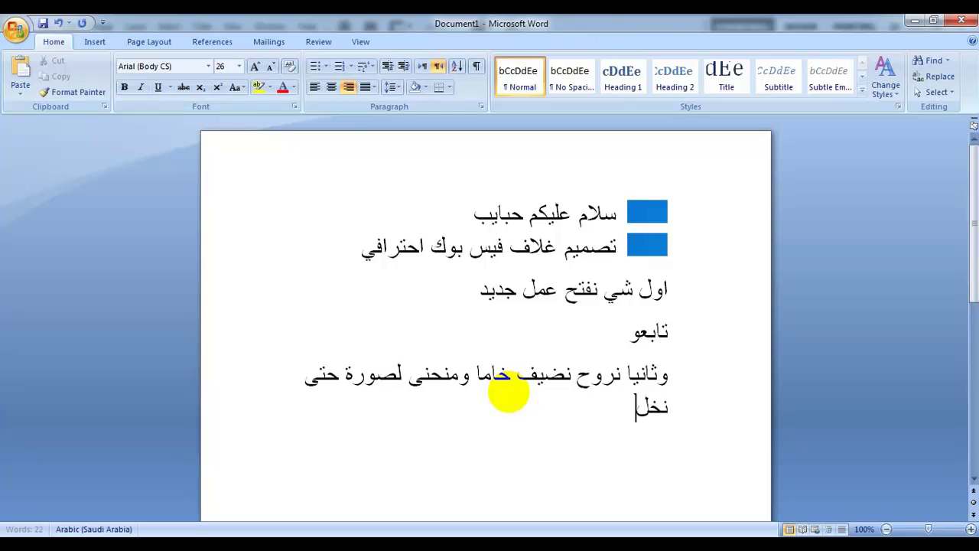
pyautogui.press('BackSpace')
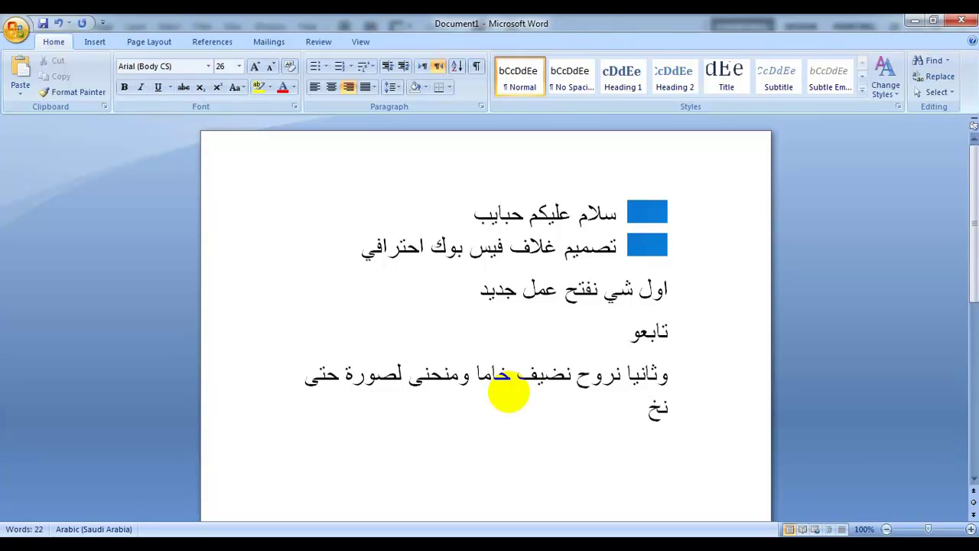
pyautogui.press('BackSpace')
pyautogui.write('صمم ال')
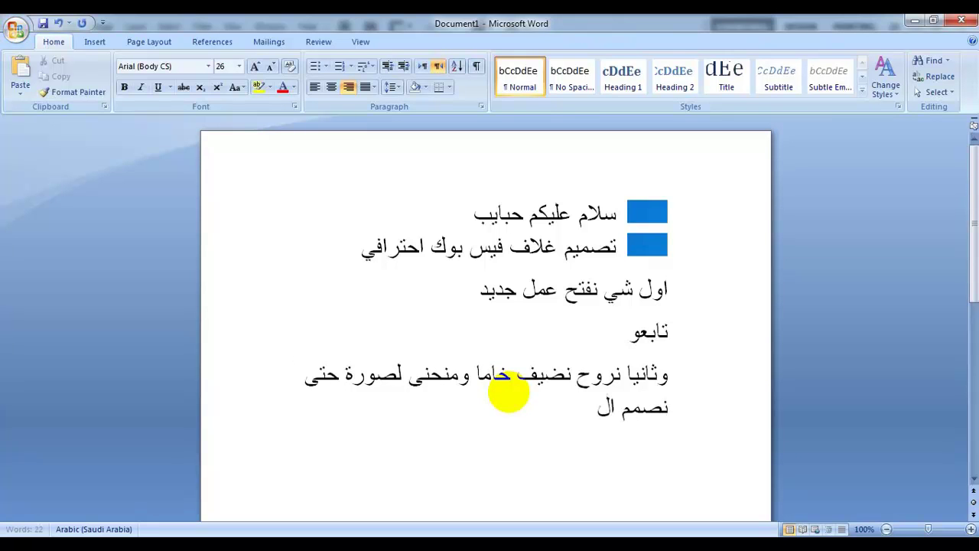
pyautogui.write('صورة ال')
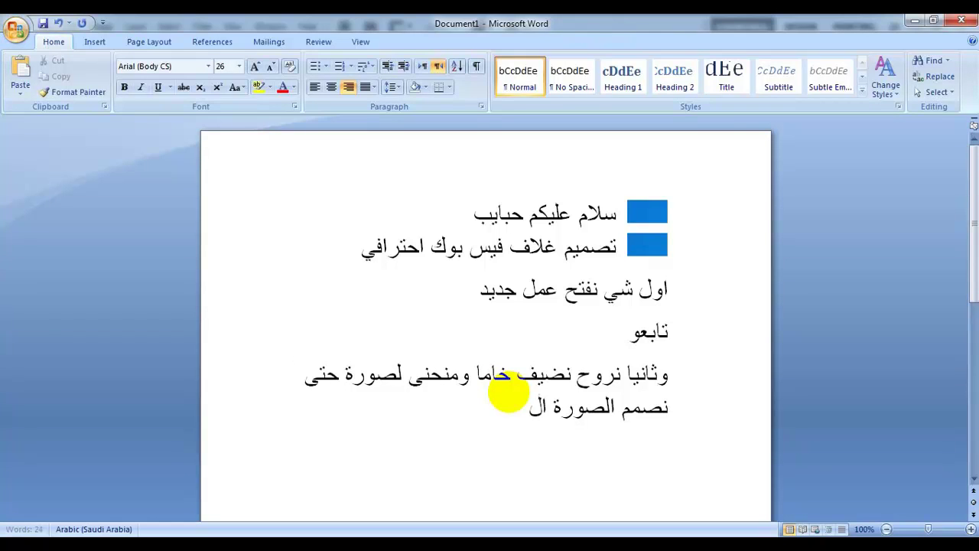
pyautogui.write('ي نريد ن')
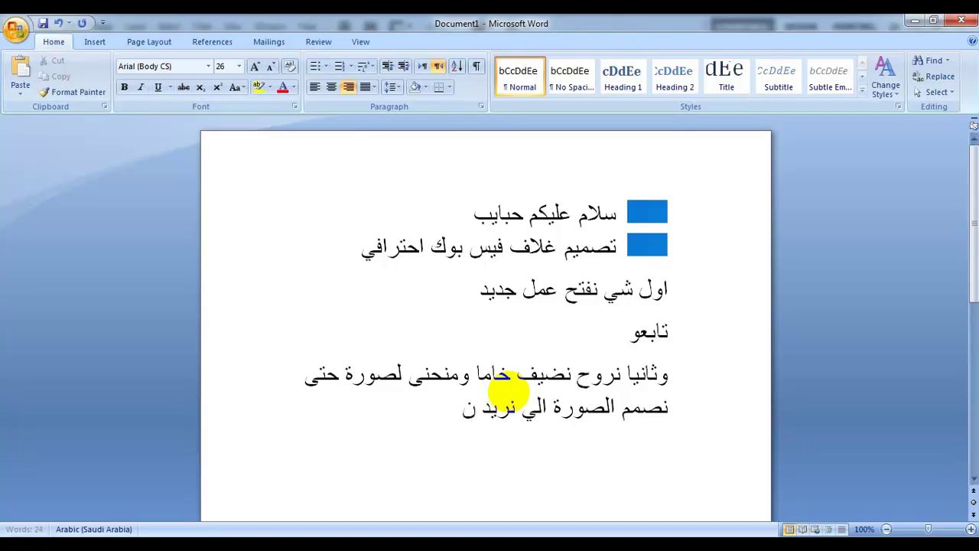
pyautogui.write('صمم')
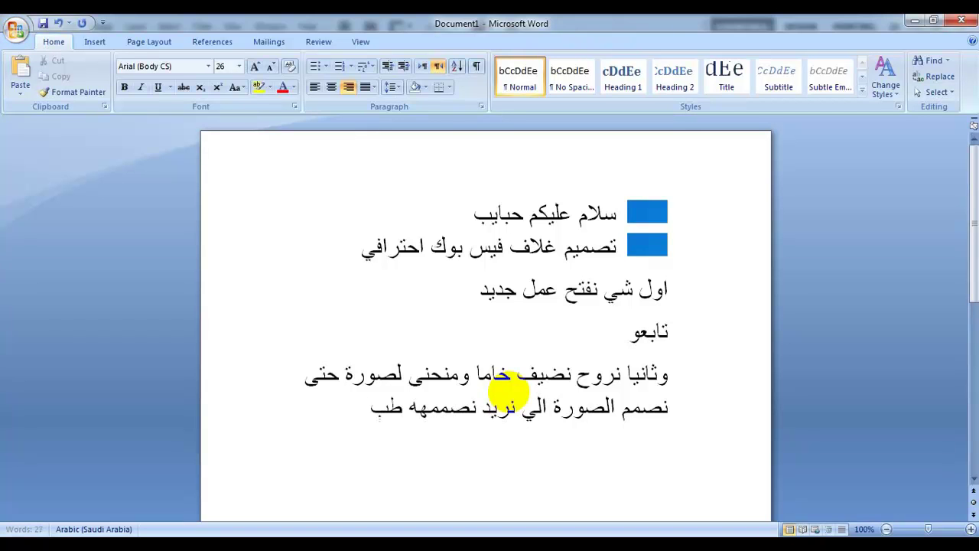
# Step: Finish the paragraph with "طبعا الخامة والمنحنا اني عندي جاهزات حتى لا يطول الدرس تابعو"
pyautogui.write('ه طبعا الخا')
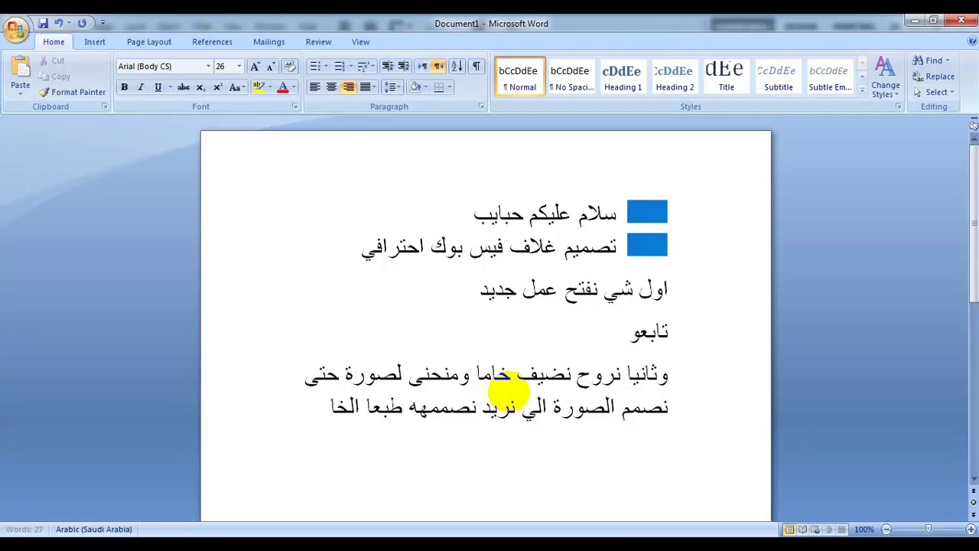
pyautogui.write('مة والمن')
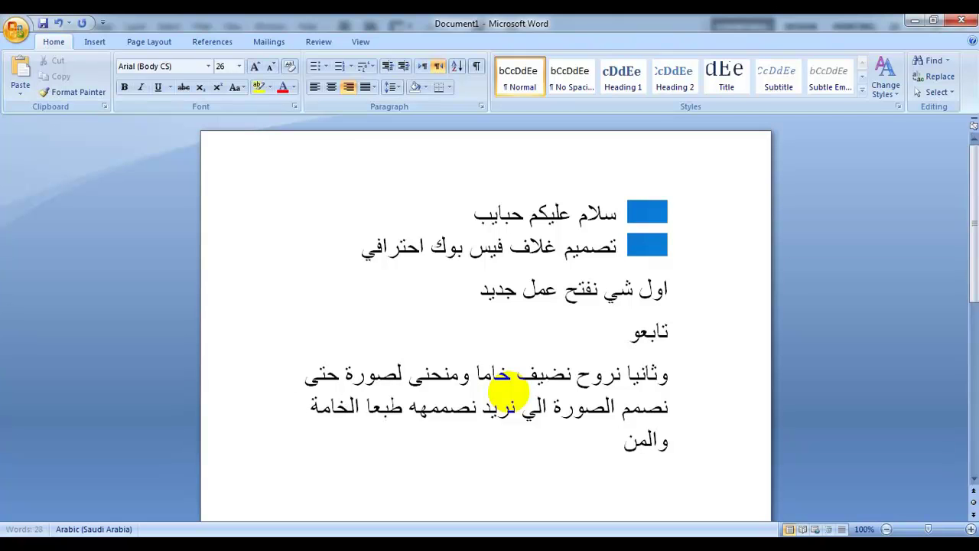
pyautogui.write('حنا اني ع')
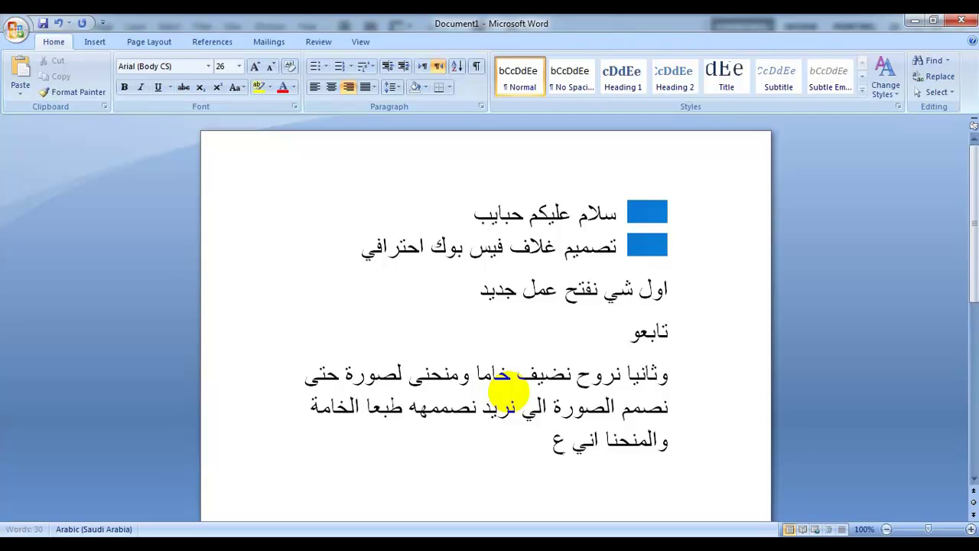
pyautogui.write('ندي جا')
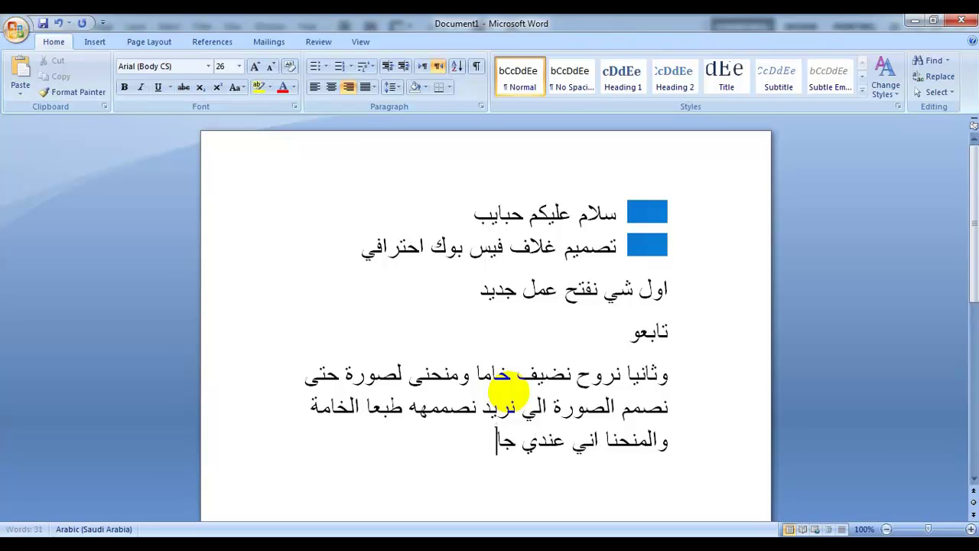
pyautogui.write('هزات ح')
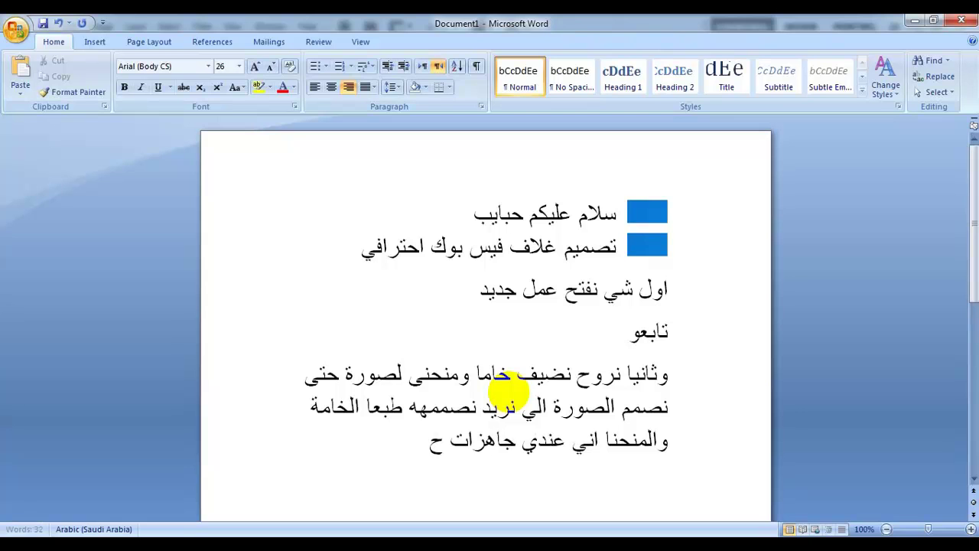
pyautogui.write('تى لا ي')
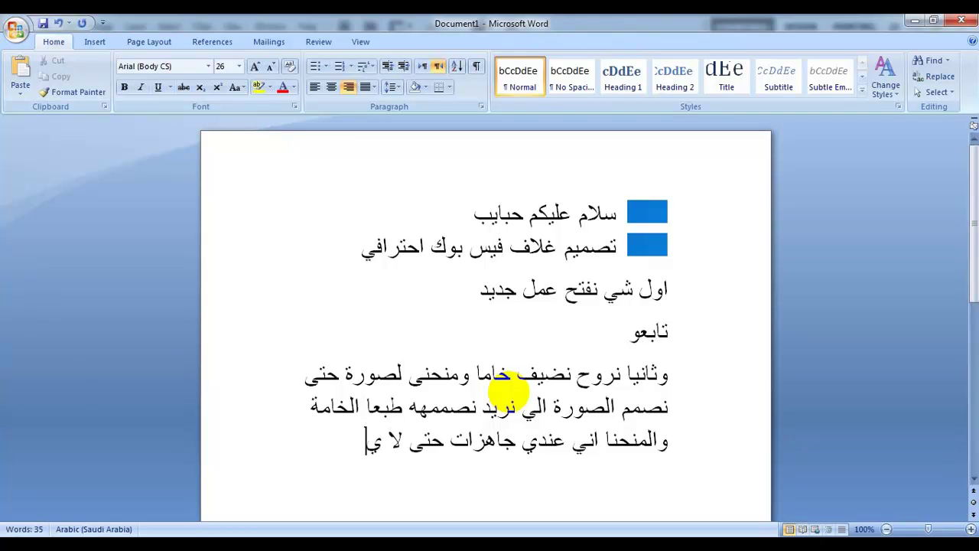
pyautogui.write('طول الدر')
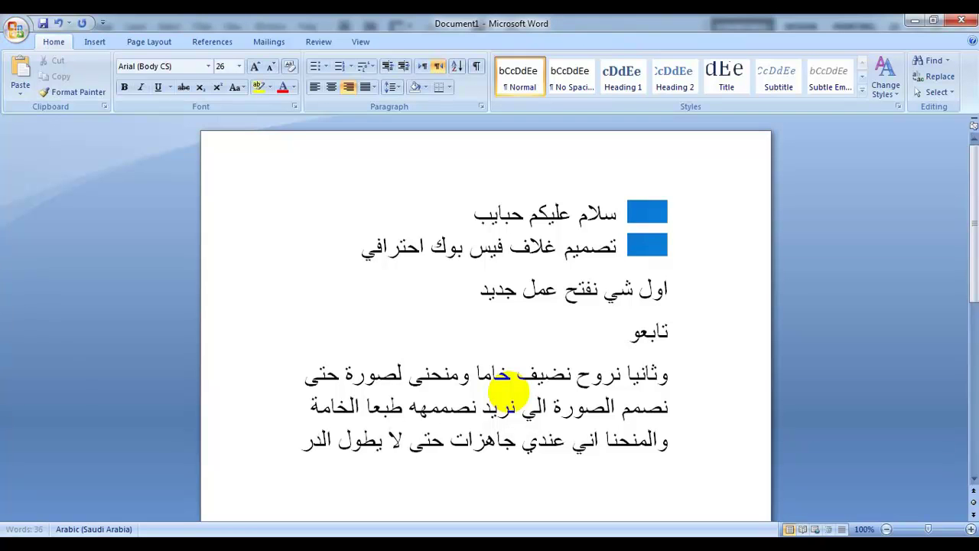
pyautogui.write('س تاب')
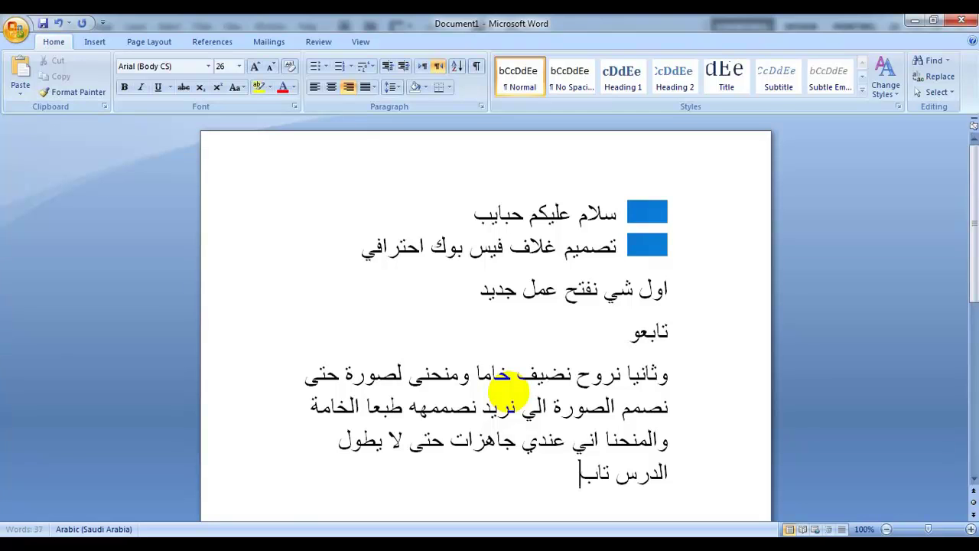
pyautogui.write('عو')
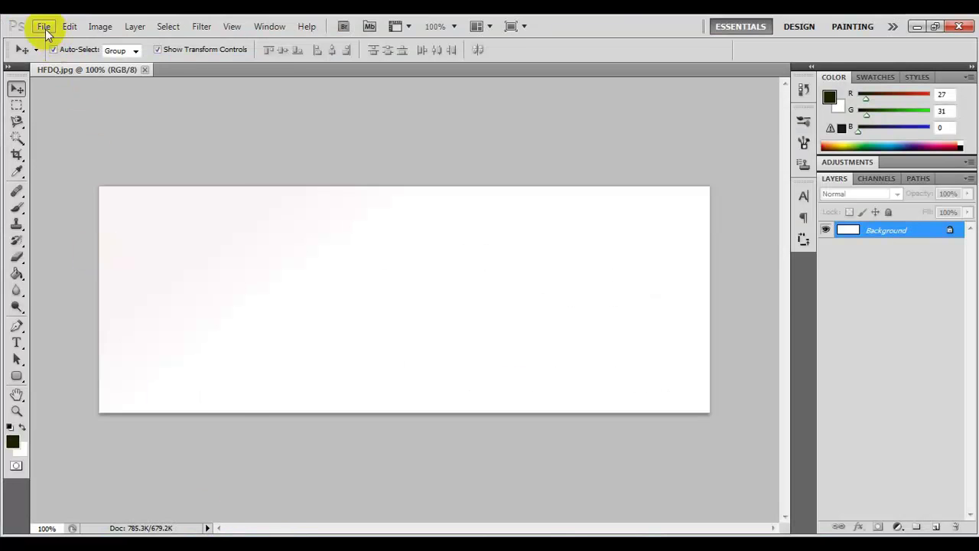
# Step: Switch back to Photoshop and open the pink city skyline image from New folder (2)
pyautogui.click(43, 26)
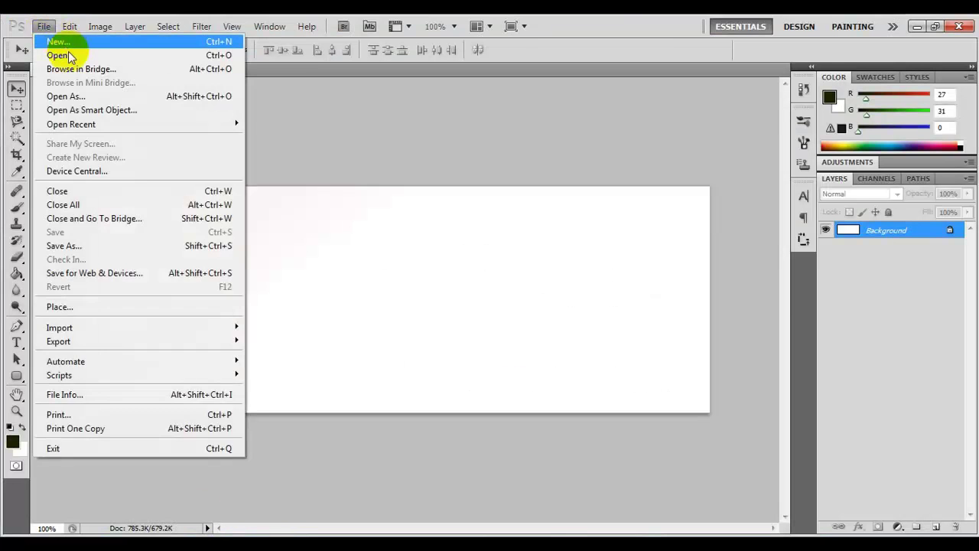
pyautogui.click(70, 57)
pyautogui.moveTo(847, 138); pyautogui.dragTo(849, 157)
pyautogui.click(498, 149)
pyautogui.click(616, 166)
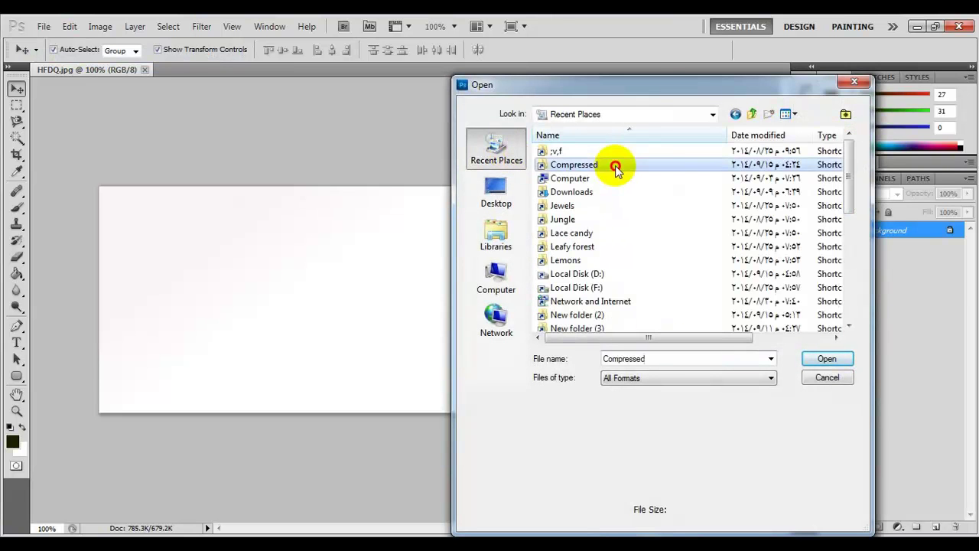
pyautogui.doubleClick(616, 166)
pyautogui.doubleClick(657, 193)
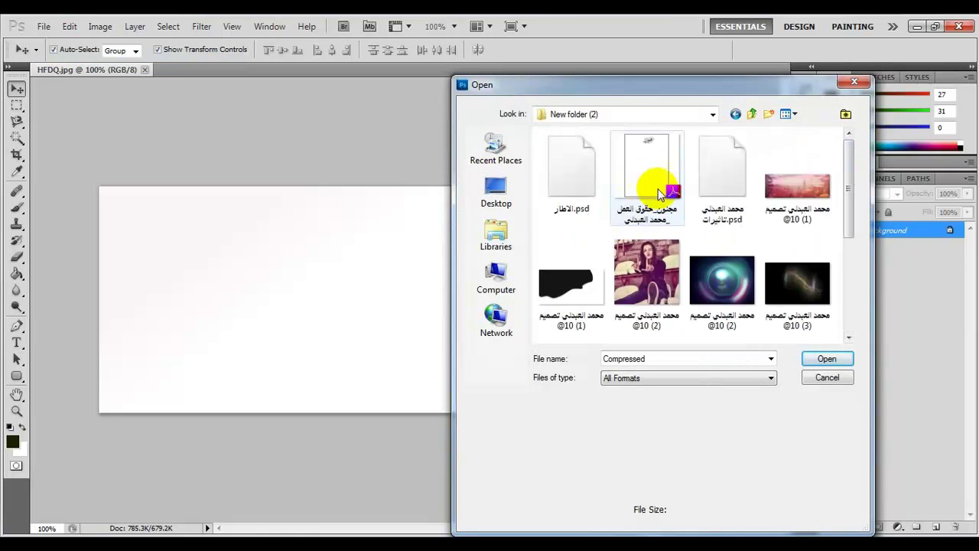
pyautogui.doubleClick(795, 185)
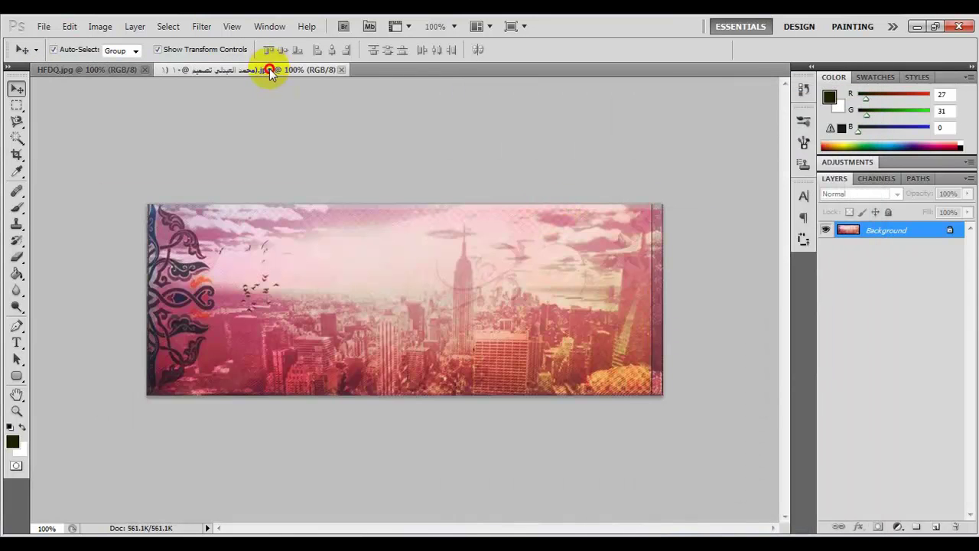
# Step: Copy the city skyline image into HFDQ.jpg as a new layer and close the skyline source file
pyautogui.moveTo(269, 73); pyautogui.dragTo(360, 131)
pyautogui.moveTo(470, 196); pyautogui.dragTo(300, 349)
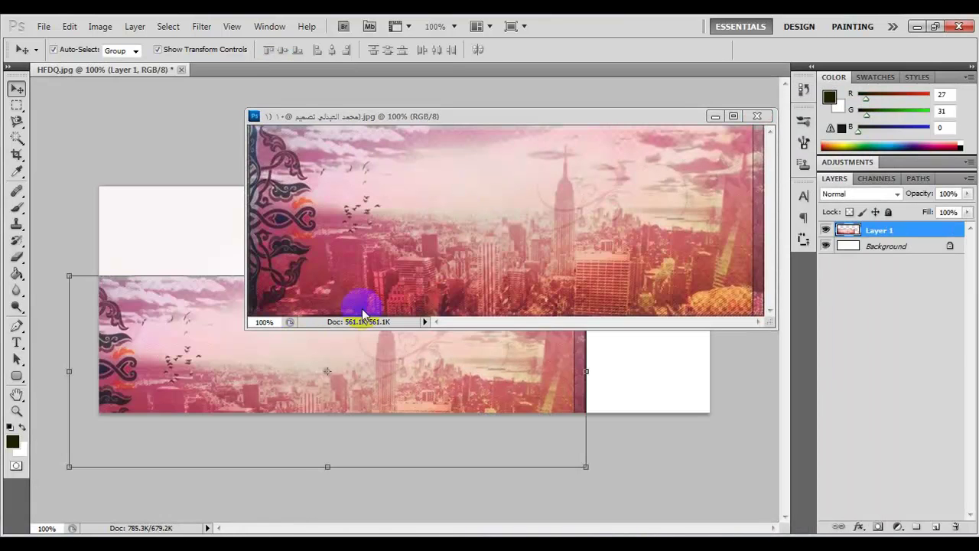
pyautogui.click(756, 116)
# Step: Align the skyline layer with the canvas's upper-right corner and scale it to cover the whole canvas
pyautogui.moveTo(438, 345); pyautogui.dragTo(557, 252)
pyautogui.click(189, 380)
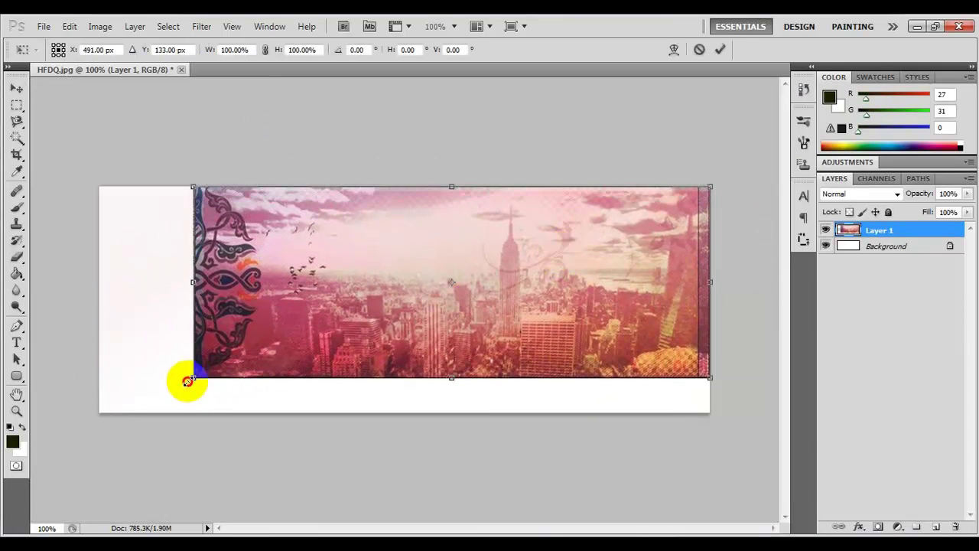
pyautogui.moveTo(189, 379); pyautogui.dragTo(100, 412)
pyautogui.press('Return')
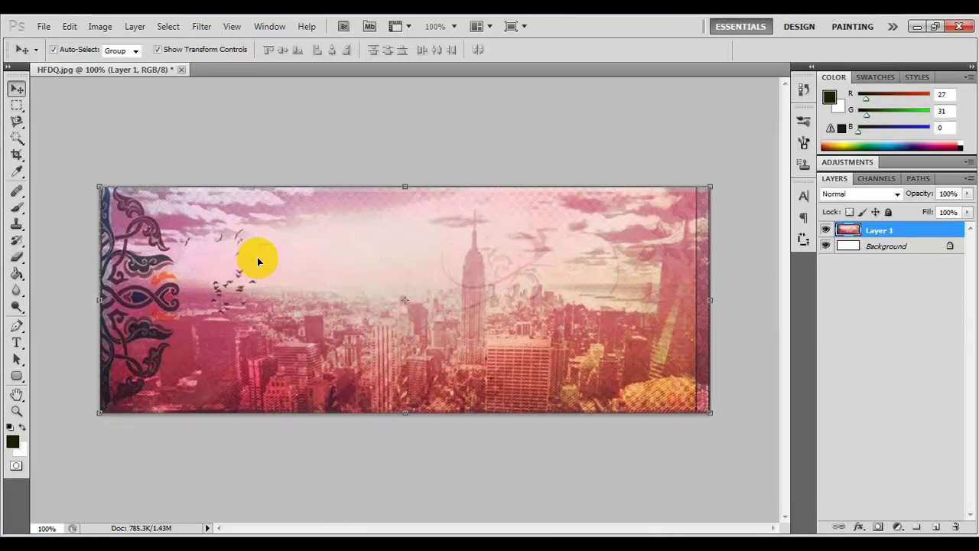
# Step: Open the black curved shape PNG from New folder (2) and detach it into its own floating window
pyautogui.click(44, 26)
pyautogui.click(66, 54)
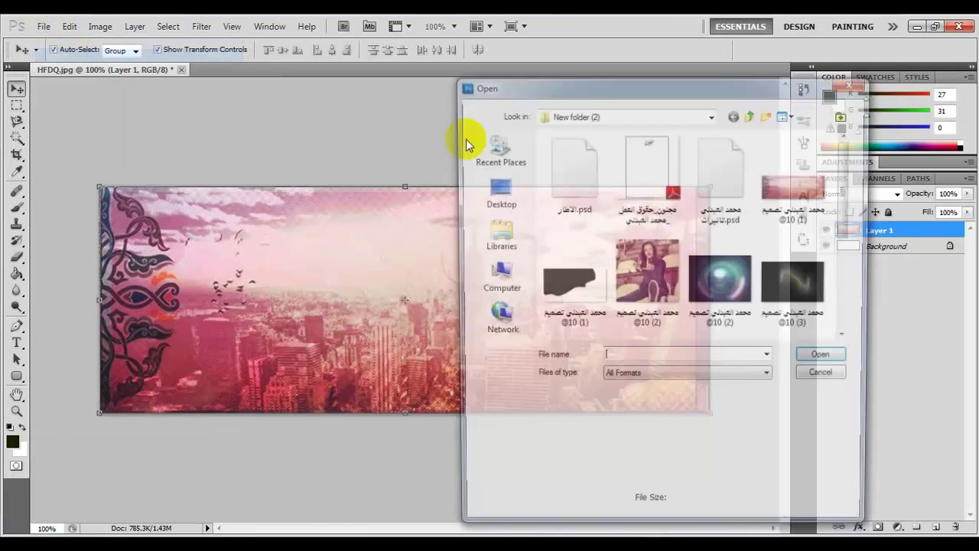
pyautogui.doubleClick(570, 291)
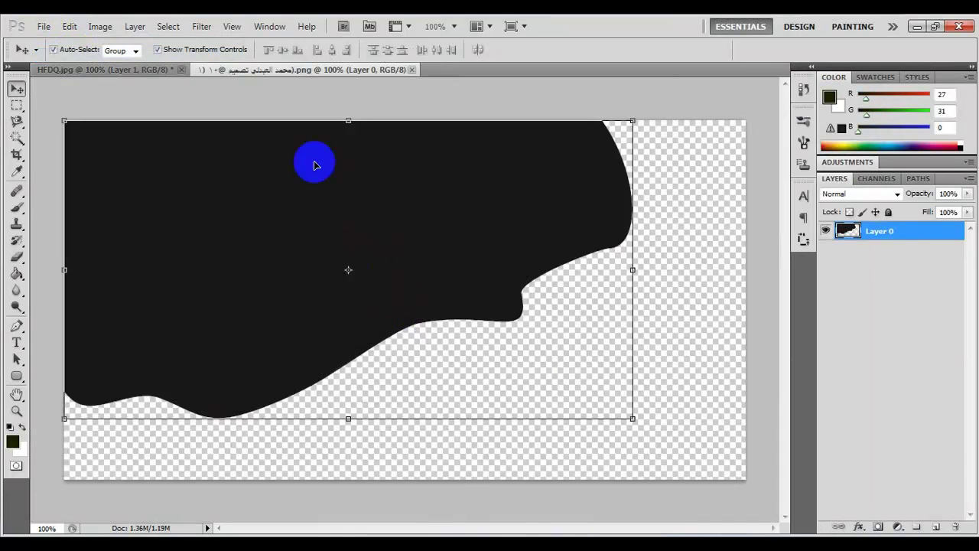
pyautogui.moveTo(289, 70); pyautogui.dragTo(432, 184)
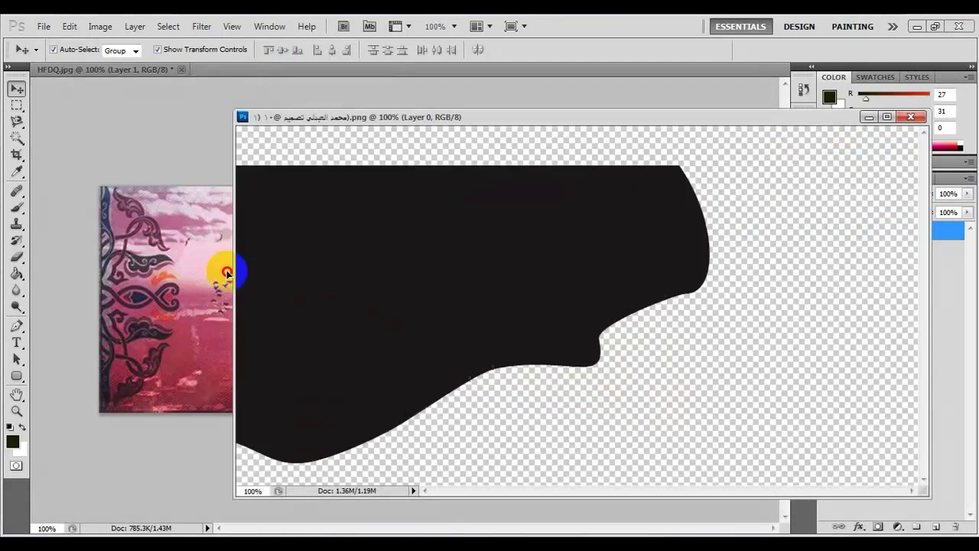
# Step: Copy the black curved shape into HFDQ.jpg as a new layer at the canvas's upper-left corner and close its source file
pyautogui.moveTo(226, 273); pyautogui.dragTo(208, 274)
pyautogui.click(910, 116)
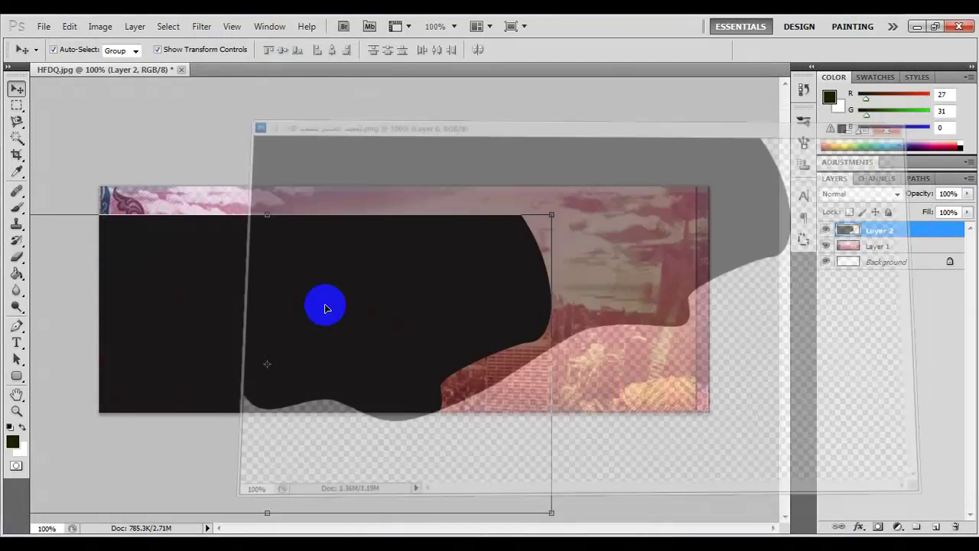
pyautogui.moveTo(325, 307); pyautogui.dragTo(416, 273)
# Step: Scale the curved shape layer to about 75% so it spans the full canvas height from the left edge
pyautogui.moveTo(669, 174); pyautogui.dragTo(526, 188)
pyautogui.moveTo(523, 474); pyautogui.dragTo(526, 409)
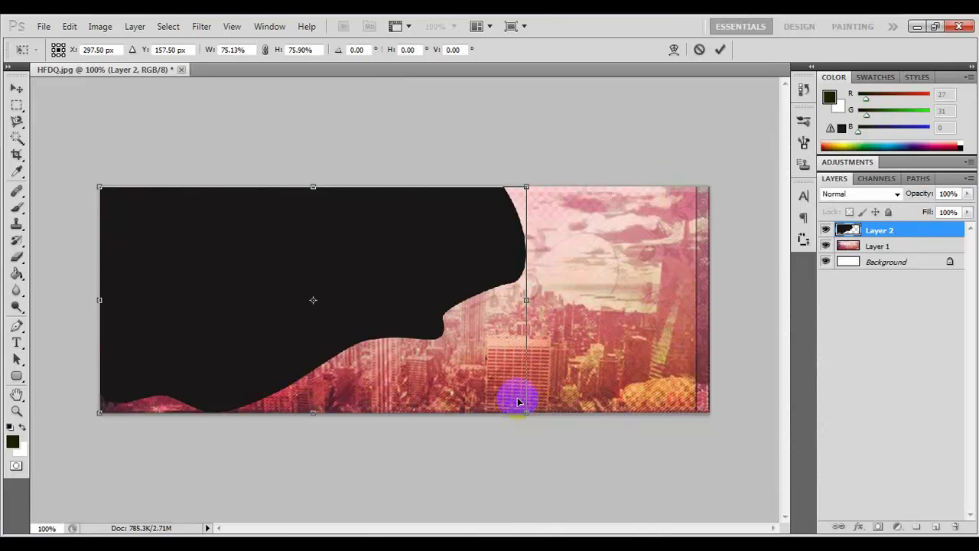
pyautogui.doubleClick(430, 284)
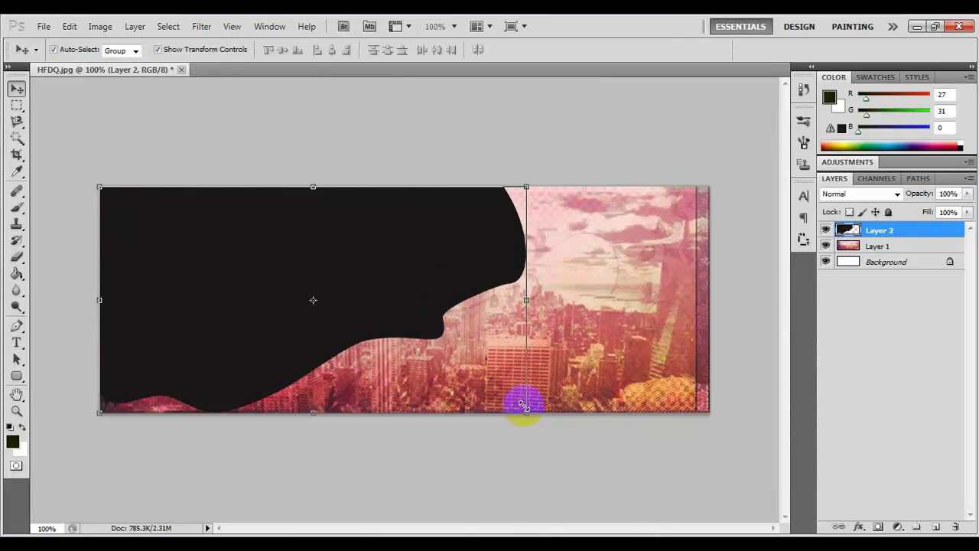
pyautogui.moveTo(526, 412); pyautogui.dragTo(521, 407)
pyautogui.doubleClick(416, 276)
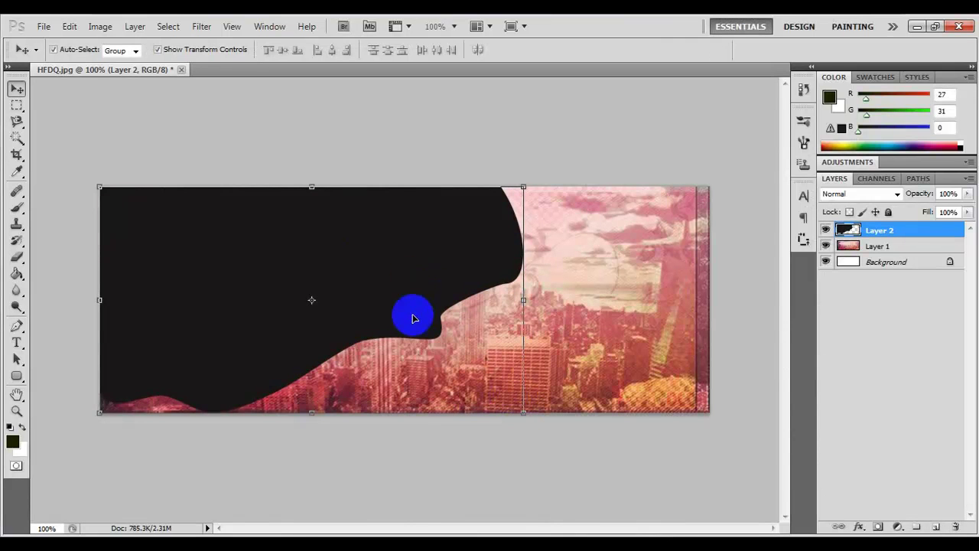
# Step: Switch to Word and start a new paragraph with "بعد ما خلينة الخامة والمنحنى وضبطنا شكلهم نروح نخلي"
pyautogui.click(241, 536)
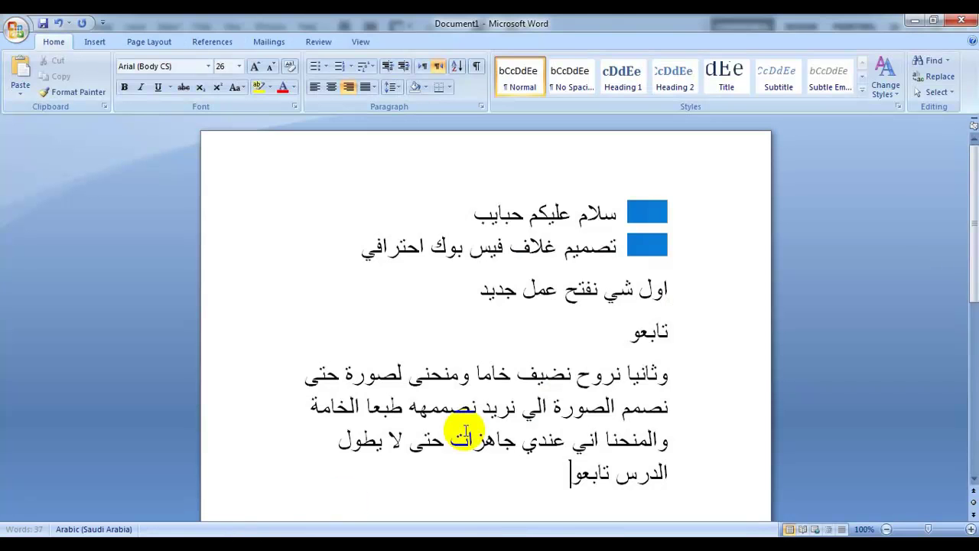
pyautogui.press('Return')
pyautogui.write('بع')
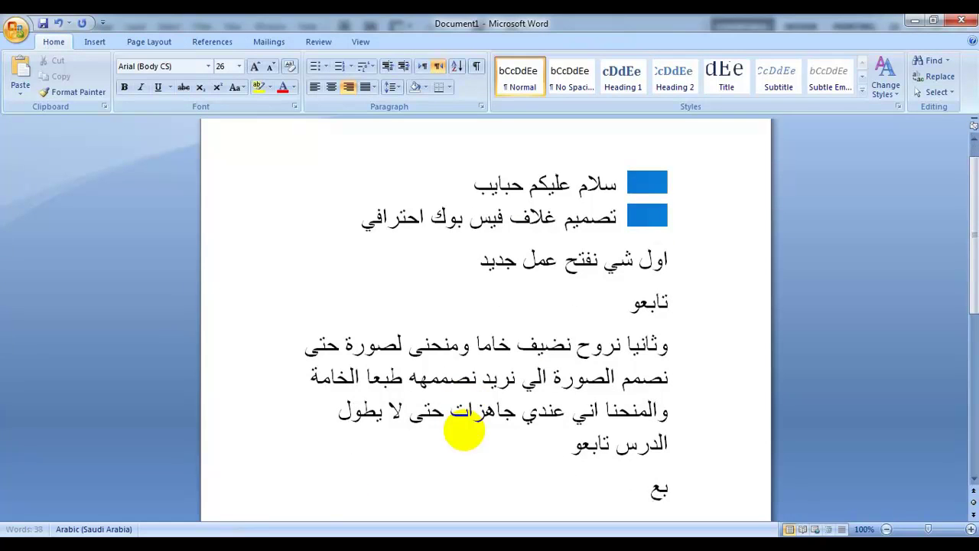
pyautogui.write('د ما خلينة')
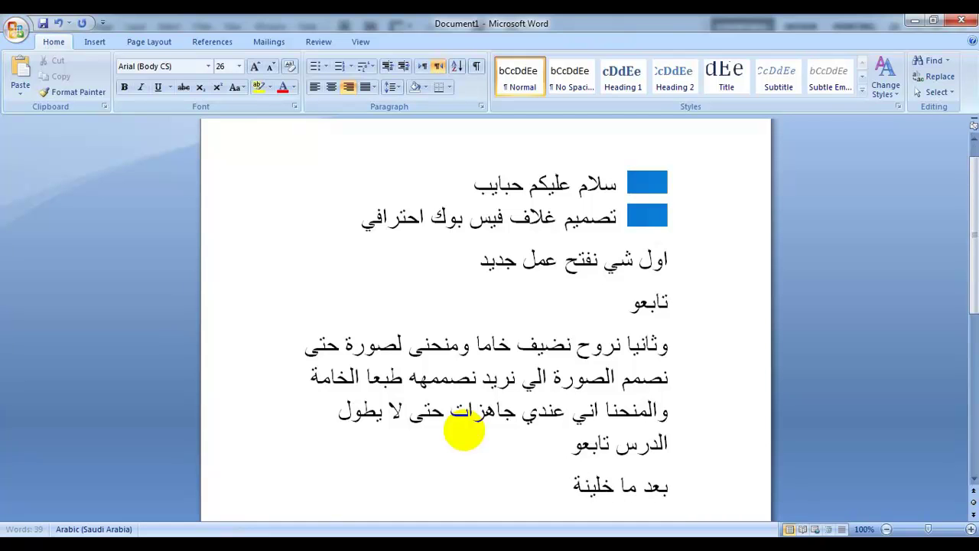
pyautogui.write(' الخا')
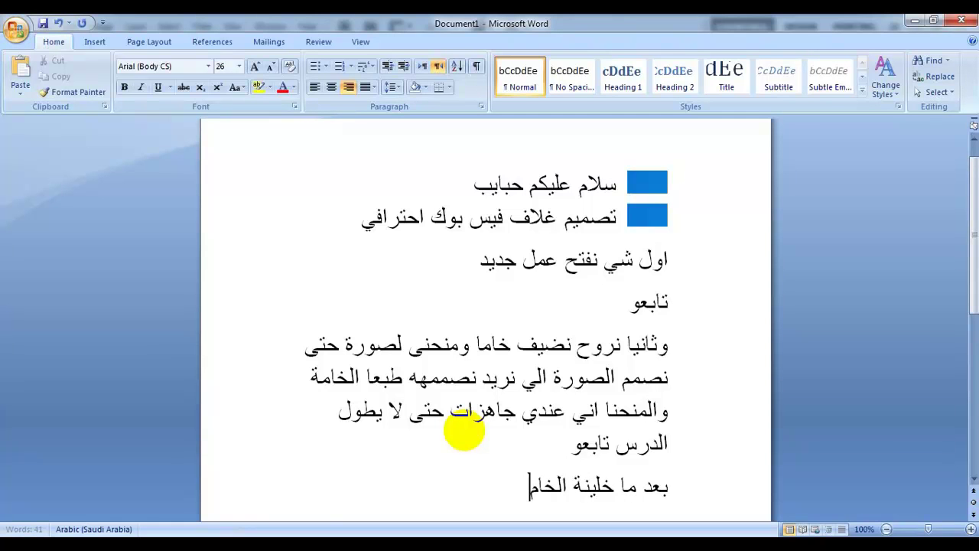
pyautogui.write('مة والمنحنى وضب')
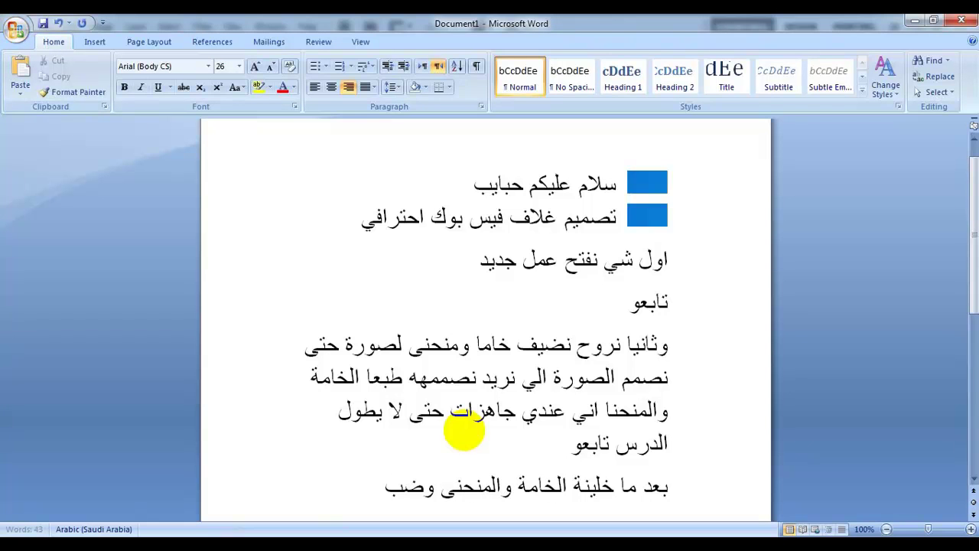
pyautogui.write('طنا شكلهم نرو')
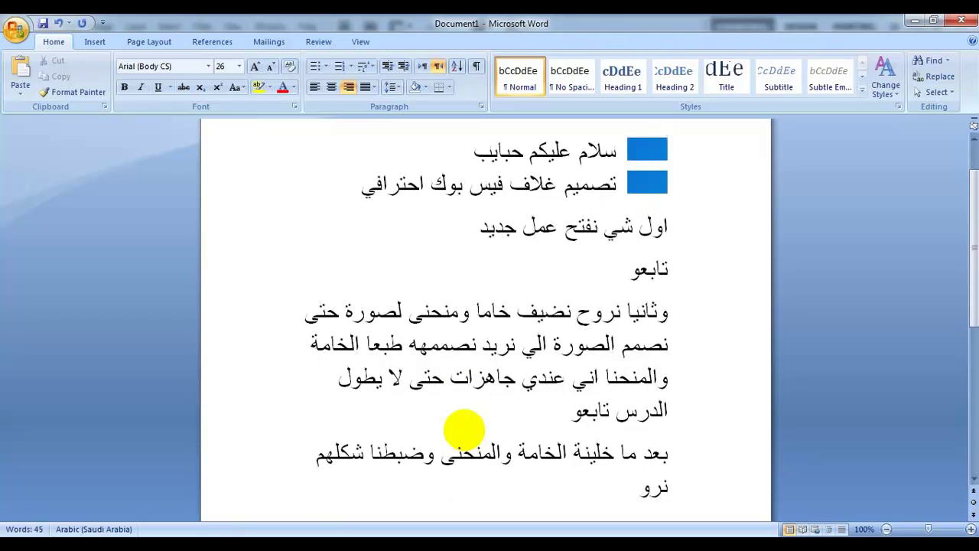
pyautogui.write('ح نخلي')
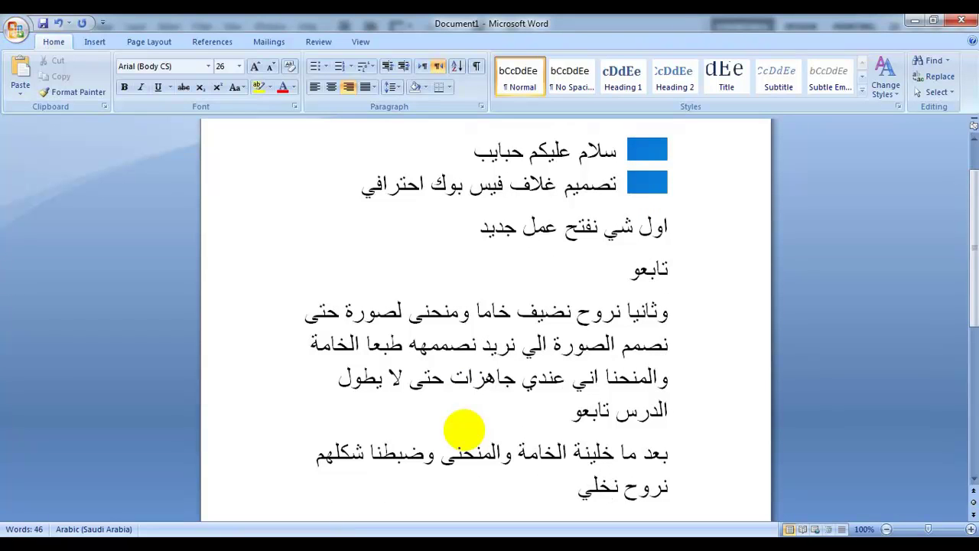
# Step: Continue the paragraph with "الصورة الي نريد نصممهه ونضبطهه داخل المنحنى" and add a separate line reading "تابعو"
pyautogui.write(' الصورة الي')
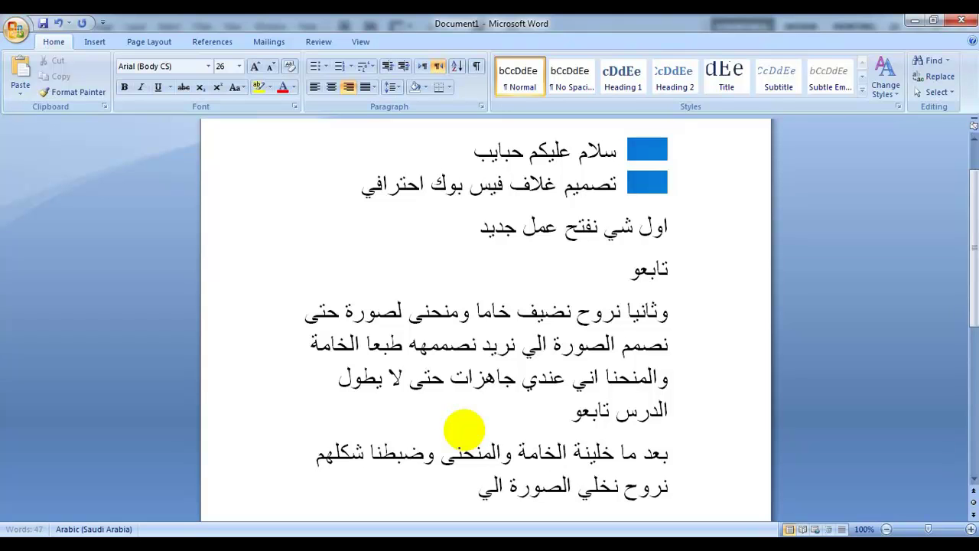
pyautogui.write(' نريد نص')
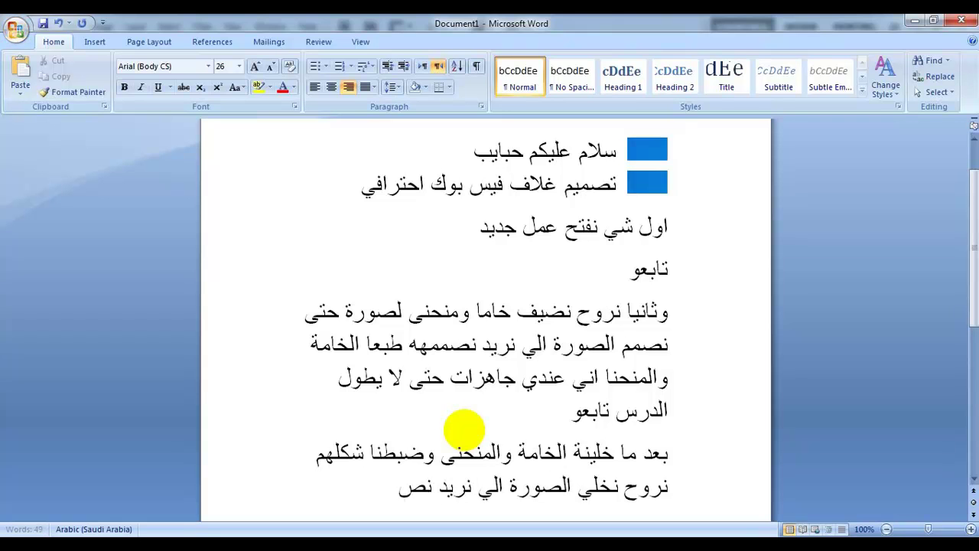
pyautogui.write('ممهه و')
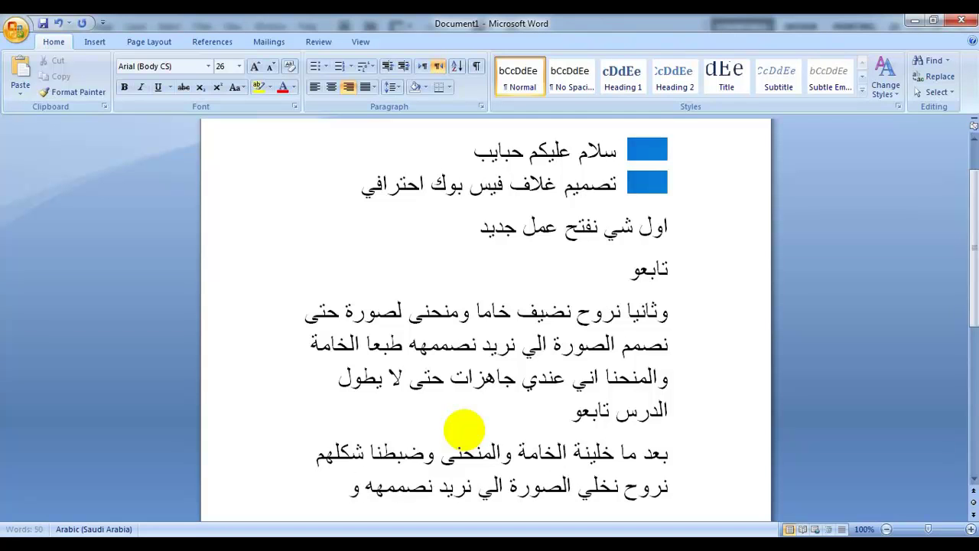
pyautogui.write('نضبطهه دا')
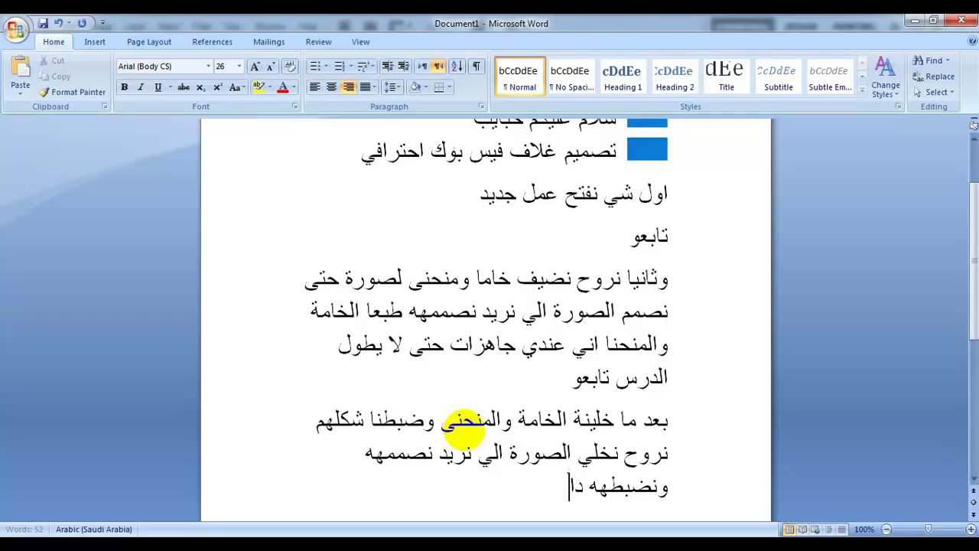
pyautogui.write('خل المنحنى')
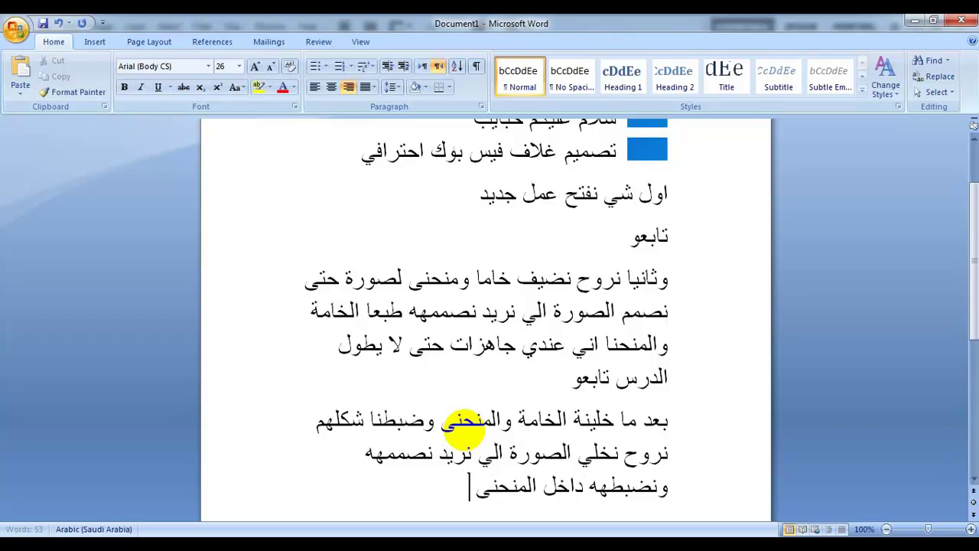
pyautogui.press('Return')
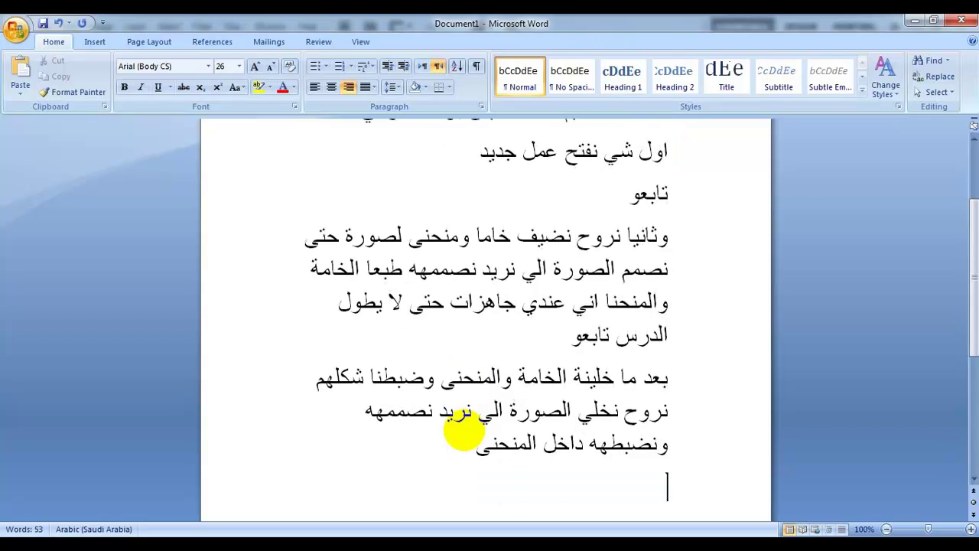
pyautogui.write('تابعو')
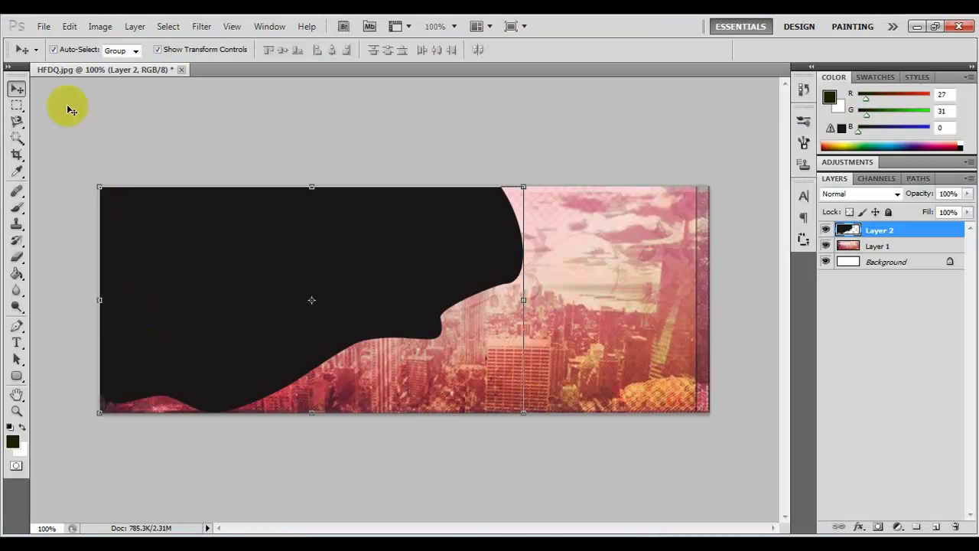
# Step: Switch back to Photoshop and open the portrait of the man in the checkered headscarf from the desktop's New folder
pyautogui.click(42, 26)
pyautogui.click(90, 56)
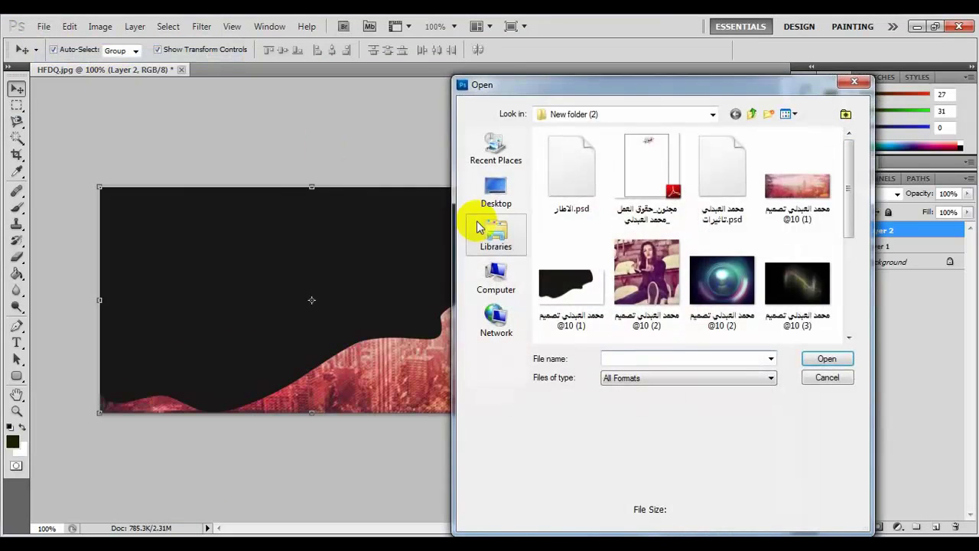
pyautogui.click(478, 201)
pyautogui.moveTo(851, 145); pyautogui.dragTo(853, 187)
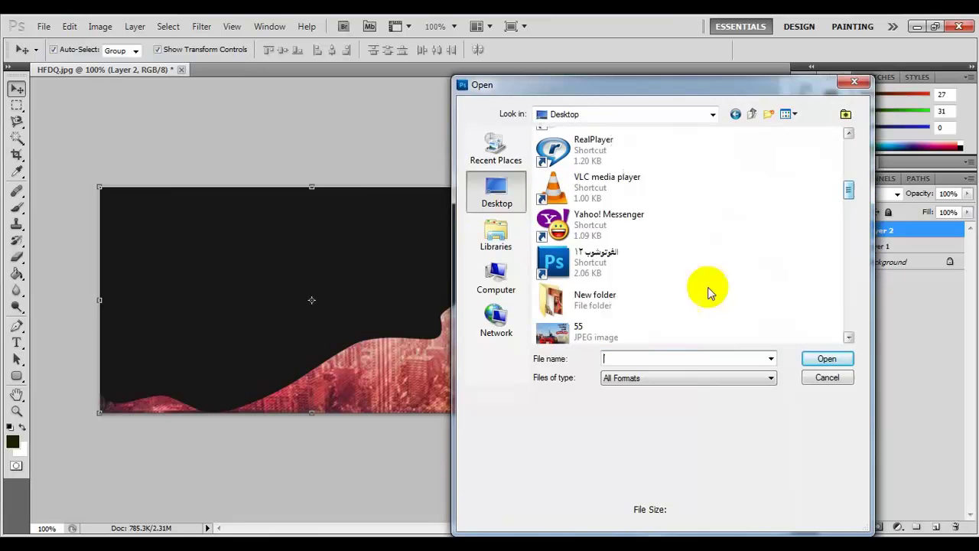
pyautogui.doubleClick(627, 295)
pyautogui.click(649, 176)
pyautogui.doubleClick(649, 176)
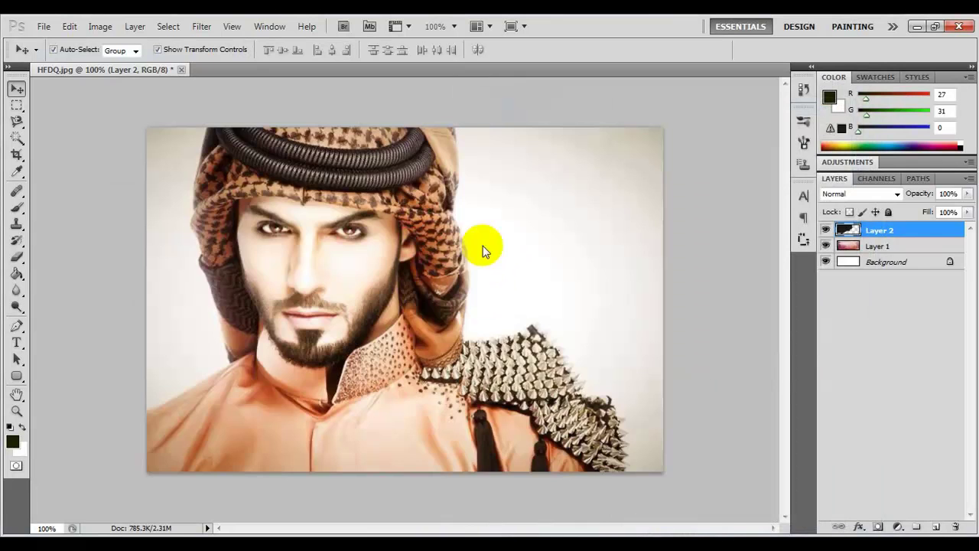
# Step: Copy the portrait from a floating window into HFDQ.jpg as a new layer and close the portrait's source file
pyautogui.moveTo(521, 145); pyautogui.dragTo(518, 142)
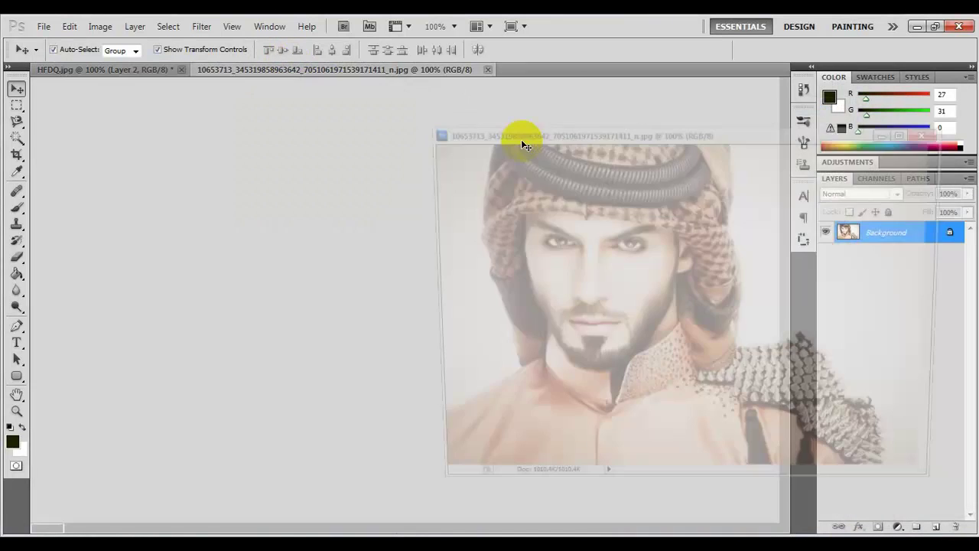
pyautogui.moveTo(622, 188); pyautogui.dragTo(353, 222)
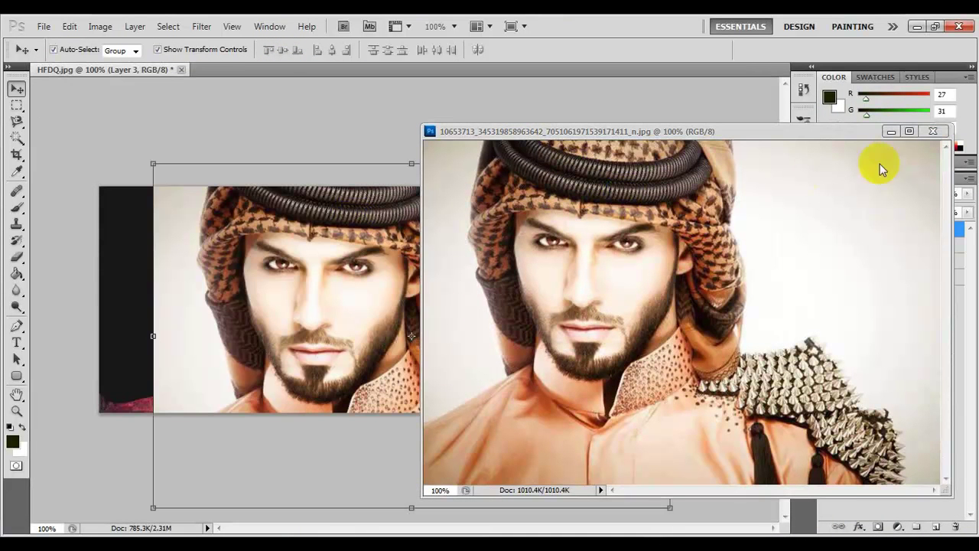
pyautogui.click(932, 130)
# Step: Align the portrait layer with the canvas's left edge and scale it to fit the canvas height, covering the curved shape
pyautogui.moveTo(413, 292); pyautogui.dragTo(370, 274)
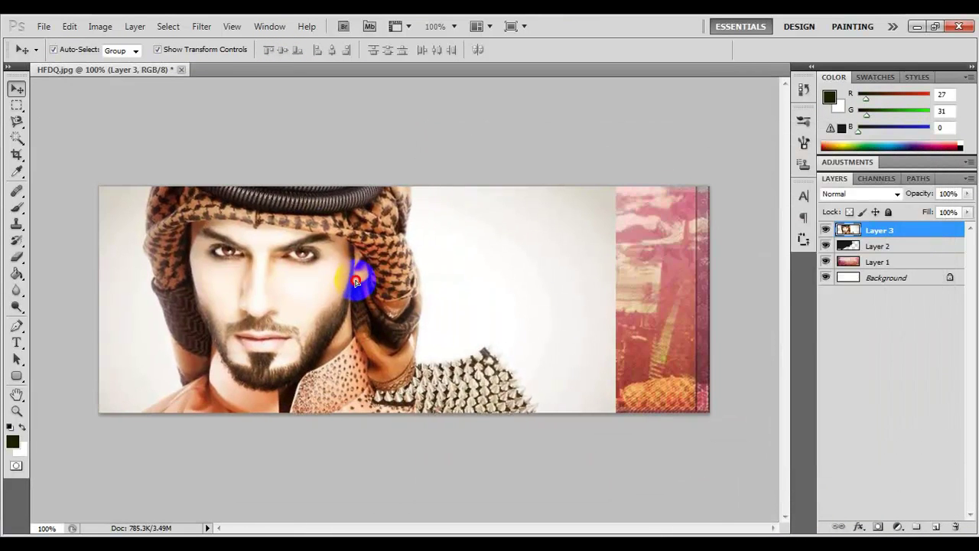
pyautogui.moveTo(618, 151); pyautogui.dragTo(557, 186)
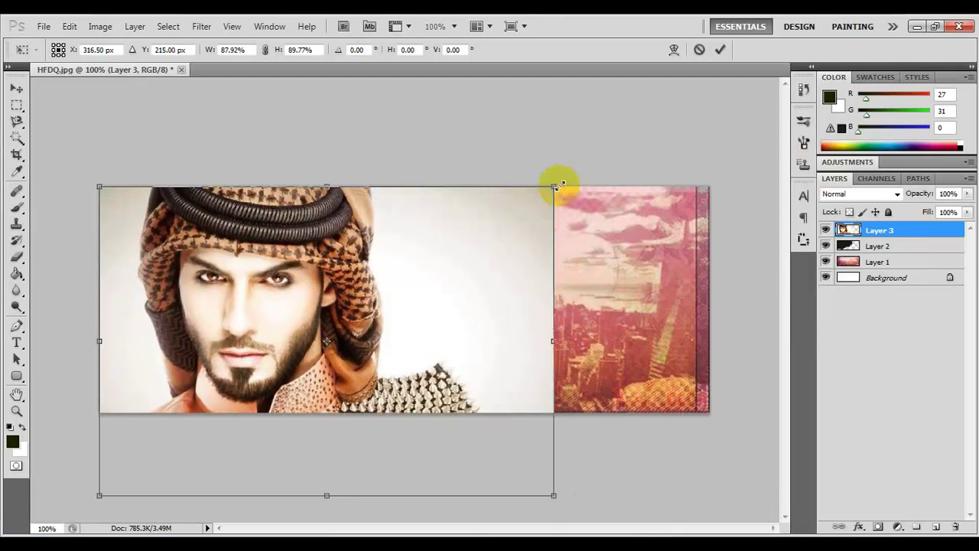
pyautogui.moveTo(555, 475); pyautogui.dragTo(541, 413)
pyautogui.press('Return')
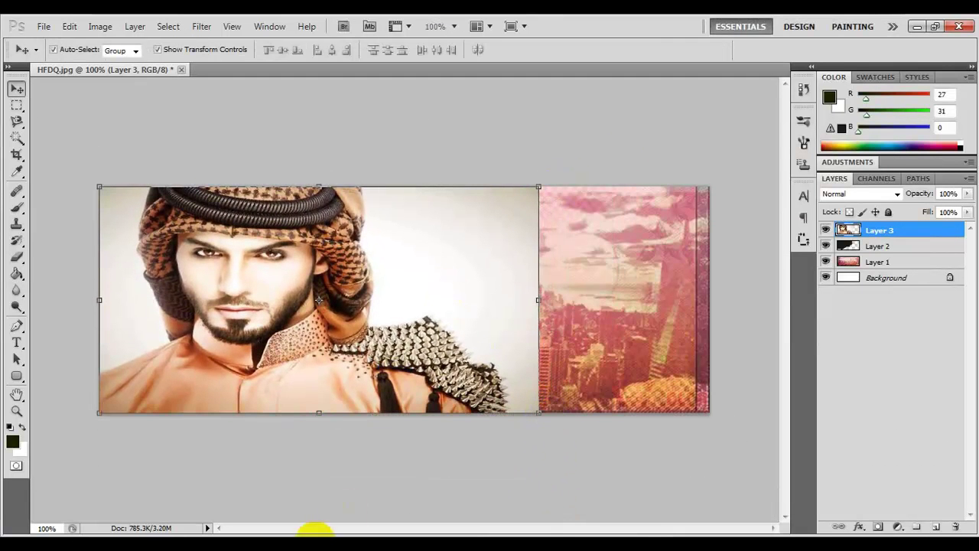
# Step: Switch to Word and start a new paragraph reading "بعد ما خلينة الصورة نخليهه داخل المنحنى بلضغط على زر"
pyautogui.click(252, 534)
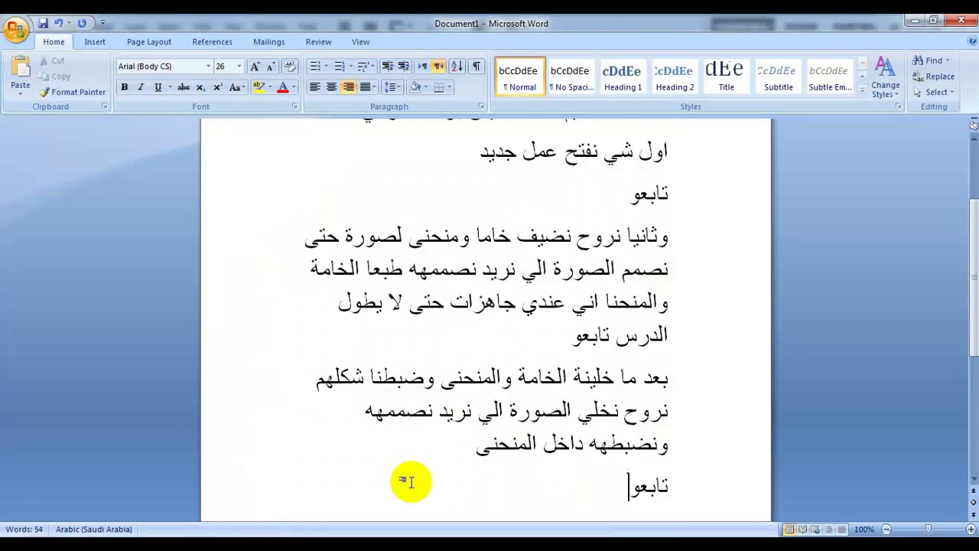
pyautogui.press('Return')
pyautogui.write('به')
pyautogui.press('BackSpace')
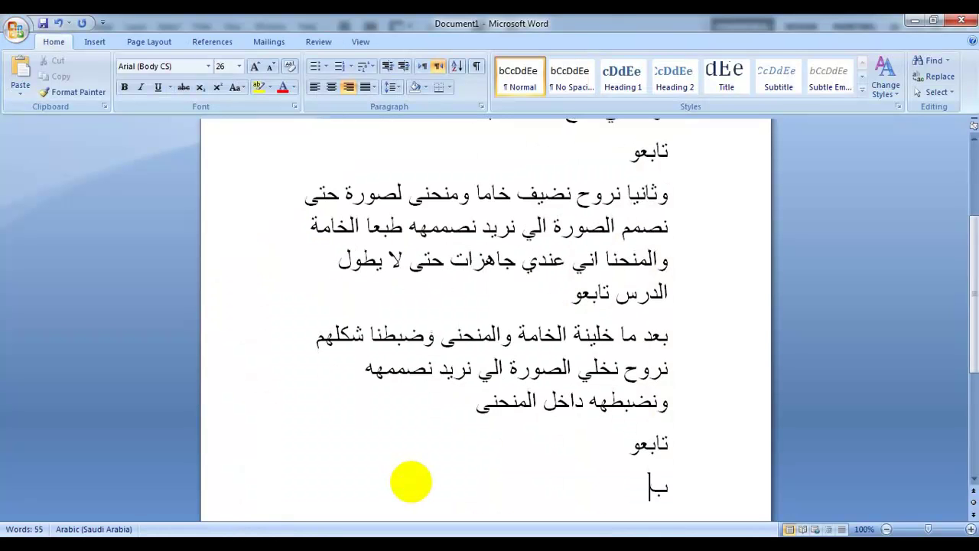
pyautogui.write('عد ما')
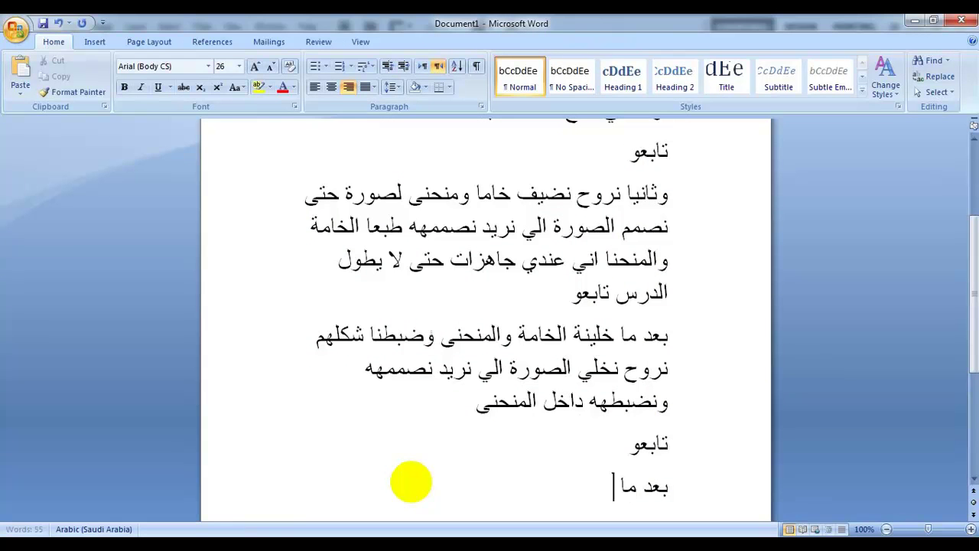
pyautogui.write(' خلينة ال')
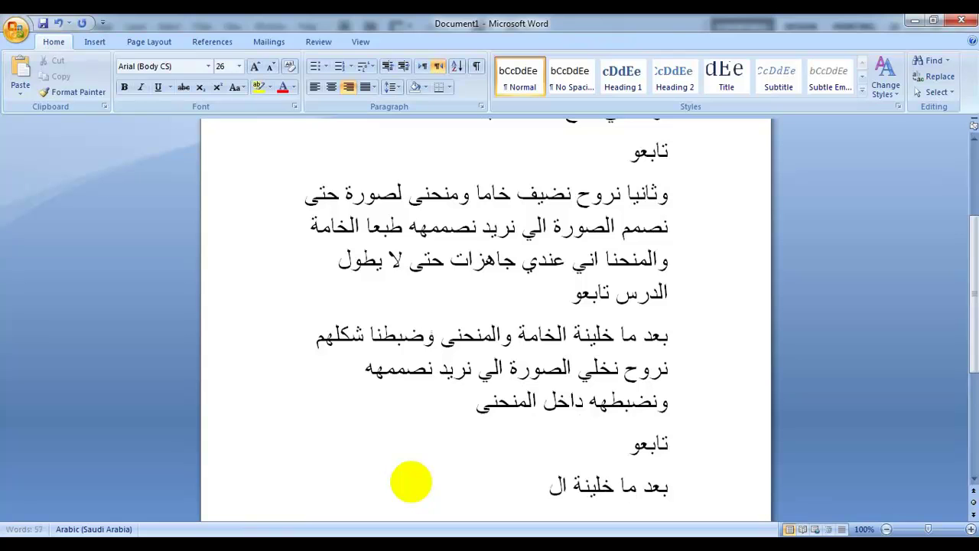
pyautogui.write('صورة نخليهه دا')
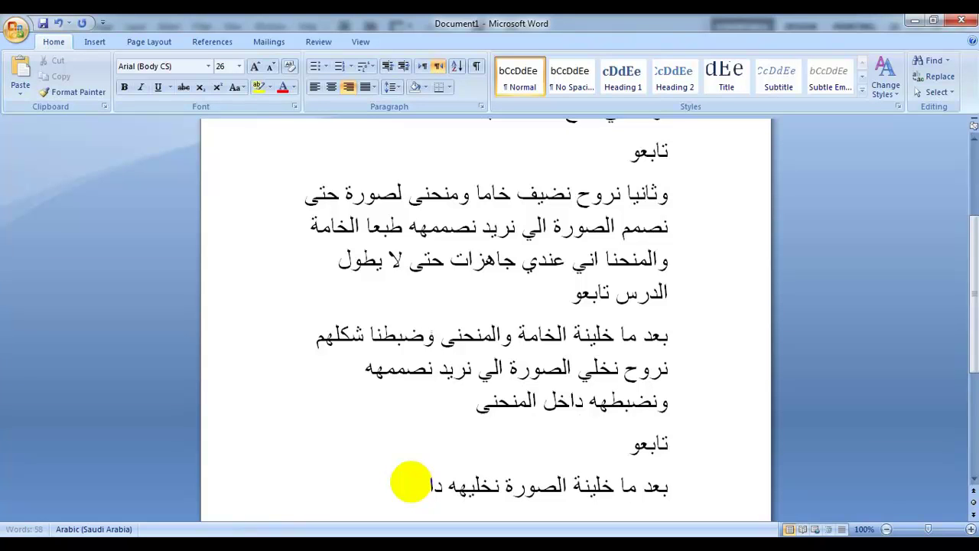
pyautogui.write('خل المنح')
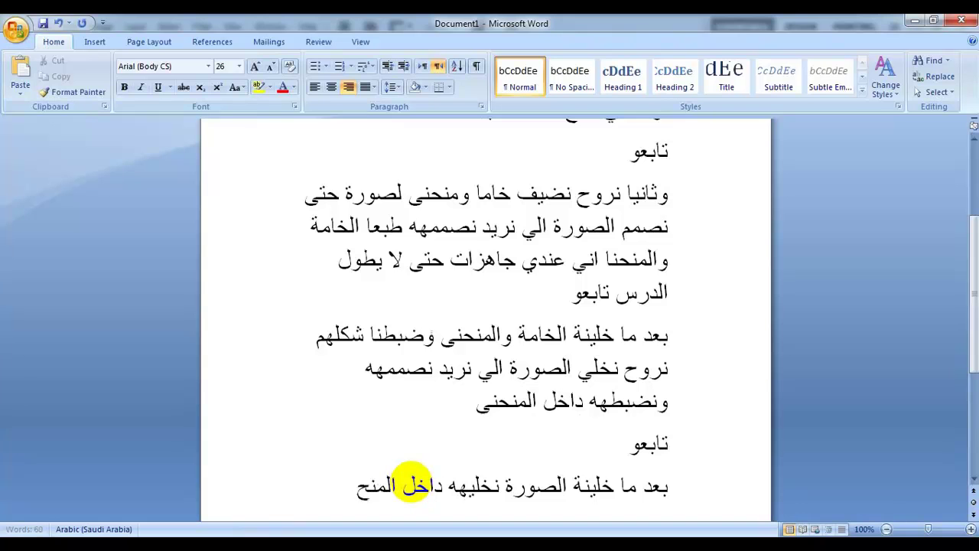
pyautogui.write('نى بلض')
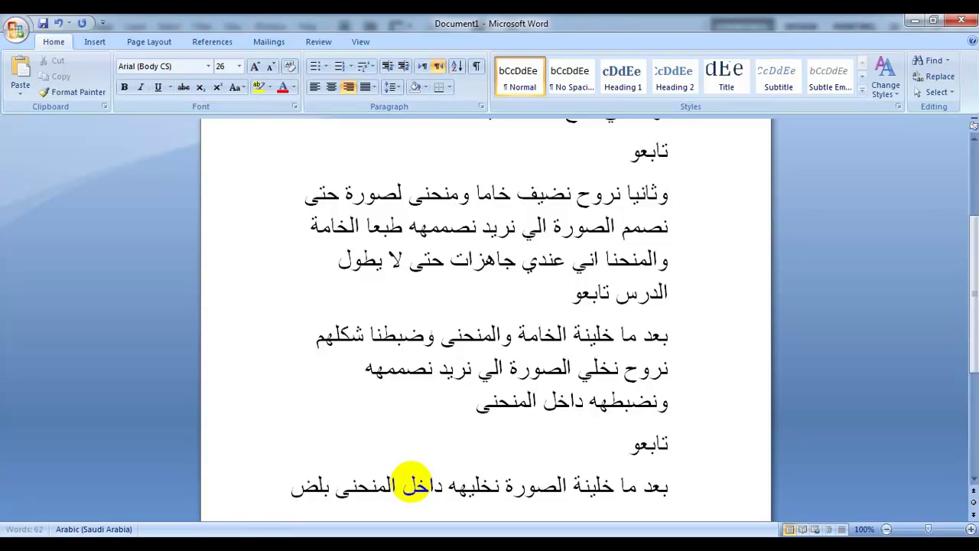
pyautogui.write('غط على')
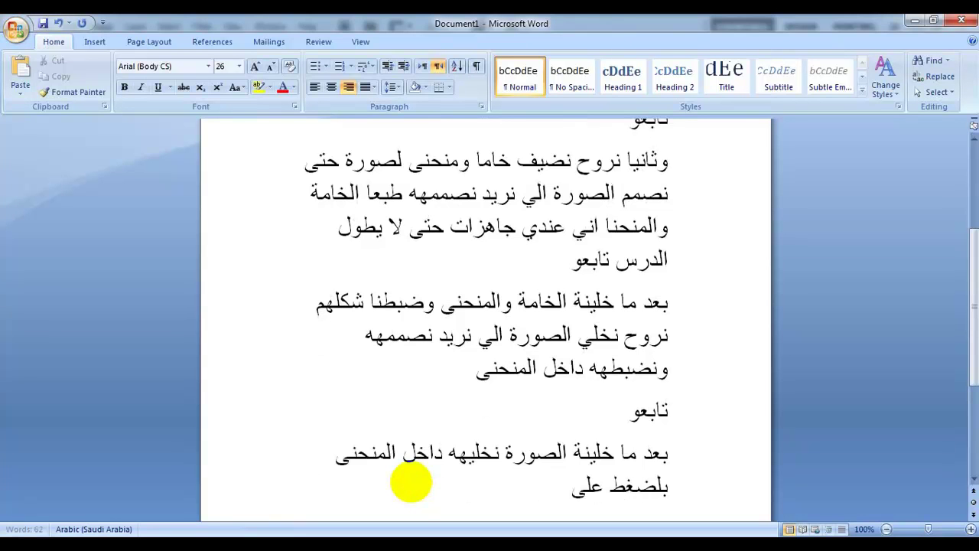
pyautogui.write(' زر')
# Step: Continue the new paragraph with the English text "ctrl+shift" followed by the Arabic words "على الكيبورد"
pyautogui.click(412, 482)
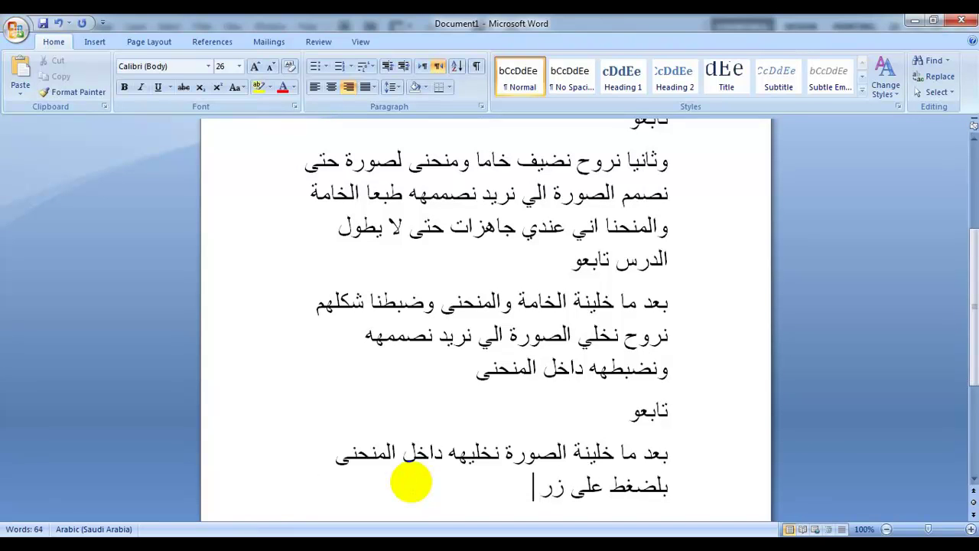
pyautogui.write('ctr')
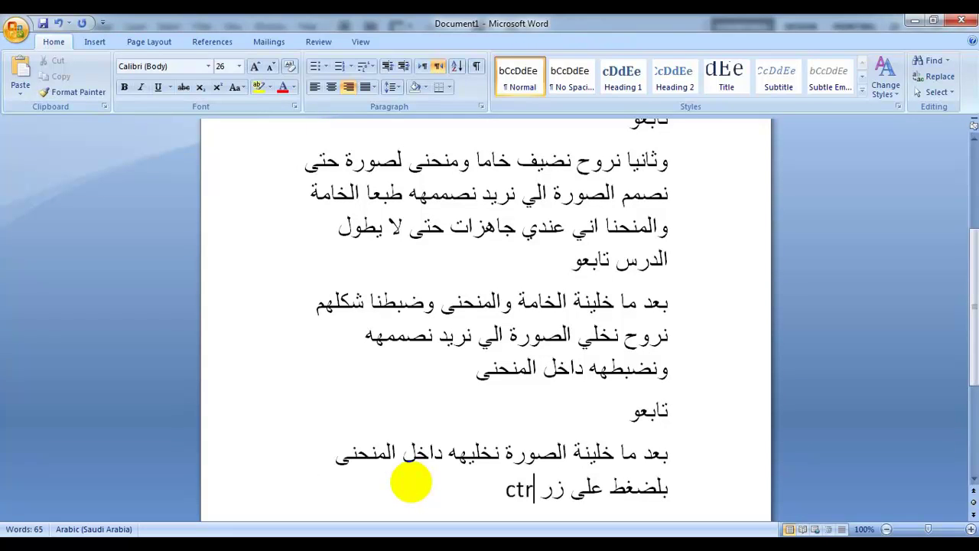
pyautogui.write('l')
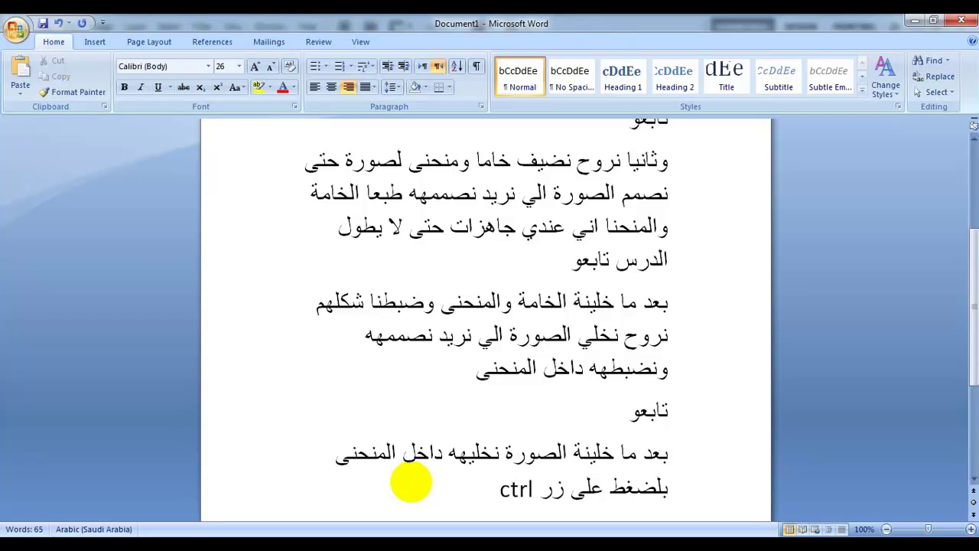
pyautogui.write('+')
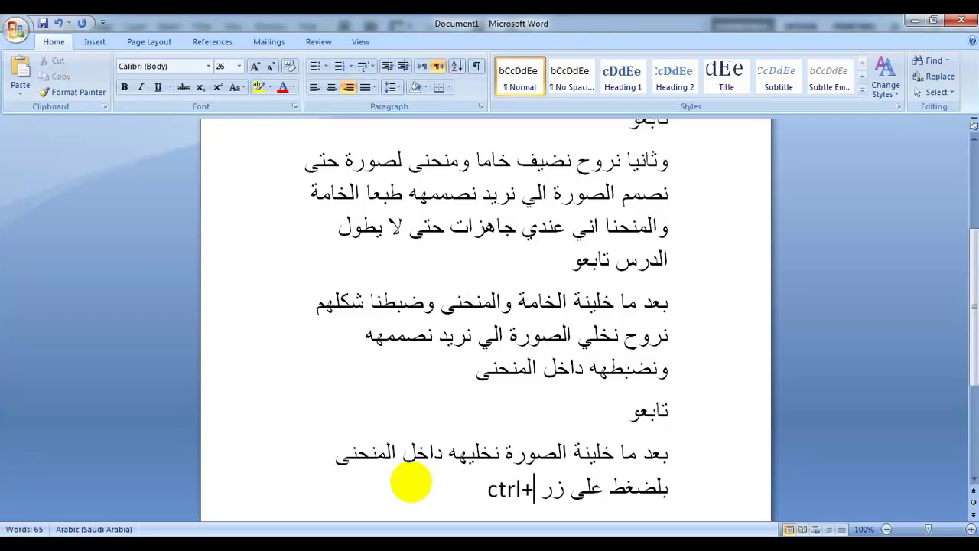
pyautogui.write('sh')
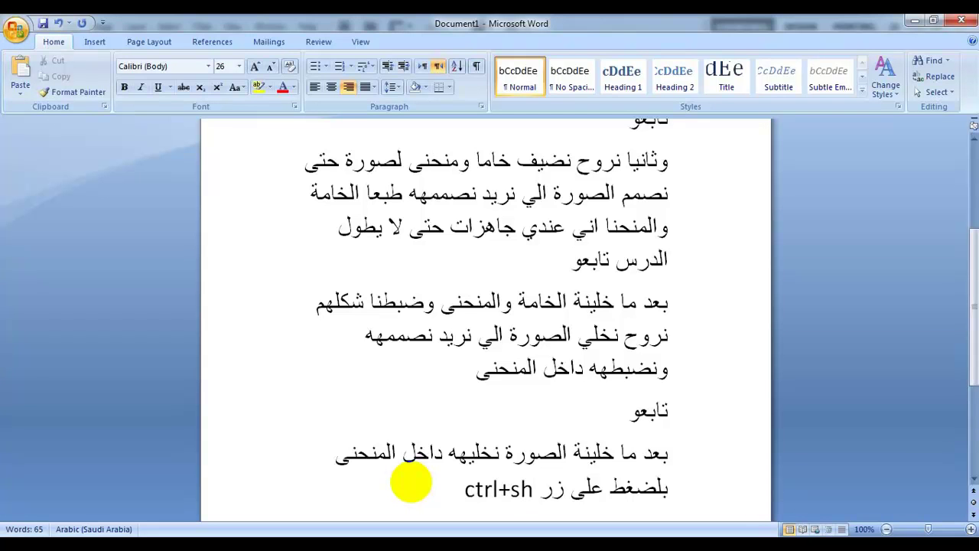
pyautogui.write('i')
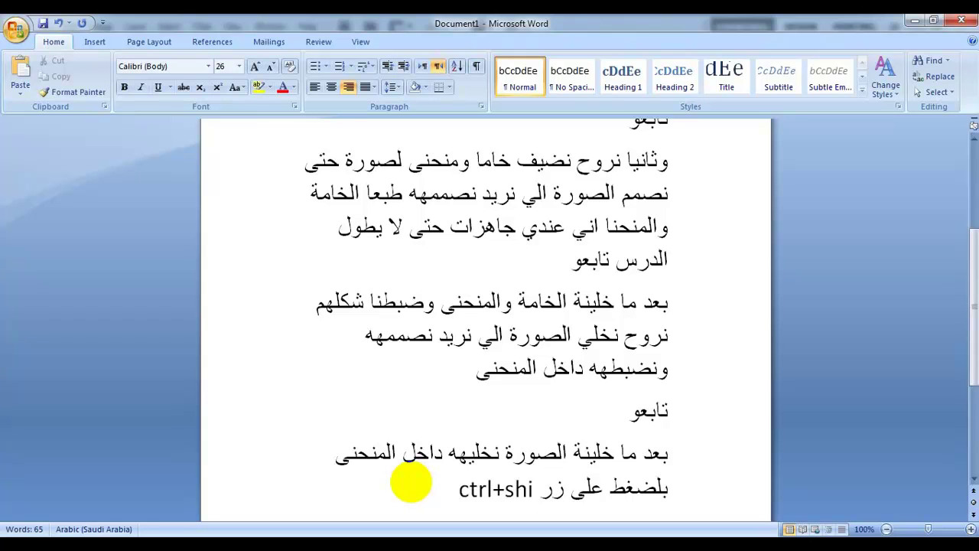
pyautogui.write('f')
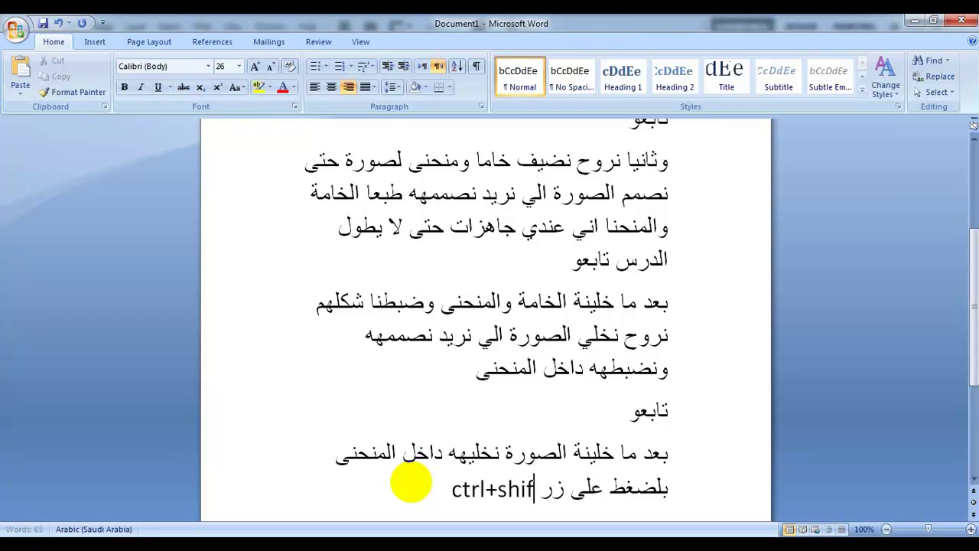
pyautogui.write('t')
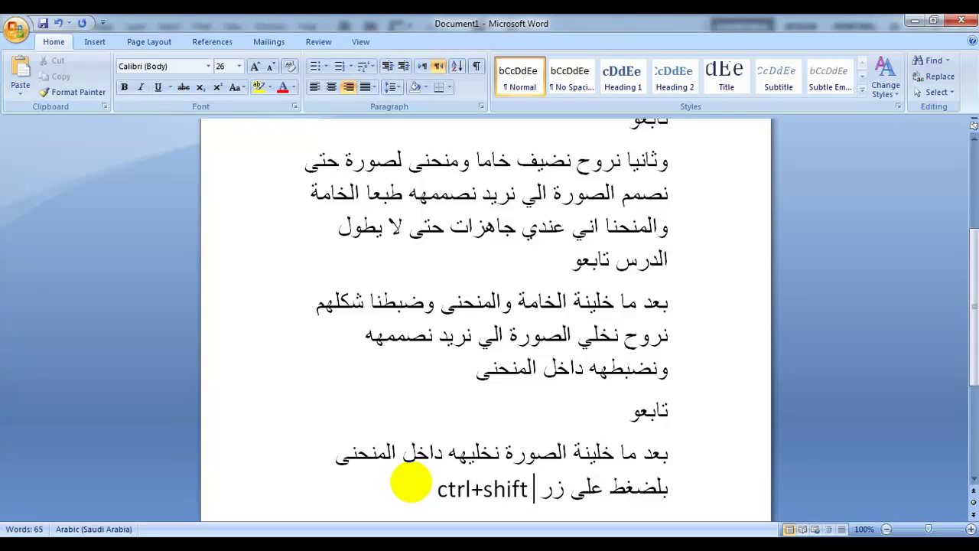
pyautogui.hotkey('alt', 'shift')
pyautogui.write('على ا')
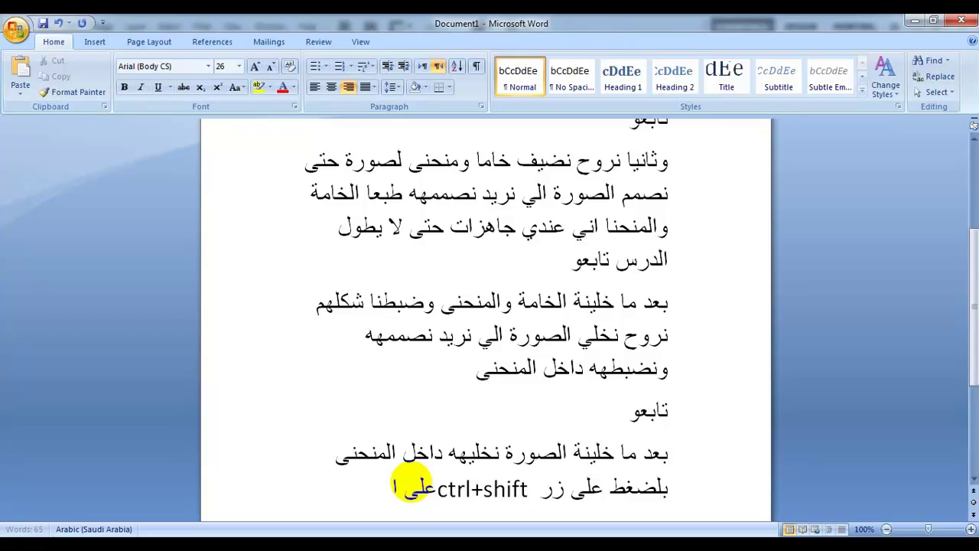
pyautogui.write('لكيبورد')
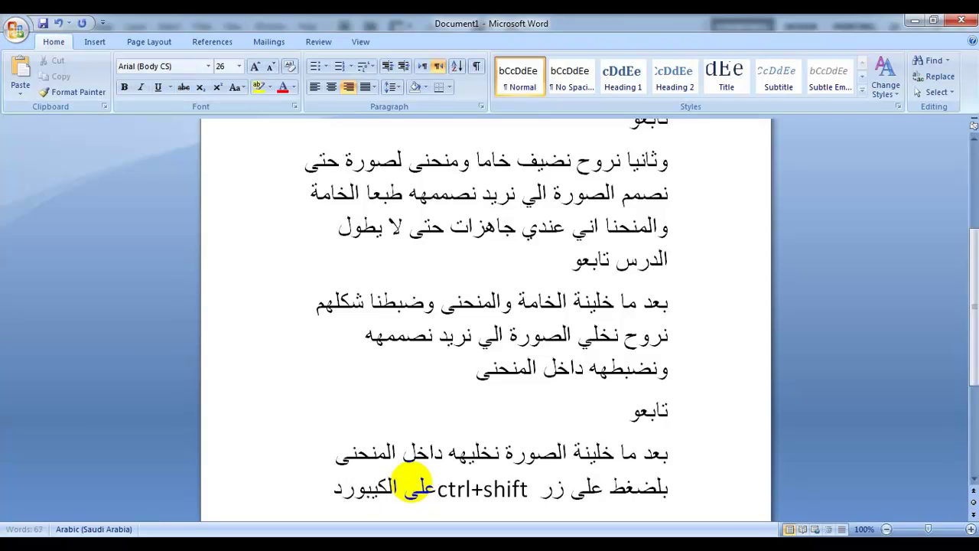
# Step: Finish the paragraph with "ونضبط شكلهه دجاخل المنحنى" and add a separate line reading "تابعو"
pyautogui.write(' ونض')
pyautogui.write('بط ش')
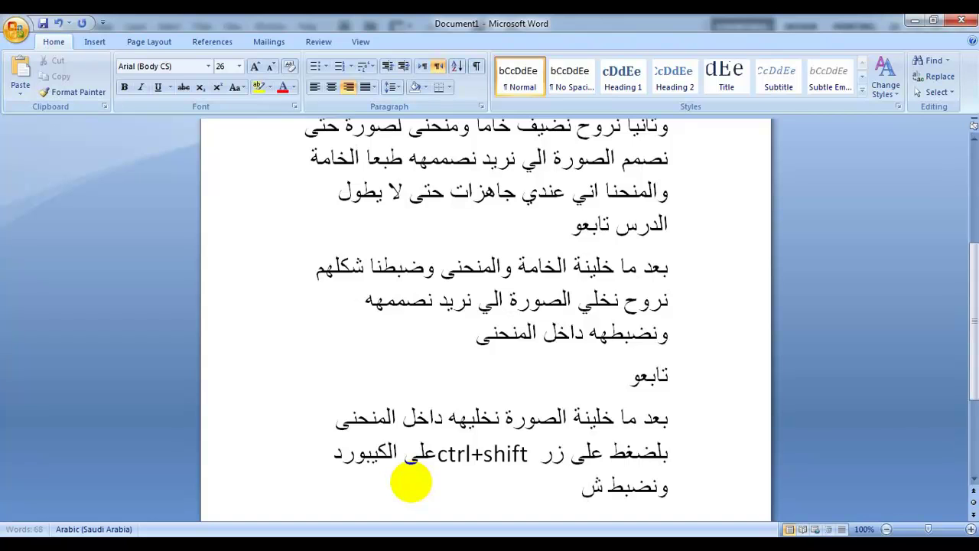
pyautogui.write('كلهه دج')
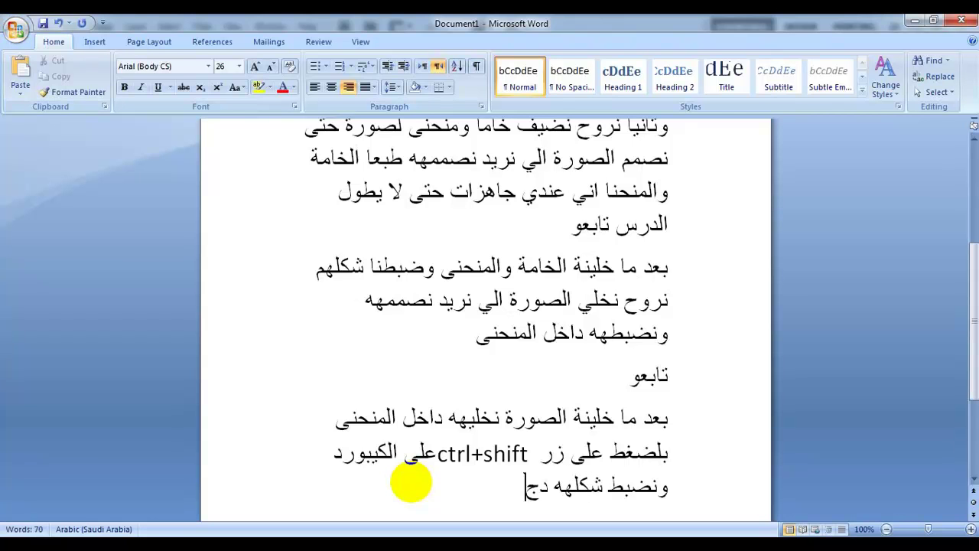
pyautogui.write('اخل المن')
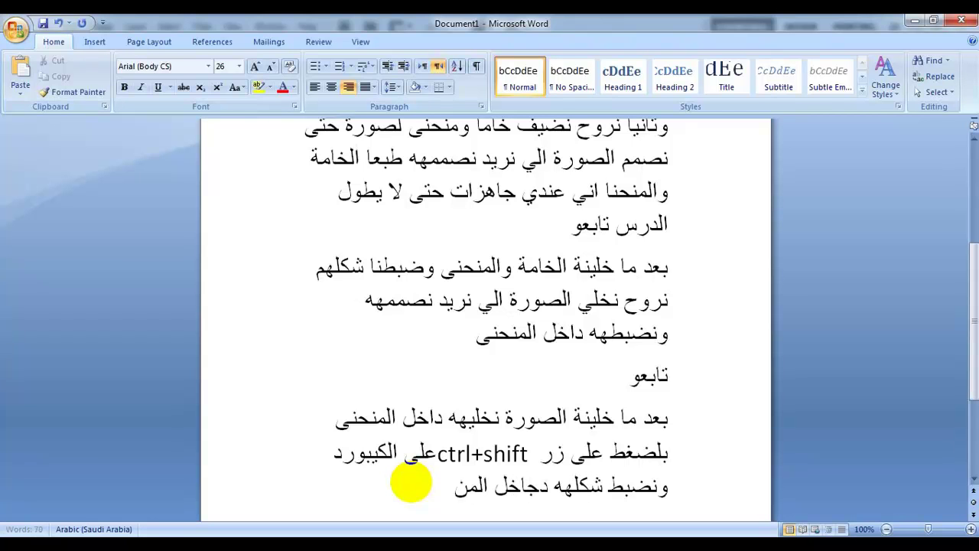
pyautogui.write('حنى')
pyautogui.press('Return')
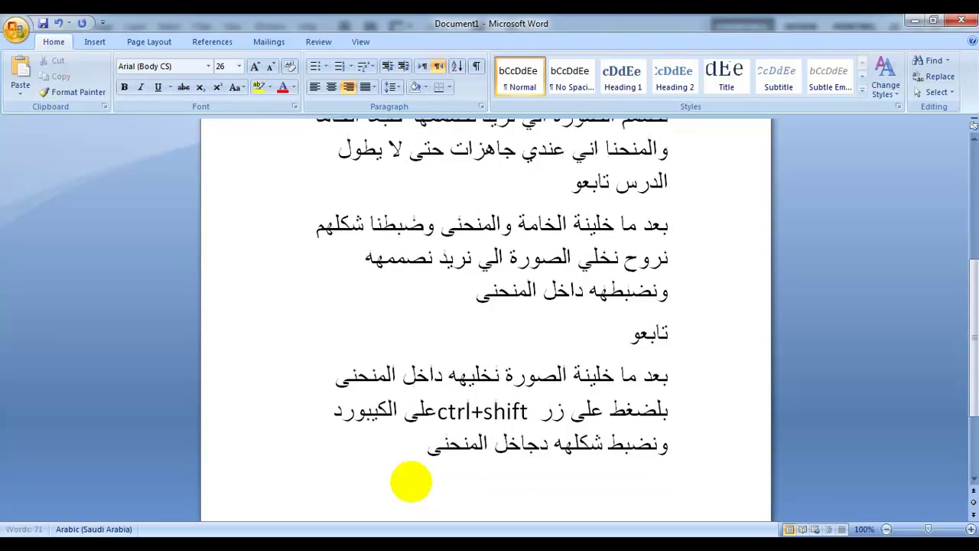
pyautogui.write('تابعو')
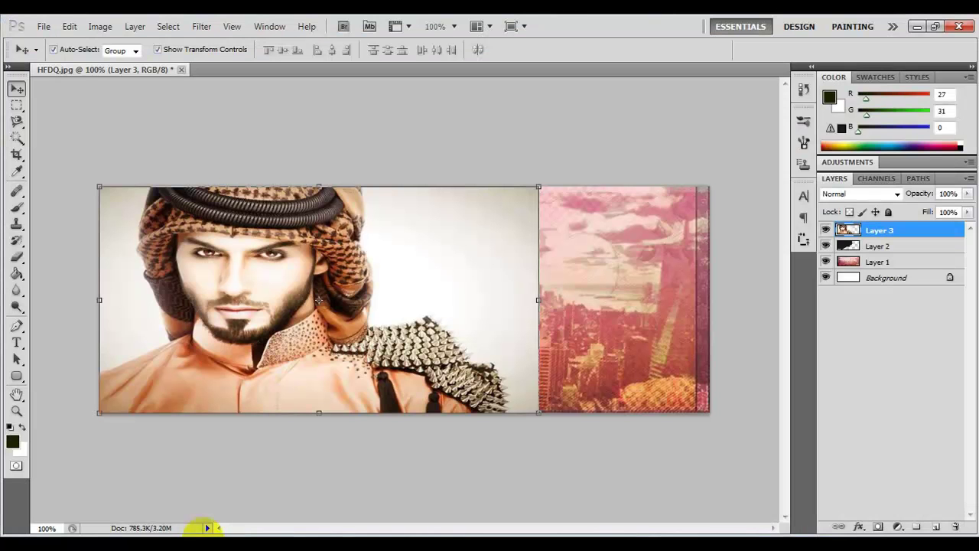
# Step: Switch back to Photoshop, clip the portrait layer to the curved shape beneath it and narrow the portrait to about 96.6% of its width
pyautogui.click(215, 534)
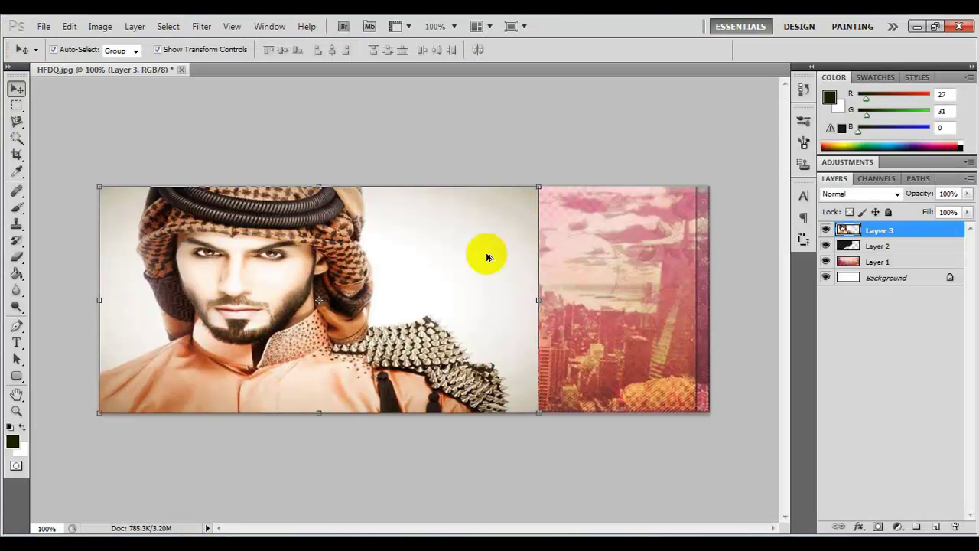
pyautogui.hotkey('ctrl', 'z')
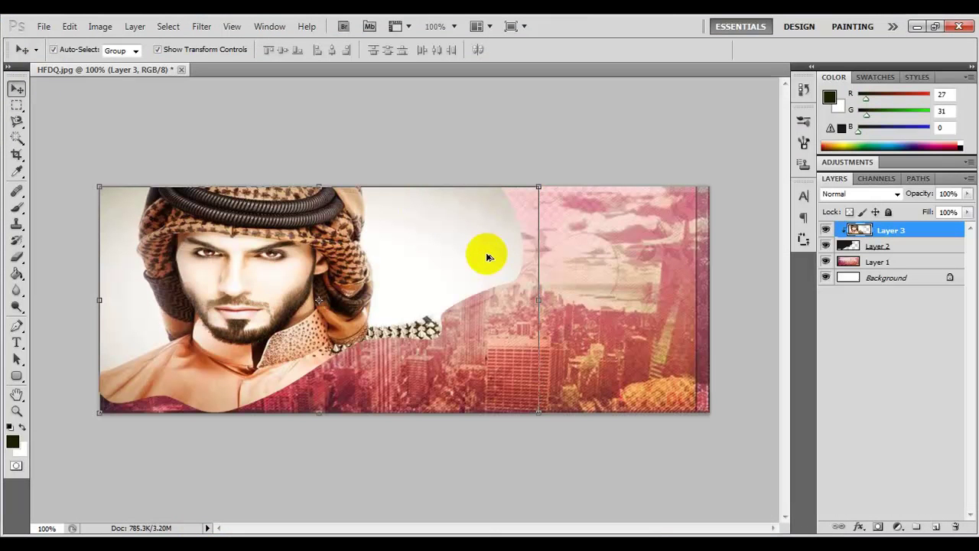
pyautogui.click(538, 186)
pyautogui.moveTo(538, 186); pyautogui.dragTo(530, 186)
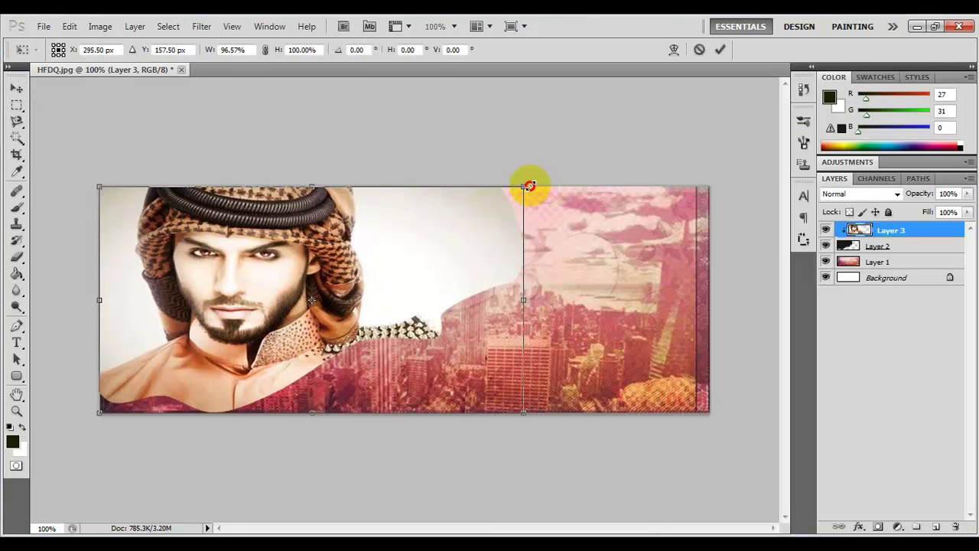
pyautogui.press('Return')
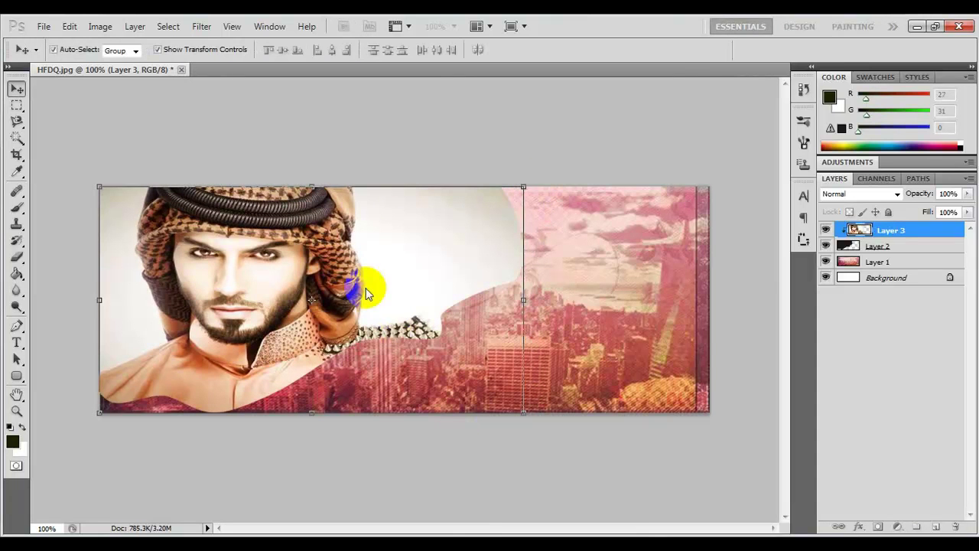
# Step: Add a black outside Stroke of 1 px to the curved shape layer, Layer 2
pyautogui.doubleClick(951, 246)
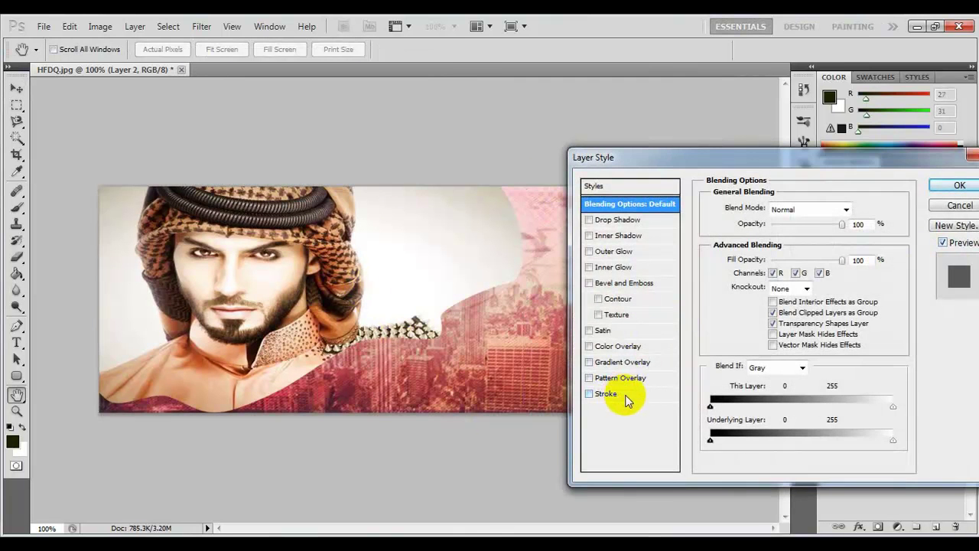
pyautogui.click(624, 396)
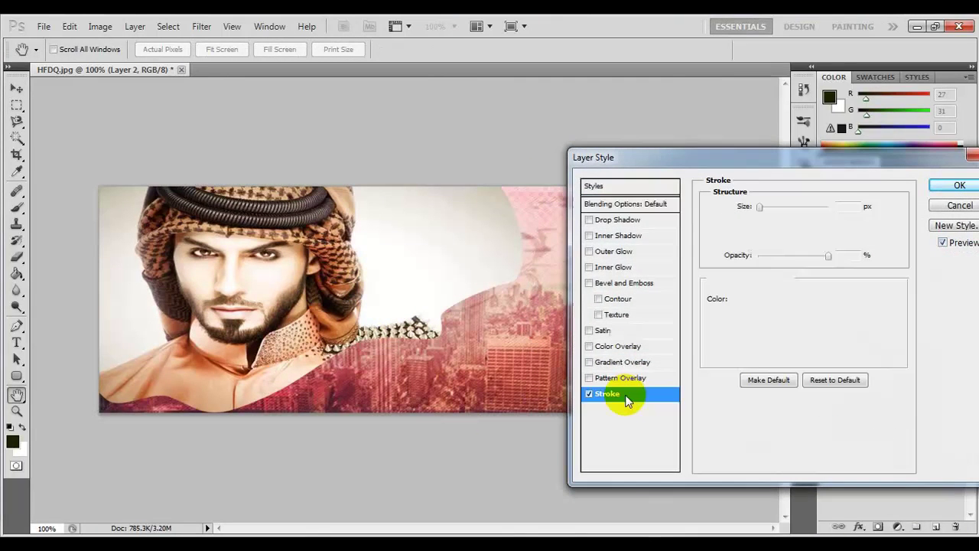
pyautogui.click(761, 209)
pyautogui.moveTo(761, 209); pyautogui.dragTo(758, 208)
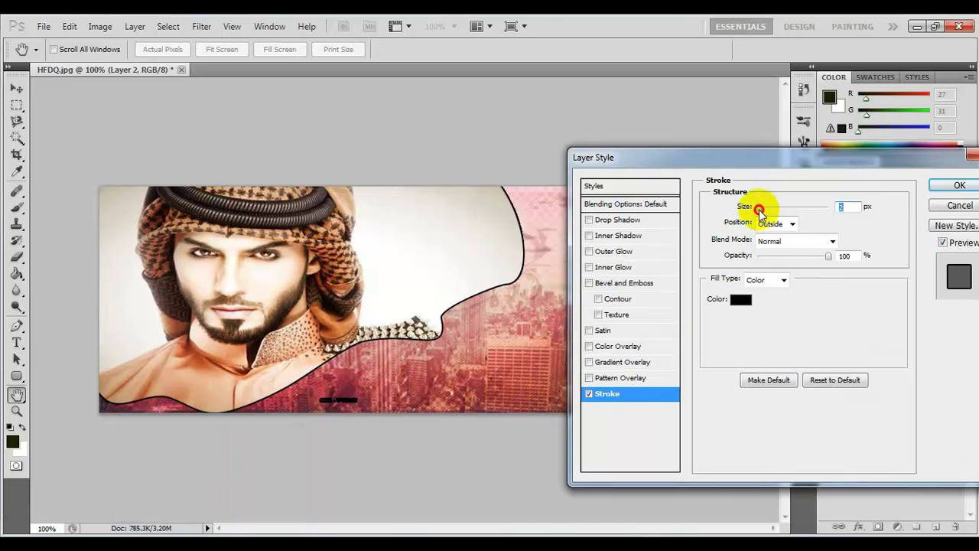
pyautogui.moveTo(758, 209); pyautogui.dragTo(757, 210)
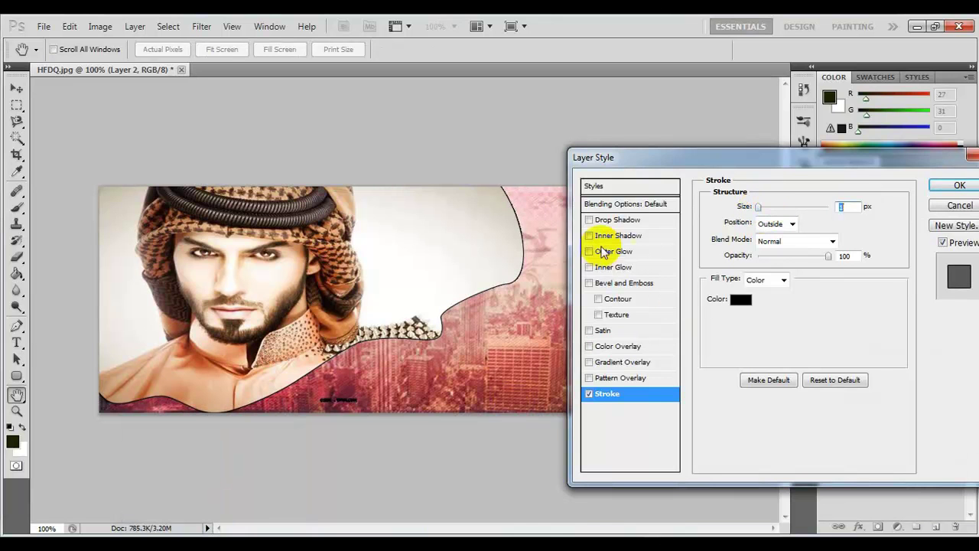
# Step: Add a Drop Shadow with default settings to the curved shape and turn the trial Gradient Overlay back off
pyautogui.click(603, 219)
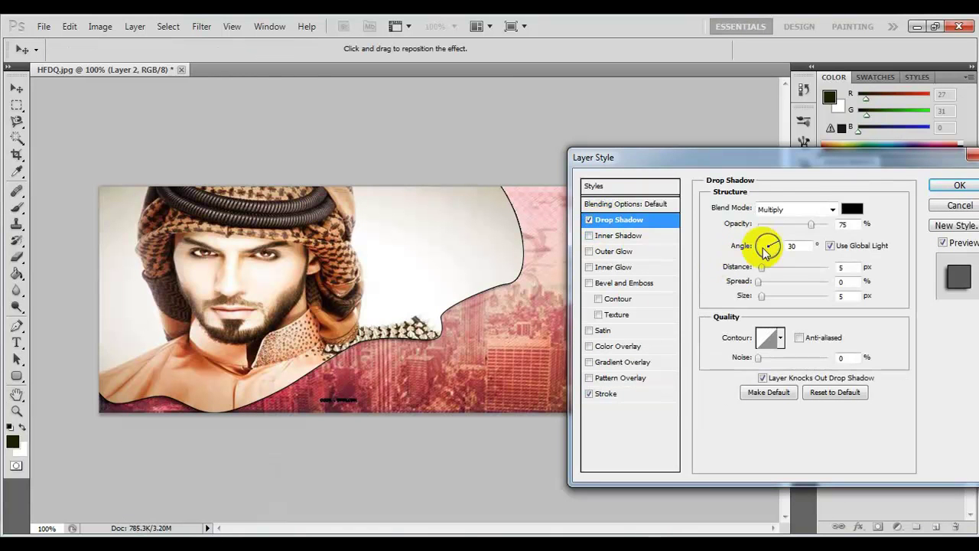
pyautogui.click(622, 366)
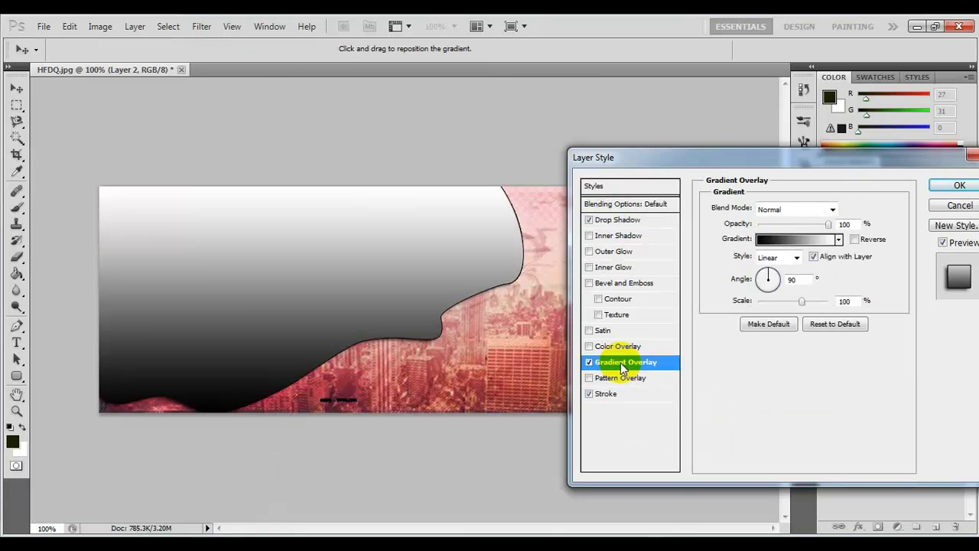
pyautogui.click(588, 362)
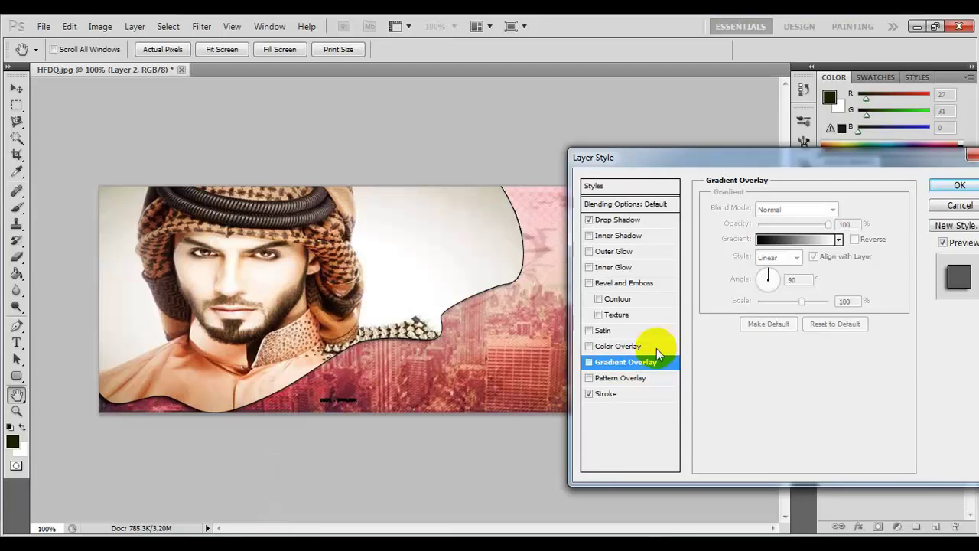
pyautogui.click(948, 190)
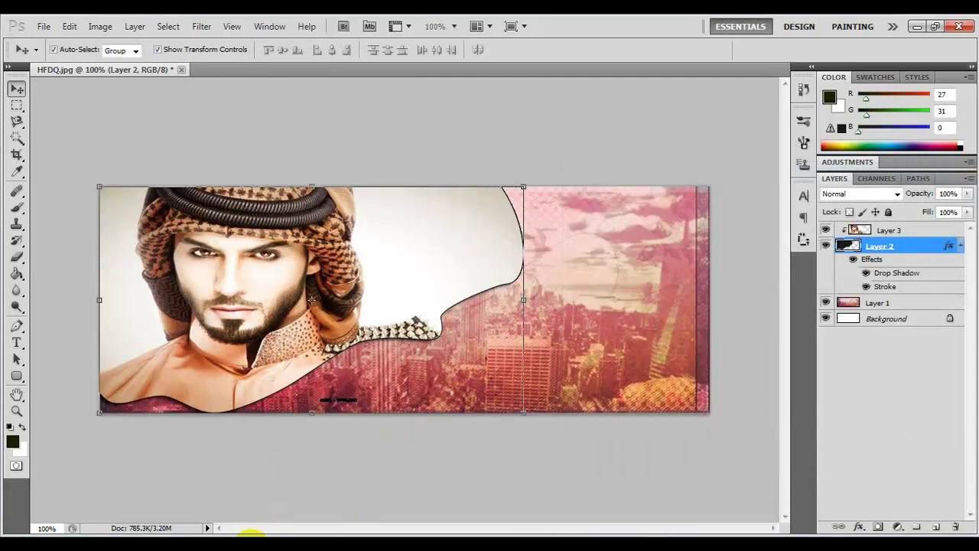
# Step: Switch to the Word notes and start a new paragraph reading "بعد ما ضفنا الصورة وضبطنا شكلهه هسة"
pyautogui.click(264, 530)
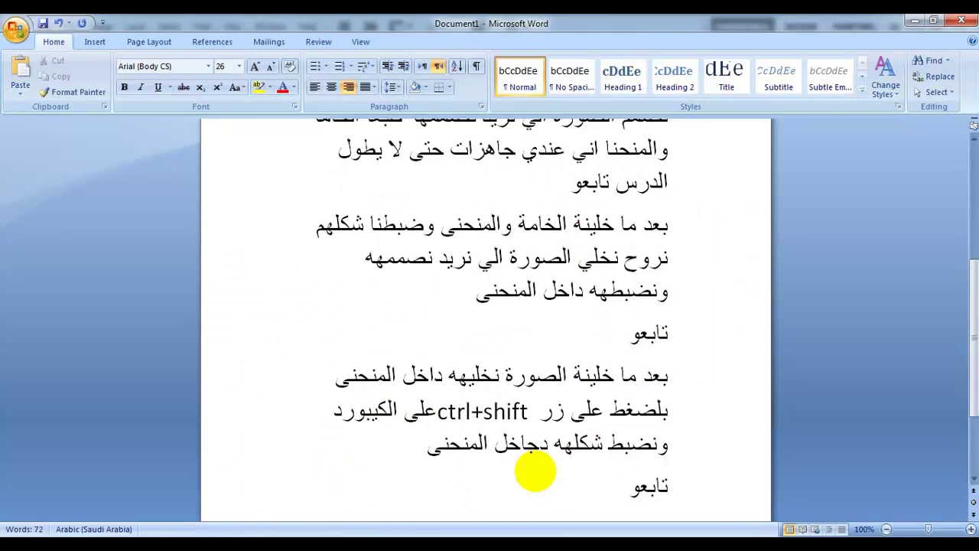
pyautogui.press('Return')
pyautogui.write('بعد ما')
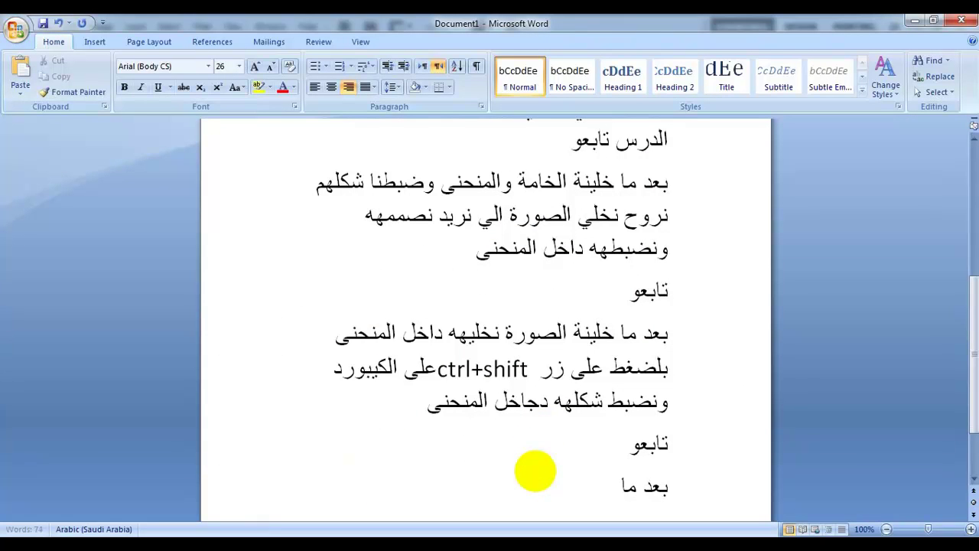
pyautogui.write(' ضفنا الصورة و')
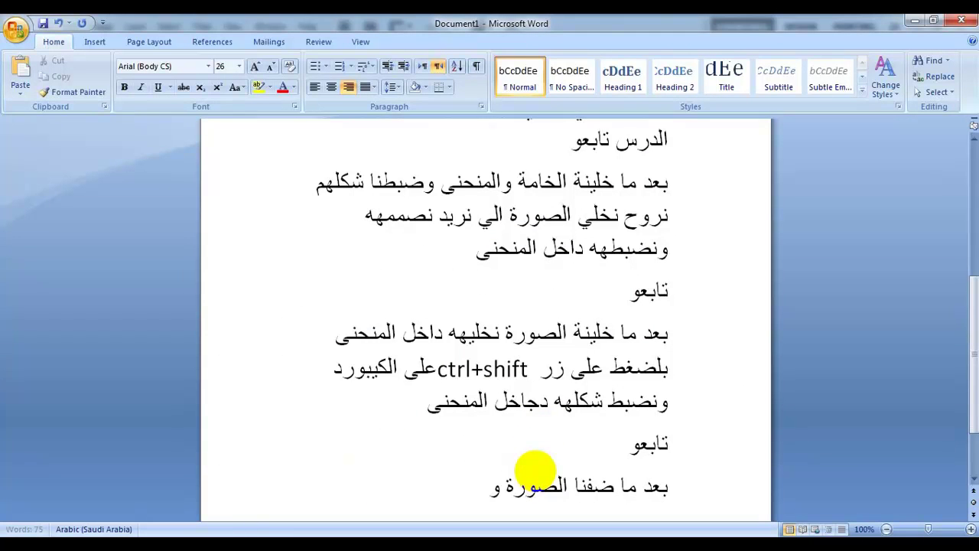
pyautogui.write('ضبطنا')
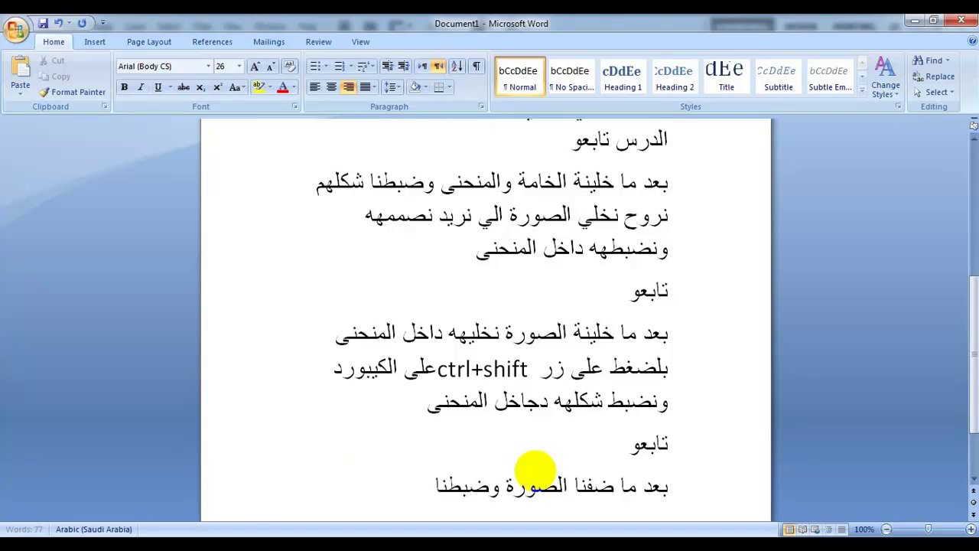
pyautogui.write(' شكله')
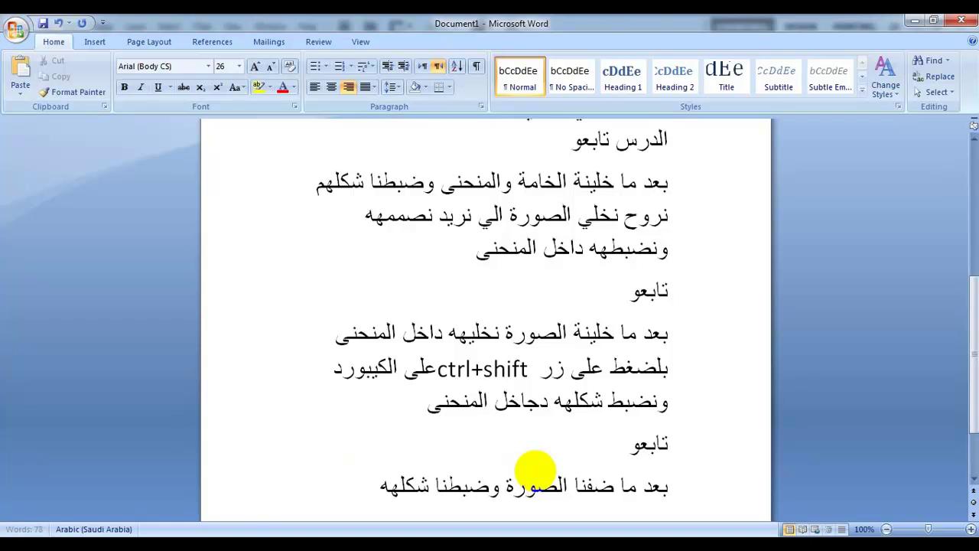
pyautogui.write(' هسة')
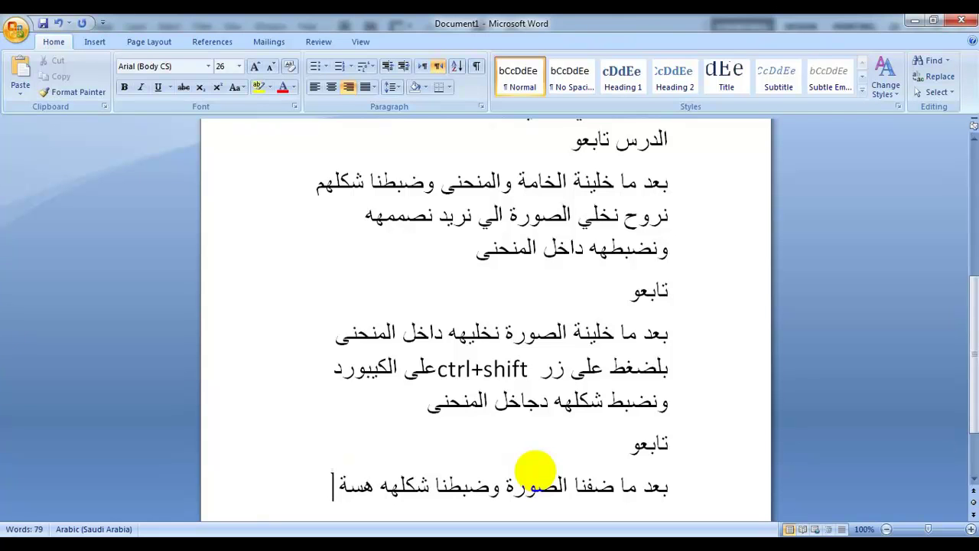
# Step: Continue the paragraph with "نروح نضيف بعض التكسرات ونغير المود مالتهه"
pyautogui.write(' نروح نض')
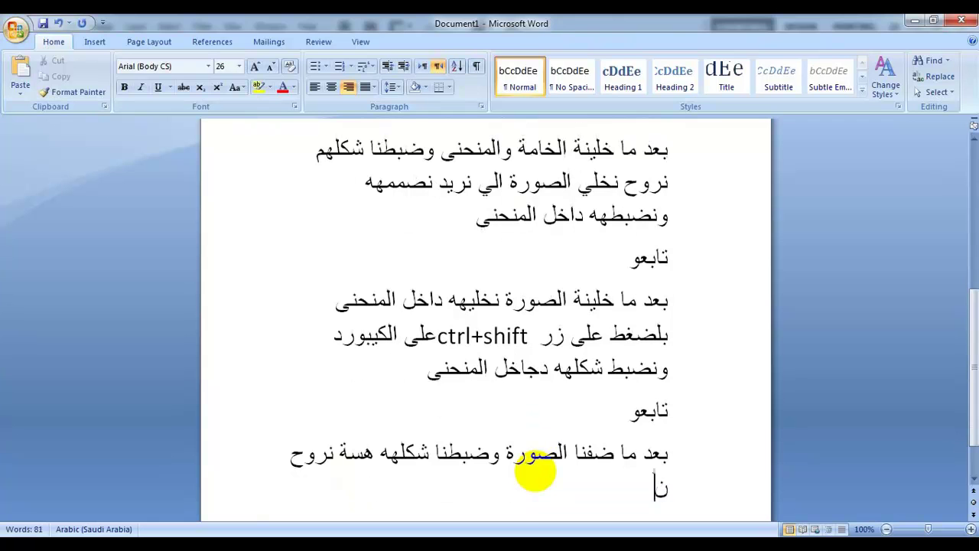
pyautogui.write('يف ب')
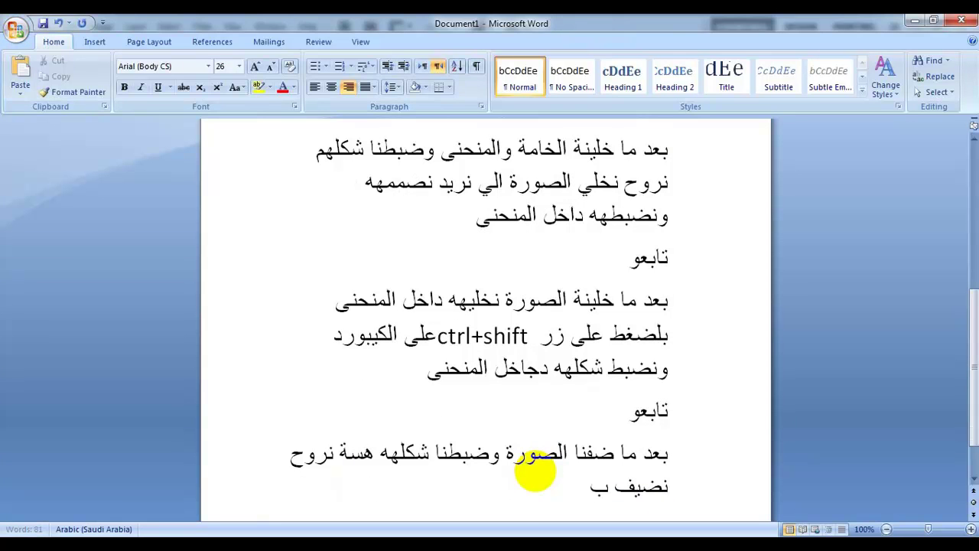
pyautogui.write('عض التك')
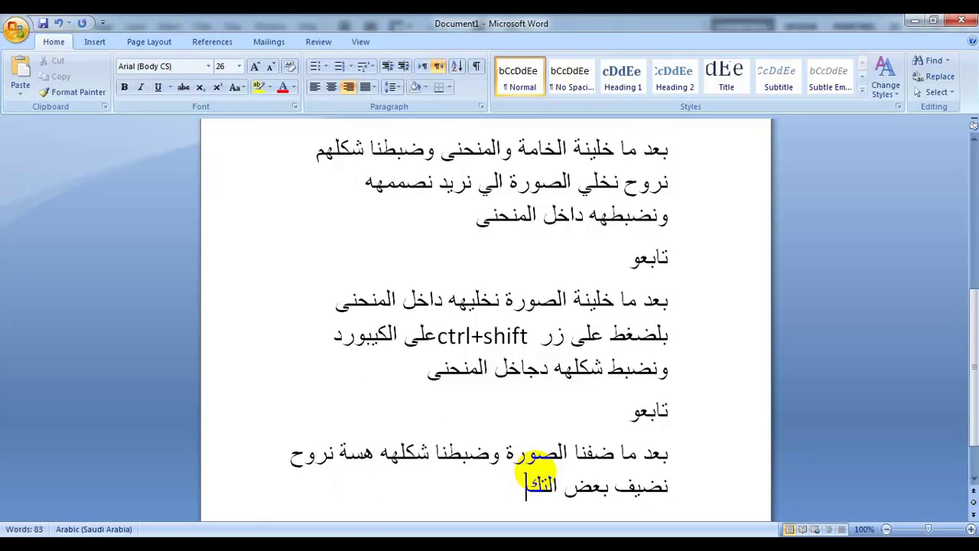
pyautogui.write('سرات ل')
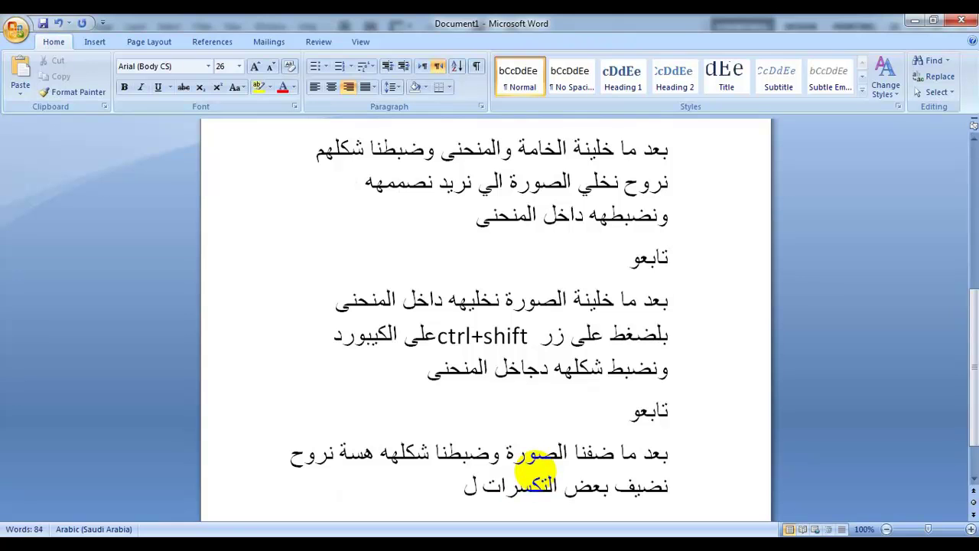
pyautogui.write('ا')
pyautogui.press('BackSpace')
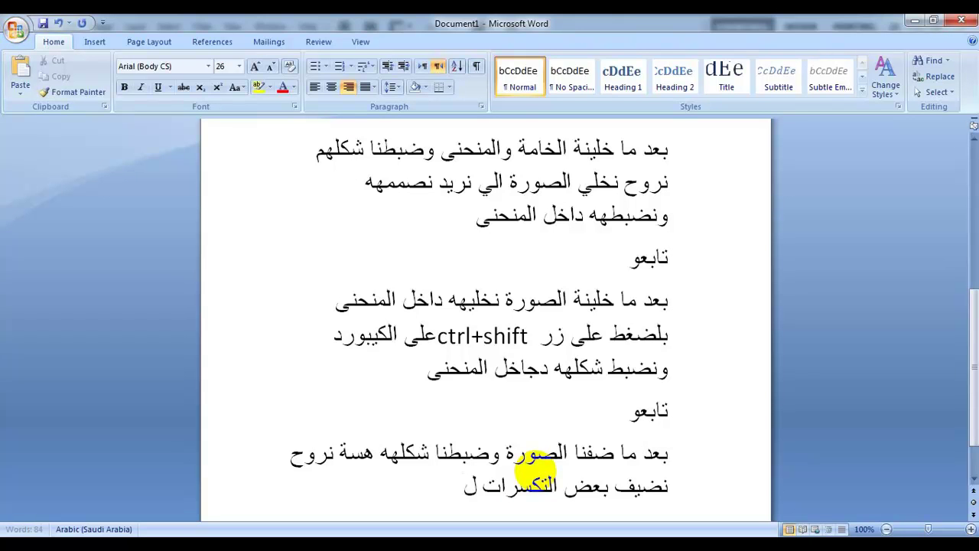
pyautogui.write('ونغير')
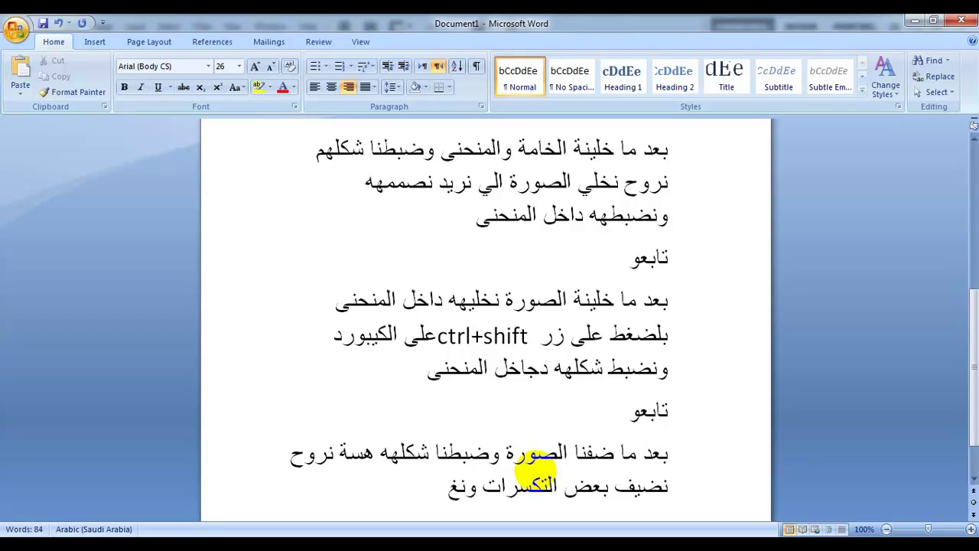
pyautogui.write(' المو')
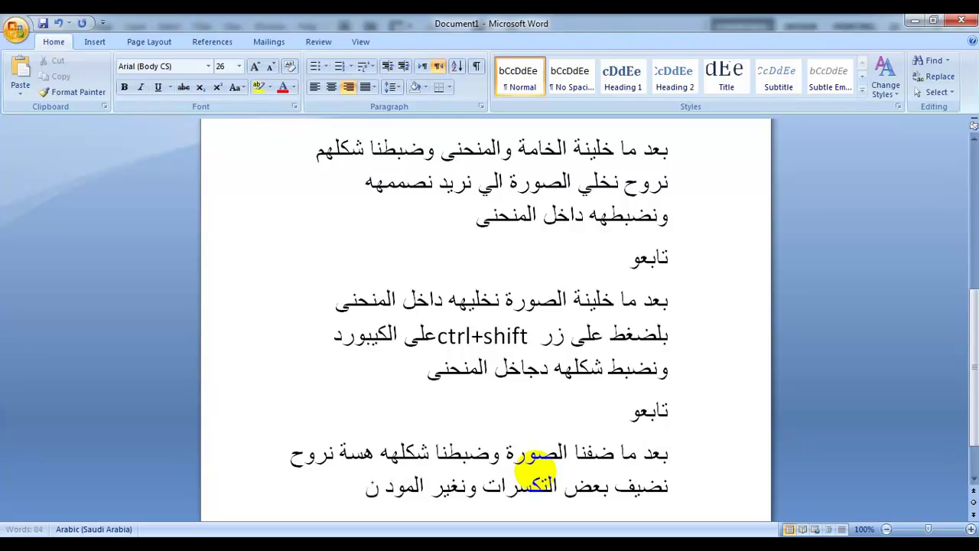
pyautogui.write('د مالته')
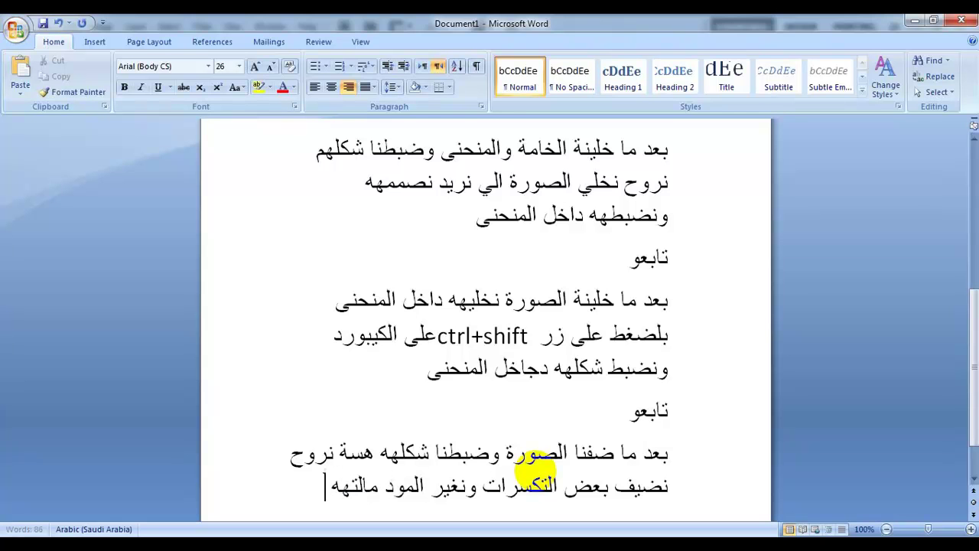
# Step: Finish the paragraph with "حتى نضيف جمالية لصورة" and add a separate line reading "تابعو"
pyautogui.write('ه حتى')
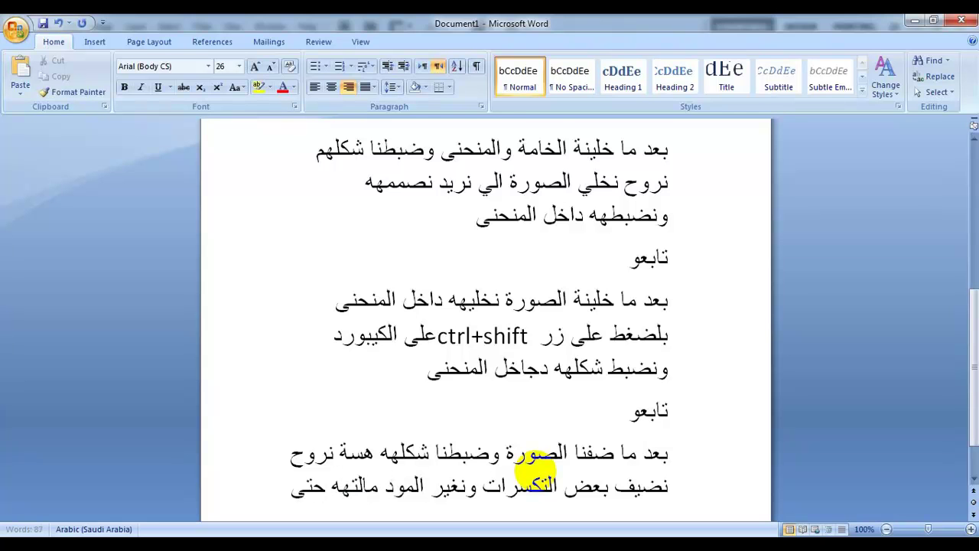
pyautogui.write(' نضيف ج')
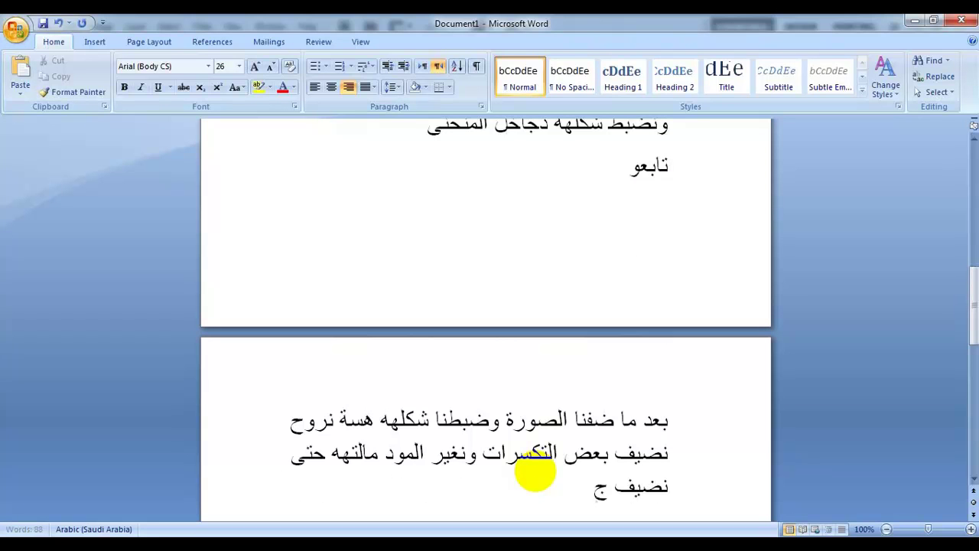
pyautogui.write('مالية ل')
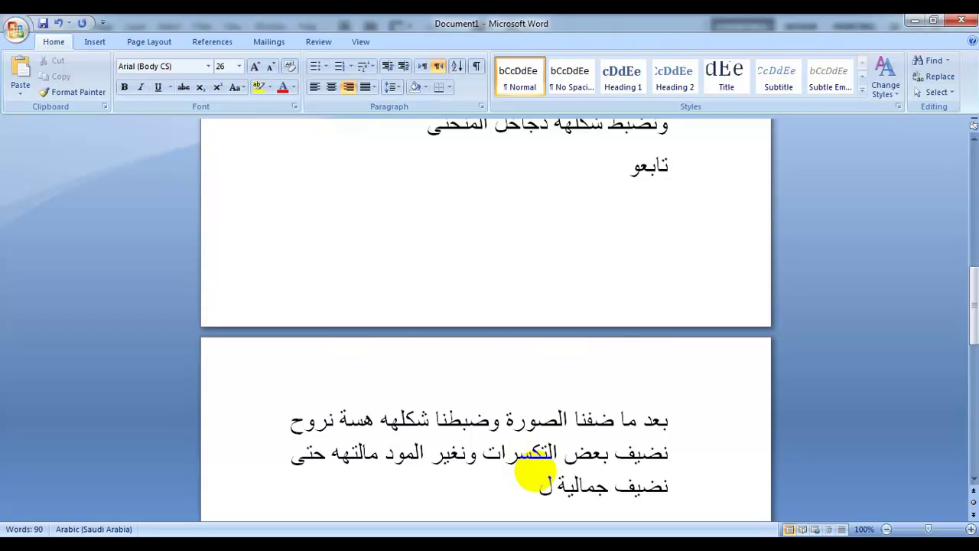
pyautogui.write('صور')
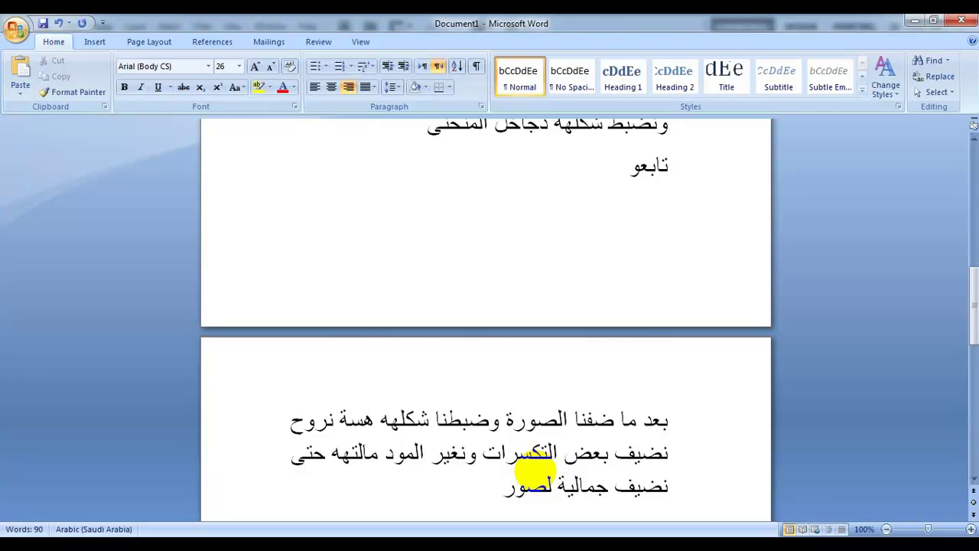
pyautogui.write('ة')
pyautogui.press('Return')
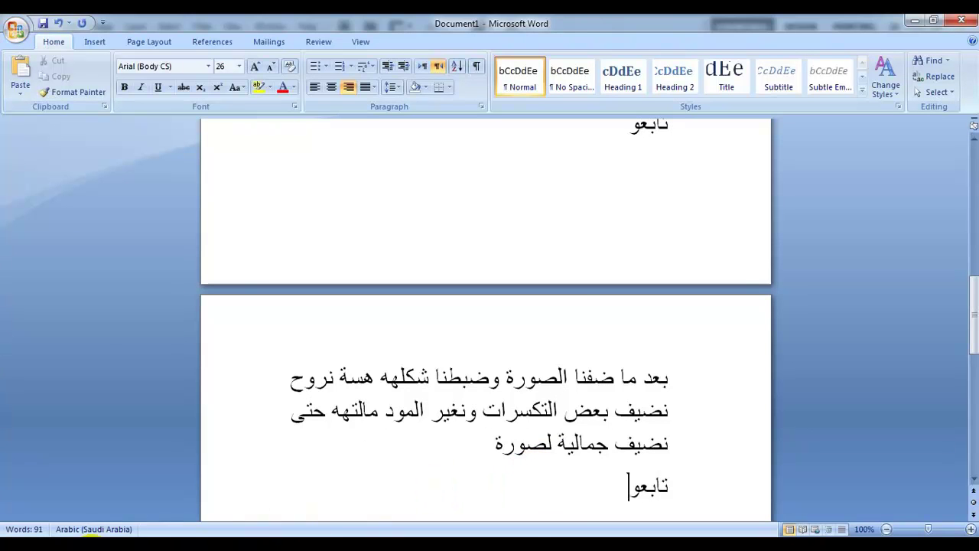
# Step: Switch to the Music folder in Windows Explorer and play the Wael Jassar track
pyautogui.click(79, 528)
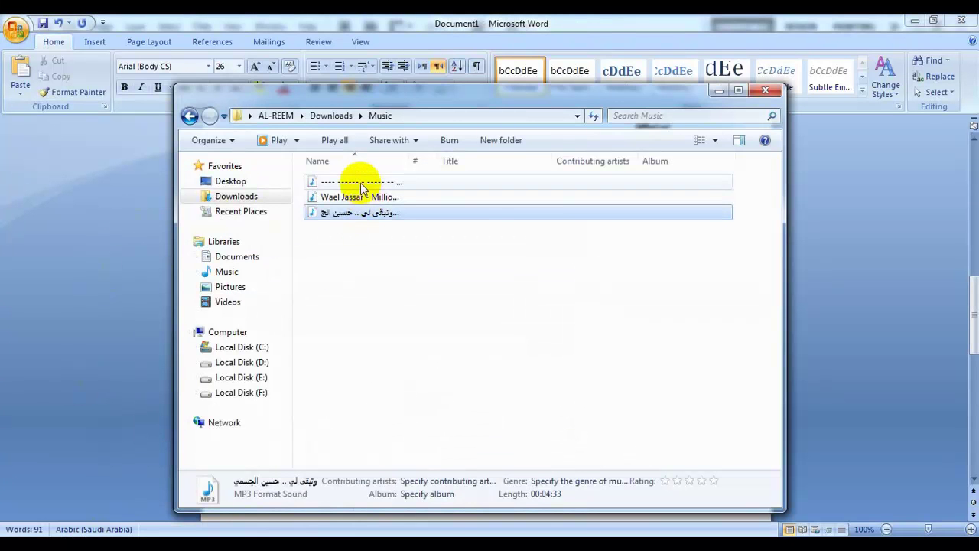
pyautogui.doubleClick(363, 198)
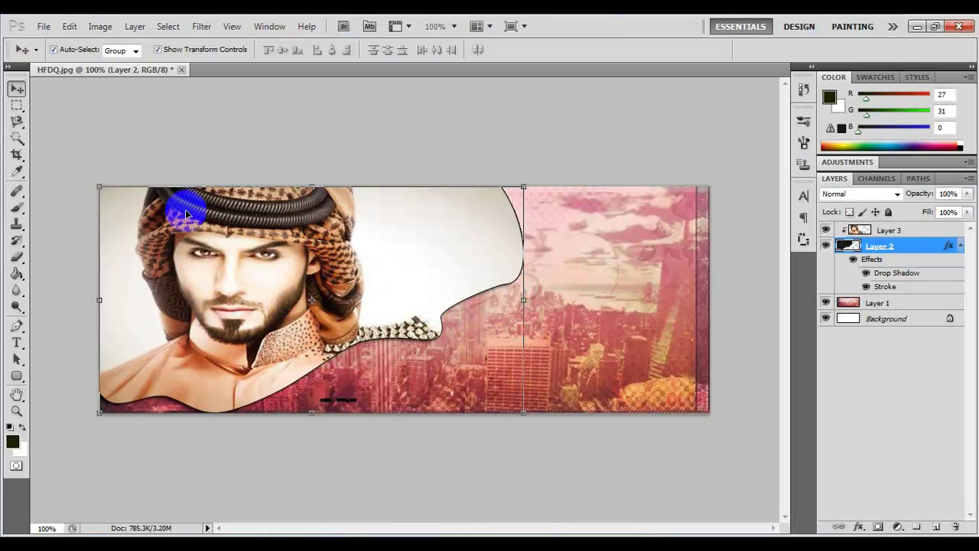
# Step: In Photoshop, open the teal circular light texture from New folder (2) inside the Compressed folder
pyautogui.click(44, 28)
pyautogui.click(62, 53)
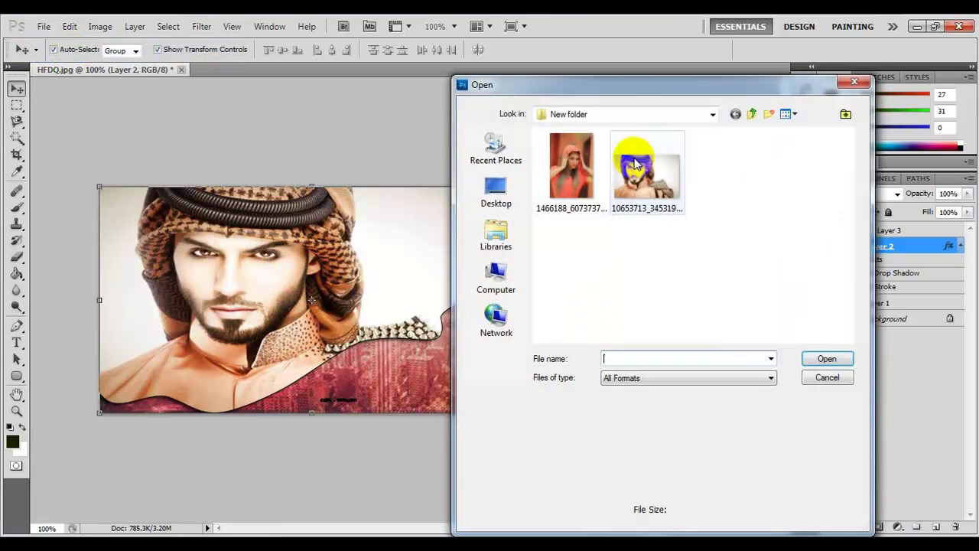
pyautogui.click(492, 162)
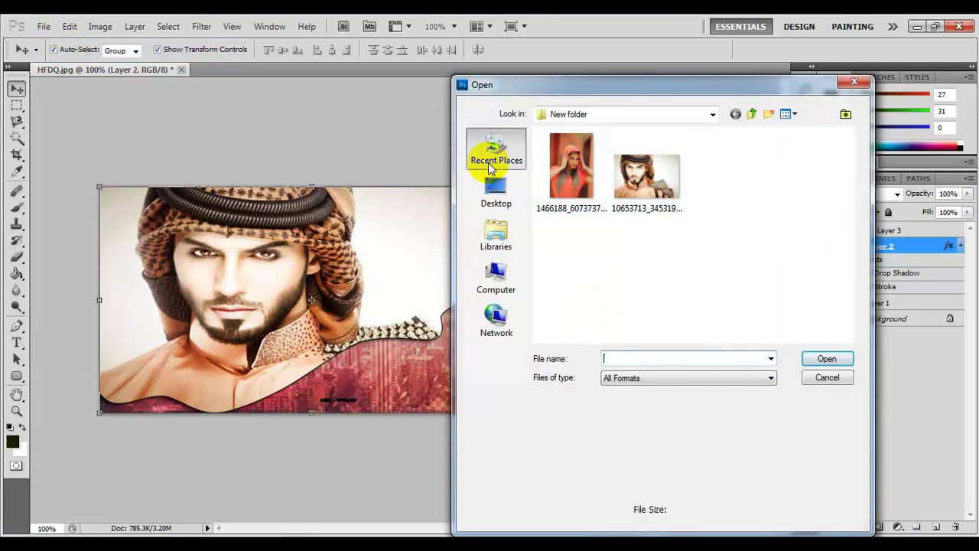
pyautogui.click(498, 205)
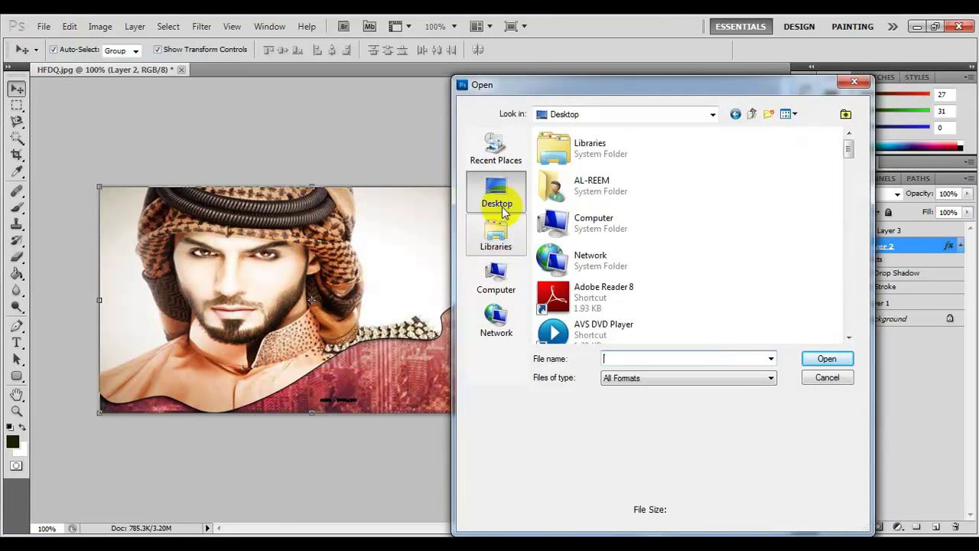
pyautogui.click(497, 149)
pyautogui.doubleClick(601, 167)
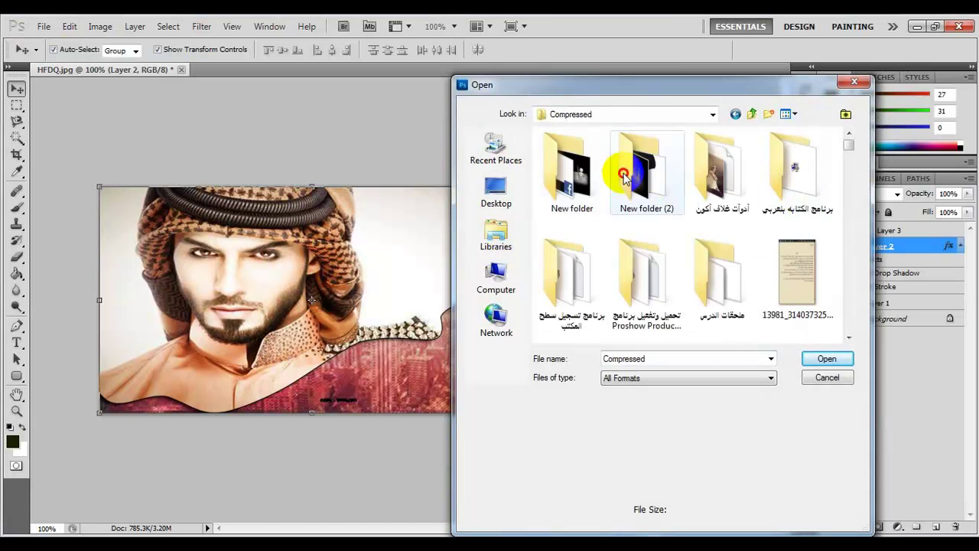
pyautogui.doubleClick(626, 167)
pyautogui.moveTo(848, 149); pyautogui.dragTo(848, 178)
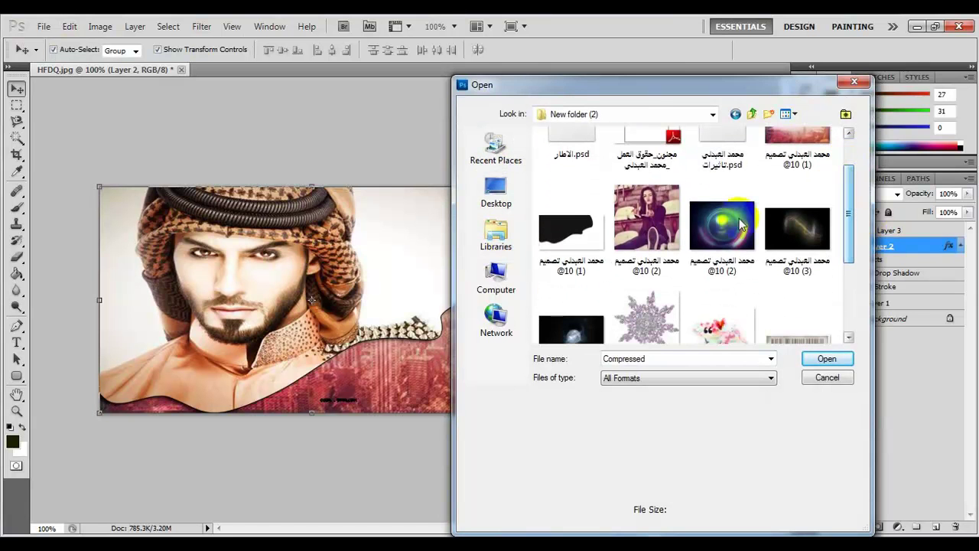
pyautogui.click(726, 231)
pyautogui.doubleClick(727, 231)
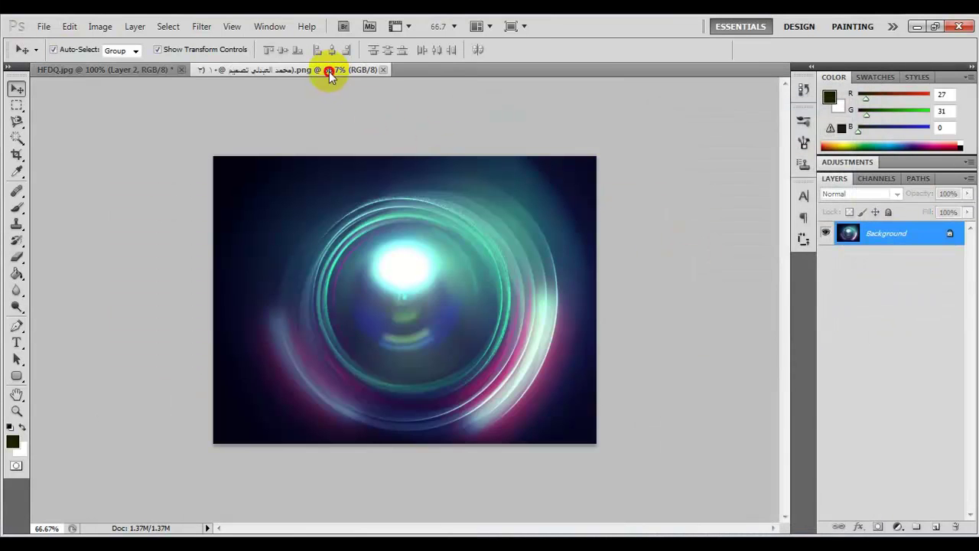
# Step: Float the light texture's document, copy its image into the HFDQ.jpg cover as a new layer and close the source document
pyautogui.moveTo(323, 70); pyautogui.dragTo(676, 128)
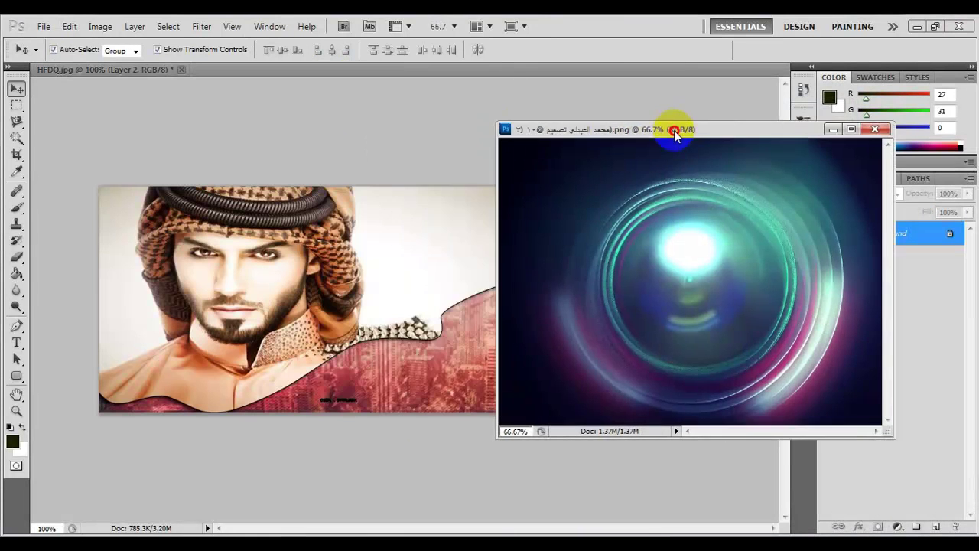
pyautogui.moveTo(740, 293); pyautogui.dragTo(449, 349)
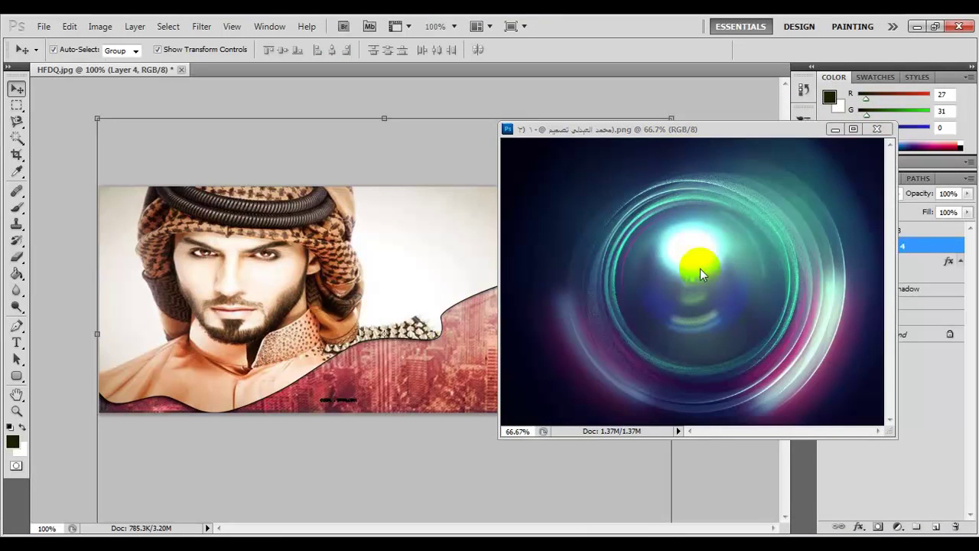
pyautogui.click(877, 130)
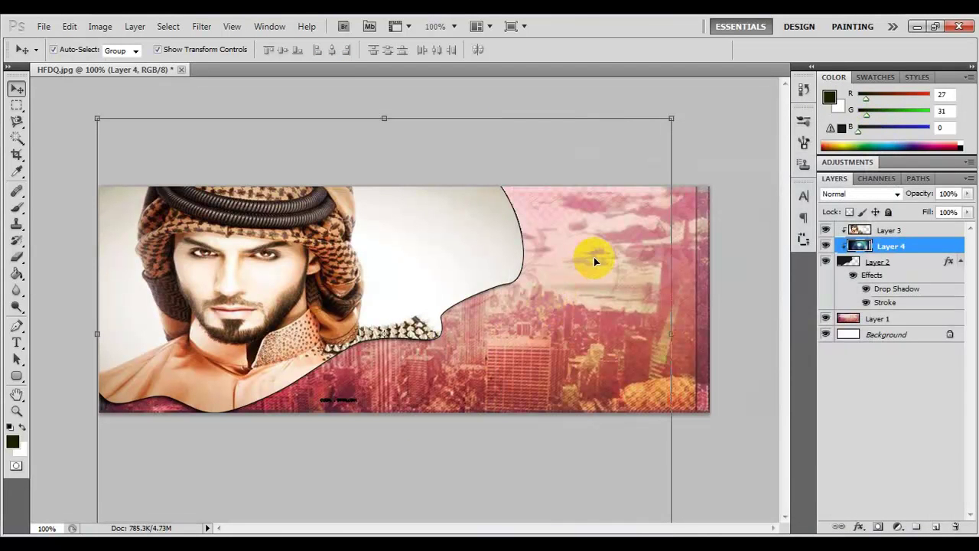
# Step: Scale the light texture layer to 39.75% width and 49.5% height, centred at about X 518 px, Y 195.5 px
pyautogui.moveTo(671, 119); pyautogui.dragTo(587, 203)
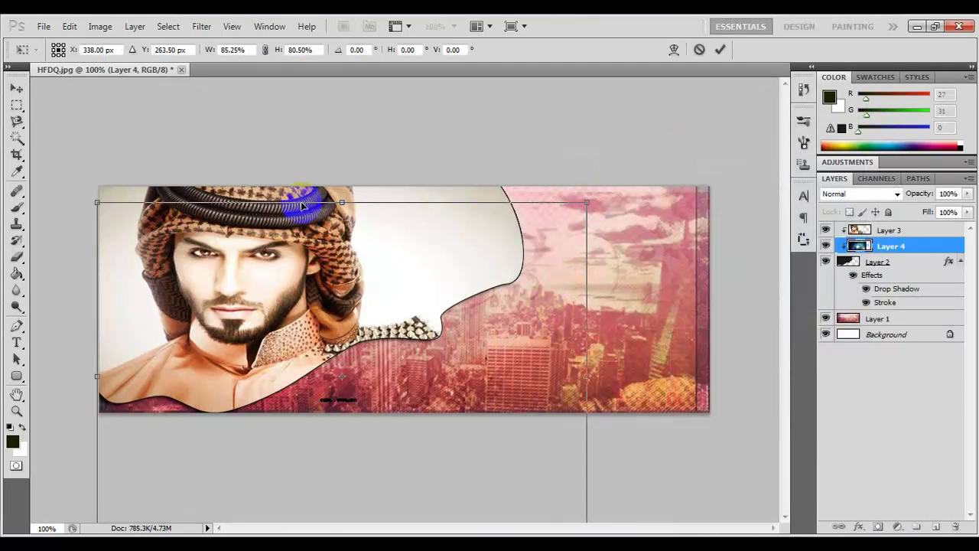
pyautogui.moveTo(98, 203); pyautogui.dragTo(341, 281)
pyautogui.moveTo(483, 345); pyautogui.dragTo(500, 225)
pyautogui.moveTo(607, 166); pyautogui.dragTo(589, 221)
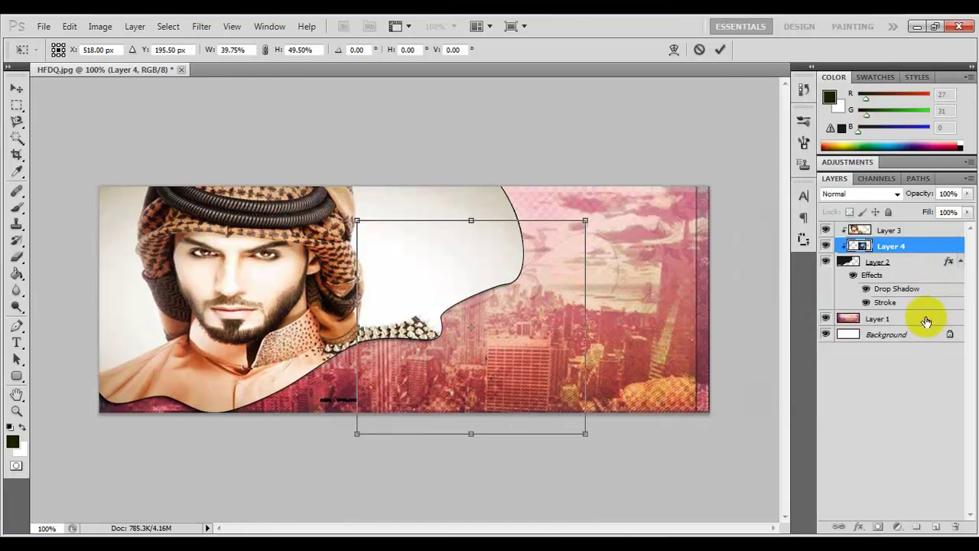
pyautogui.click(720, 49)
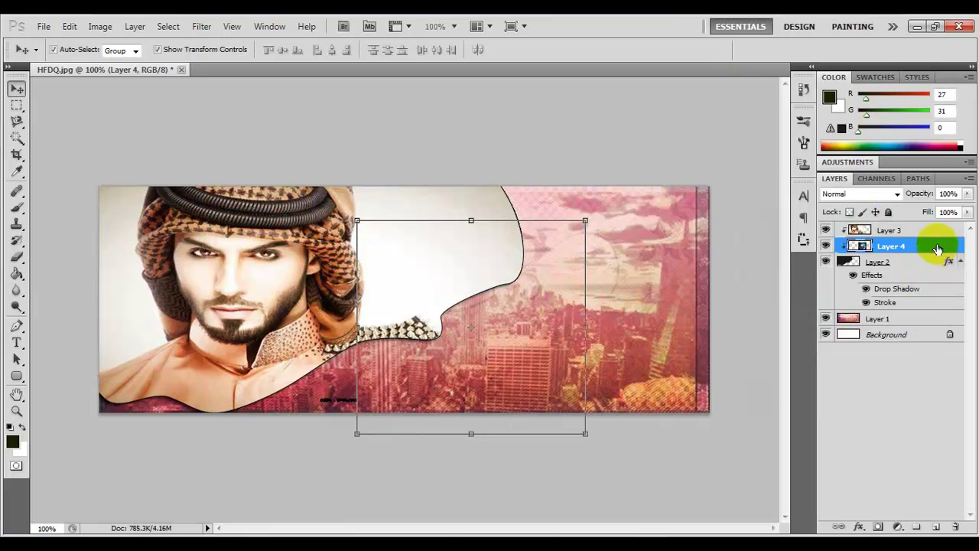
# Step: Move the light texture layer below the curved shape, directly above Layer 1, and set its blend mode to Lighten
pyautogui.moveTo(928, 243); pyautogui.dragTo(929, 317)
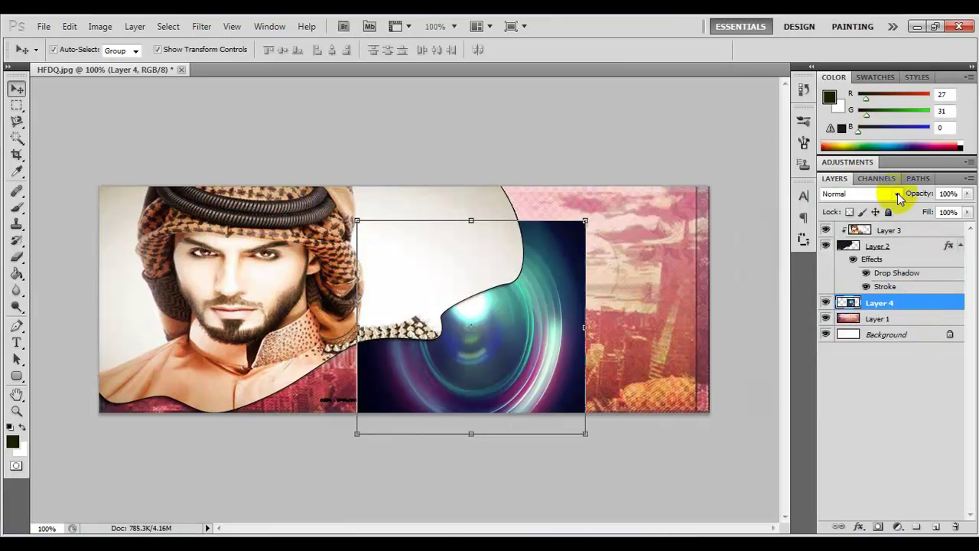
pyautogui.click(898, 195)
pyautogui.click(833, 124)
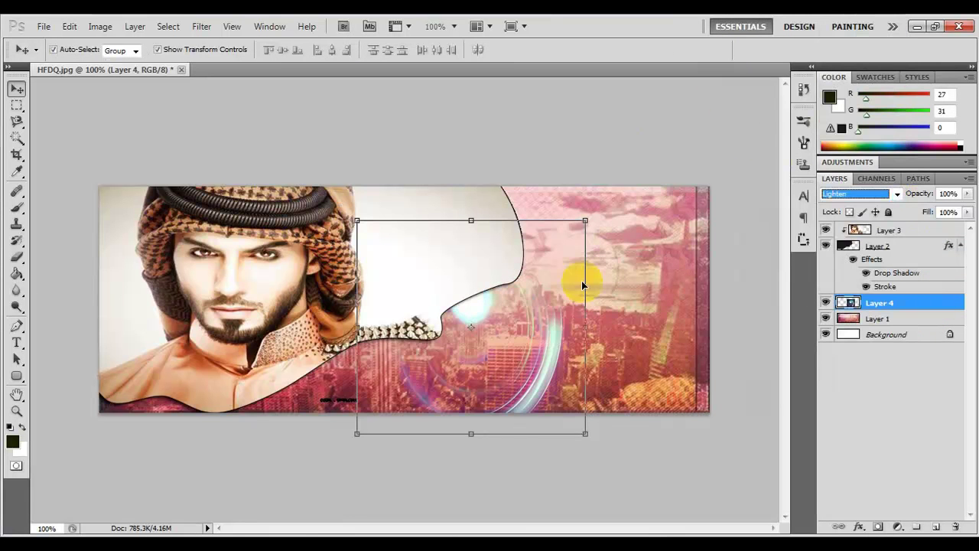
# Step: Shift the light texture layer toward the lower edge of the curved shape, rotate it about 16° clockwise and enlarge it
pyautogui.moveTo(534, 336); pyautogui.dragTo(496, 306)
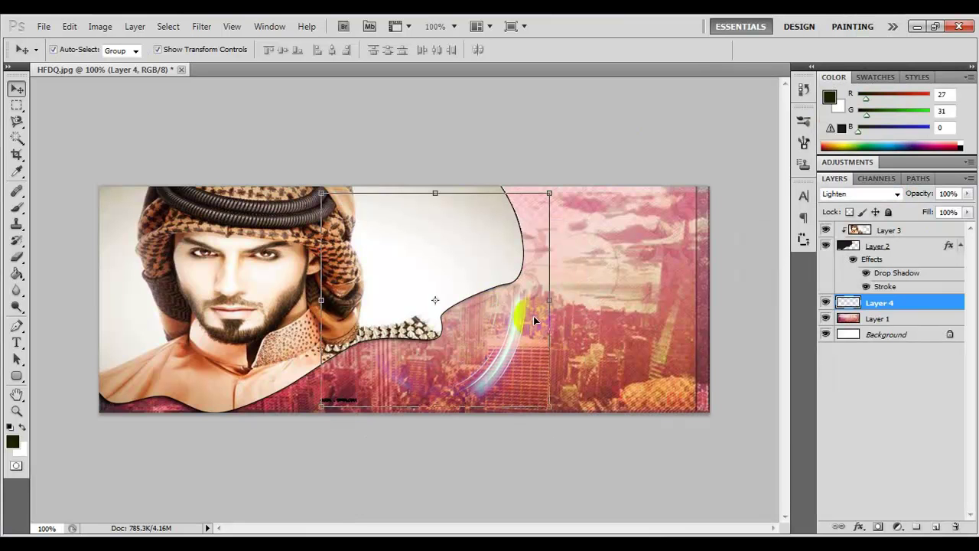
pyautogui.click(580, 317)
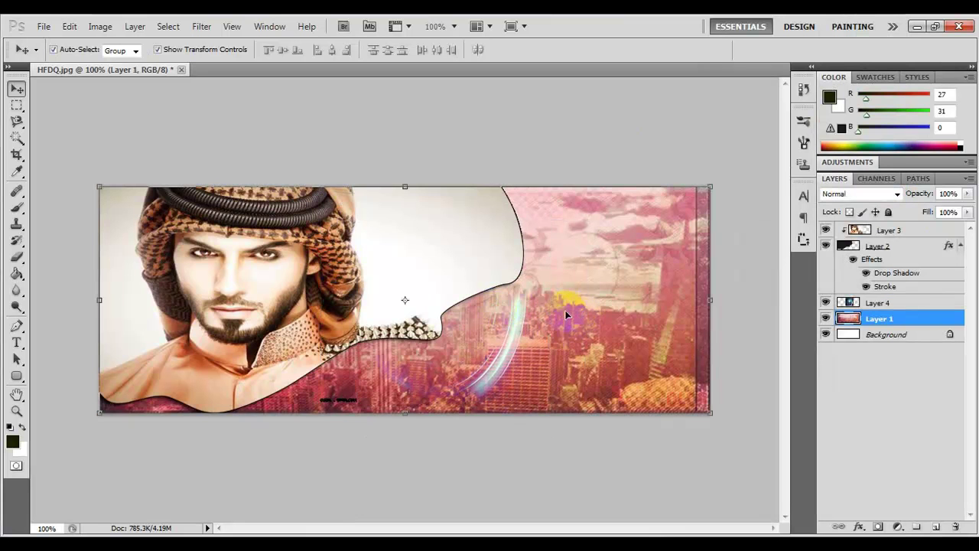
pyautogui.click(896, 303)
pyautogui.moveTo(556, 308); pyautogui.dragTo(558, 343)
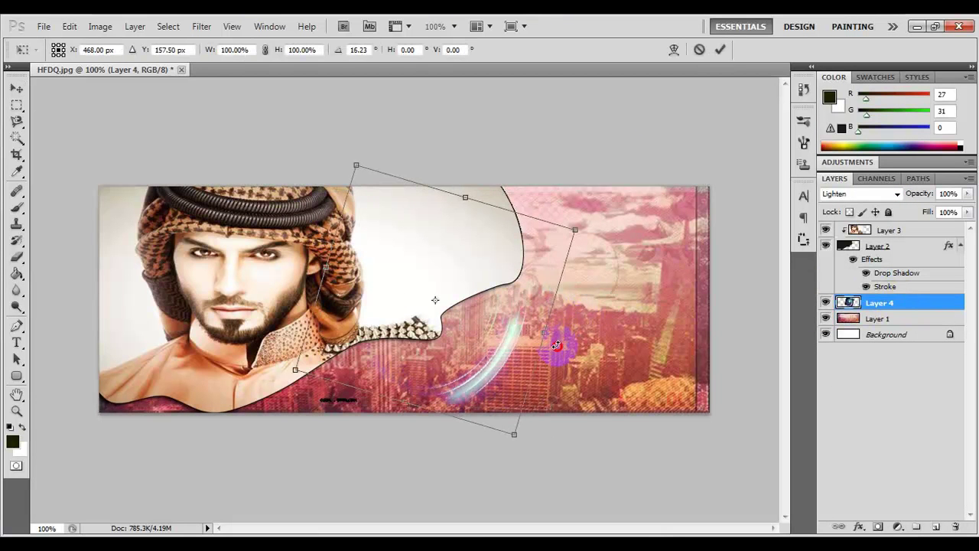
pyautogui.moveTo(295, 368); pyautogui.dragTo(251, 356)
pyautogui.moveTo(380, 329); pyautogui.dragTo(363, 331)
pyautogui.press('Escape')
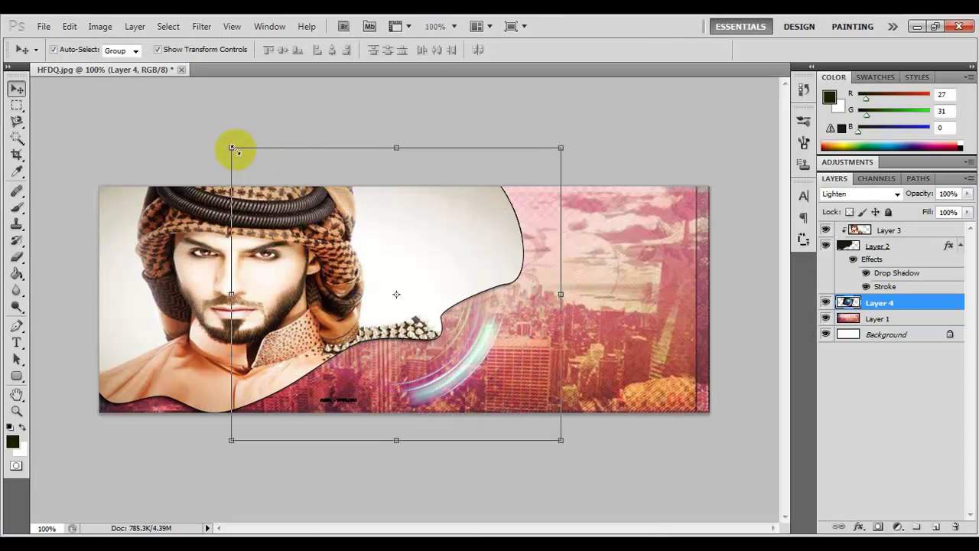
# Step: Scale the light texture layer to 94.99% width and 95.33% height and rotate it 9.13°, centred at about X 415 px, Y 157 px
pyautogui.moveTo(234, 148); pyautogui.dragTo(248, 162)
pyautogui.moveTo(459, 319); pyautogui.dragTo(434, 317)
pyautogui.moveTo(563, 282); pyautogui.dragTo(490, 316)
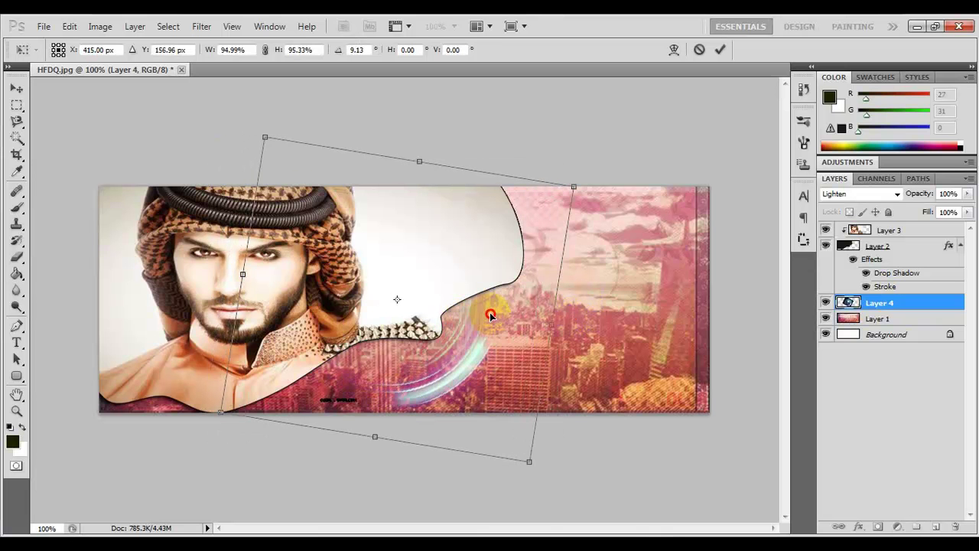
pyautogui.press('Escape')
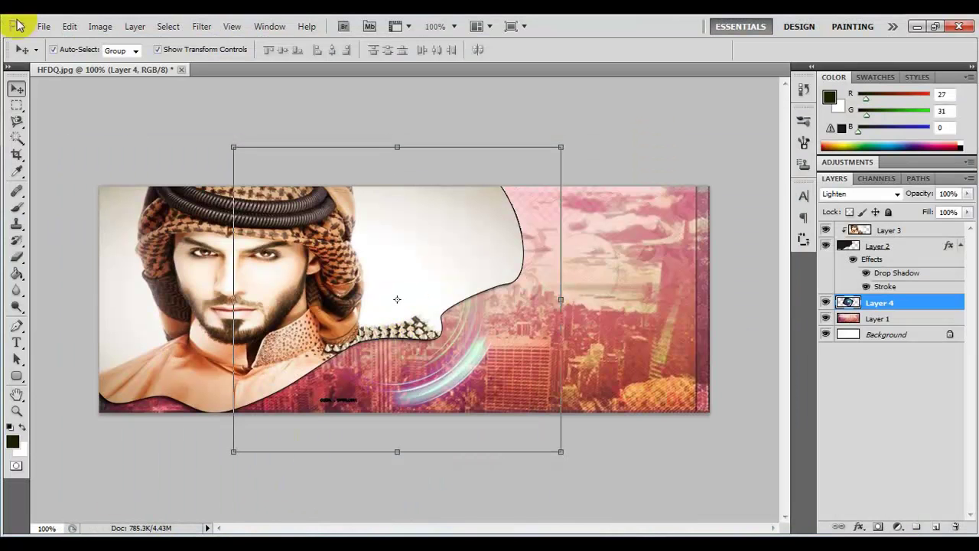
# Step: Open the PNG image of the star-shaped lace ornament with a transparent background
pyautogui.click(43, 28)
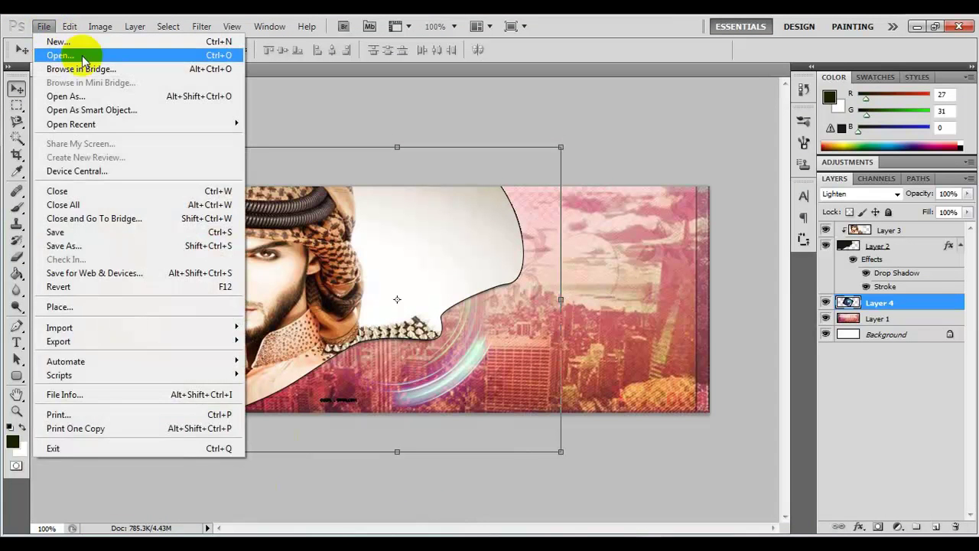
pyautogui.click(48, 55)
pyautogui.moveTo(852, 157); pyautogui.dragTo(852, 219)
pyautogui.doubleClick(650, 275)
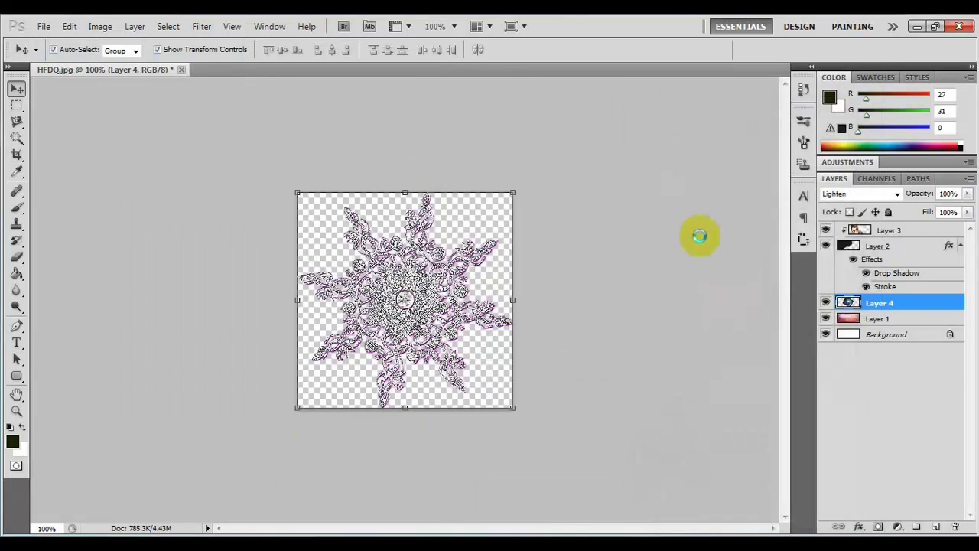
# Step: Float the ornament's document, copy its image into the HFDQ.jpg cover as a new layer and close the source document
pyautogui.moveTo(345, 72); pyautogui.dragTo(437, 149)
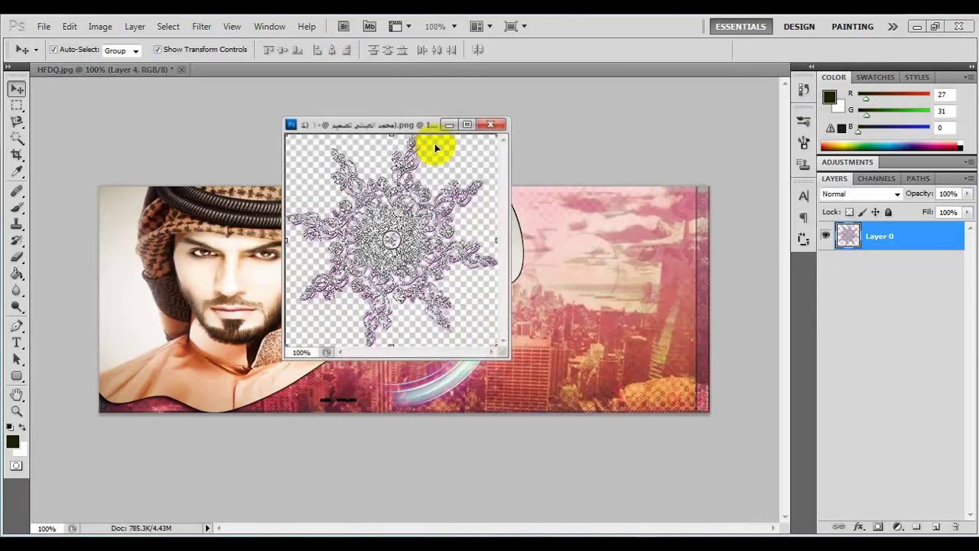
pyautogui.moveTo(396, 186); pyautogui.dragTo(518, 228)
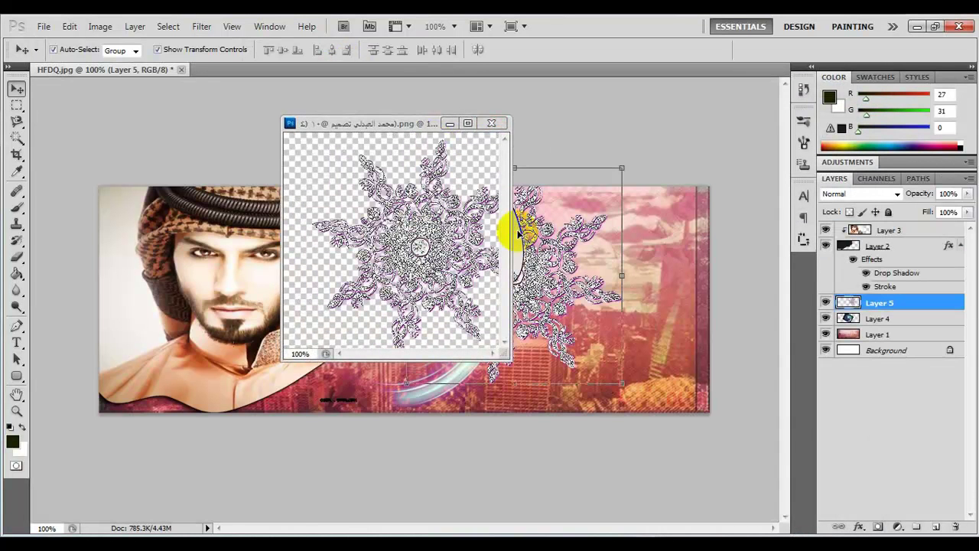
pyautogui.click(494, 123)
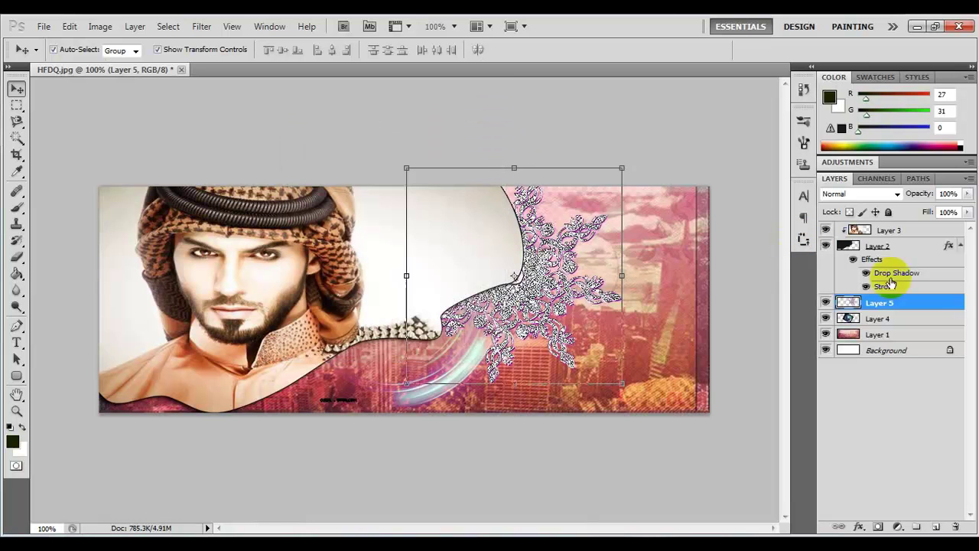
# Step: Move the ornament layer above Layer 3, clip it into the curved shape and centre it at about X 576 px, Y 95 px
pyautogui.moveTo(944, 306); pyautogui.dragTo(929, 227)
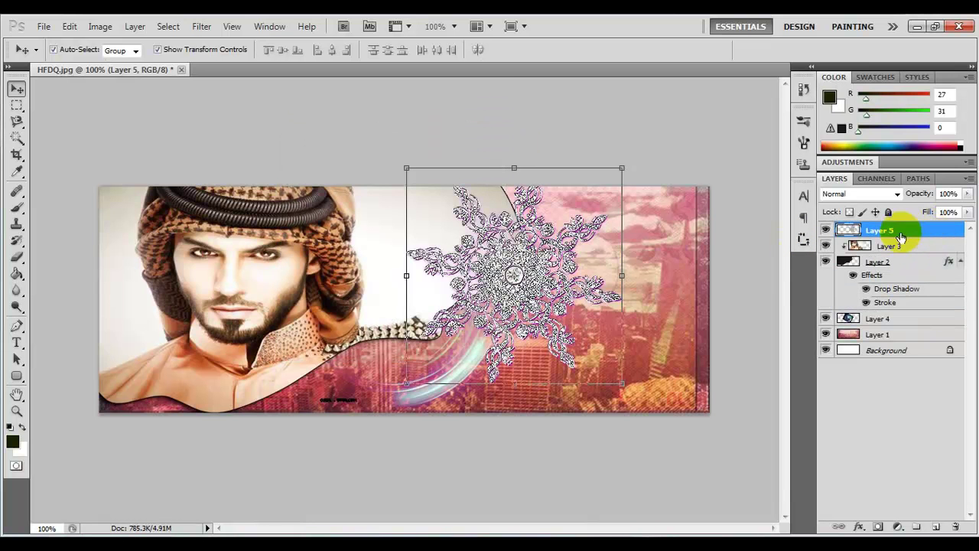
pyautogui.moveTo(525, 267); pyautogui.dragTo(516, 239)
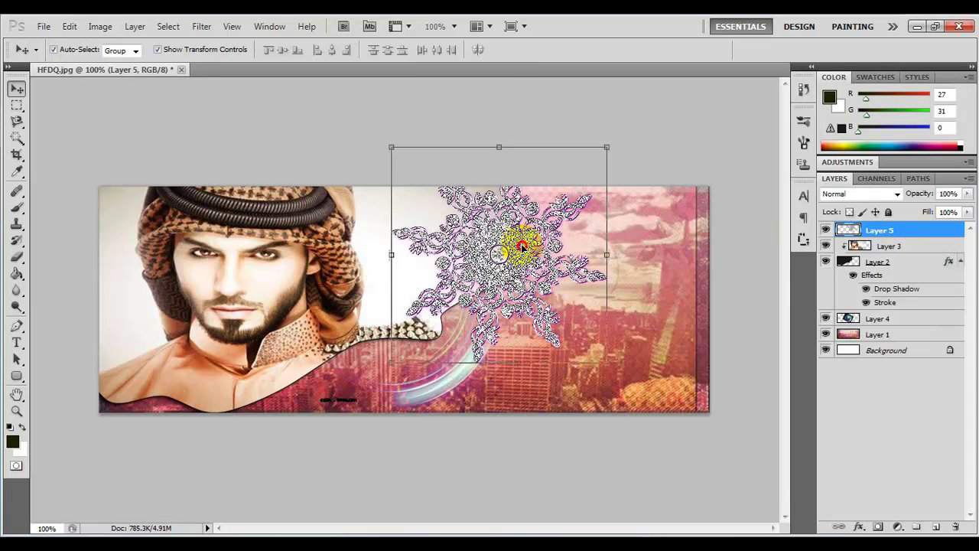
pyautogui.moveTo(863, 229); pyautogui.dragTo(916, 228)
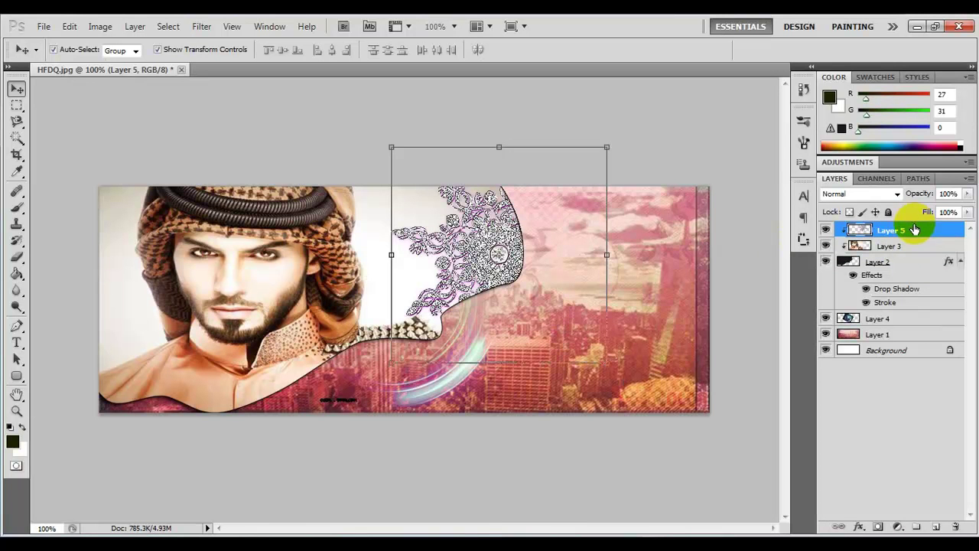
pyautogui.moveTo(504, 258); pyautogui.dragTo(516, 260)
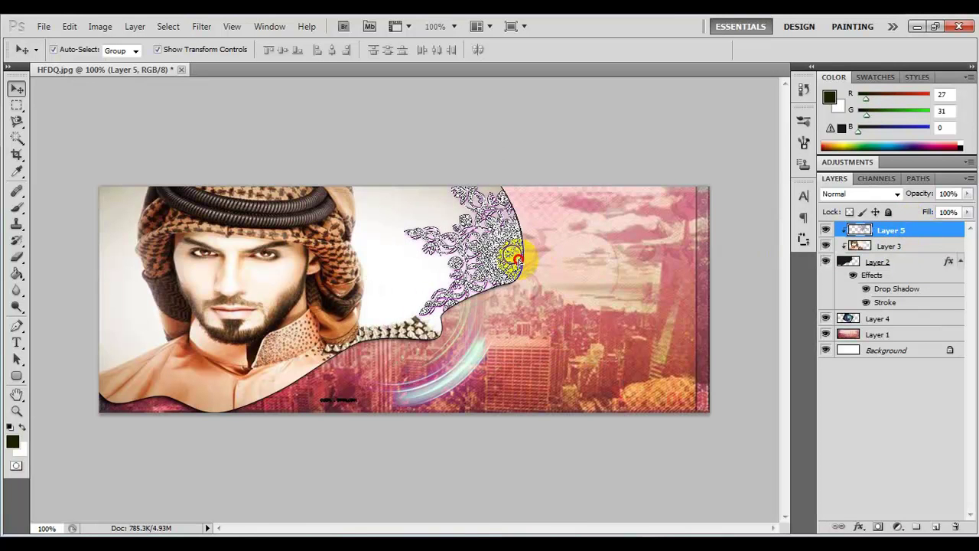
# Step: Rotate the ornament -10.64°, scale it to 91.90% width and 85.04% height, and reposition it at the curved shape's outer edge
pyautogui.moveTo(620, 220)
pyautogui.mouseDown()
pyautogui.moveTo(629, 228)
pyautogui.moveTo(629, 218)
pyautogui.mouseUp()
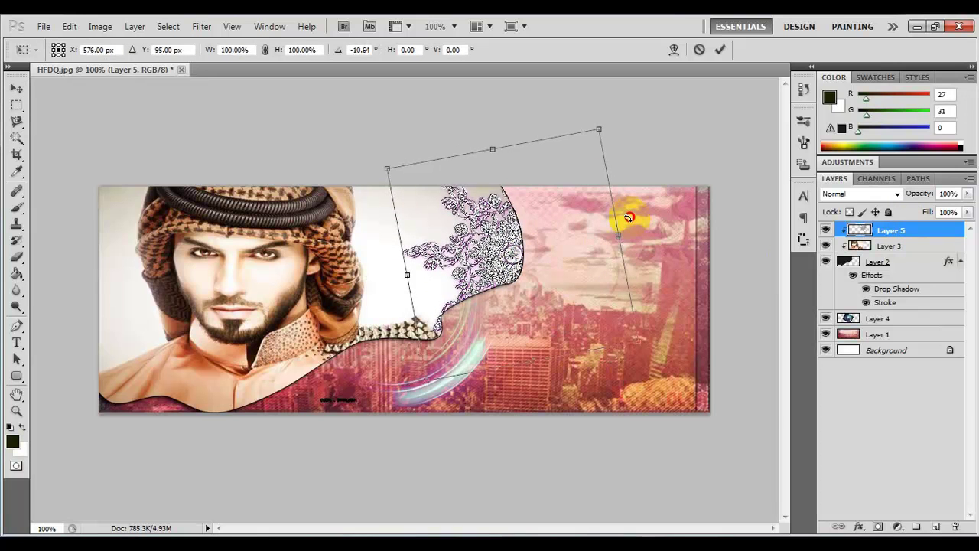
pyautogui.moveTo(600, 128); pyautogui.dragTo(584, 148)
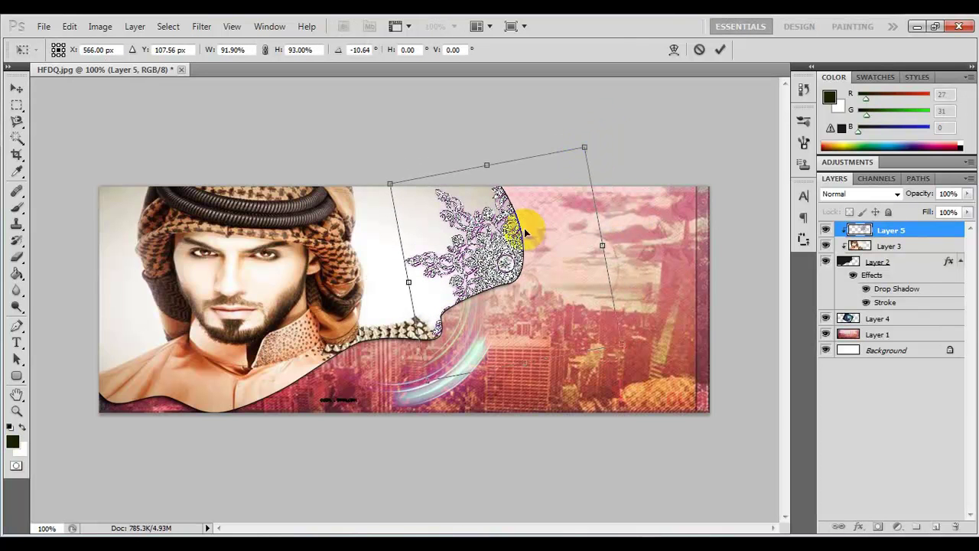
pyautogui.moveTo(508, 245)
pyautogui.mouseDown()
pyautogui.moveTo(508, 223)
pyautogui.moveTo(506, 233)
pyautogui.mouseUp()
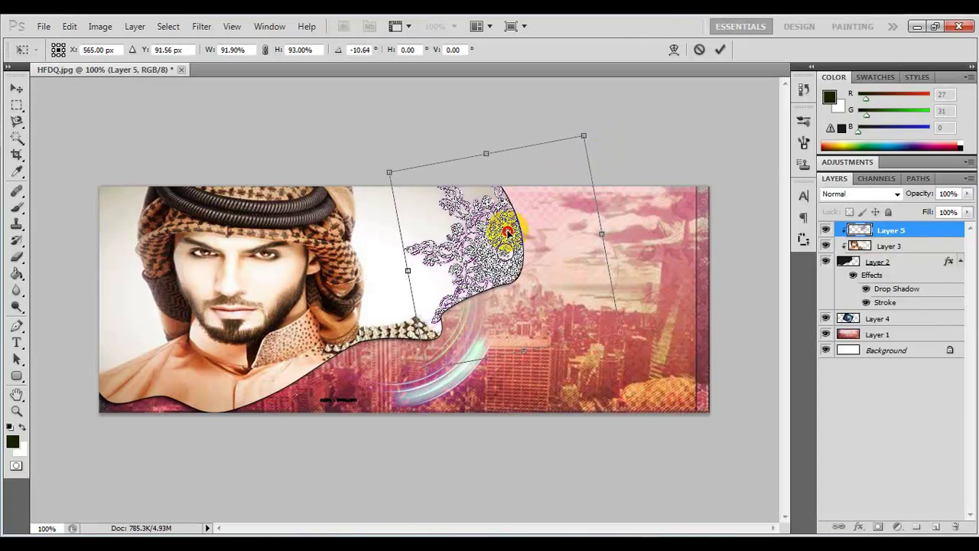
pyautogui.moveTo(447, 162)
pyautogui.mouseDown()
pyautogui.moveTo(452, 178)
pyautogui.moveTo(448, 171)
pyautogui.mouseUp()
pyautogui.moveTo(465, 212); pyautogui.dragTo(485, 214)
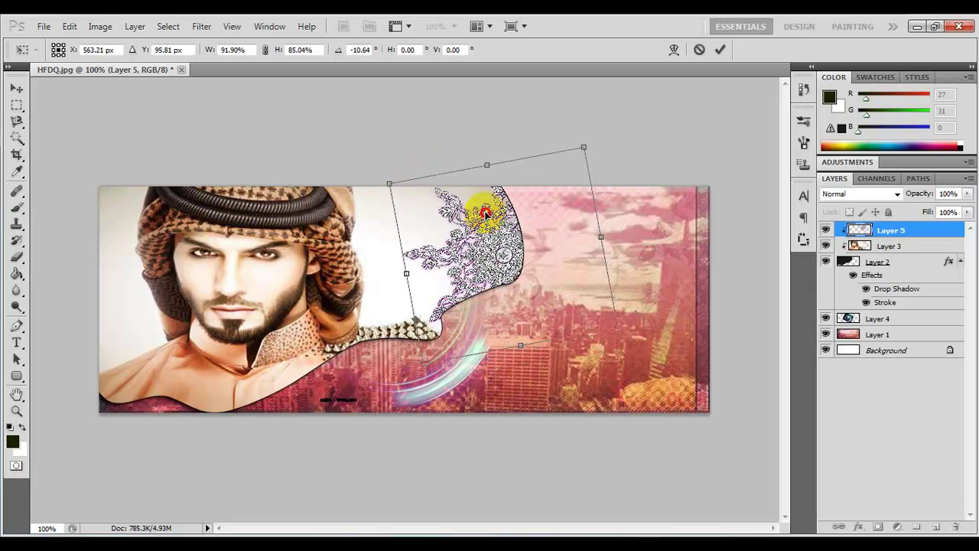
pyautogui.press('Escape')
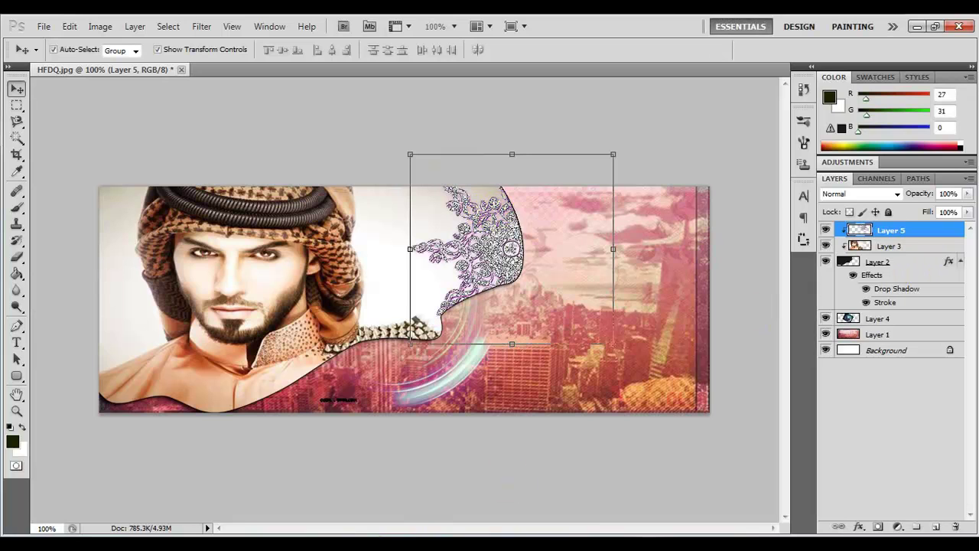
# Step: Switch to the Word notes and add a new paragraph reading "نكرر هذذا الير ونخلي اسفل الصورة حتى تصير احلى طبعا"
pyautogui.click(260, 535)
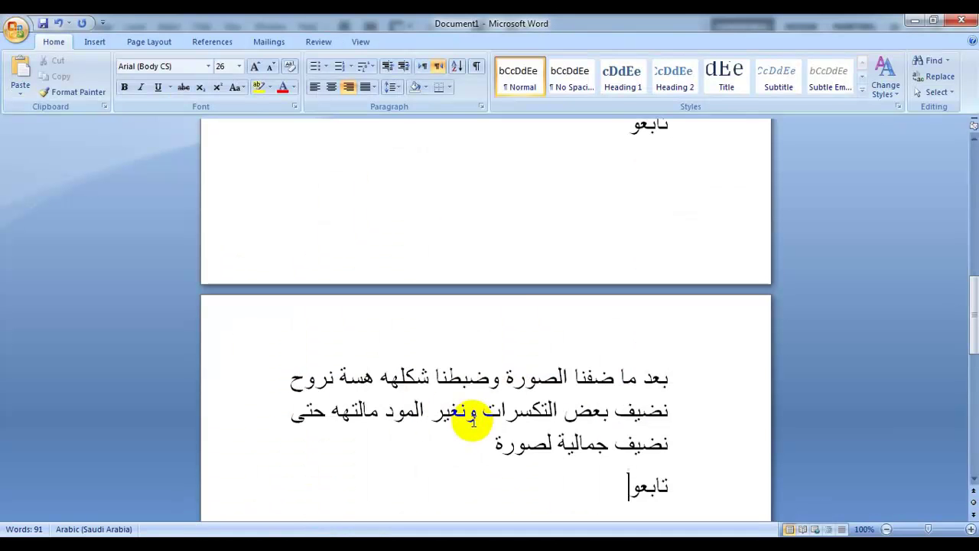
pyautogui.press('Return')
pyautogui.write('نكرر')
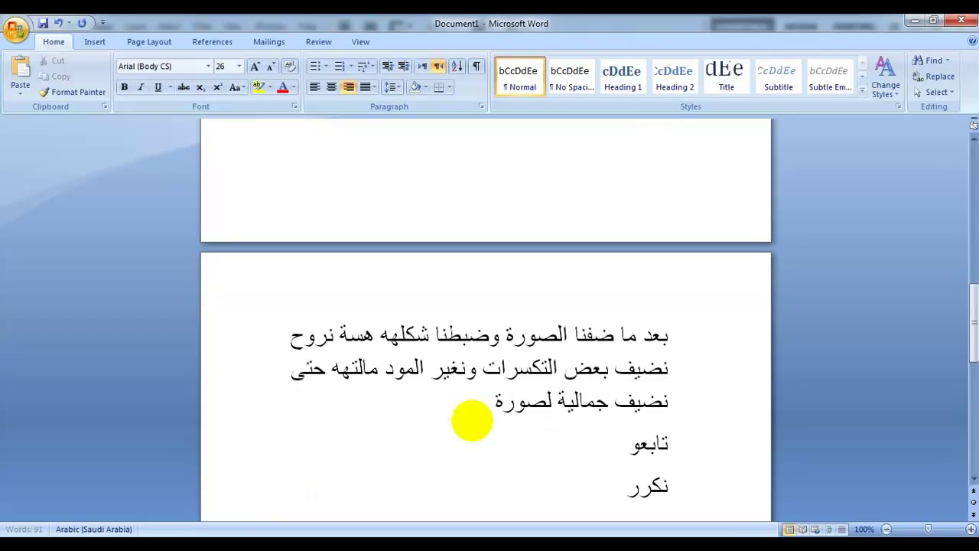
pyautogui.write(' هذا ا')
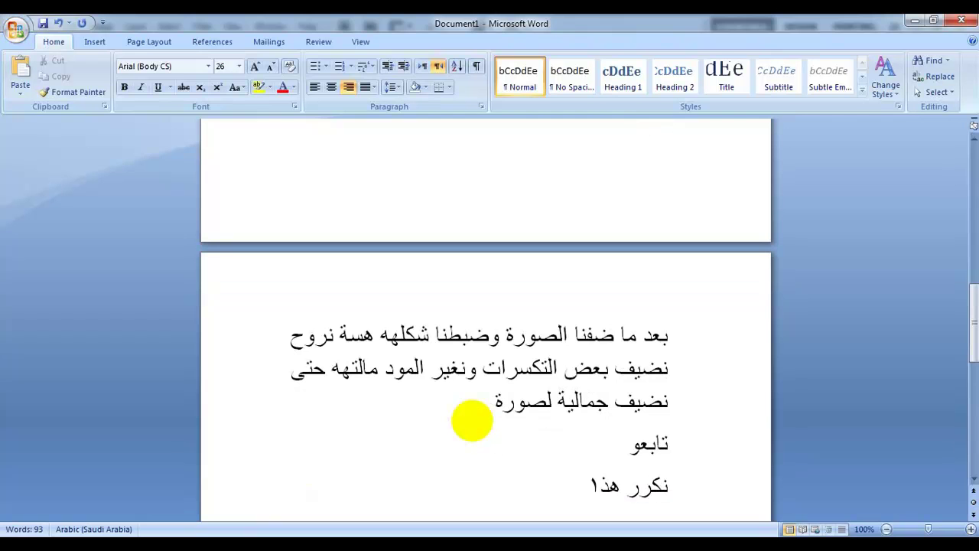
pyautogui.press('BackSpace')
pyautogui.write('ذا')
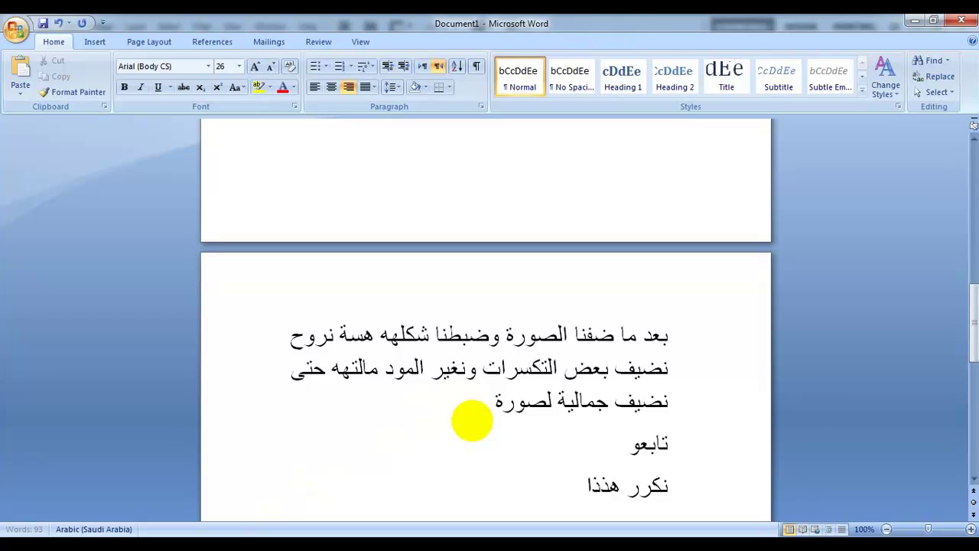
pyautogui.write(' الير ونخلي اسف')
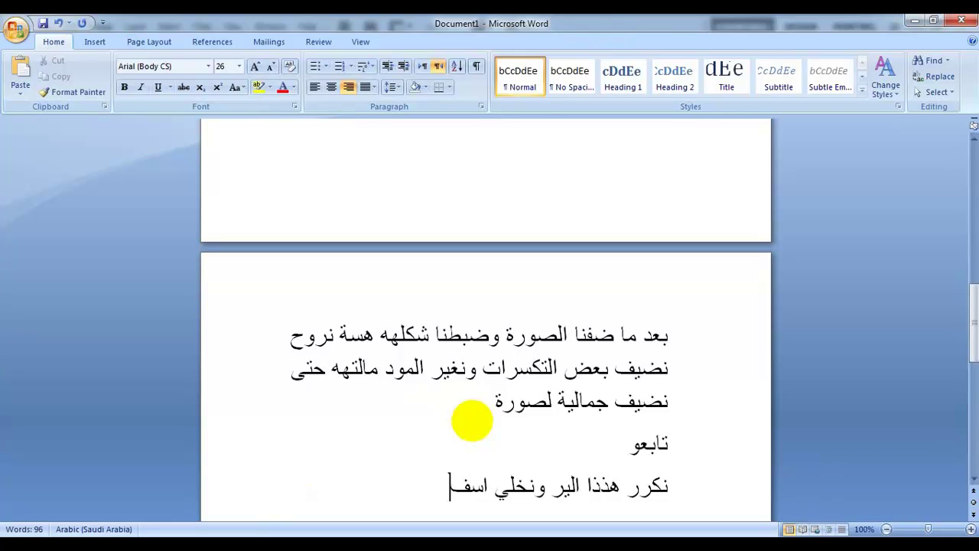
pyautogui.write('ل الص')
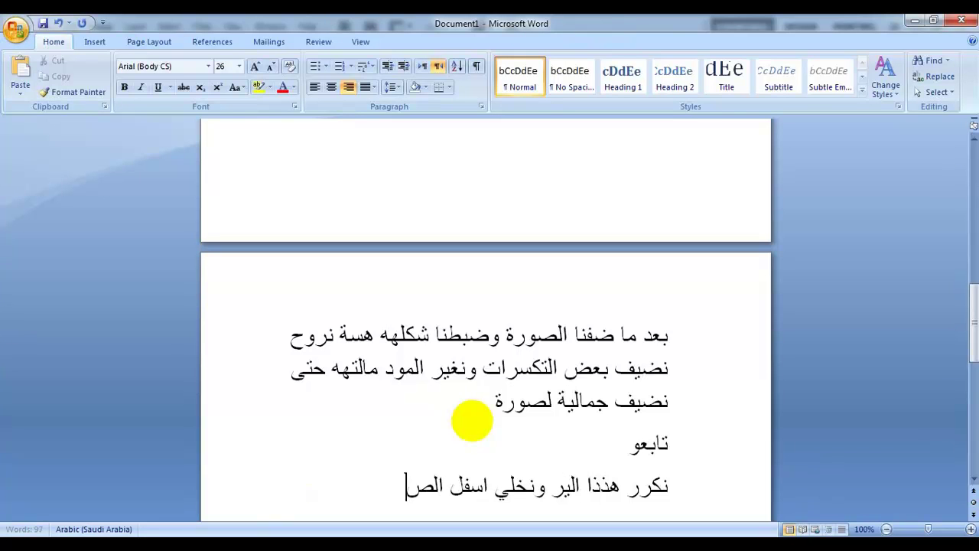
pyautogui.write('ورة')
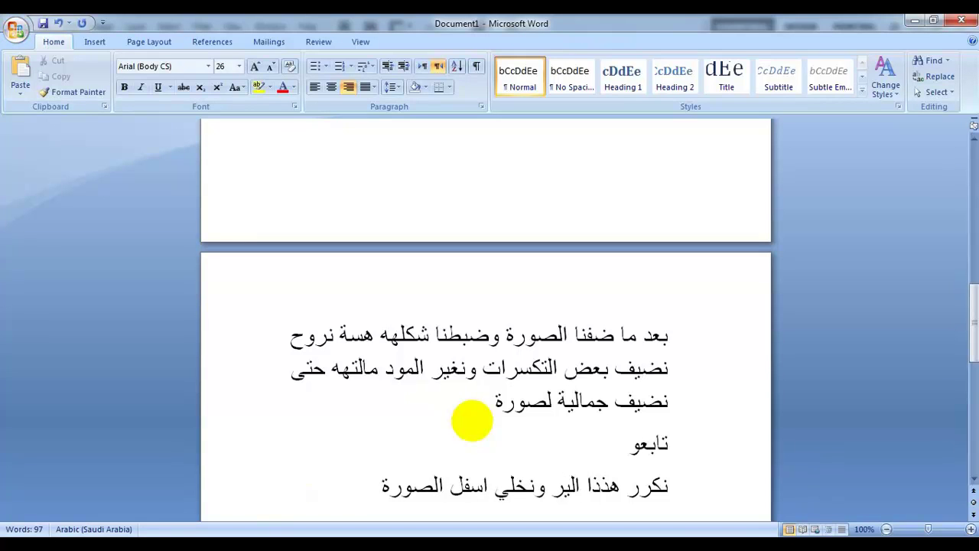
pyautogui.write(' حتى ت')
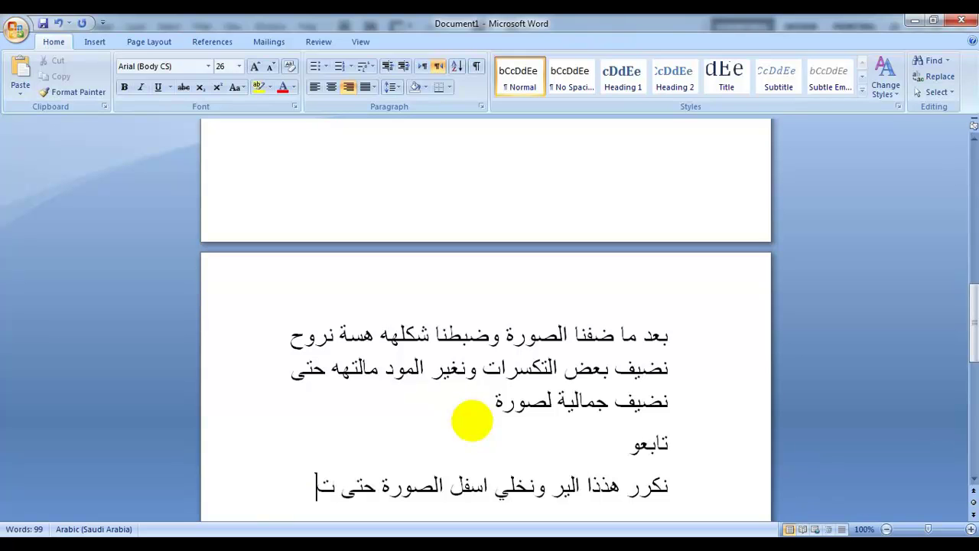
pyautogui.write('صير احل')
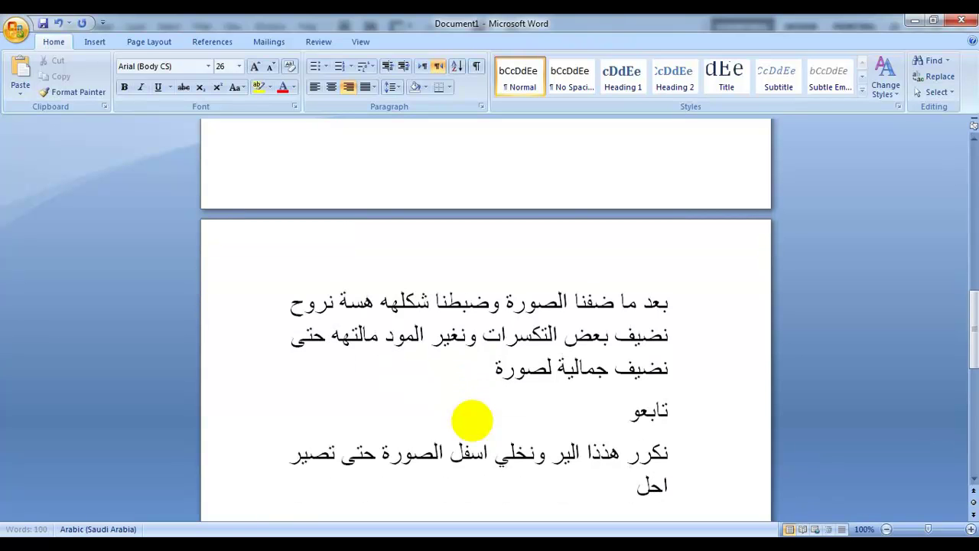
pyautogui.write('ى طبعا')
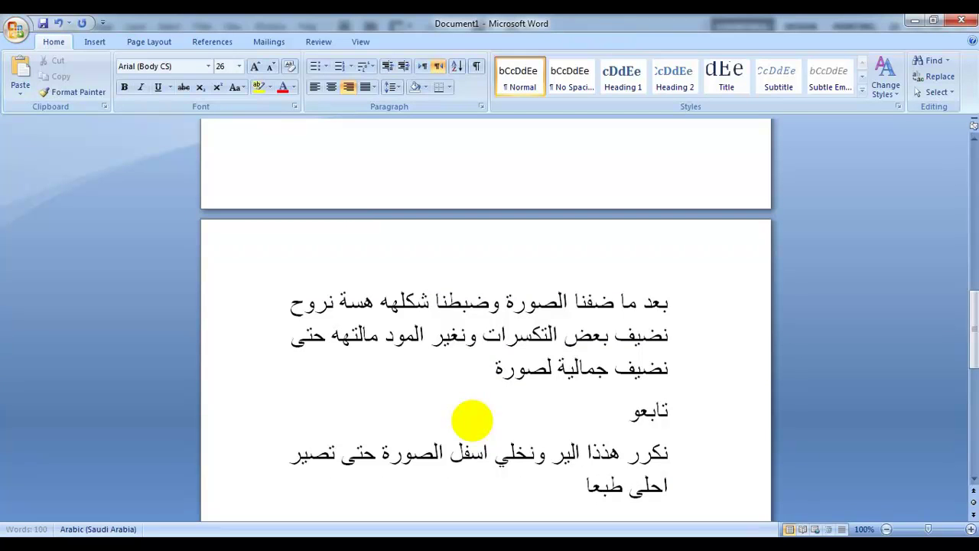
# Step: Continue the last paragraph with "انتم وذوقكم التصميم يعتمد على ذوقكم وكل تصميم والا ملحقاتة الي تناسبة" and add a new line reading "تابعو"
pyautogui.write(' انتم وذوقكم الت')
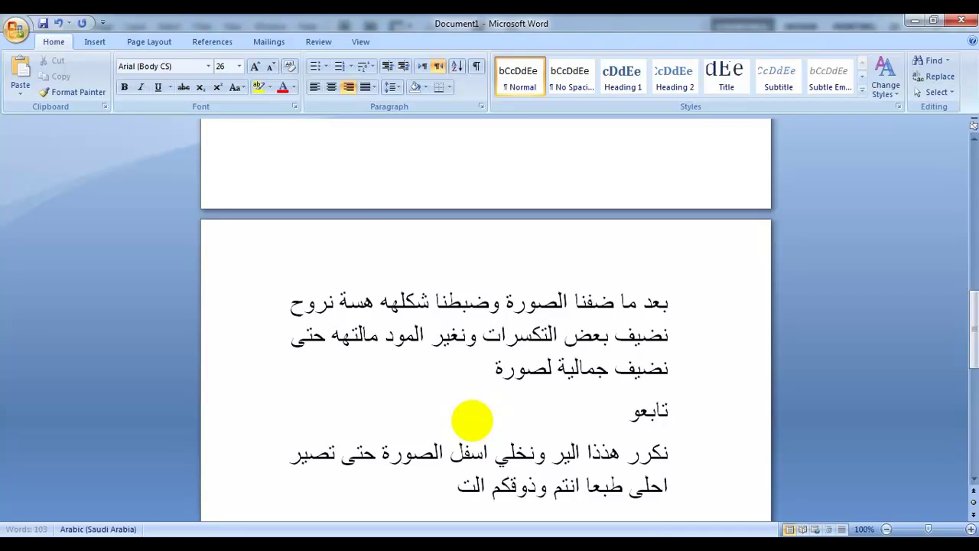
pyautogui.write('صميم يعتم')
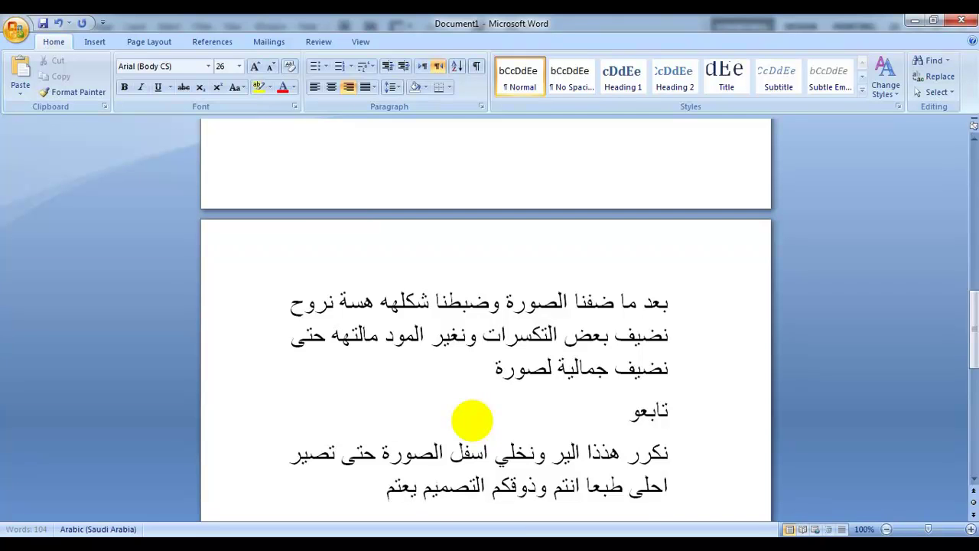
pyautogui.write('د على')
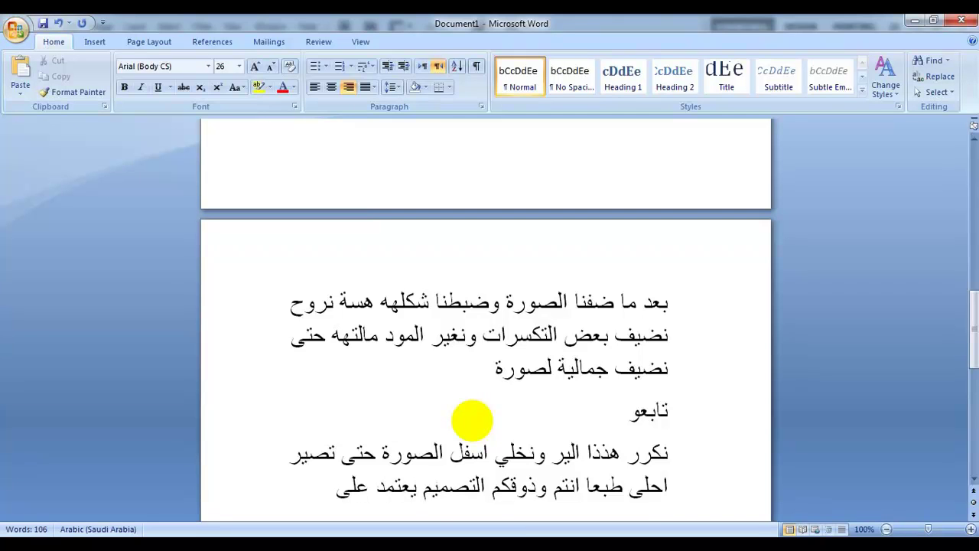
pyautogui.write(' ذوقكم')
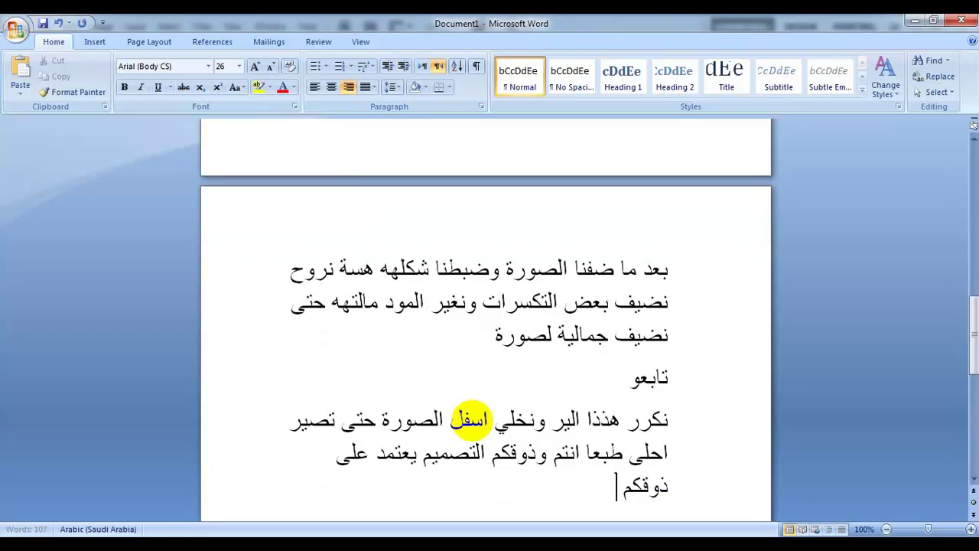
pyautogui.write(' وكل تصمي')
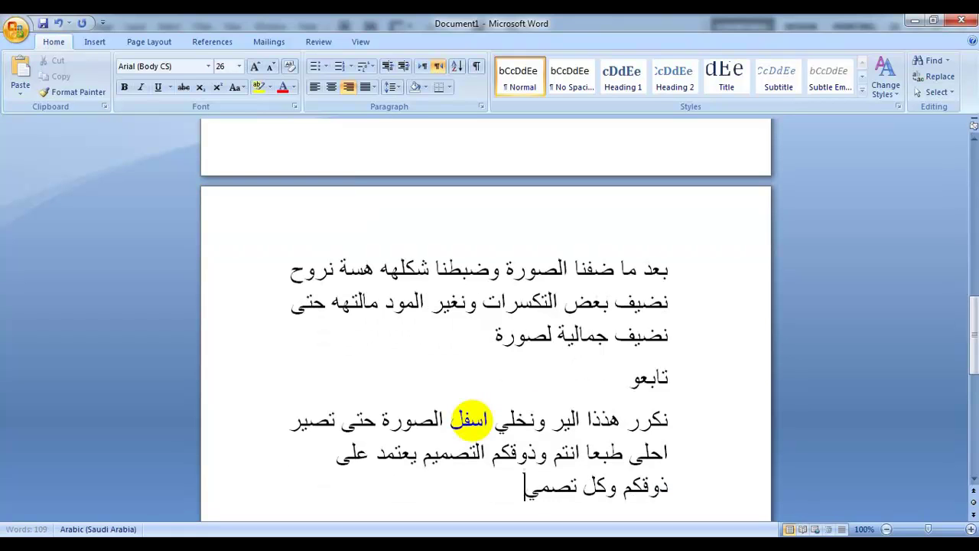
pyautogui.write('م وال')
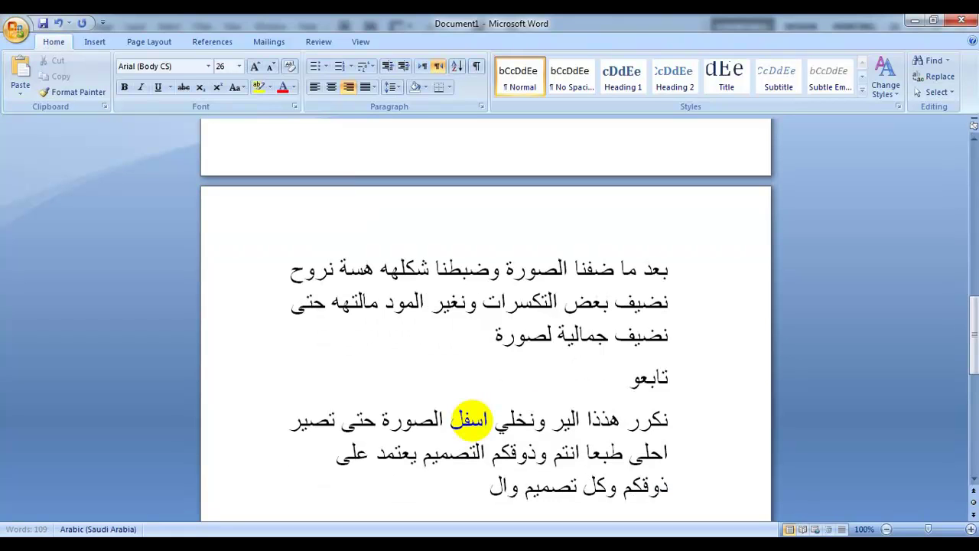
pyautogui.write('ا ملحقاتة')
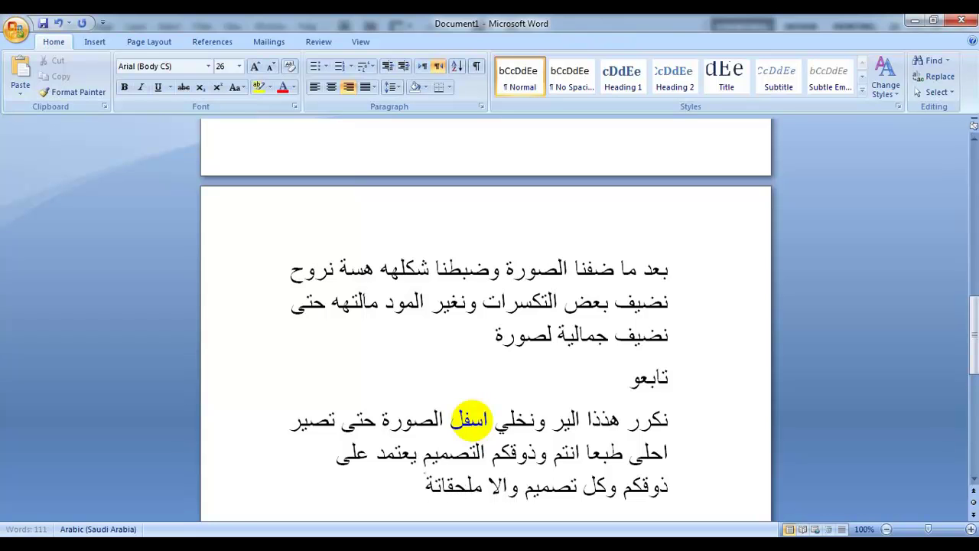
pyautogui.write(' الي تناسبة')
pyautogui.press('Return')
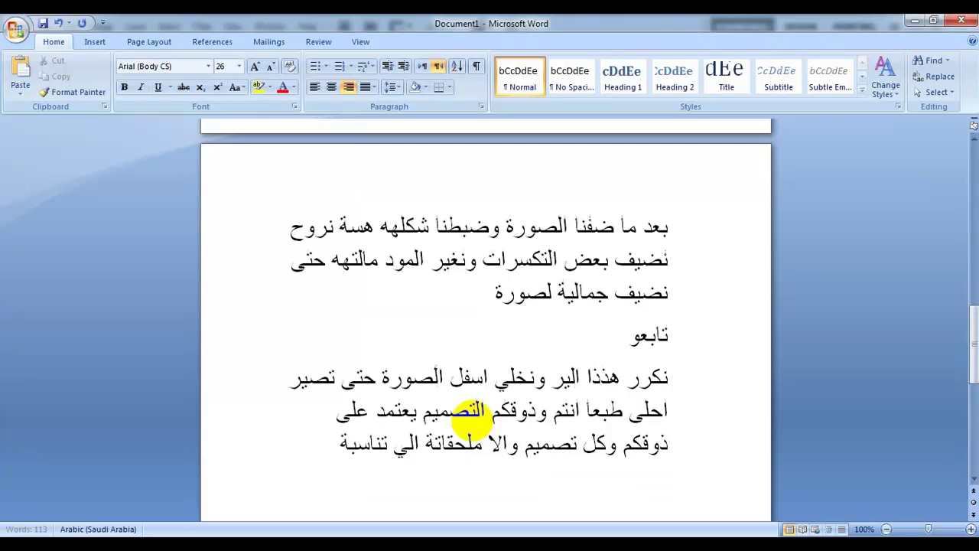
pyautogui.write('تابعو')
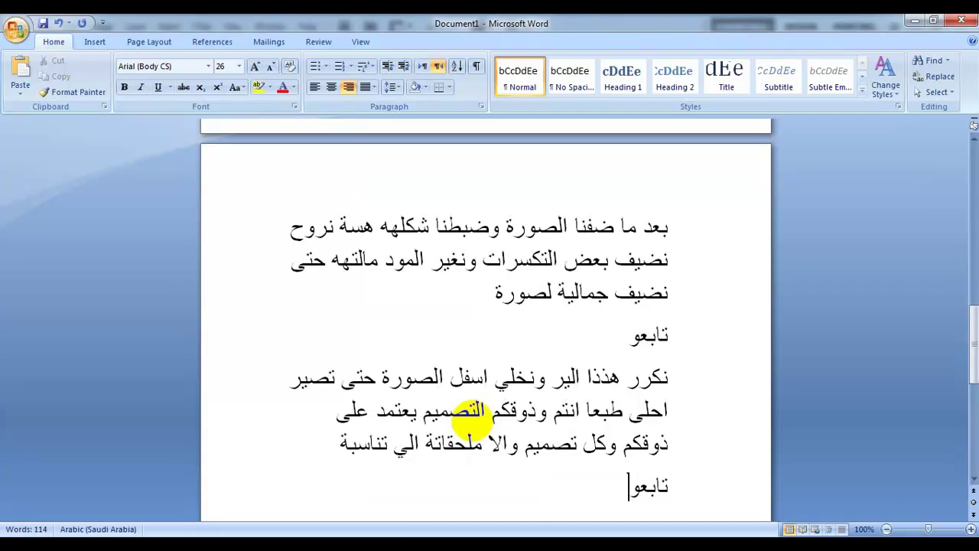
# Step: Switch to Photoshop, duplicate the ornament's Layer 5 and move the copy below Layer 4, over the lower skyline area of the cover
pyautogui.hotkey('alt', 'Tab')
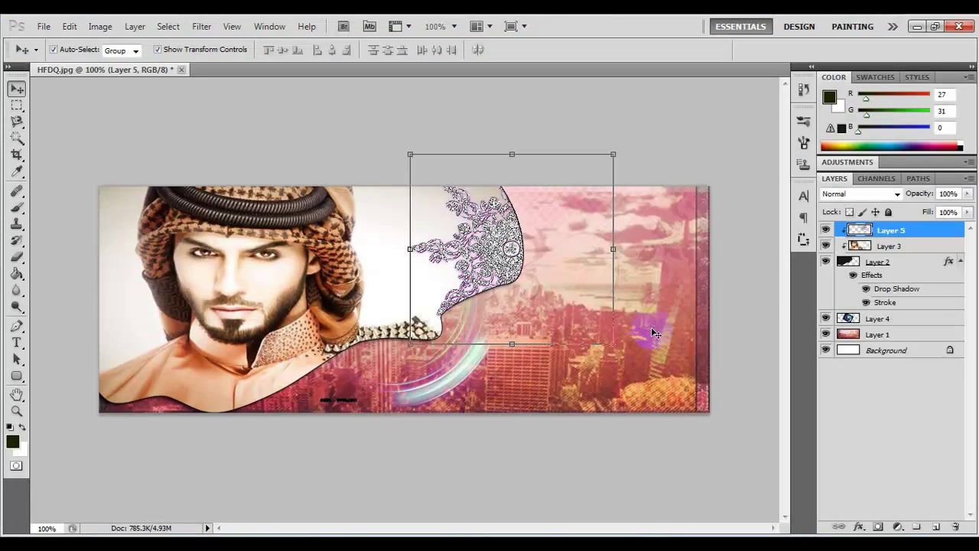
pyautogui.rightClick(937, 230)
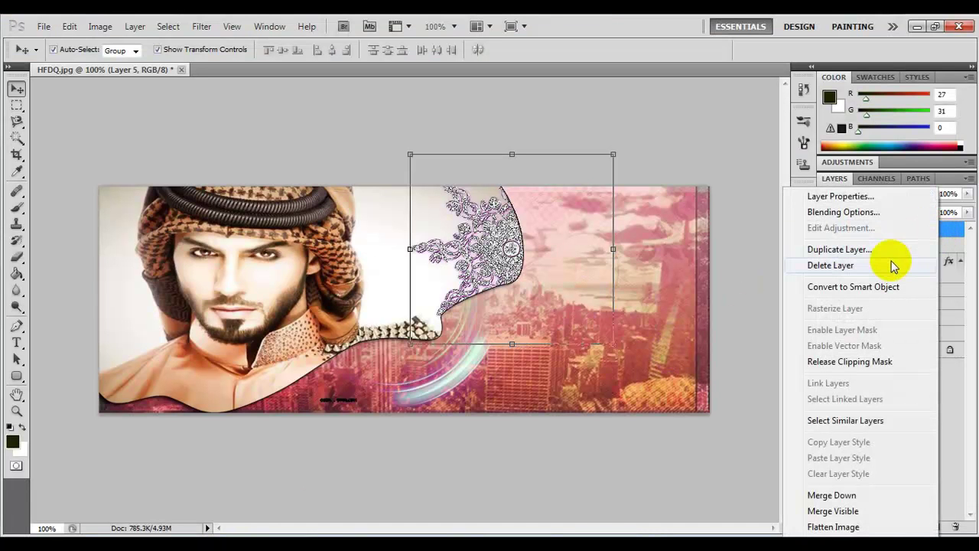
pyautogui.click(861, 249)
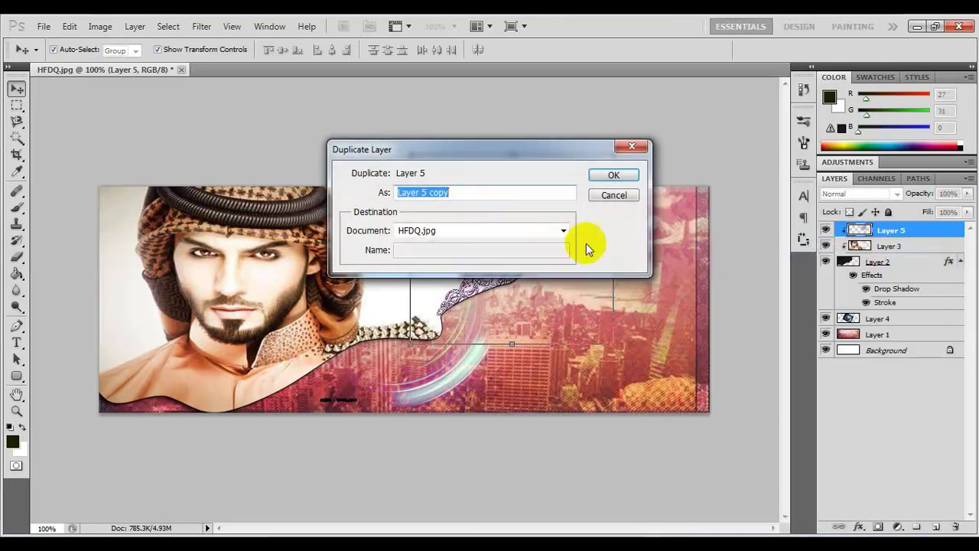
pyautogui.click(613, 175)
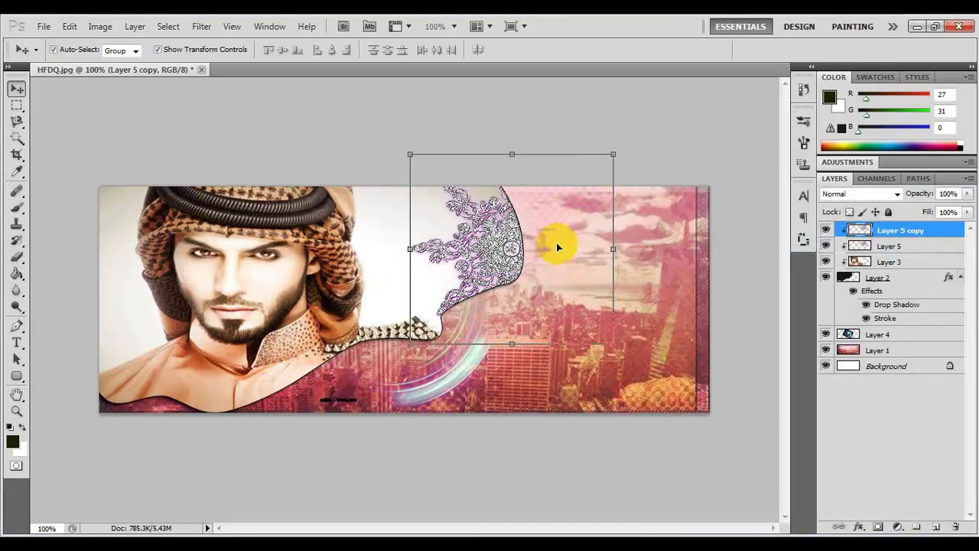
pyautogui.moveTo(916, 231); pyautogui.dragTo(918, 350)
pyautogui.moveTo(567, 247); pyautogui.dragTo(649, 381)
pyautogui.moveTo(631, 321); pyautogui.dragTo(635, 344)
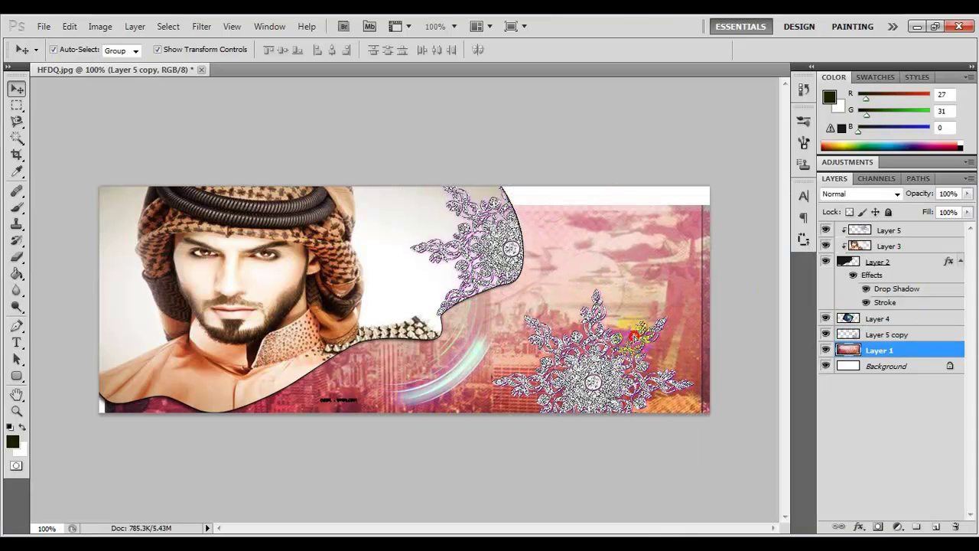
pyautogui.hotkey('ctrl', 'z')
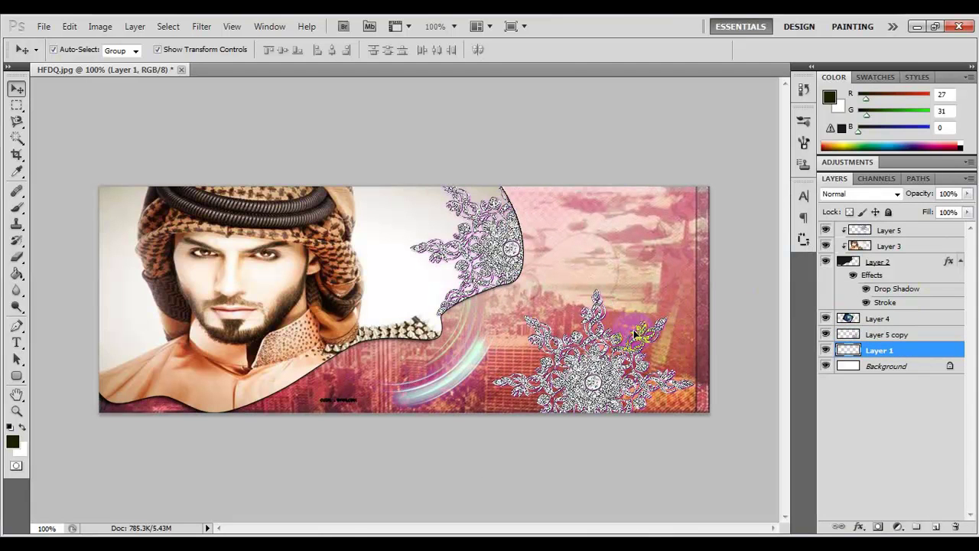
# Step: Scale the ornament copy to 91.87% width and 94.70% height, centred at about X 716 px, Y 304 px, with 66% opacity
pyautogui.click(903, 335)
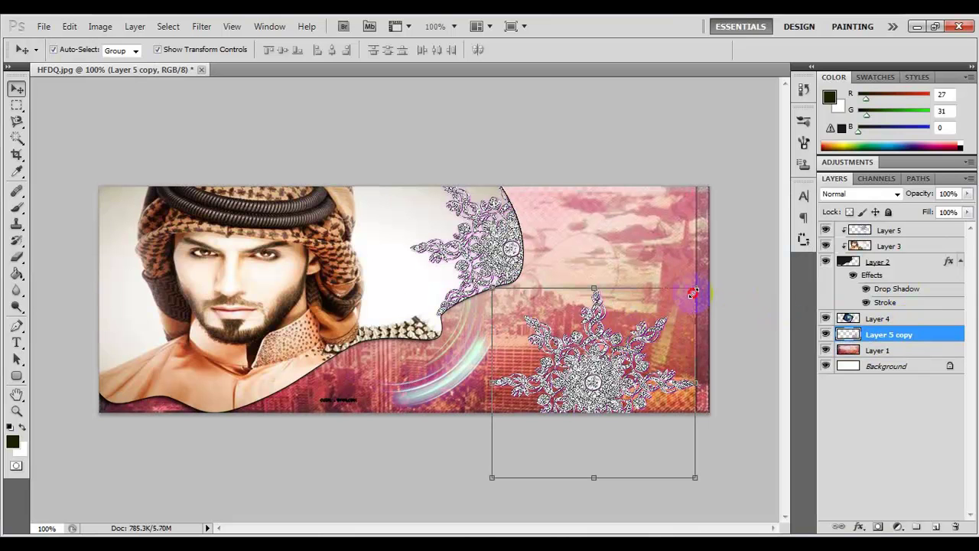
pyautogui.click(694, 289)
pyautogui.moveTo(638, 341); pyautogui.dragTo(653, 368)
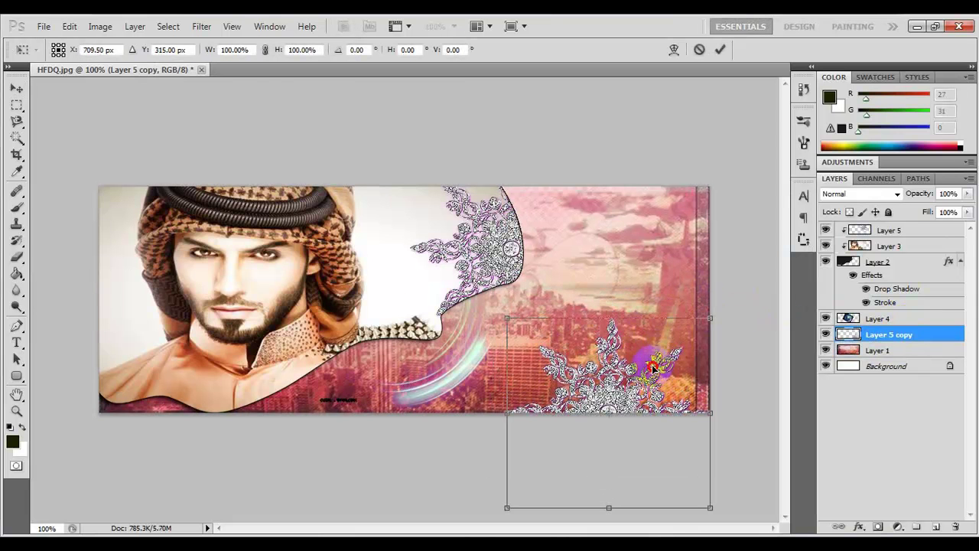
pyautogui.moveTo(507, 318)
pyautogui.mouseDown()
pyautogui.moveTo(533, 333)
pyautogui.moveTo(521, 316)
pyautogui.mouseUp()
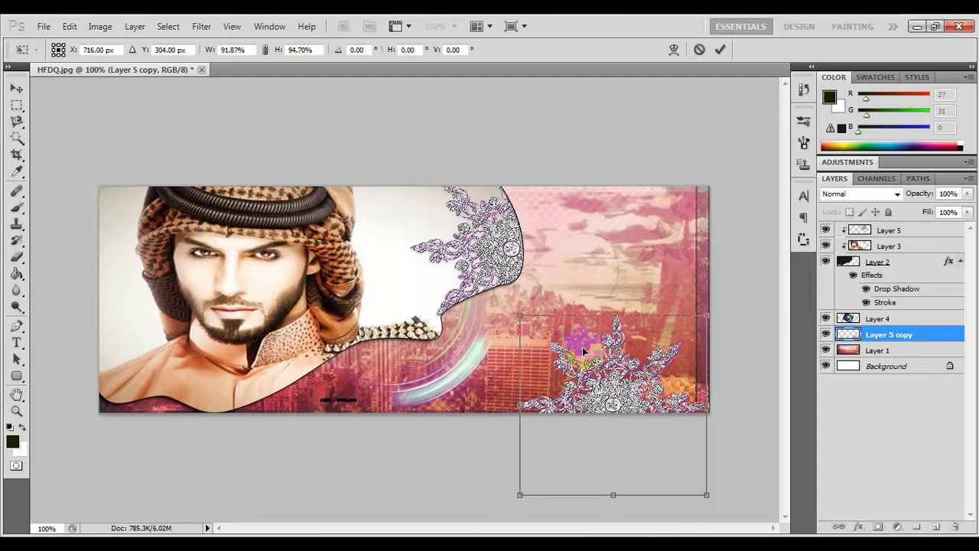
pyautogui.doubleClick(582, 347)
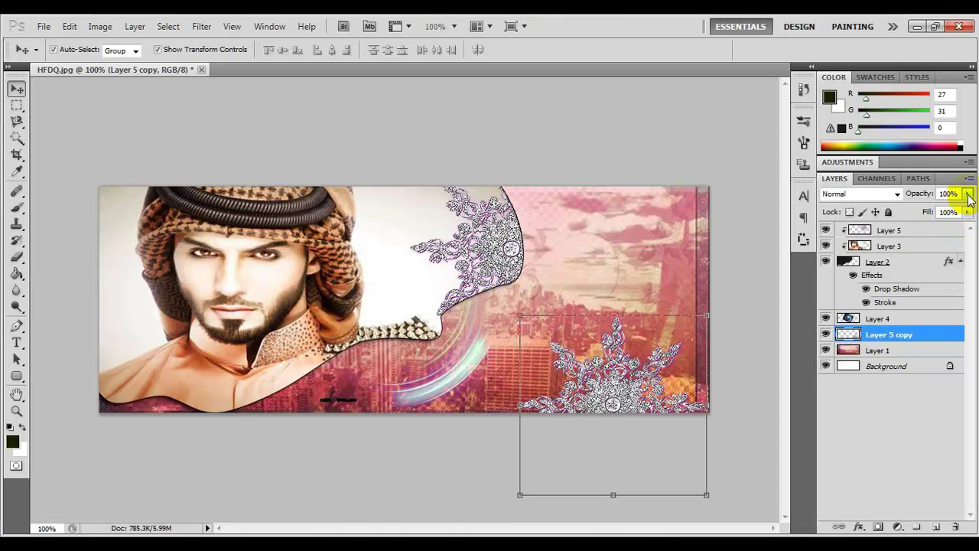
pyautogui.moveTo(969, 197); pyautogui.dragTo(943, 210)
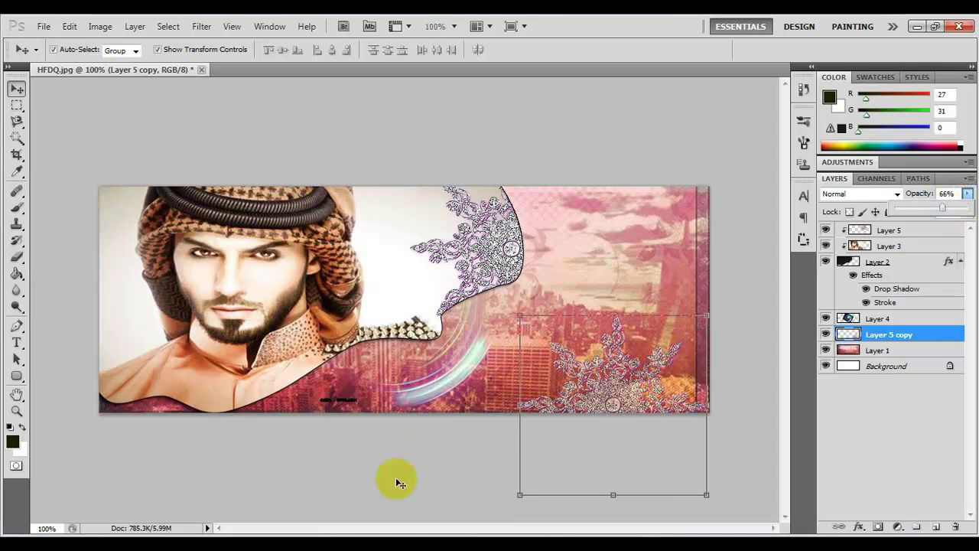
pyautogui.click(616, 370)
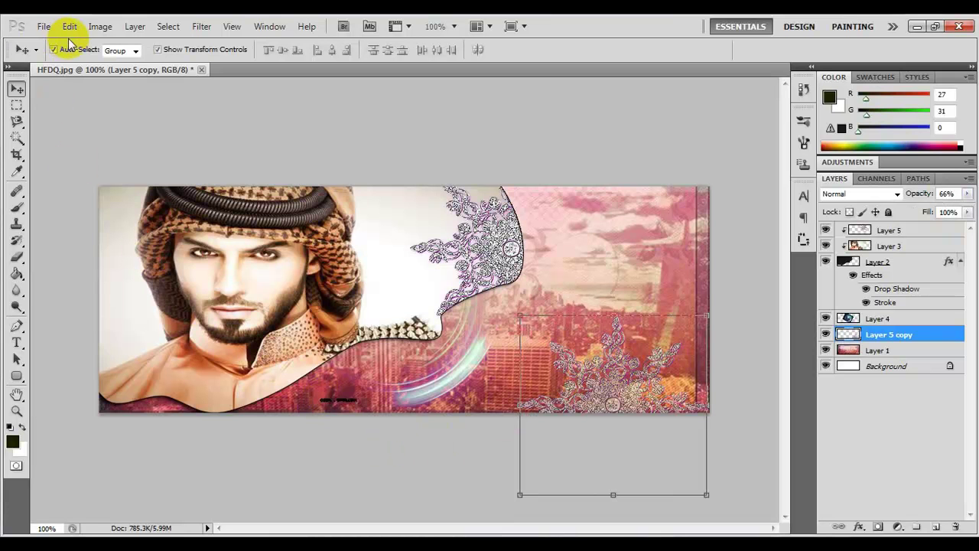
# Step: Open the PNG image of a glowing multicoloured light ring on a black background from New folder (2)
pyautogui.click(46, 27)
pyautogui.click(44, 26)
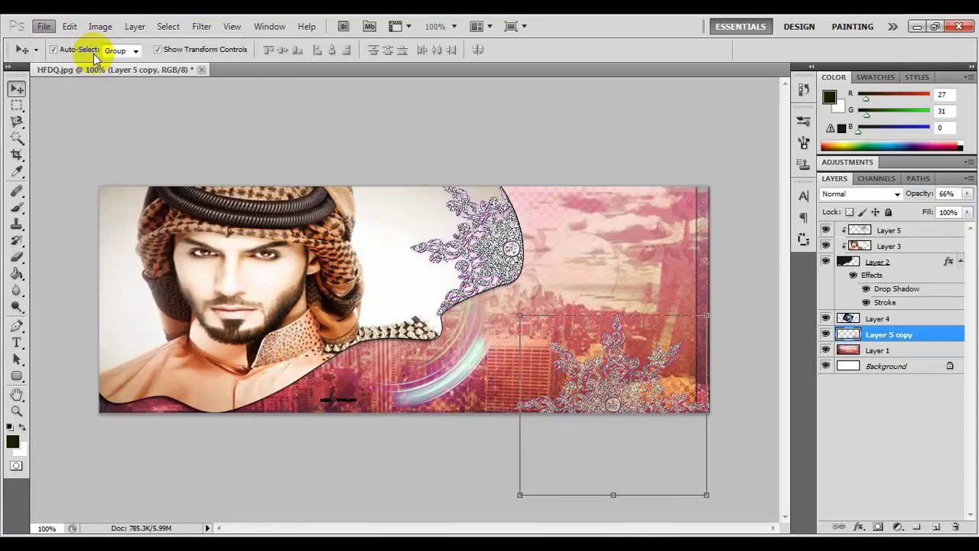
pyautogui.click(42, 26)
pyautogui.click(60, 55)
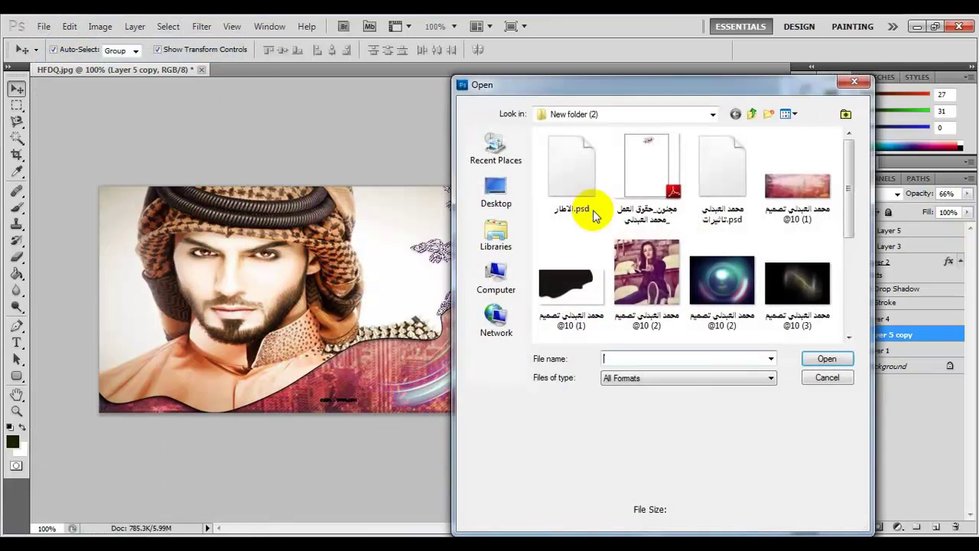
pyautogui.moveTo(849, 180); pyautogui.dragTo(848, 262)
pyautogui.doubleClick(573, 314)
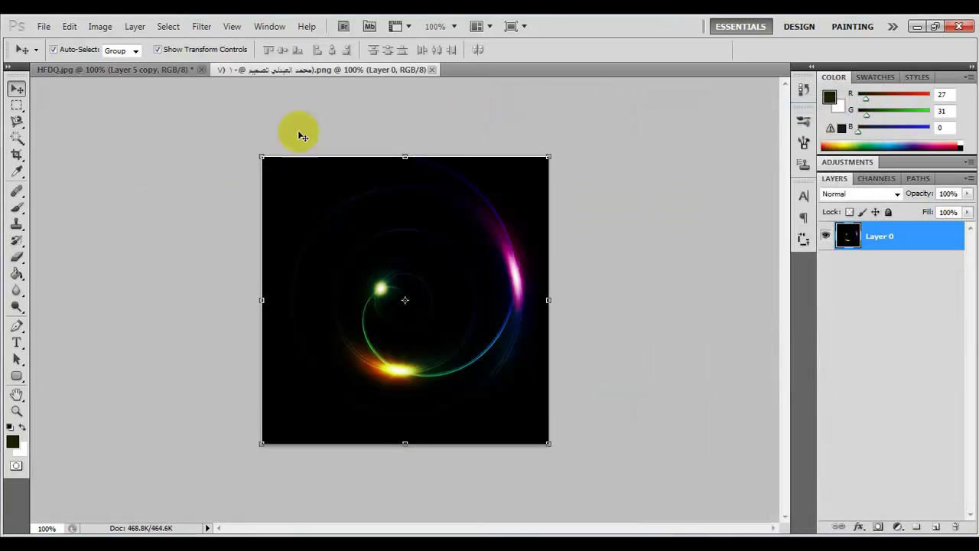
# Step: Float the light ring's document, copy its image into the HFDQ.jpg cover as a new layer and close the source document
pyautogui.moveTo(299, 70); pyautogui.dragTo(319, 105)
pyautogui.moveTo(360, 168); pyautogui.dragTo(590, 258)
pyautogui.click(507, 90)
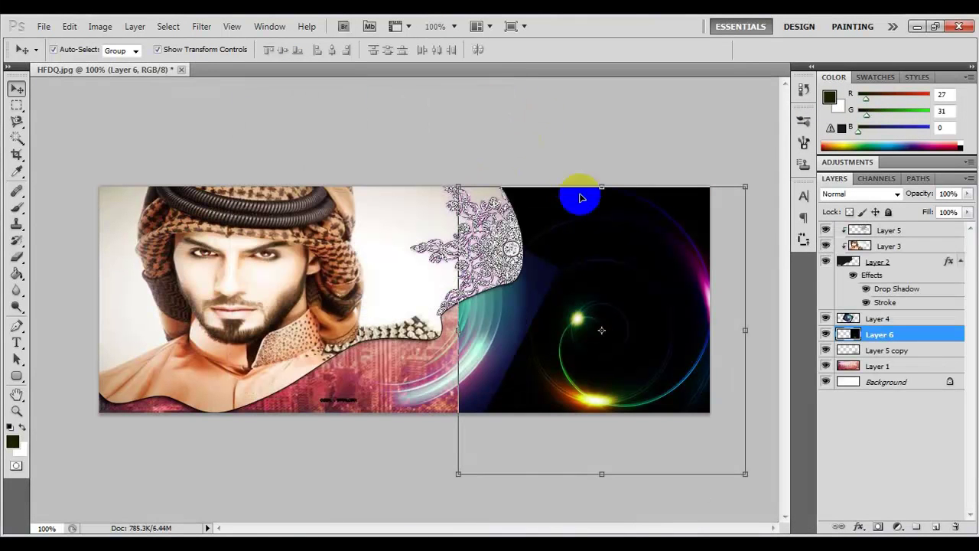
# Step: Shrink the light-ring layer to fit over the skyline beside the curved shape and set its blend mode to Screen
pyautogui.hotkey('ctrl', 't')
pyautogui.moveTo(683, 252); pyautogui.dragTo(640, 241)
pyautogui.doubleClick(640, 241)
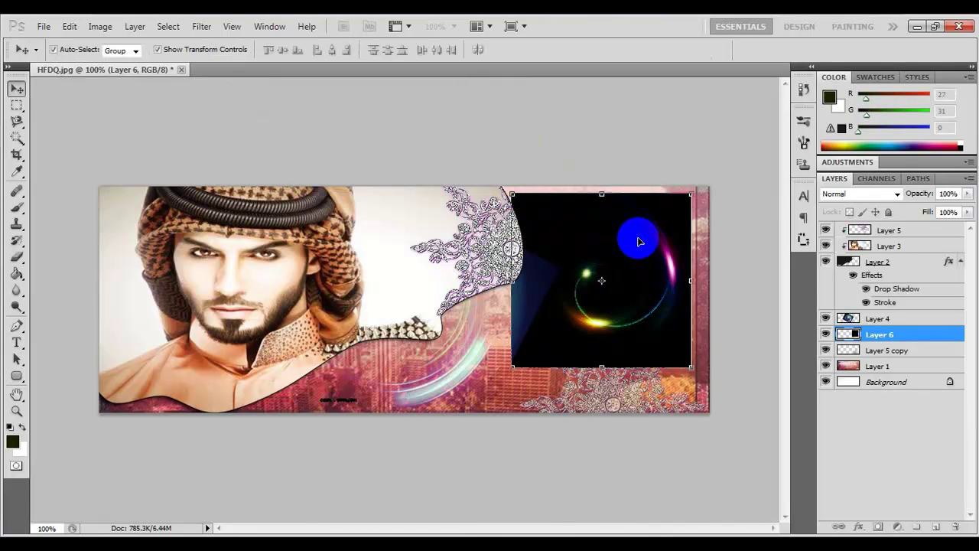
pyautogui.click(891, 195)
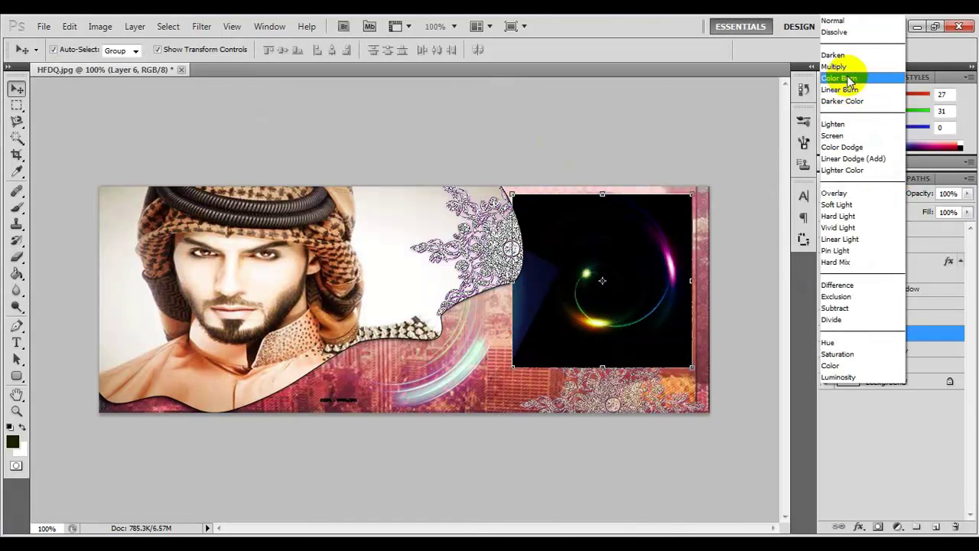
pyautogui.click(834, 124)
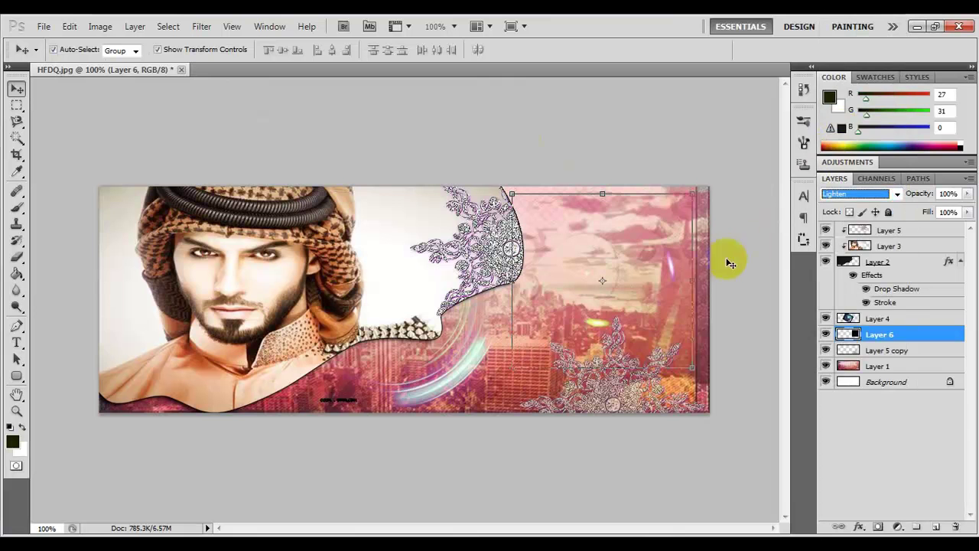
pyautogui.click(891, 194)
pyautogui.click(857, 137)
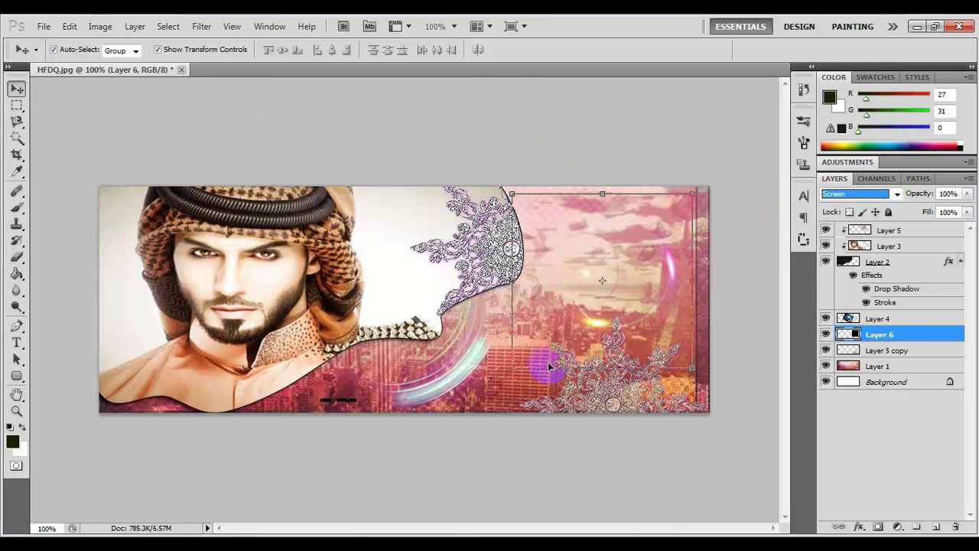
# Step: Enlarge the light-ring layer to 156.18% width and 148.35% height and reposition it over the skyline, centred at about Y 124.5 px
pyautogui.moveTo(512, 368); pyautogui.dragTo(435, 448)
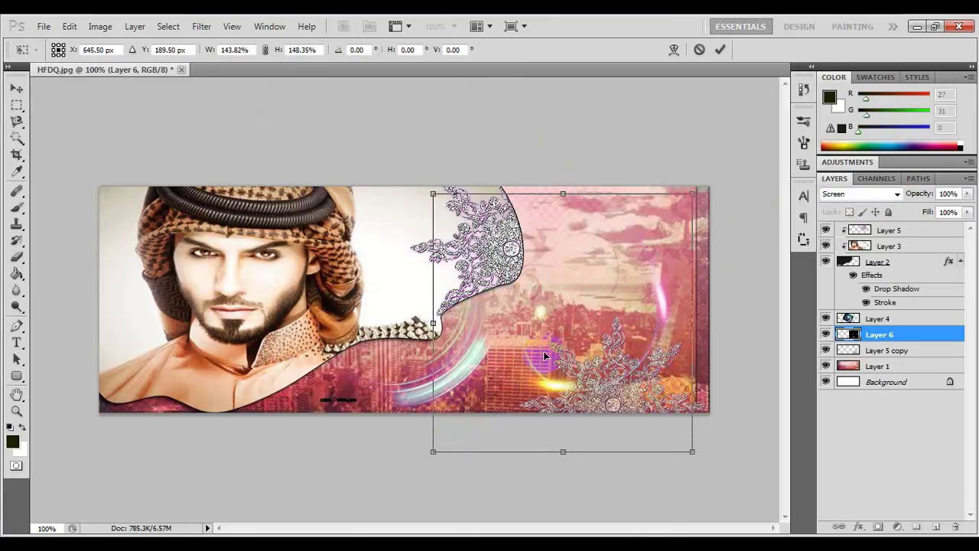
pyautogui.moveTo(538, 354); pyautogui.dragTo(566, 304)
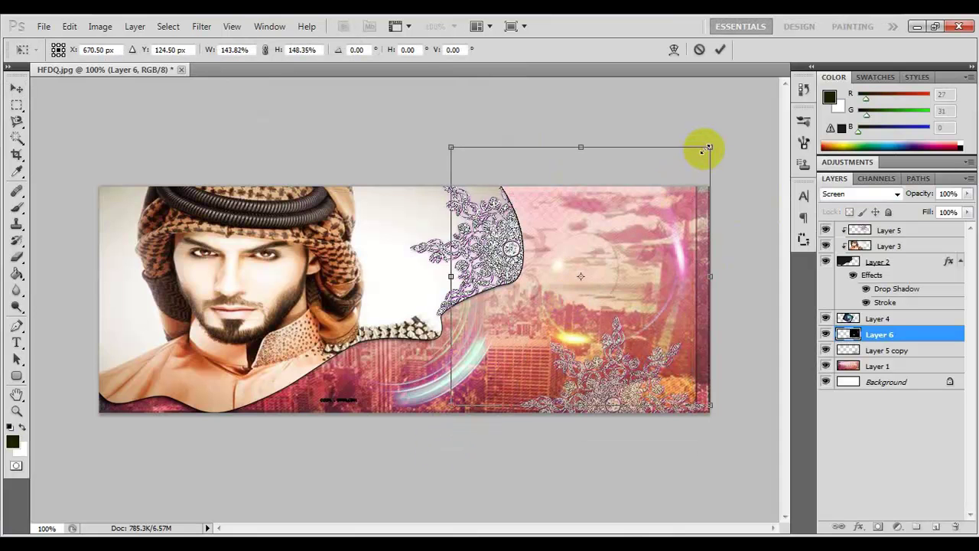
pyautogui.moveTo(707, 149)
pyautogui.mouseDown()
pyautogui.moveTo(696, 178)
pyautogui.moveTo(732, 148)
pyautogui.moveTo(718, 147)
pyautogui.mouseUp()
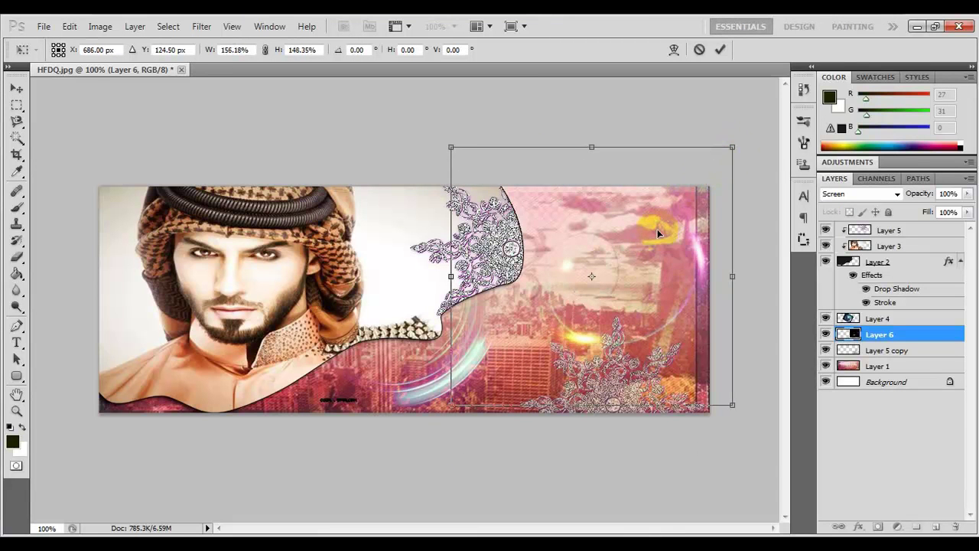
pyautogui.press('Return')
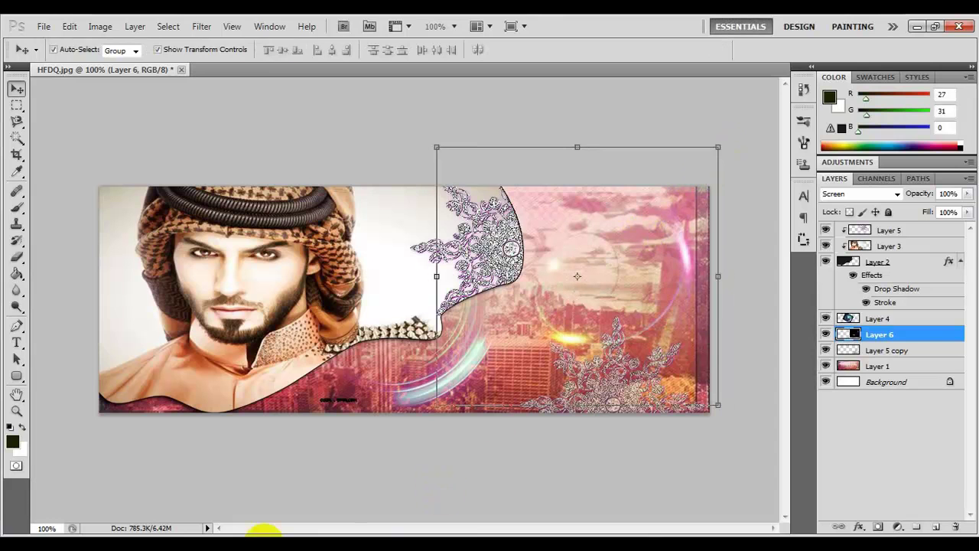
# Step: Switch to the Word document and add the paragraph "بعد ما ضفنى التكسرات وضبطنا هية ناخذ اطار ونخلي بلصورة" below the existing notes
pyautogui.click(257, 540)
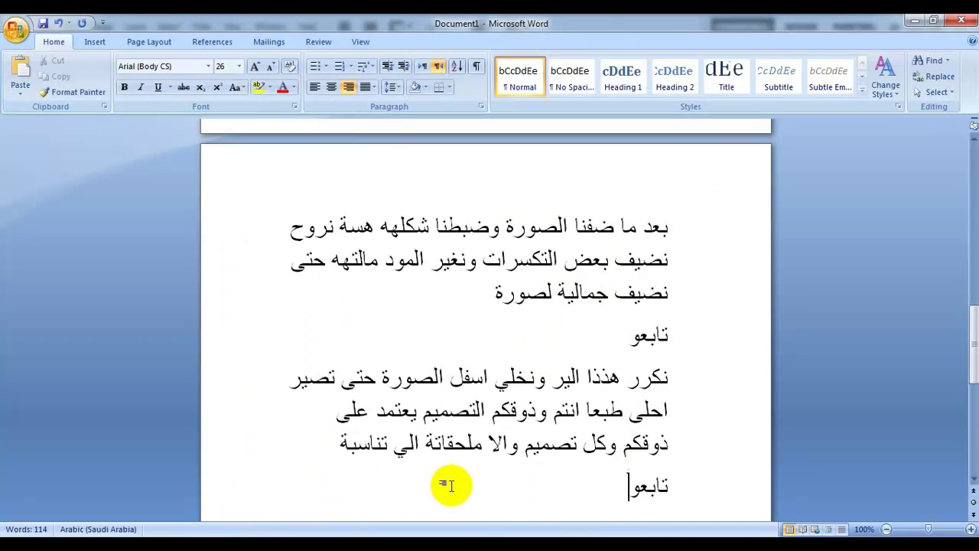
pyautogui.scroll(-1, 451, 485)
pyautogui.write('بع')
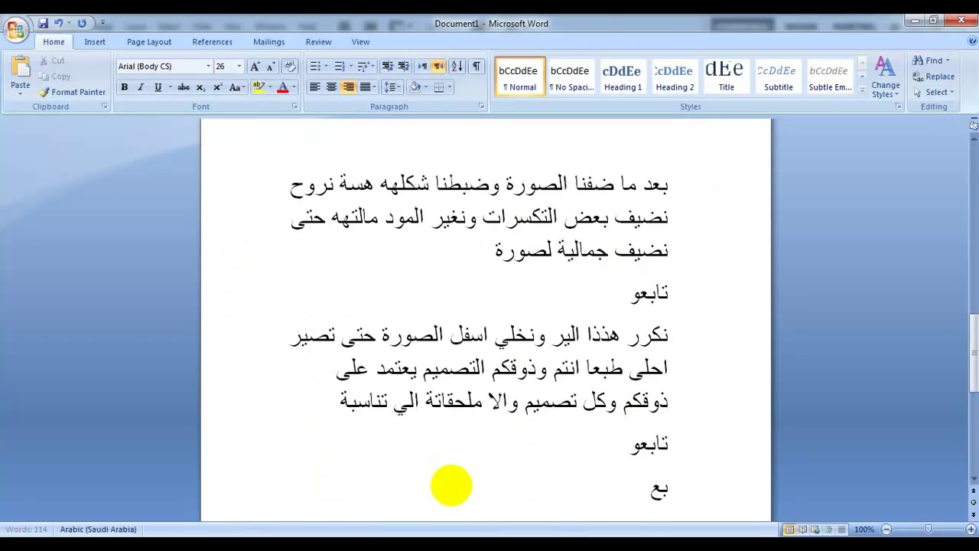
pyautogui.write('د ما ض')
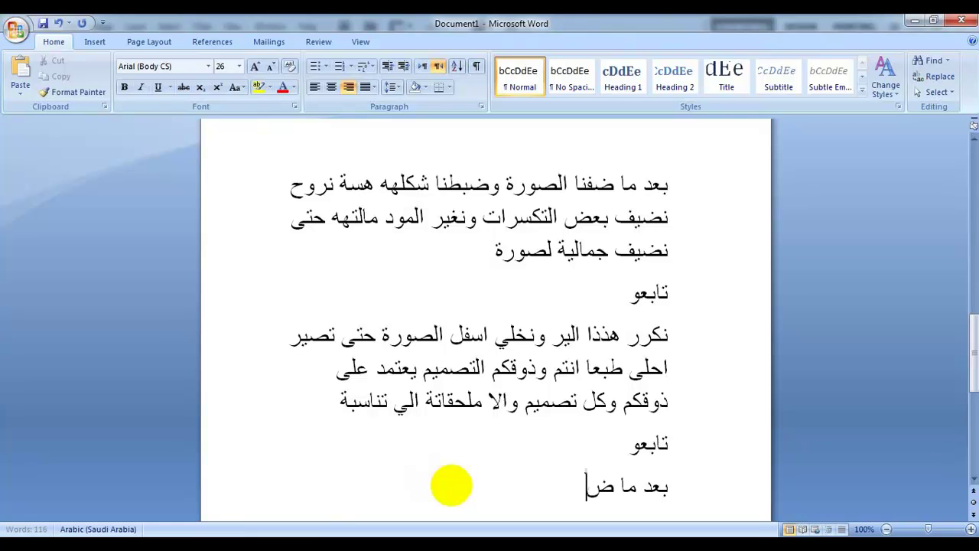
pyautogui.write('فنى ال')
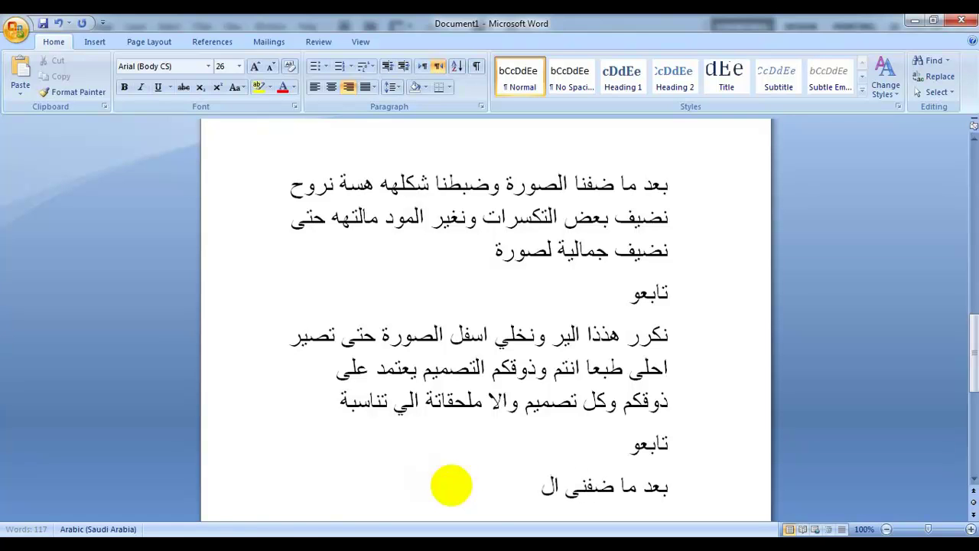
pyautogui.write('ت')
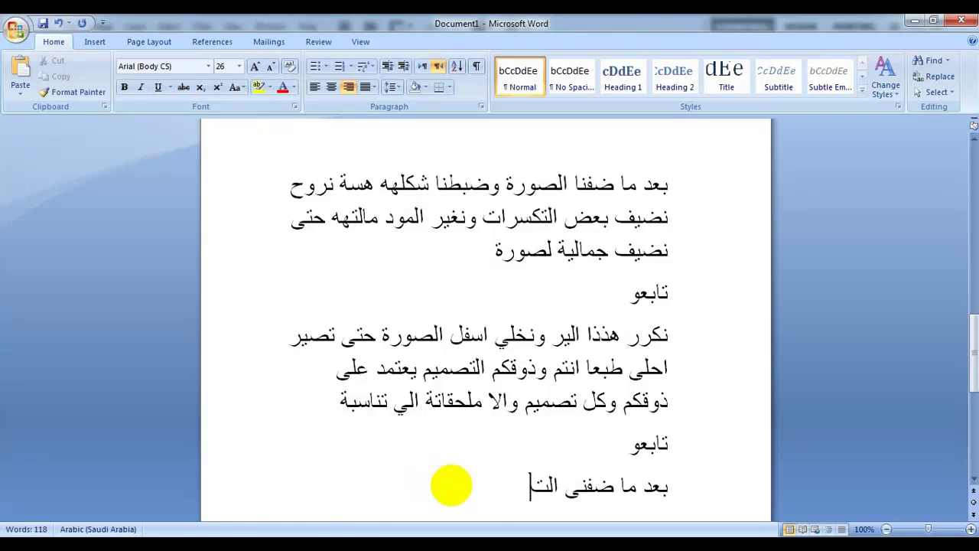
pyautogui.write('كسرات و')
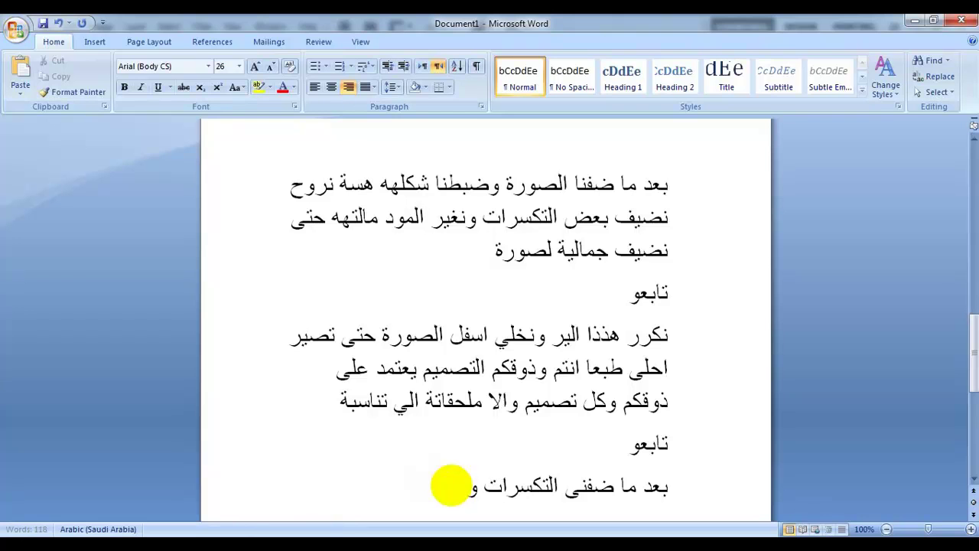
pyautogui.write('ضبطنا')
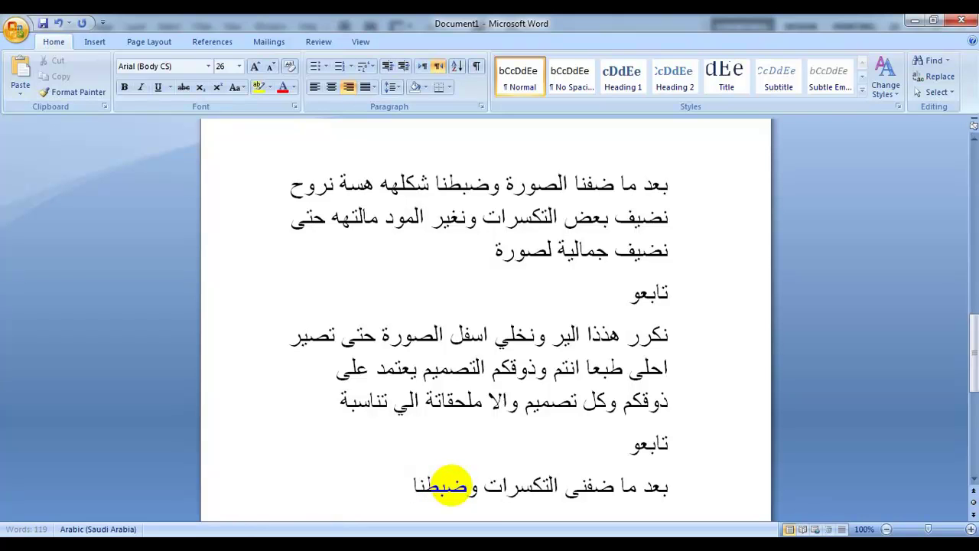
pyautogui.write(' هية ناخ')
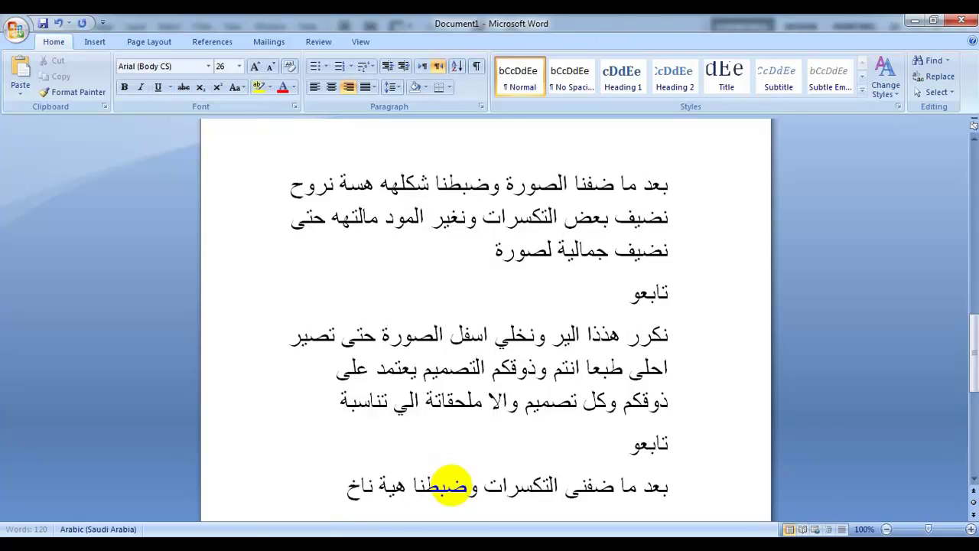
pyautogui.write('ذ اط')
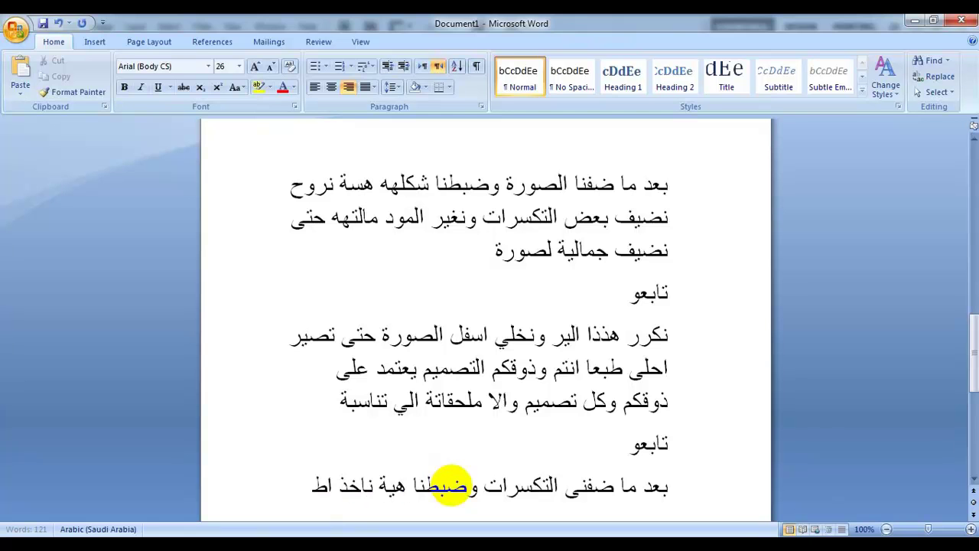
pyautogui.write('ار ونخ')
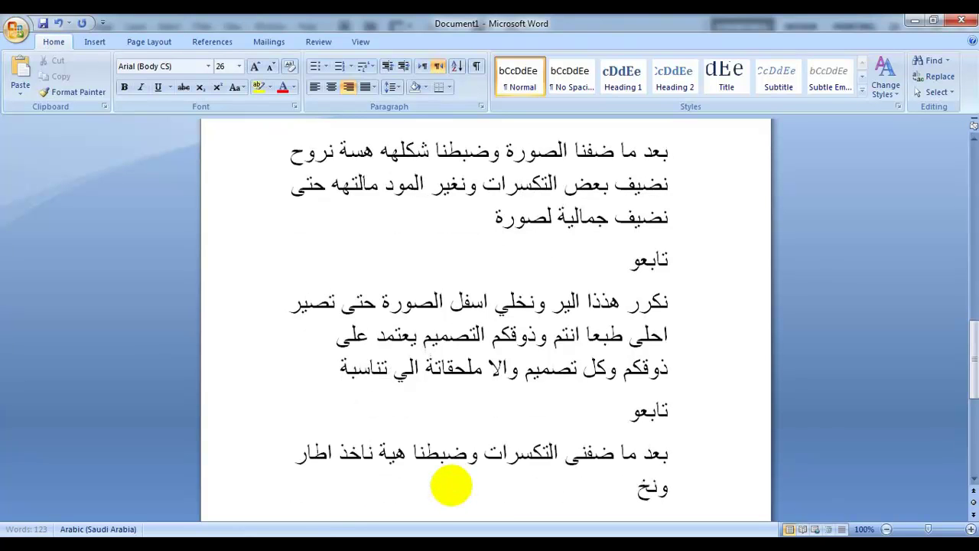
pyautogui.write('لي بل')
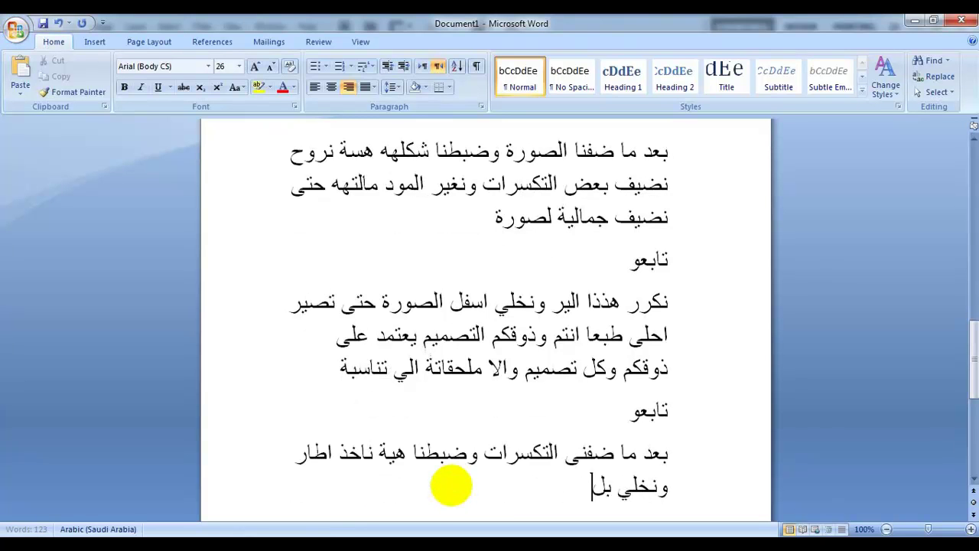
pyautogui.write('صور')
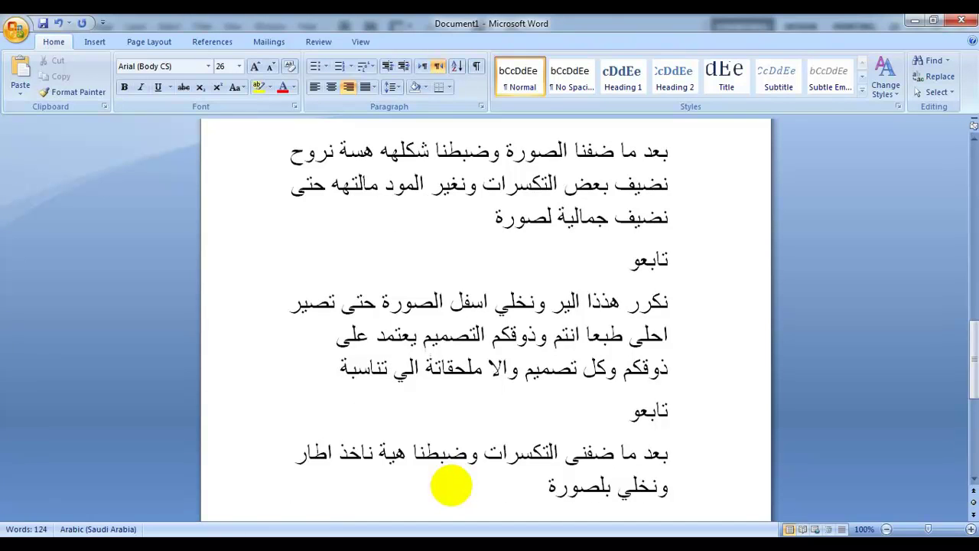
pyautogui.write('ة')
pyautogui.press('Return')
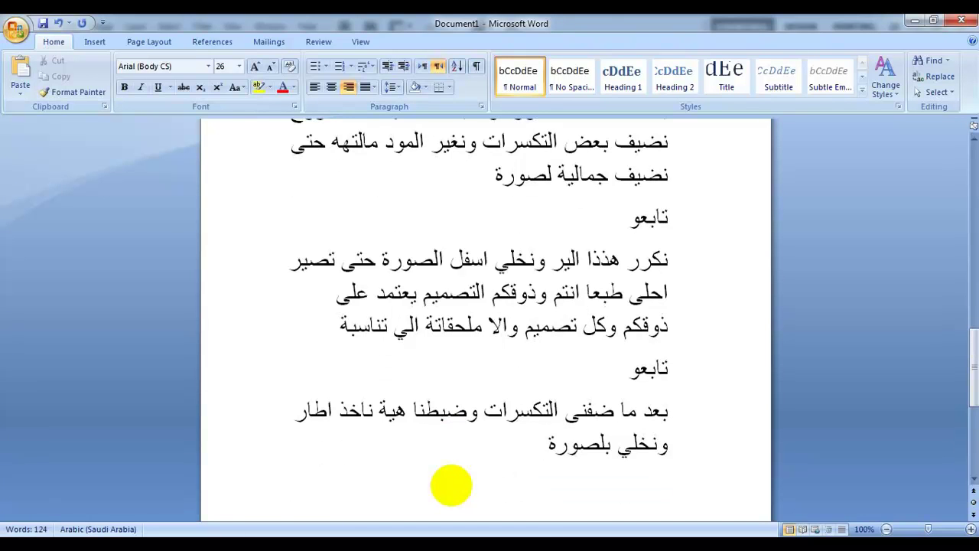
# Step: Write the next paragraph as "ونقص الصورة ونخليهه داخل اطار ونضبط شكلهه ومكانهه المناسب"
pyautogui.write('ونقص')
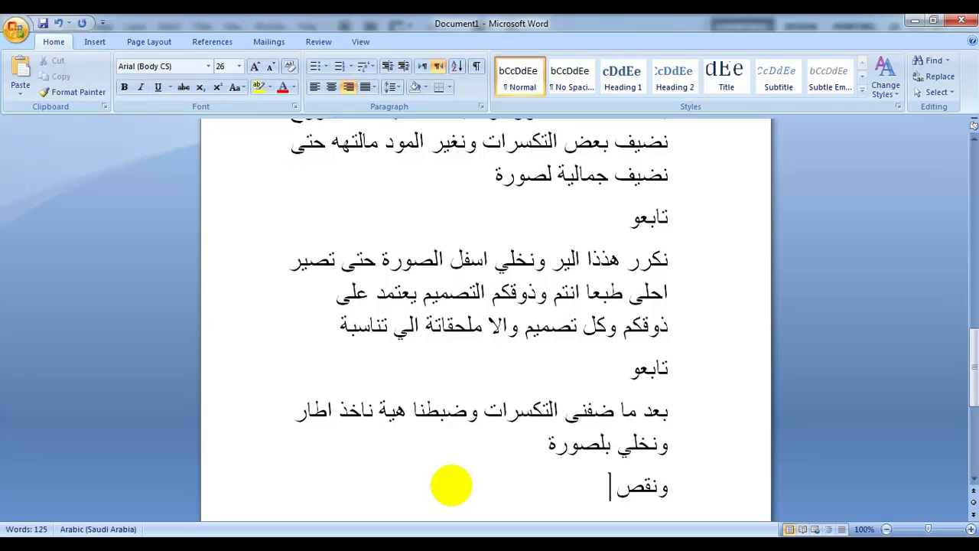
pyautogui.write(' الصو')
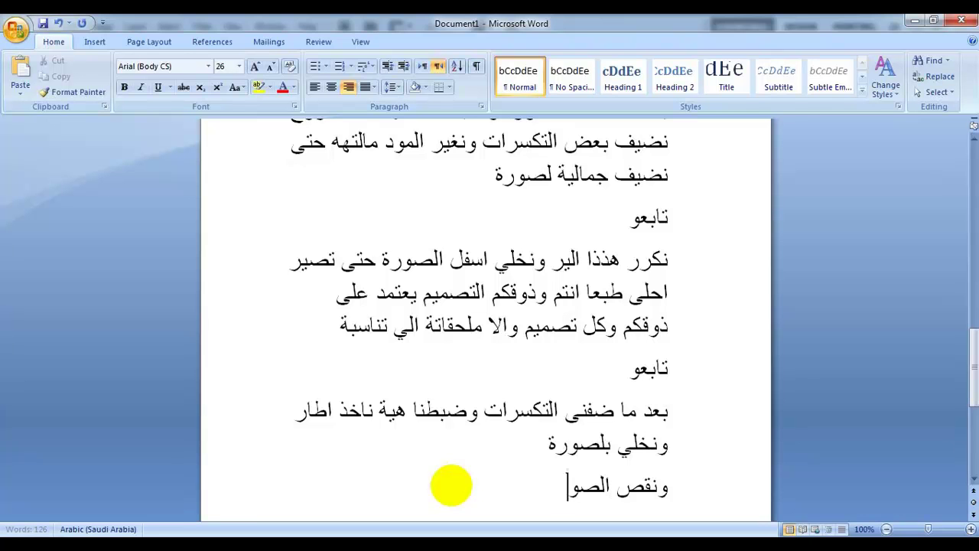
pyautogui.write('رة ونخلي')
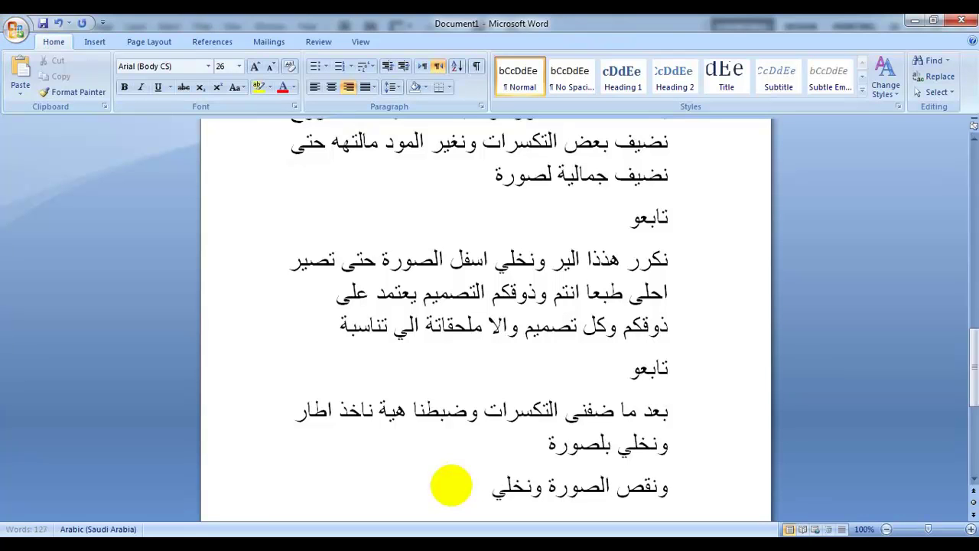
pyautogui.write('هه داخ')
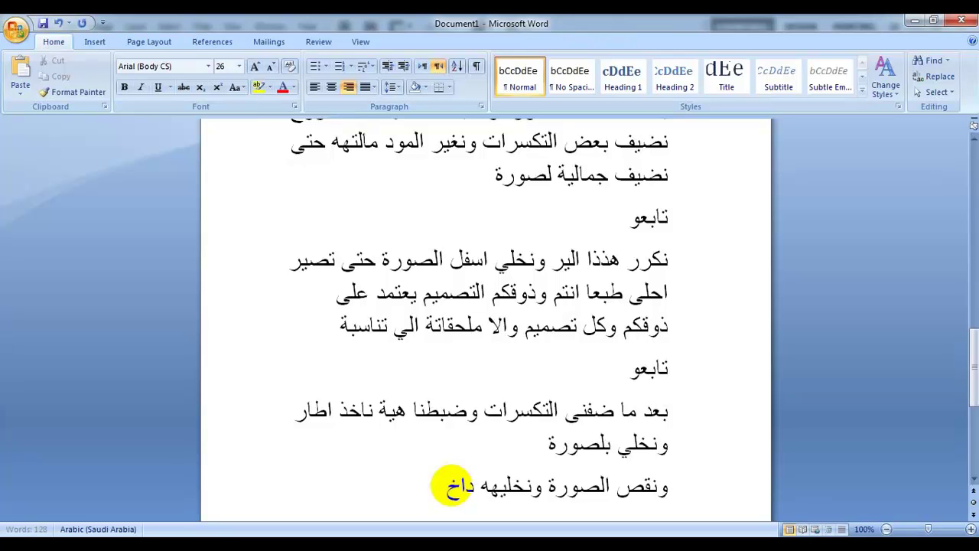
pyautogui.write('ل اطار و')
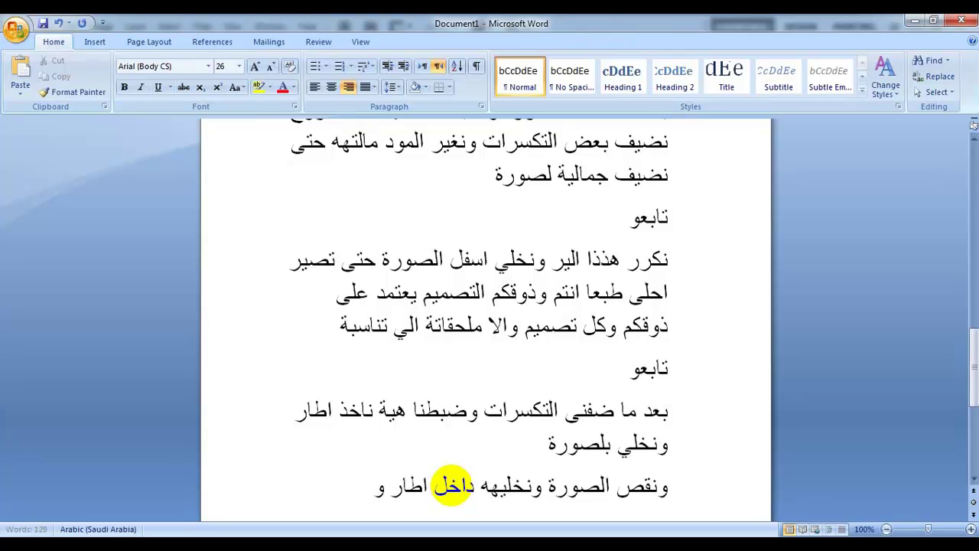
pyautogui.write('نضبط شكلهه')
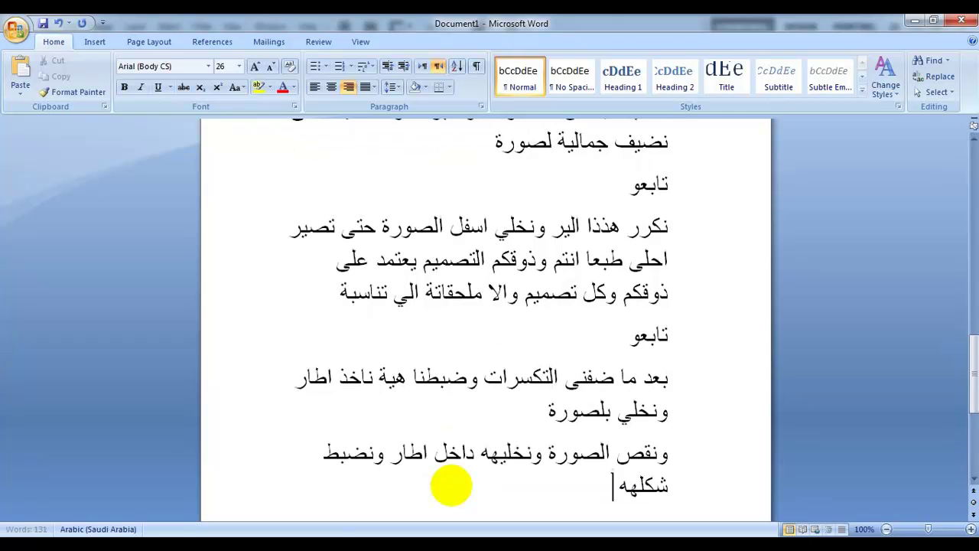
pyautogui.write(' ومكانهه ا')
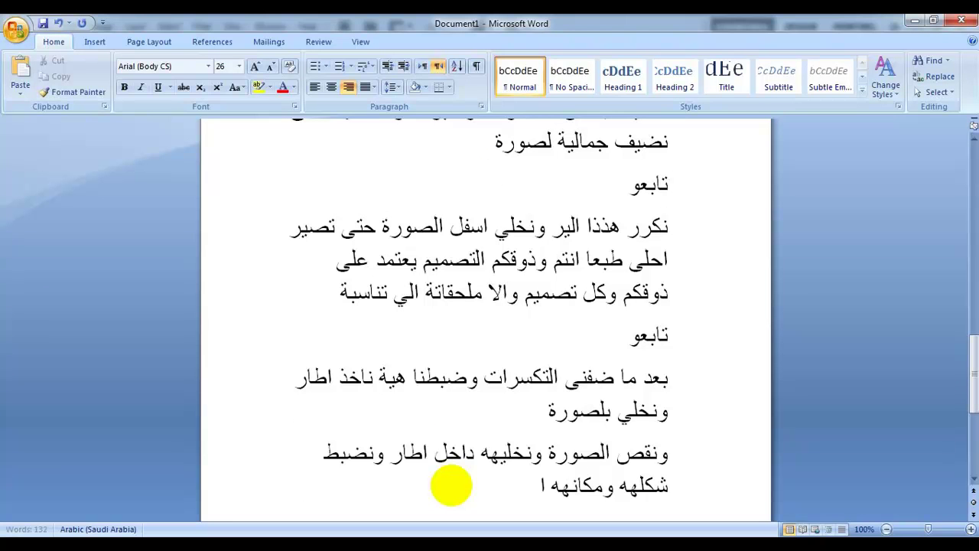
pyautogui.write('لمناسب')
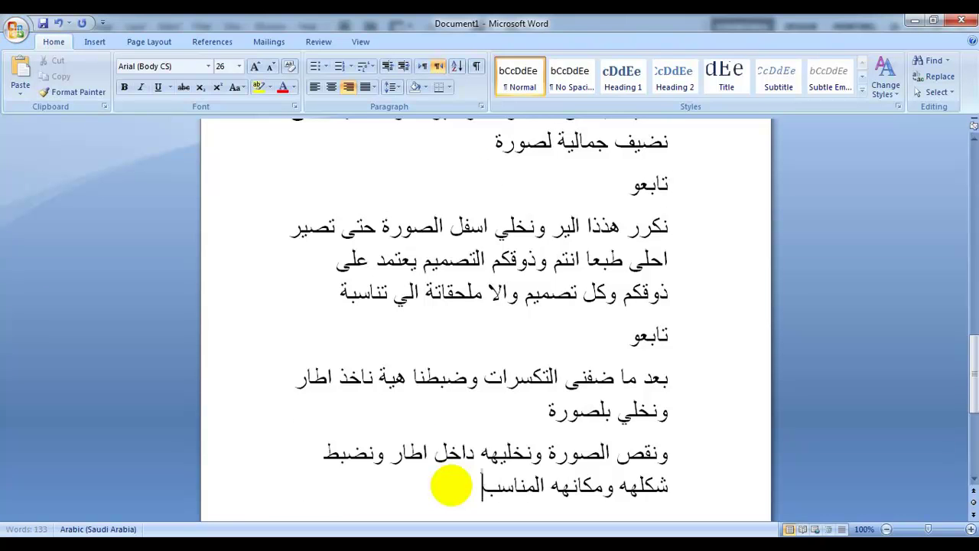
# Step: Add the closing word "تابعو" on its own line below the frame instructions and start a new paragraph
pyautogui.write(' تابعو')
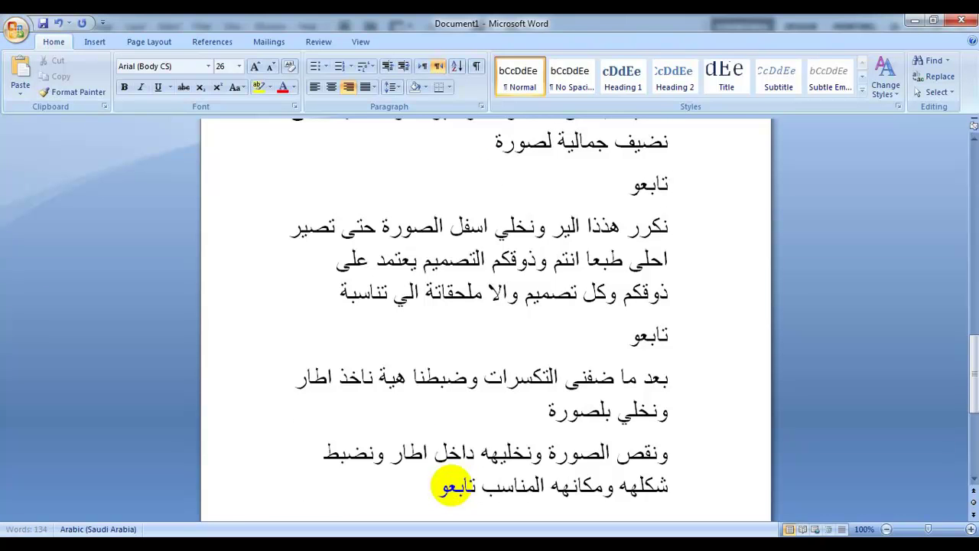
pyautogui.press('BackSpace')
pyautogui.press('BackSpace')
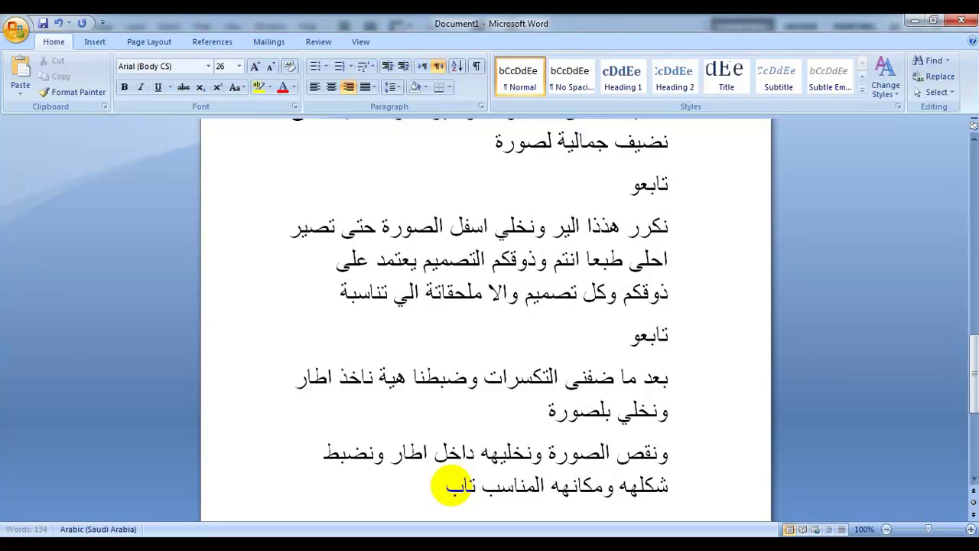
pyautogui.press('Return')
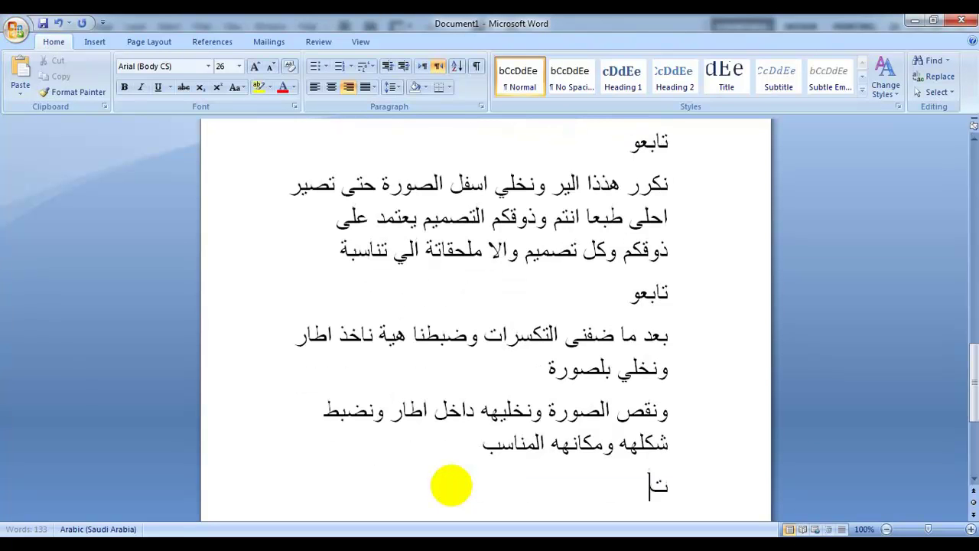
pyautogui.write('تابعو')
pyautogui.press('Return')
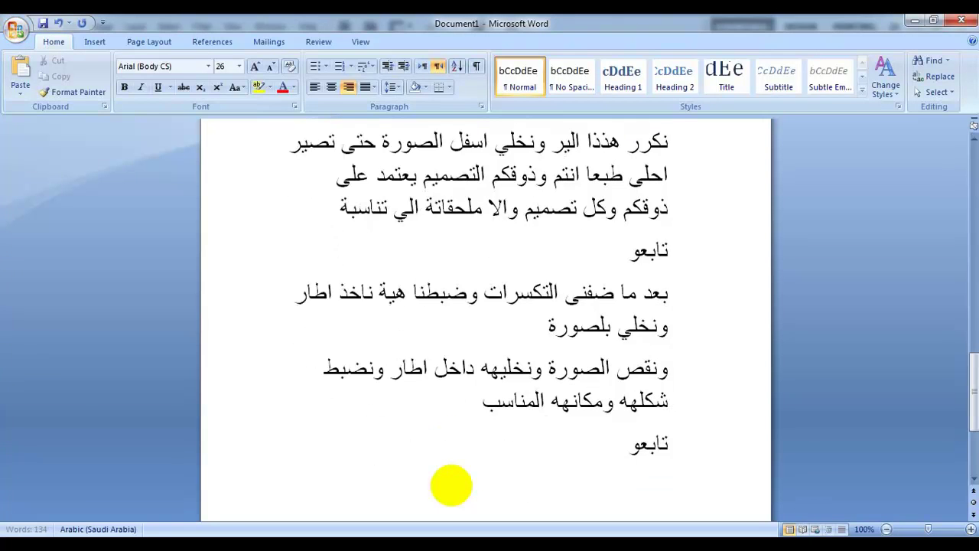
# Step: Play the first track in the Downloads Music folder and minimise the Word, folder and player windows to return to Photoshop
pyautogui.click(119, 547)
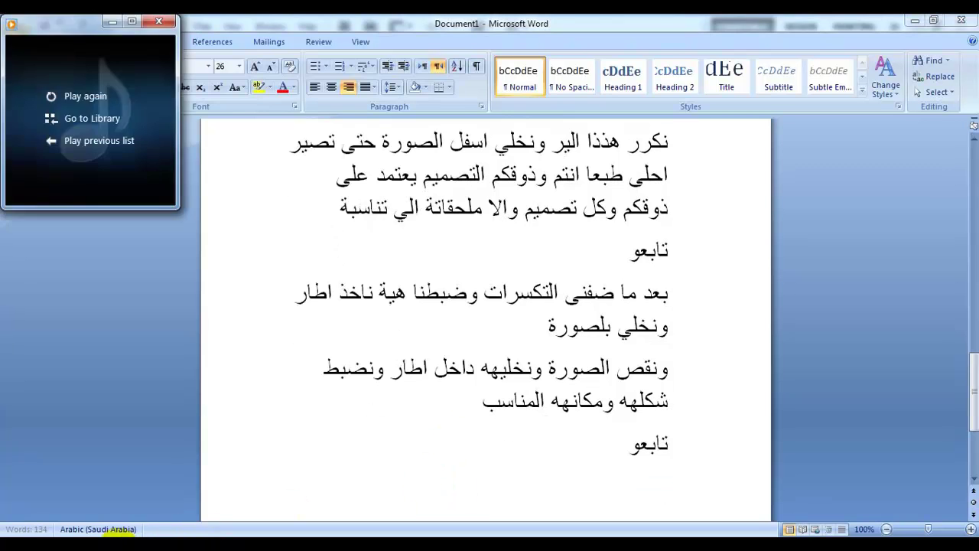
pyautogui.click(118, 547)
pyautogui.click(86, 547)
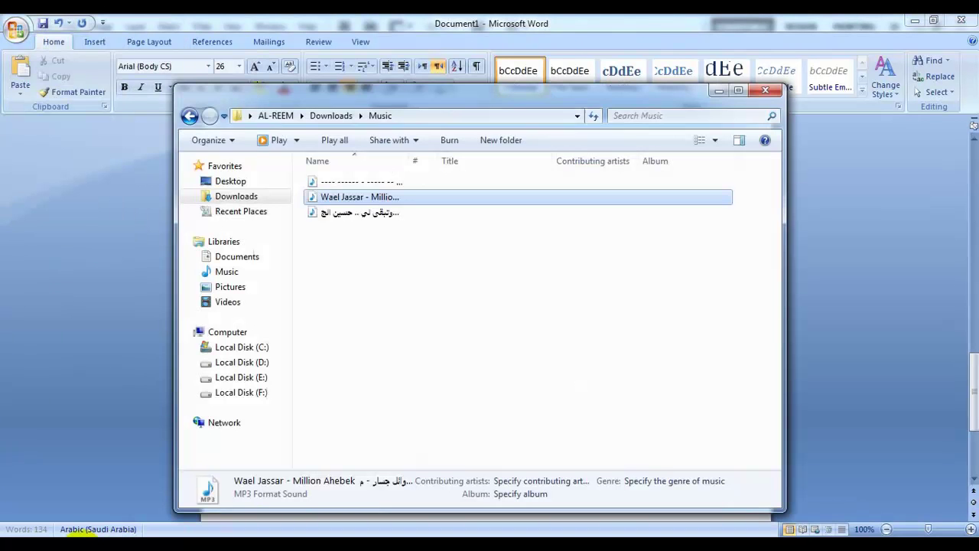
pyautogui.doubleClick(344, 182)
pyautogui.click(915, 20)
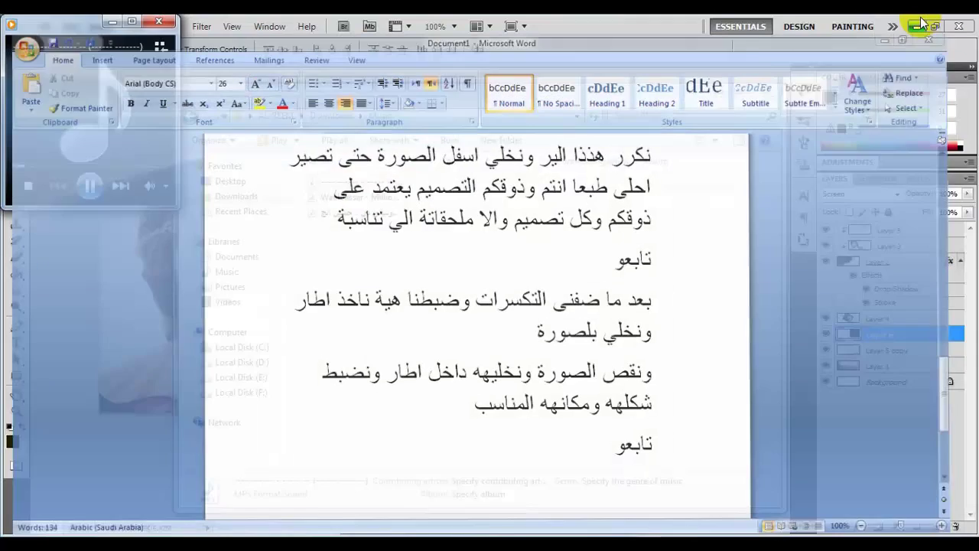
pyautogui.click(722, 94)
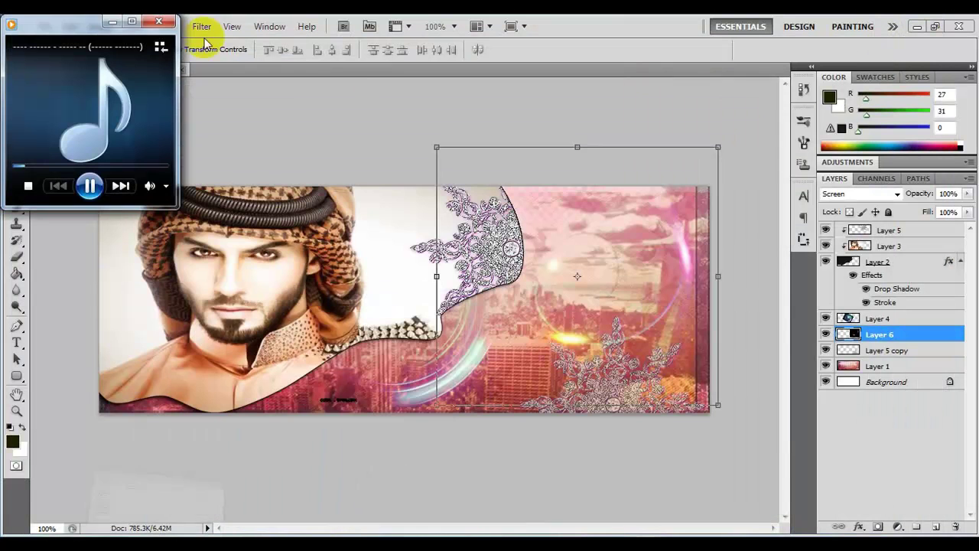
pyautogui.click(112, 22)
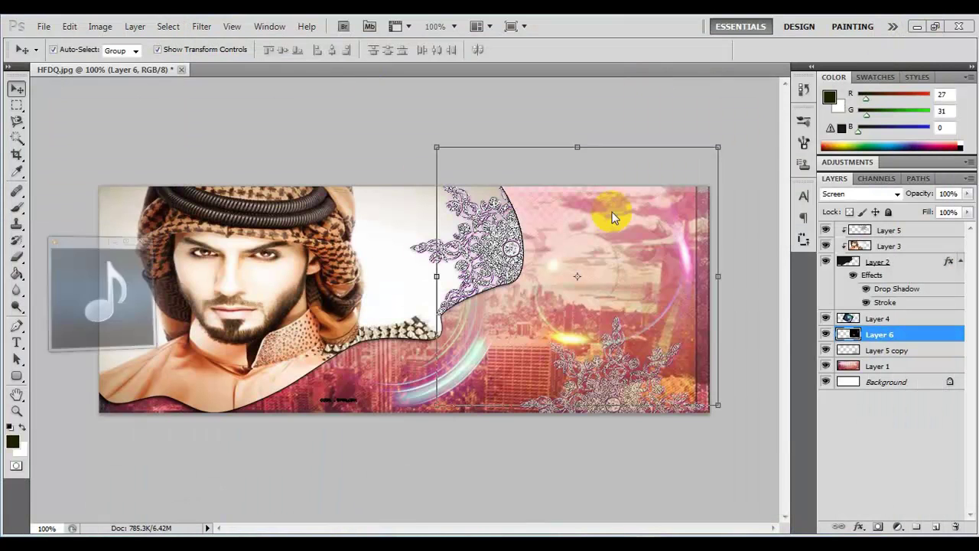
# Step: Open الاطار.psd from New folder (2), copy its frame into the HFDQ.jpg cover as a new layer and close the source document
pyautogui.click(44, 25)
pyautogui.click(62, 55)
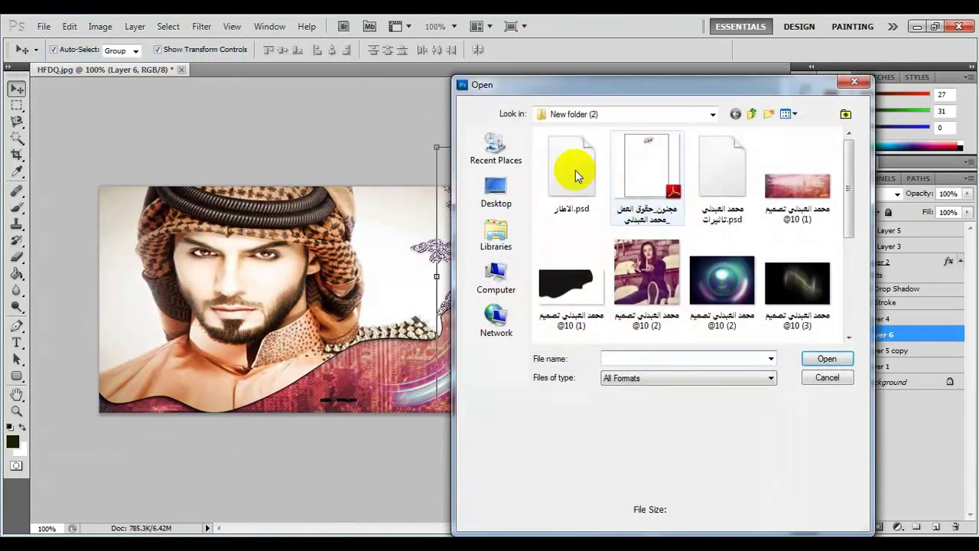
pyautogui.doubleClick(573, 170)
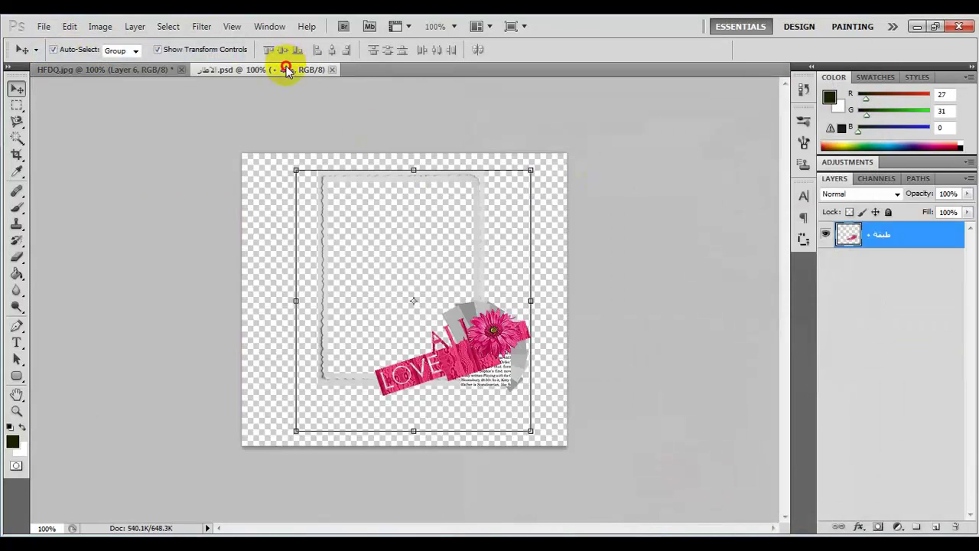
pyautogui.moveTo(287, 70); pyautogui.dragTo(620, 291)
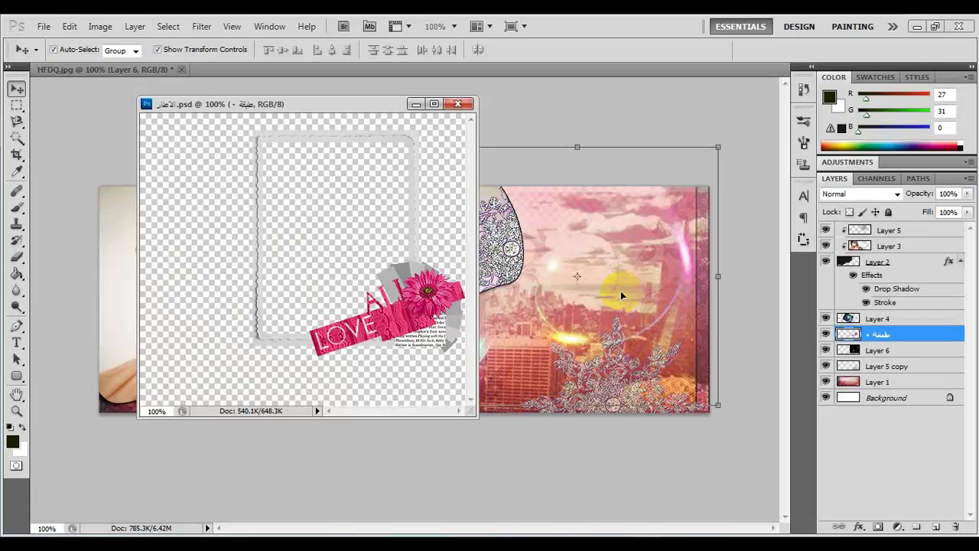
pyautogui.click(458, 107)
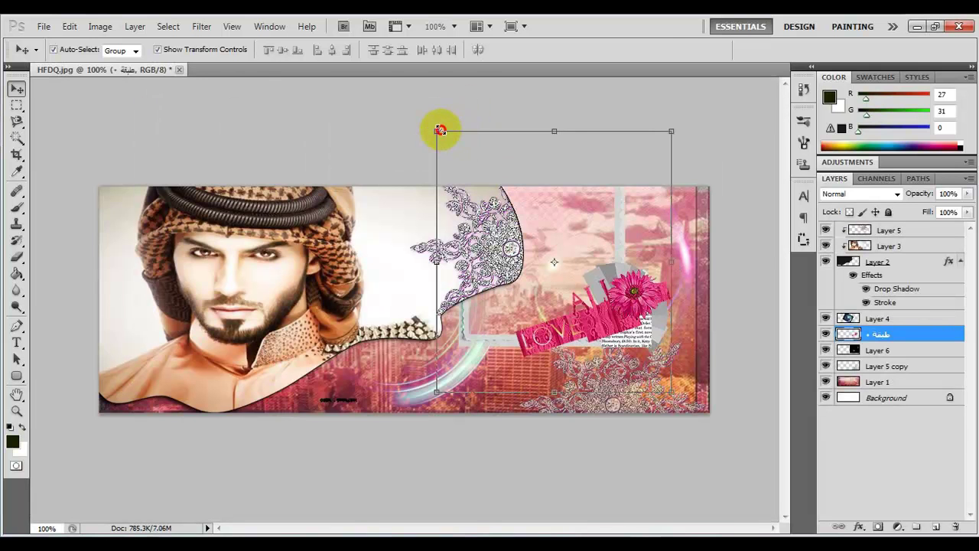
# Step: Scale the frame to about 40% width and 36% height over the skyline, beside the lace ornament
pyautogui.moveTo(439, 130); pyautogui.dragTo(541, 307)
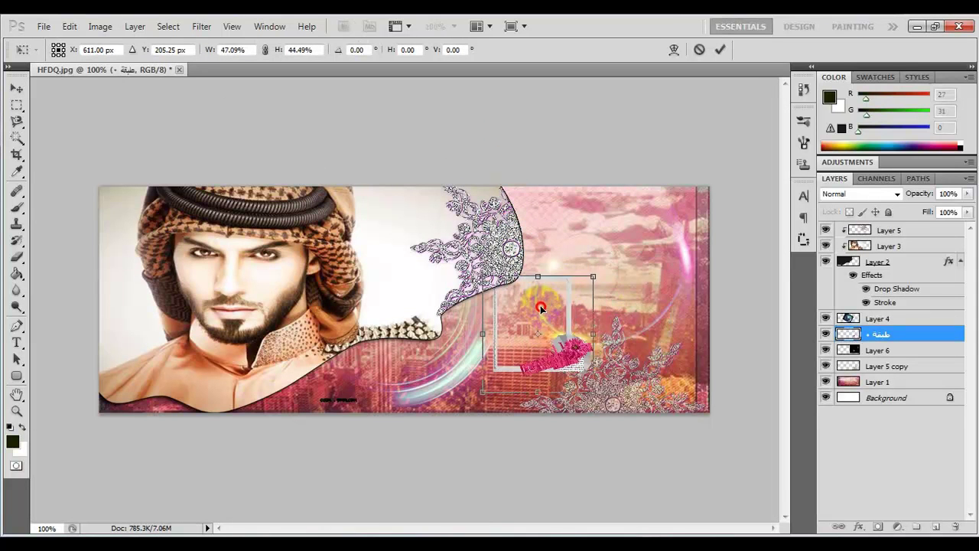
pyautogui.moveTo(596, 273); pyautogui.dragTo(576, 294)
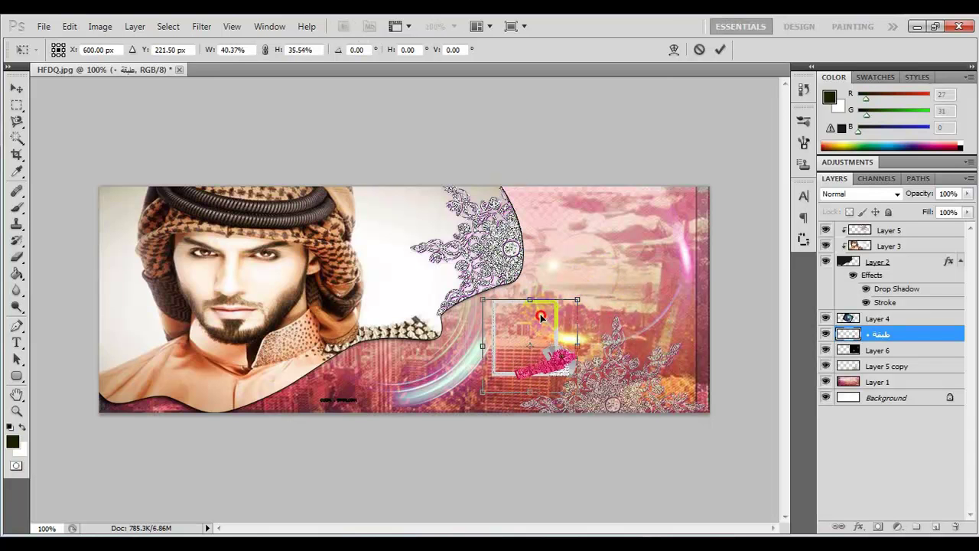
pyautogui.press('Return')
# Step: Open the bearded man's portrait photo from New folder on the desktop
pyautogui.click(43, 27)
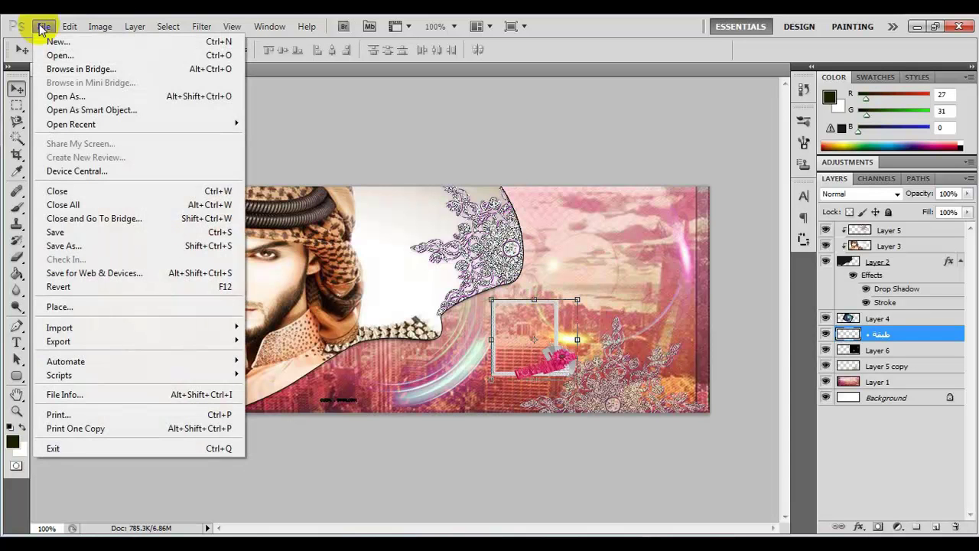
pyautogui.click(53, 55)
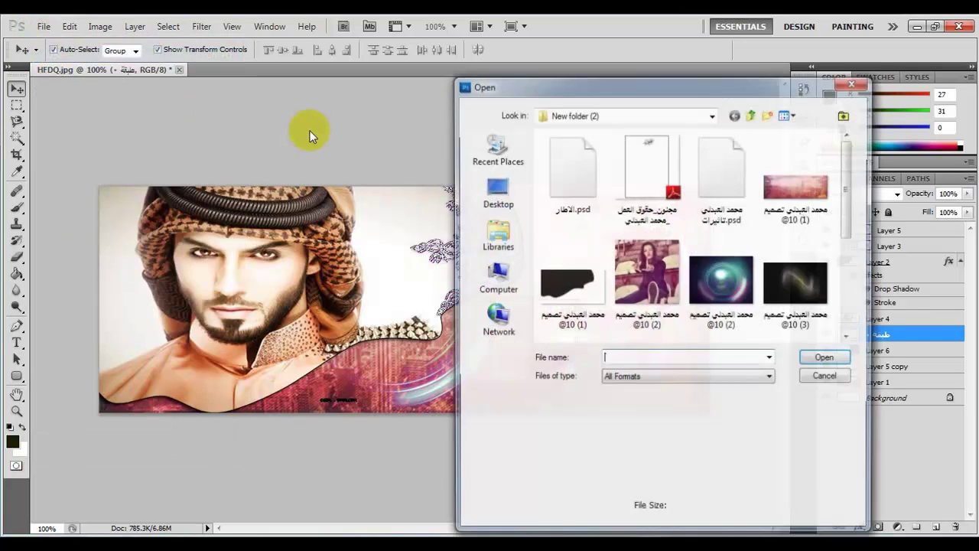
pyautogui.click(493, 147)
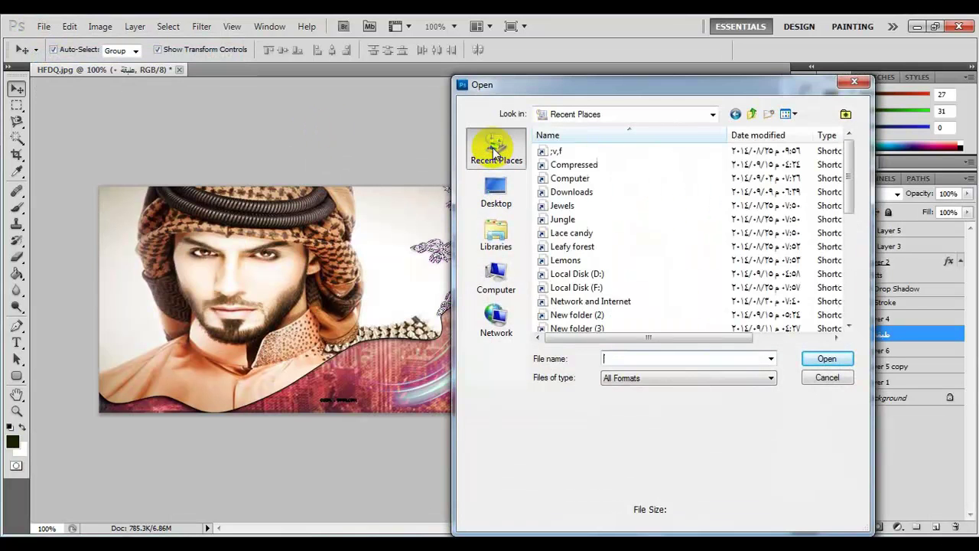
pyautogui.click(497, 195)
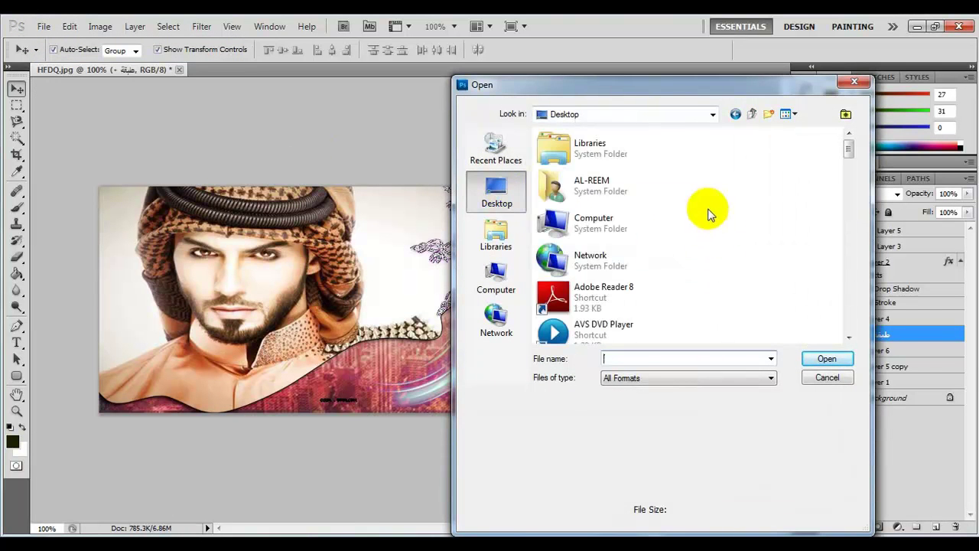
pyautogui.moveTo(847, 149); pyautogui.dragTo(848, 196)
pyautogui.doubleClick(634, 230)
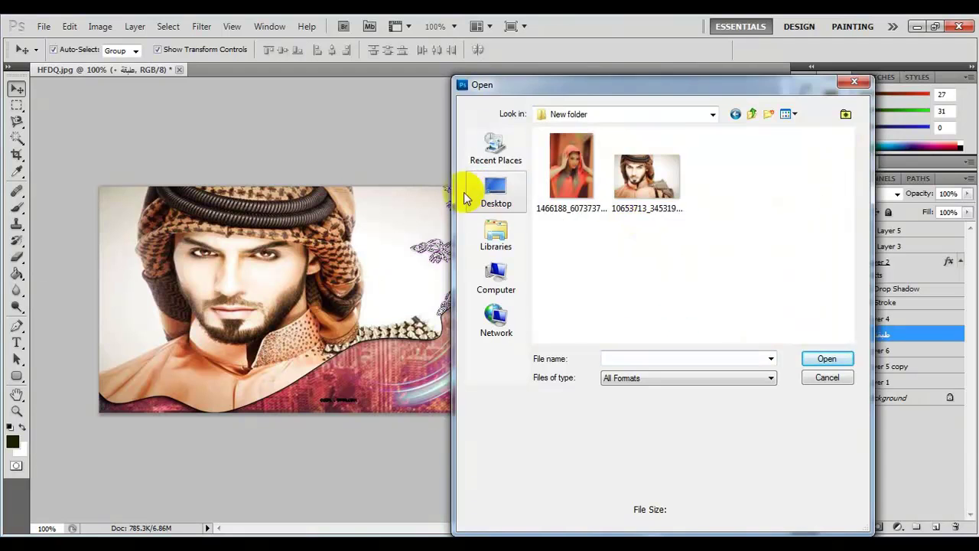
pyautogui.doubleClick(641, 174)
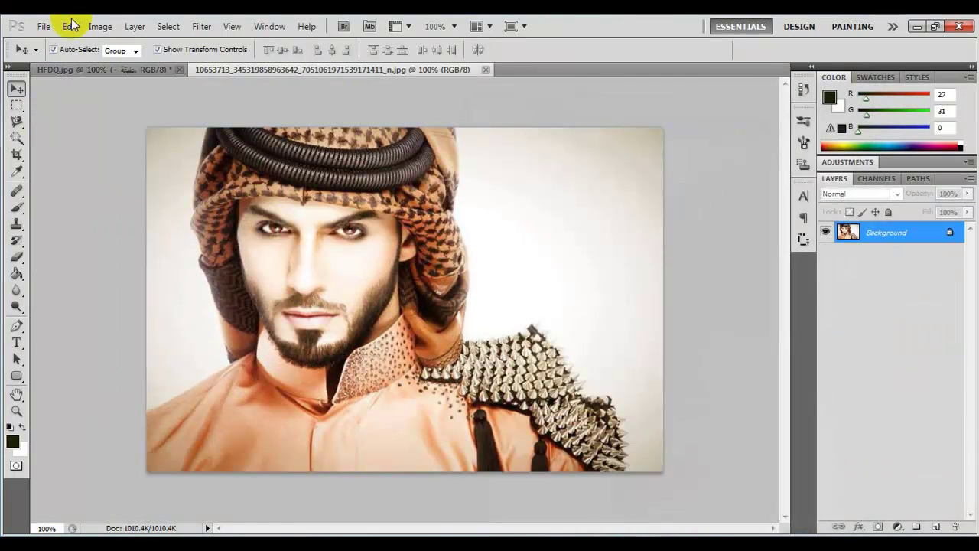
# Step: Select a rectangular area around the man's head and shoulders and copy it to a new layer in the portrait document
pyautogui.click(69, 26)
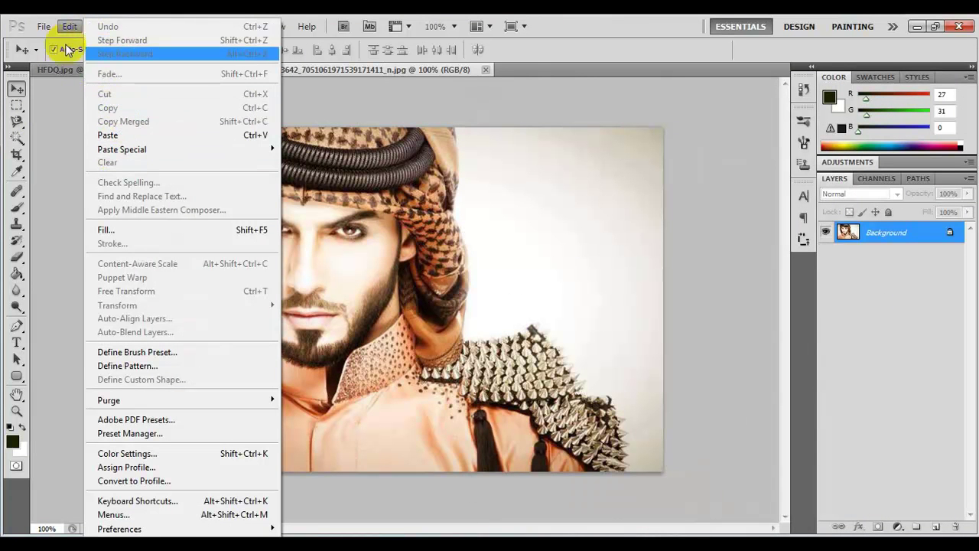
pyautogui.click(17, 105)
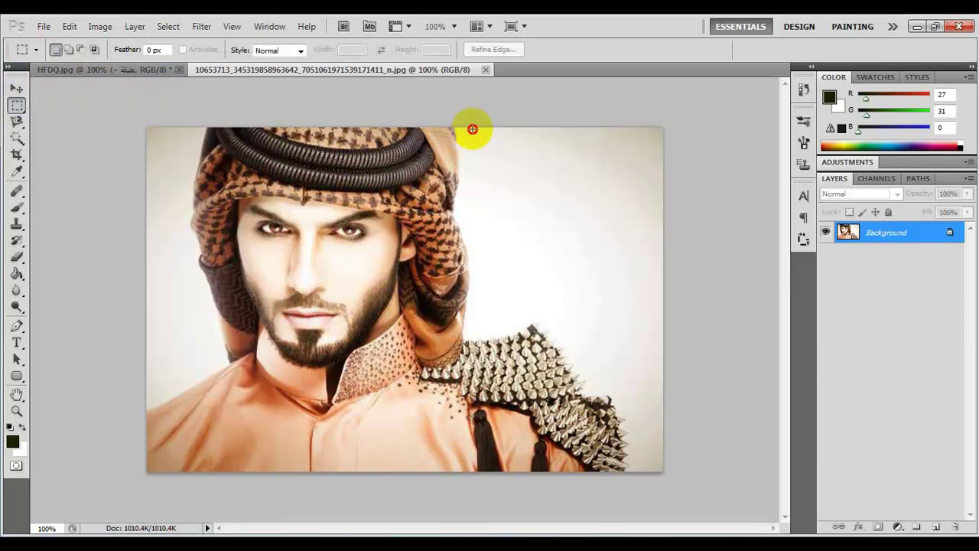
pyautogui.moveTo(472, 129); pyautogui.dragTo(182, 425)
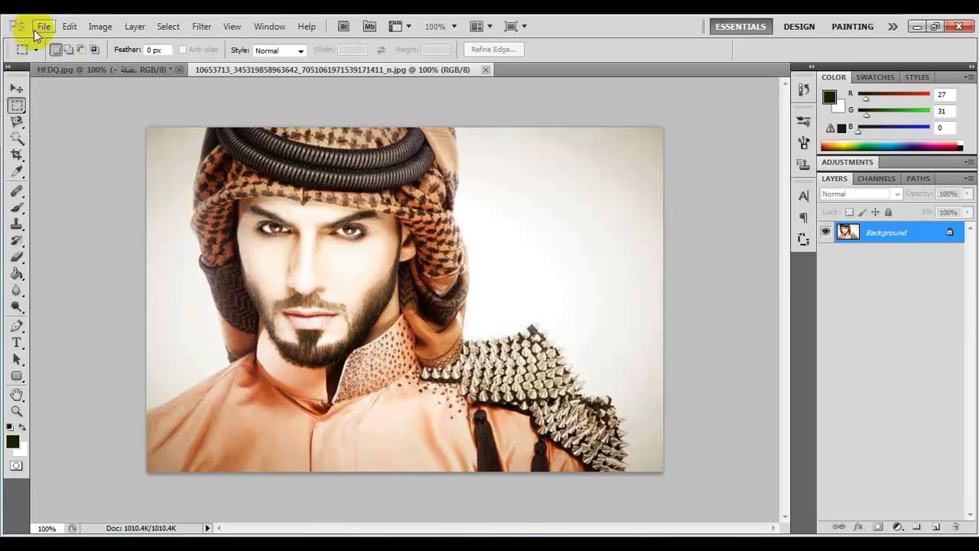
pyautogui.moveTo(483, 129); pyautogui.dragTo(184, 440)
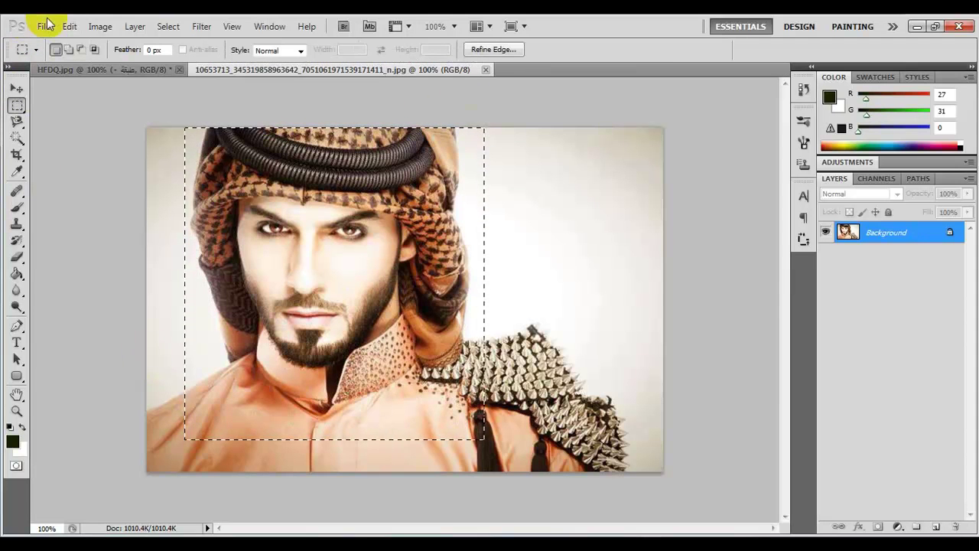
pyautogui.click(70, 26)
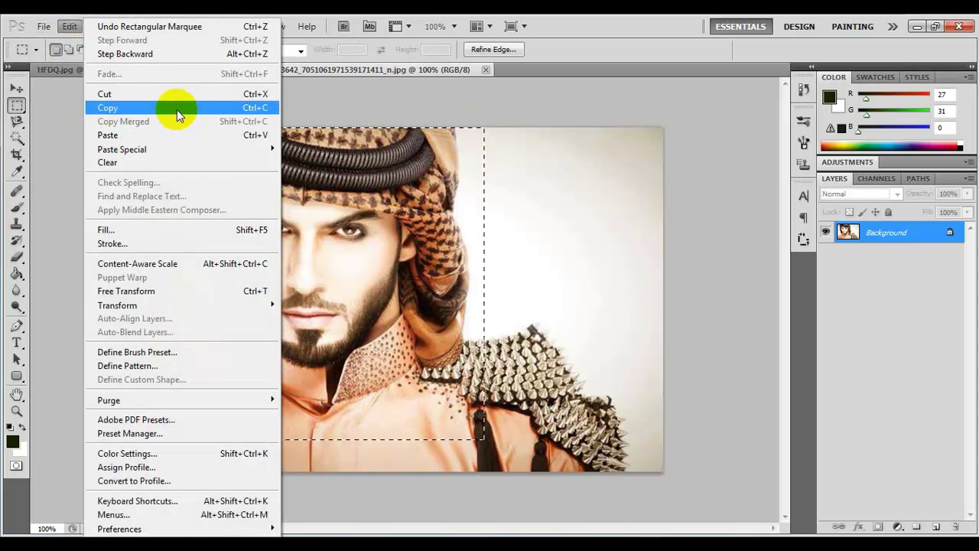
pyautogui.click(176, 109)
pyautogui.click(70, 26)
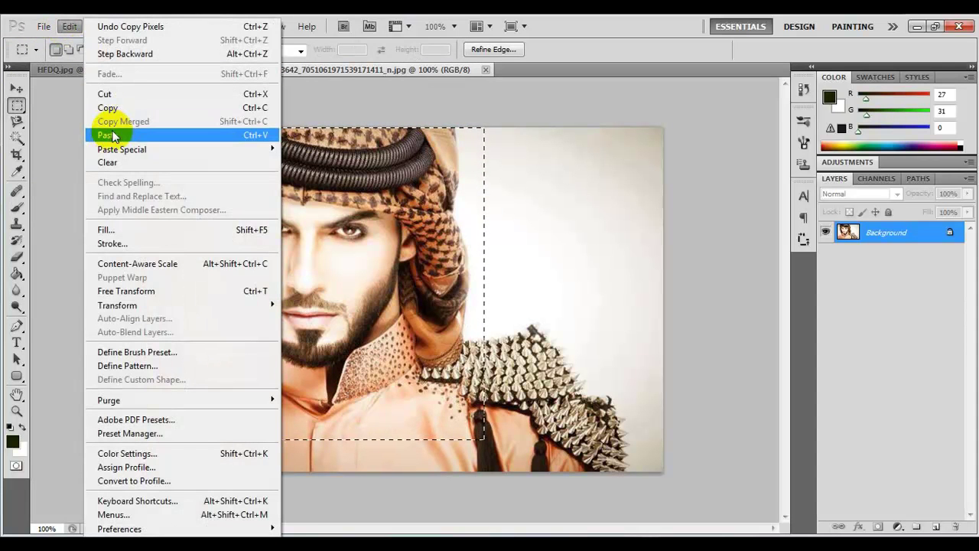
pyautogui.click(135, 140)
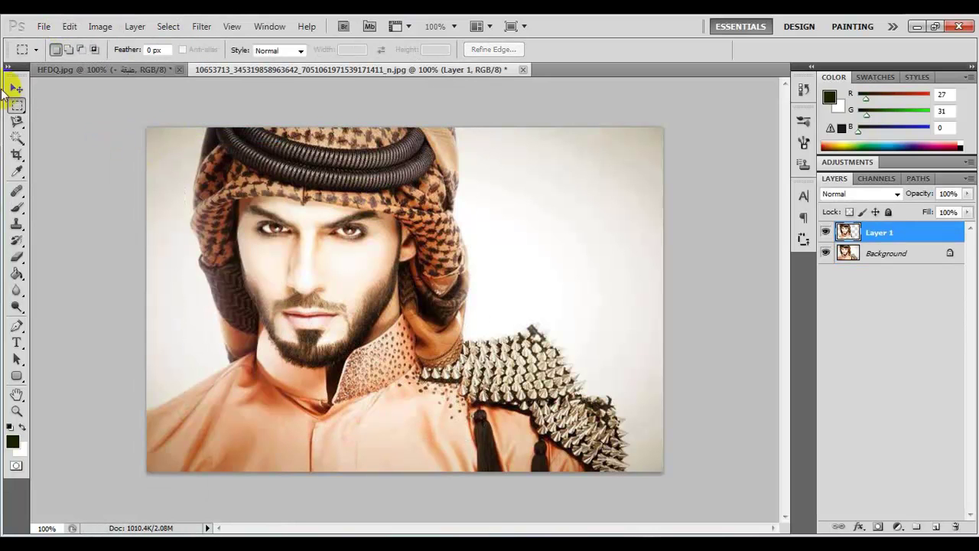
# Step: Copy the cropped portrait layer into the HFDQ.jpg cover and close the portrait document
pyautogui.click(16, 90)
pyautogui.moveTo(402, 158); pyautogui.dragTo(434, 146)
pyautogui.moveTo(431, 69); pyautogui.dragTo(194, 107)
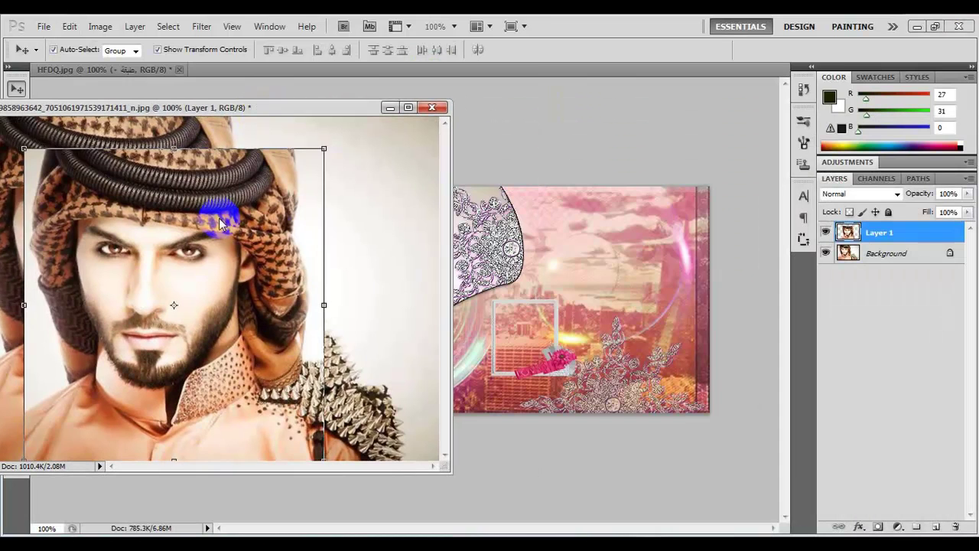
pyautogui.moveTo(218, 212); pyautogui.dragTo(541, 270)
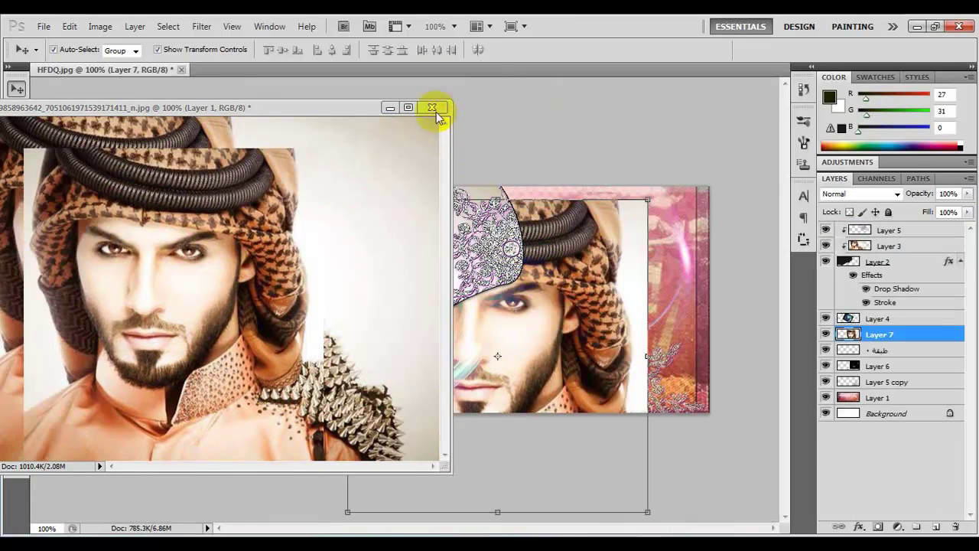
pyautogui.click(432, 107)
pyautogui.click(490, 233)
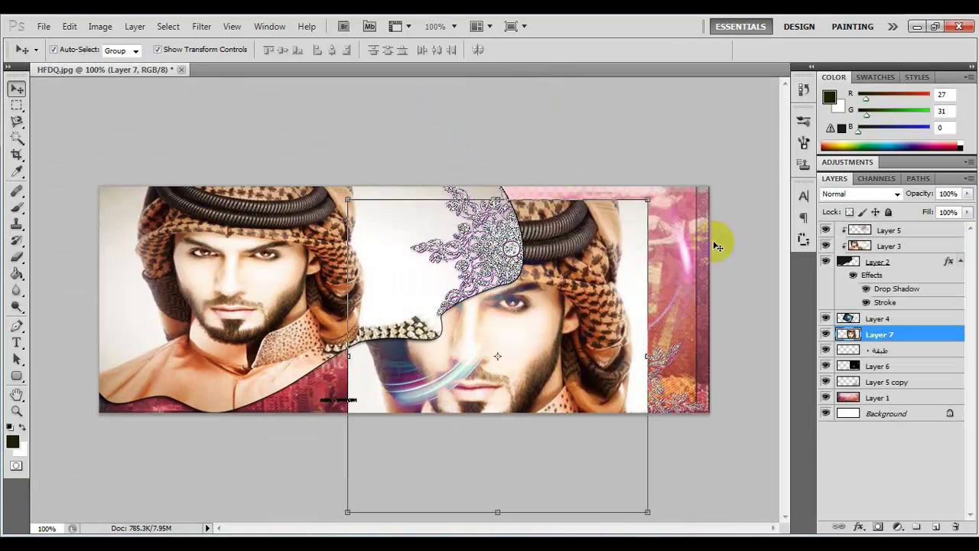
# Step: Scale the cropped portrait to about 26% width and height and position it over the frame
pyautogui.moveTo(651, 201); pyautogui.dragTo(536, 345)
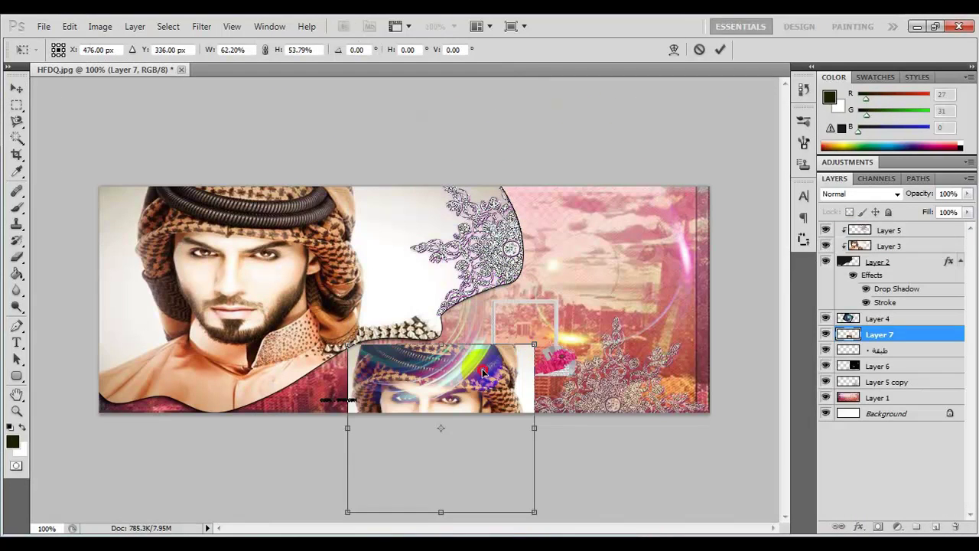
pyautogui.moveTo(487, 365); pyautogui.dragTo(547, 315)
pyautogui.moveTo(410, 296); pyautogui.dragTo(483, 343)
pyautogui.moveTo(523, 375); pyautogui.dragTo(523, 327)
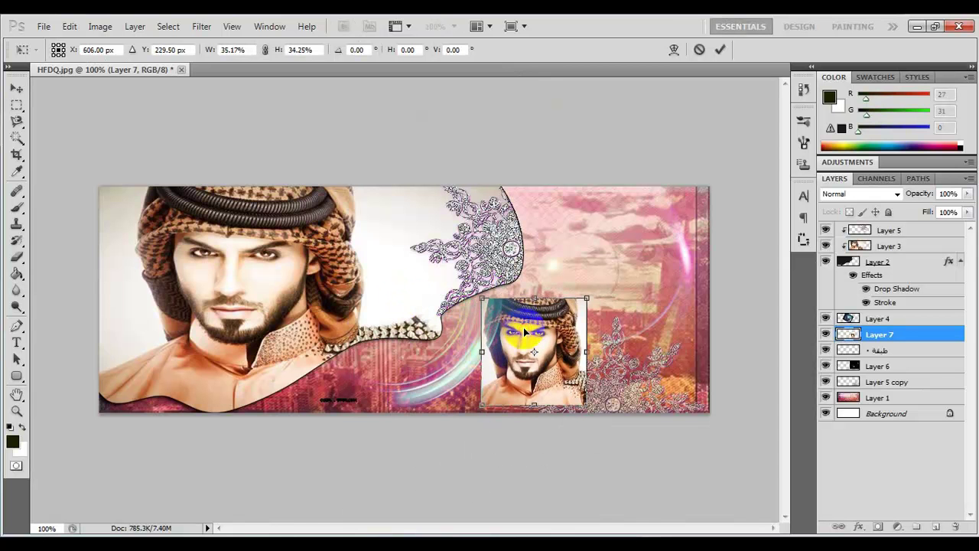
pyautogui.moveTo(480, 411); pyautogui.dragTo(497, 380)
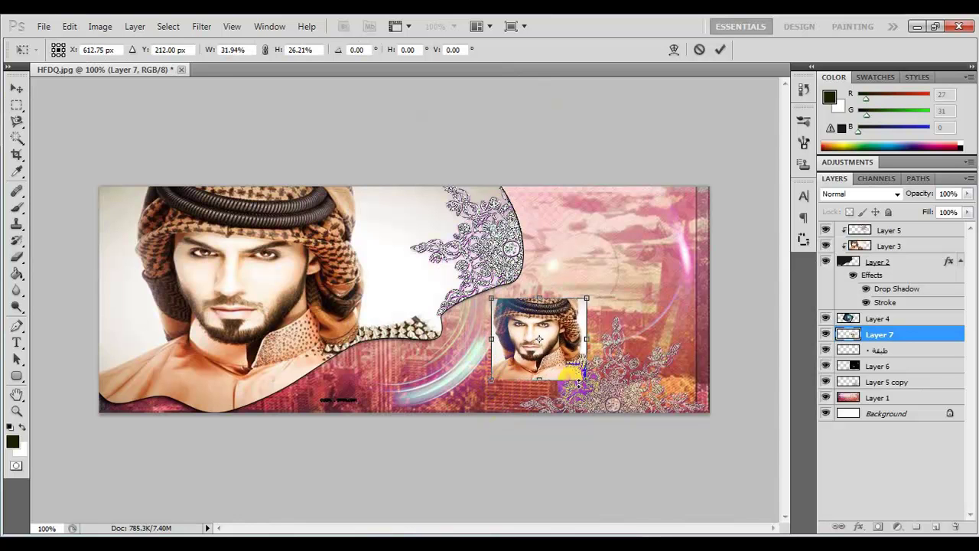
pyautogui.moveTo(583, 383); pyautogui.dragTo(571, 378)
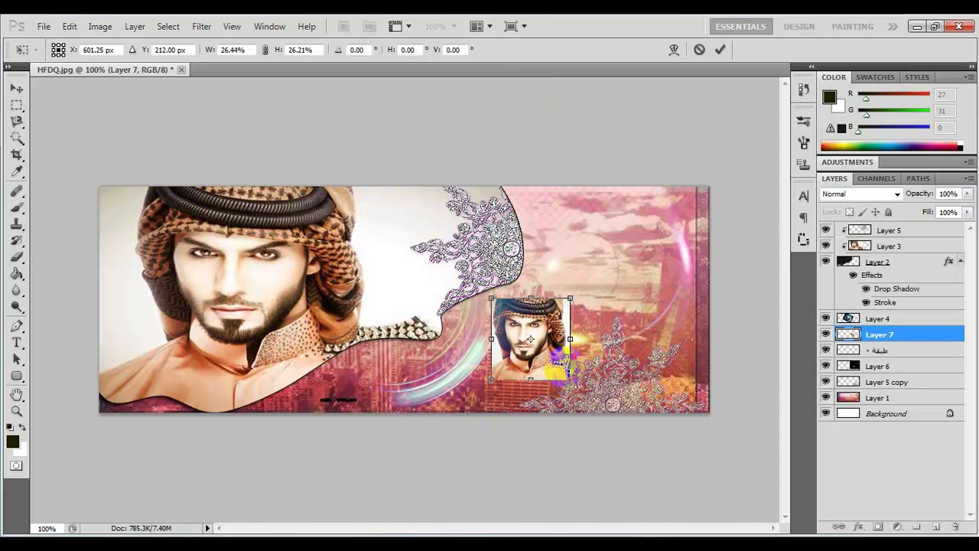
pyautogui.press('Return')
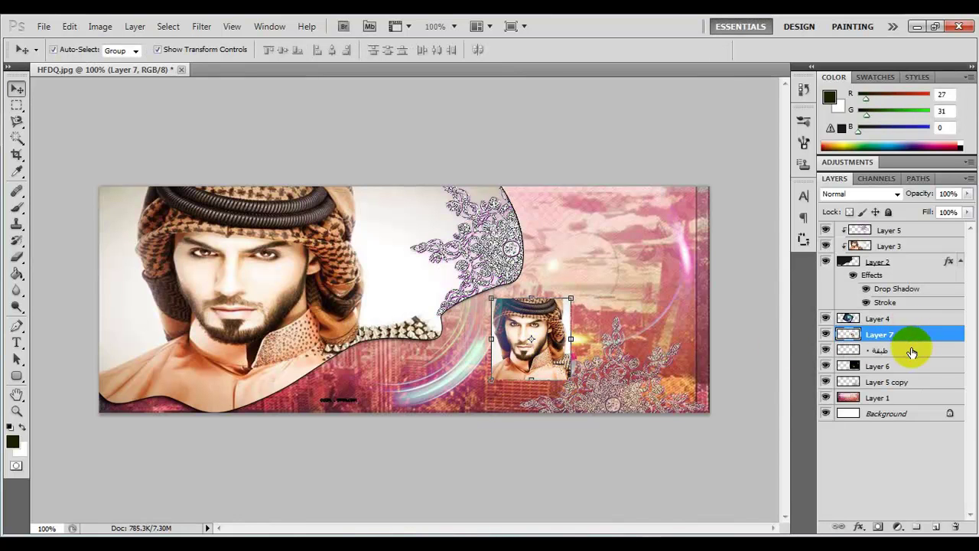
# Step: Move the frame layer above the portrait layer and shrink the small portrait to about 87% width to fit inside the frame
pyautogui.moveTo(912, 352); pyautogui.dragTo(905, 332)
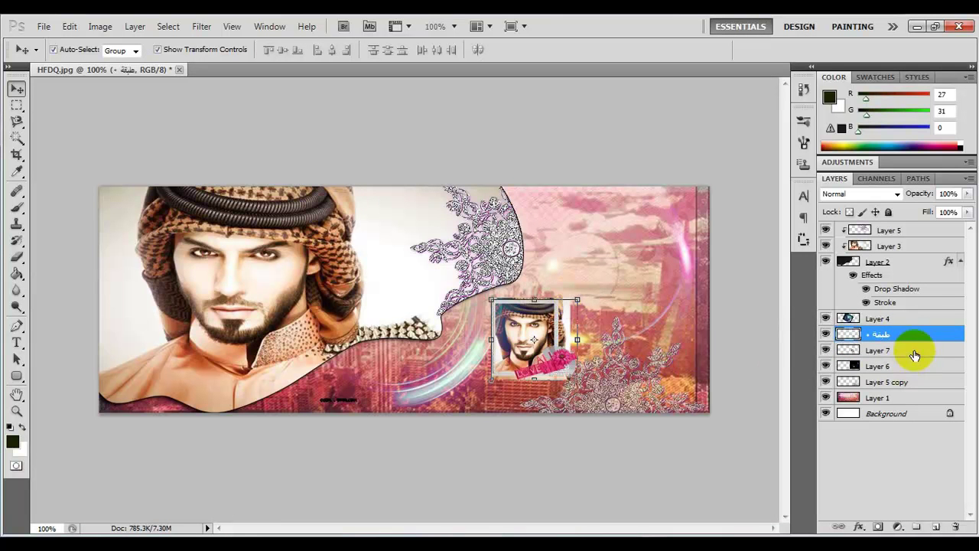
pyautogui.click(917, 351)
pyautogui.moveTo(572, 299); pyautogui.dragTo(561, 301)
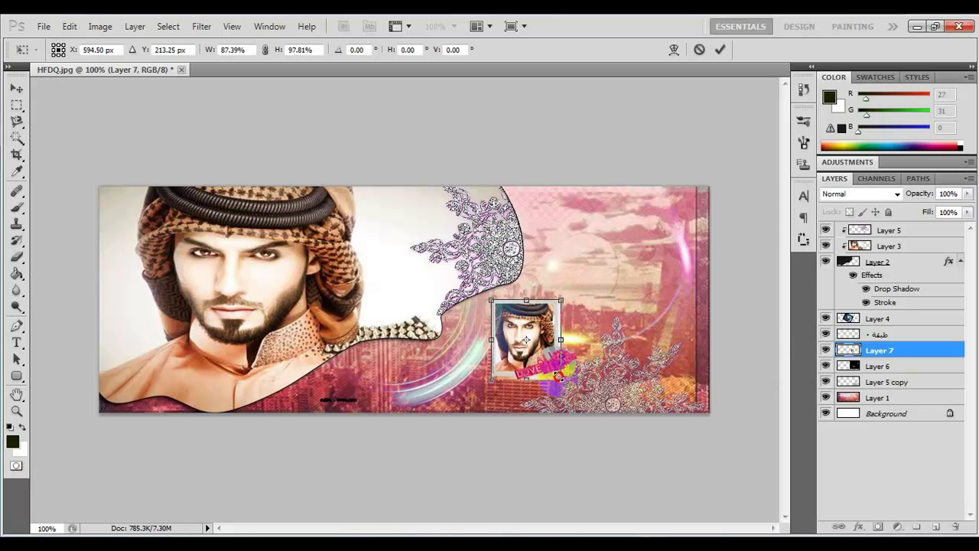
pyautogui.moveTo(560, 378); pyautogui.dragTo(558, 373)
pyautogui.press('Return')
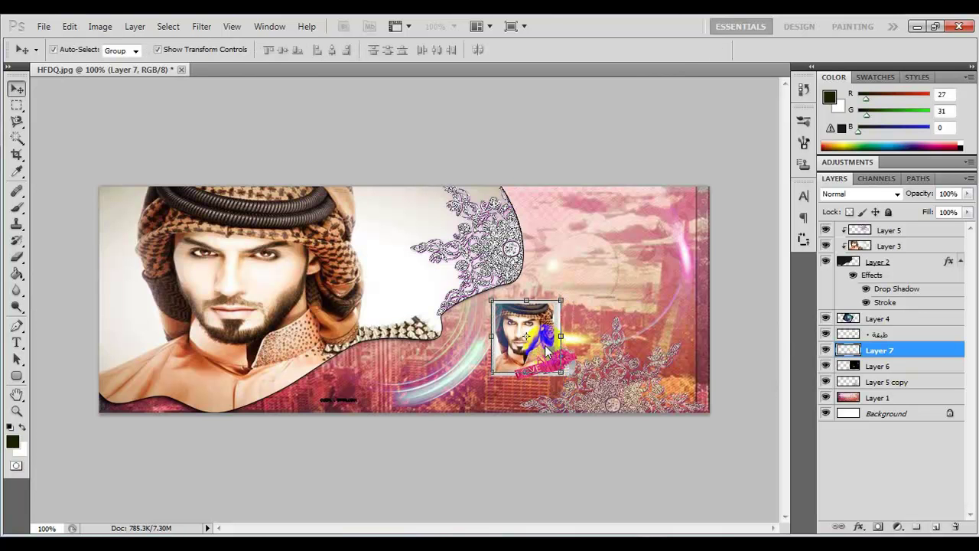
# Step: Merge the frame layer and the small portrait layer into one layer
pyautogui.keyDown('shift'); pyautogui.click(943, 337); pyautogui.keyUp('shift')
pyautogui.rightClick(942, 337)
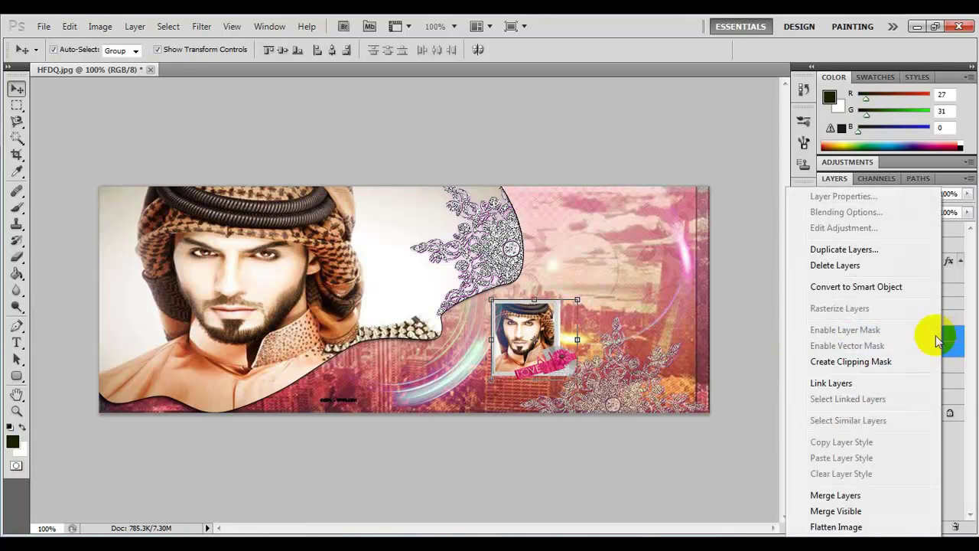
pyautogui.click(852, 498)
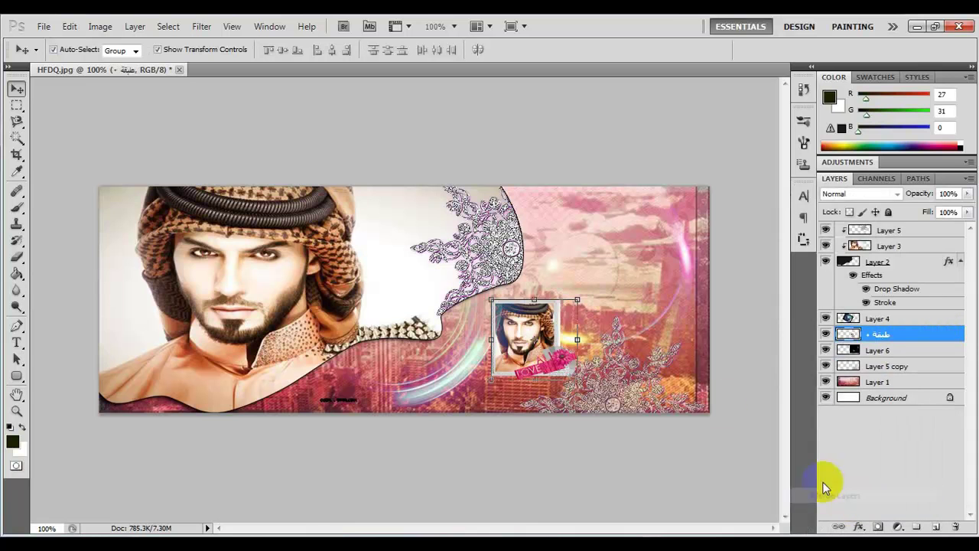
# Step: Duplicate the merged framed picture layer and rotate the copy about 20 degrees clockwise
pyautogui.rightClick(940, 333)
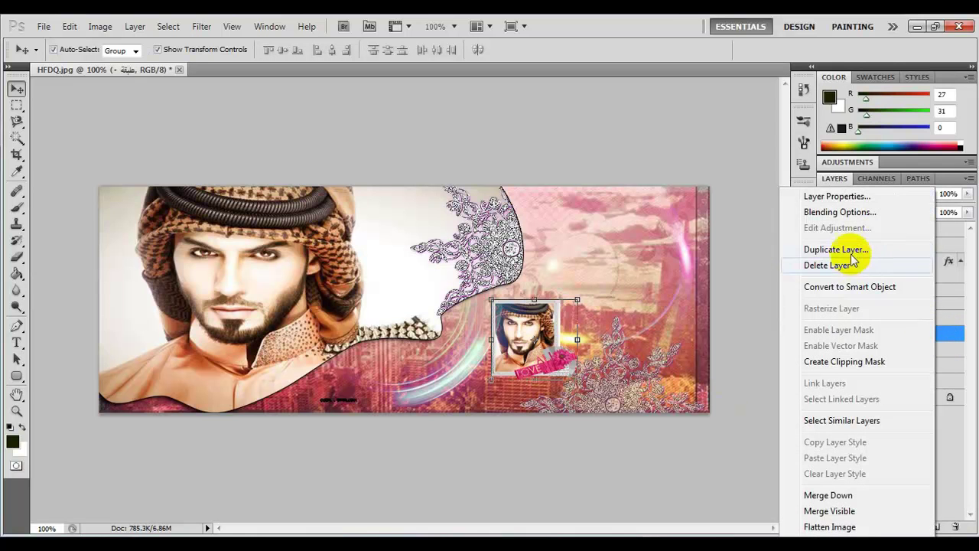
pyautogui.click(850, 250)
pyautogui.click(609, 176)
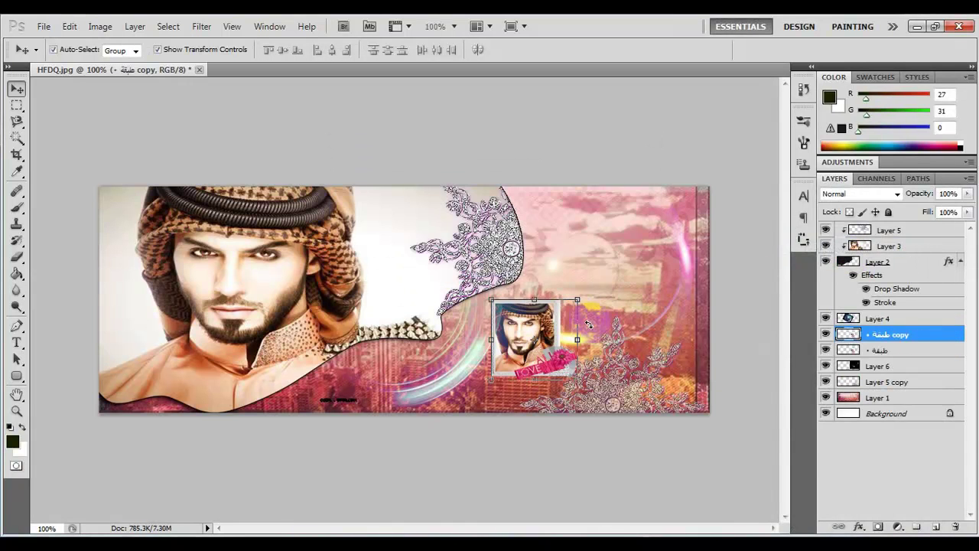
pyautogui.moveTo(586, 327); pyautogui.dragTo(542, 343)
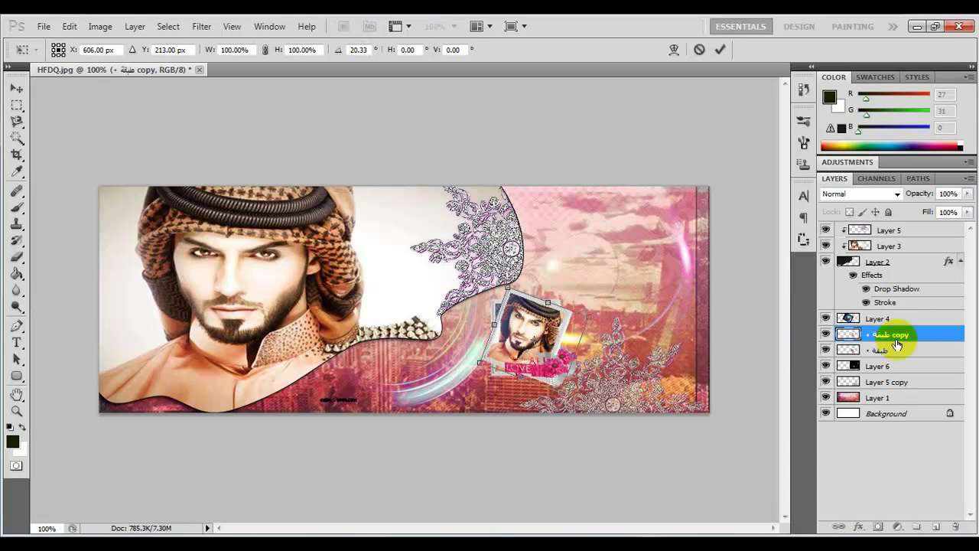
pyautogui.click(927, 343)
pyautogui.moveTo(927, 339); pyautogui.dragTo(927, 356)
pyautogui.click(722, 51)
# Step: Select the framed picture layer together with its rotated copy
pyautogui.keyDown('ctrl'); pyautogui.click(929, 350); pyautogui.keyUp('ctrl')
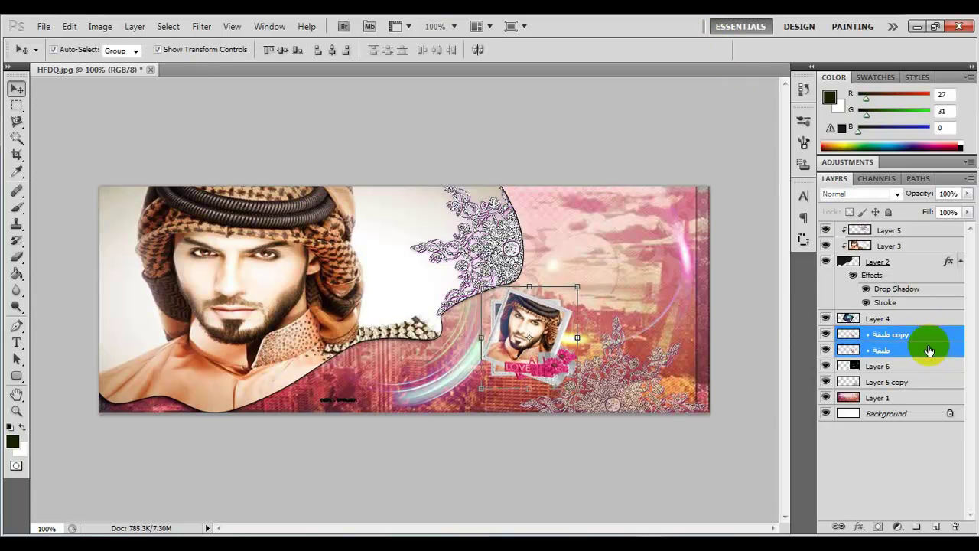
pyautogui.rightClick(929, 345)
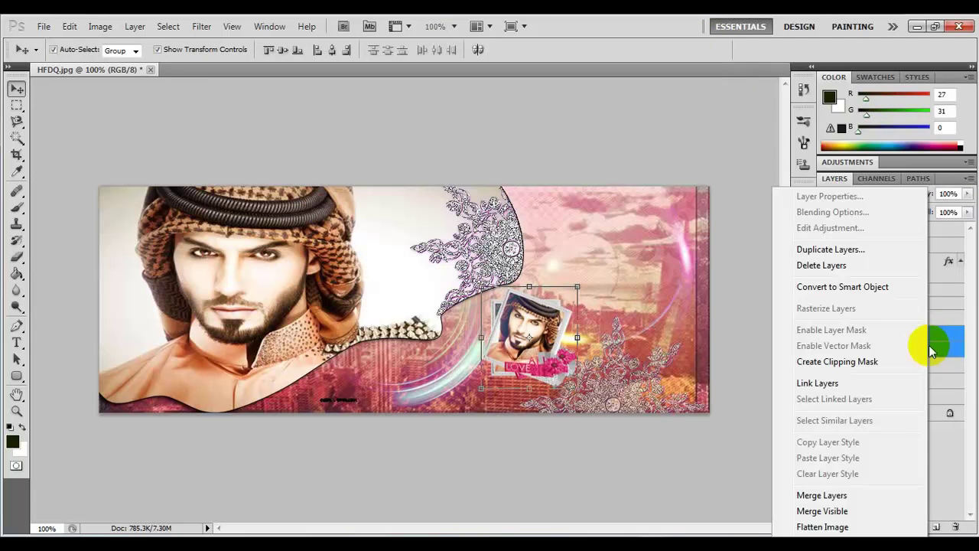
pyautogui.click(830, 249)
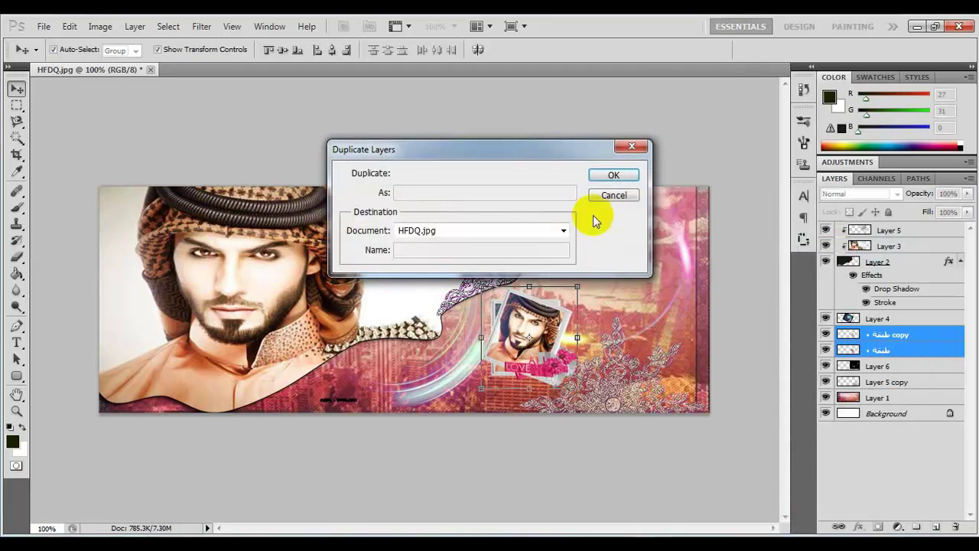
pyautogui.click(633, 151)
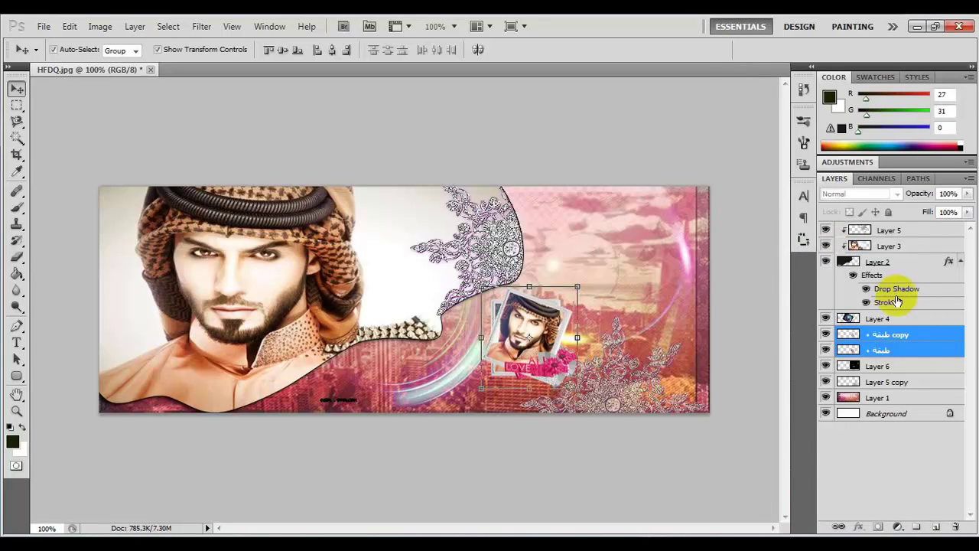
# Step: Merge the two selected framed picture layers and move the merged picture up into the pink sky beside the upper lace ornament
pyautogui.rightClick(923, 341)
pyautogui.click(841, 496)
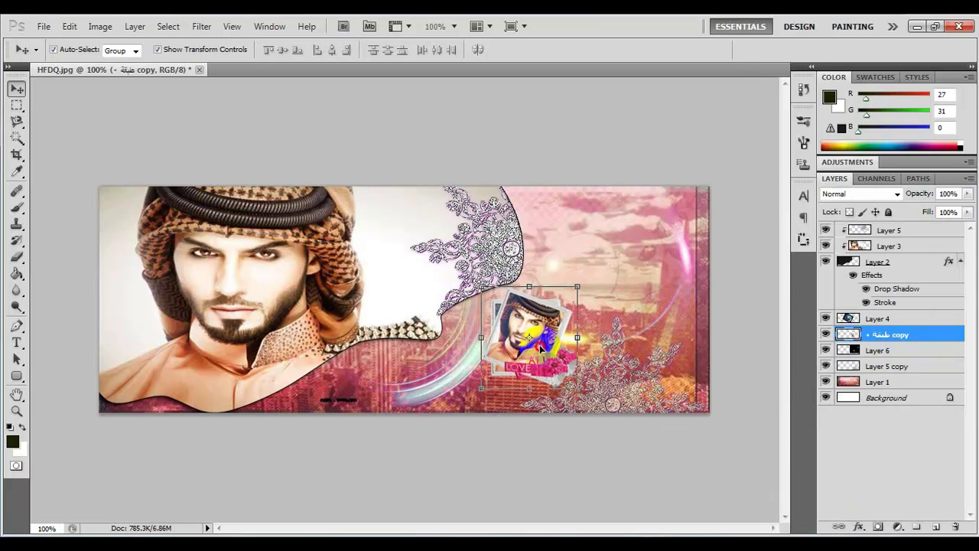
pyautogui.moveTo(539, 344); pyautogui.dragTo(585, 251)
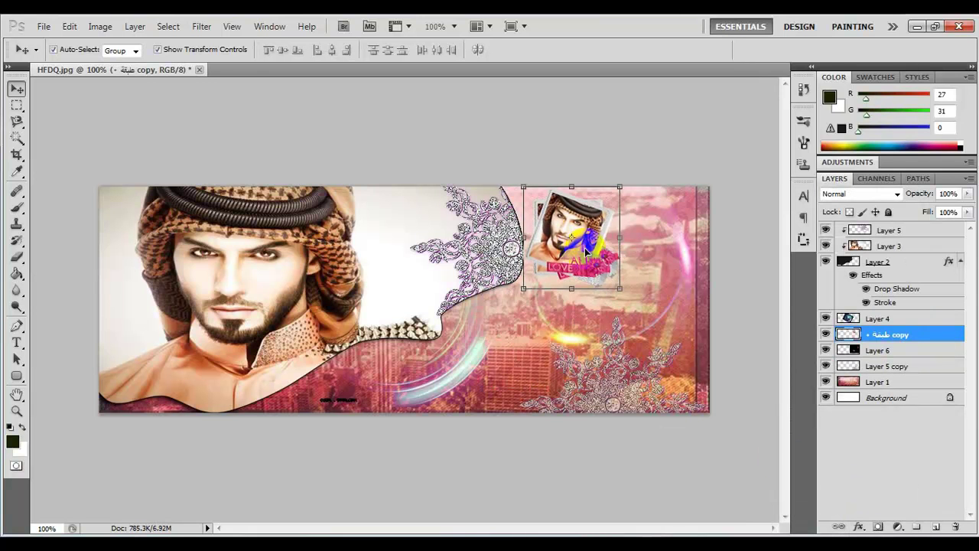
# Step: Shrink the merged framed picture slightly and keep it in the upper sky just beside the curved edge
pyautogui.moveTo(620, 187); pyautogui.dragTo(616, 191)
pyautogui.moveTo(615, 289); pyautogui.dragTo(605, 282)
pyautogui.doubleClick(569, 243)
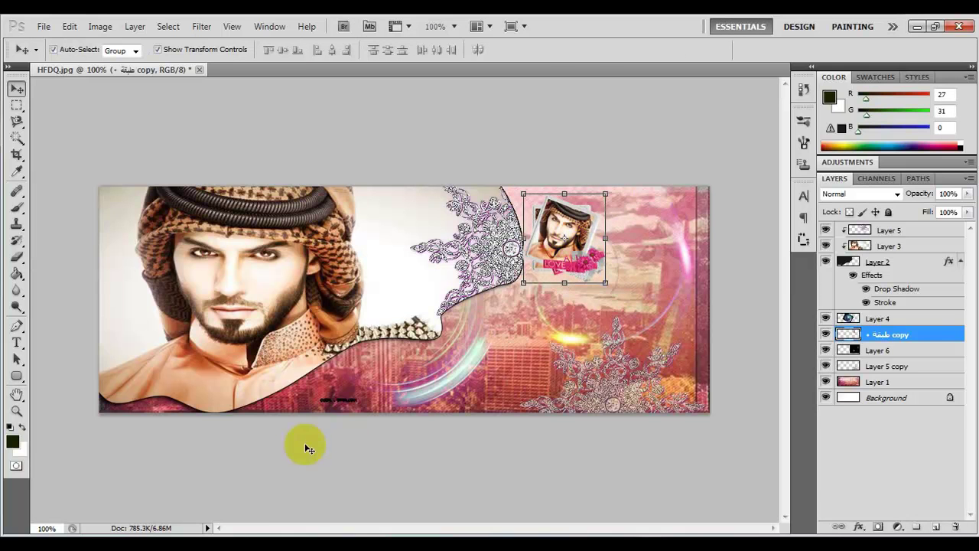
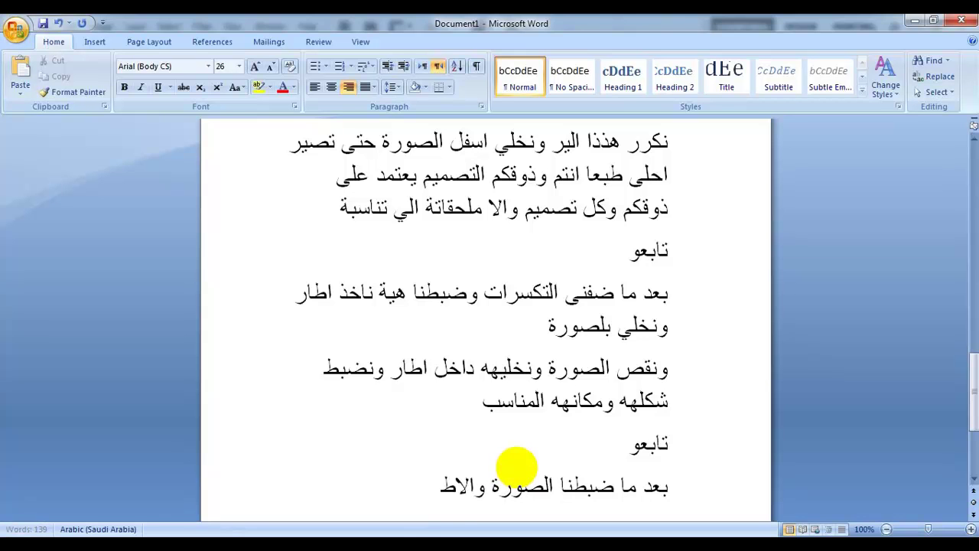
# Step: In Word, below the note "بعد ما ضبطنا الصورة والاطار", add "نروح نضيف تاثير لصورة حتى يصير اجمل" and "تابعو"
pyautogui.press('Return')
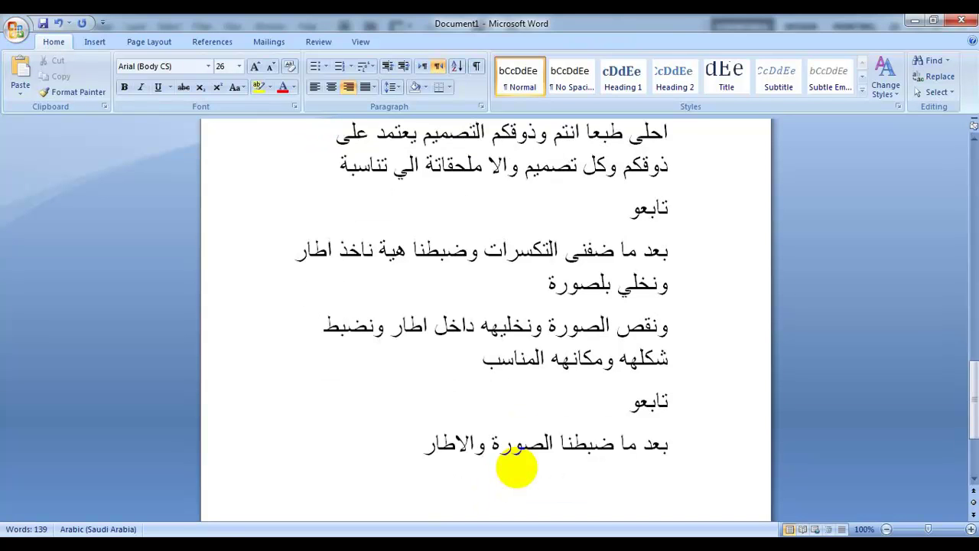
pyautogui.write('نروح')
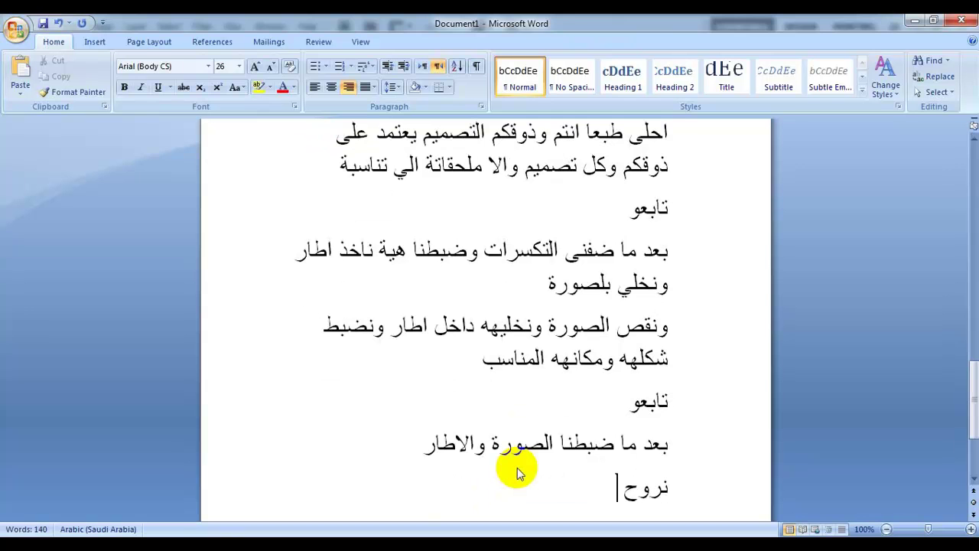
pyautogui.write(' نضيف تاثير لصورة حتى يصير ا')
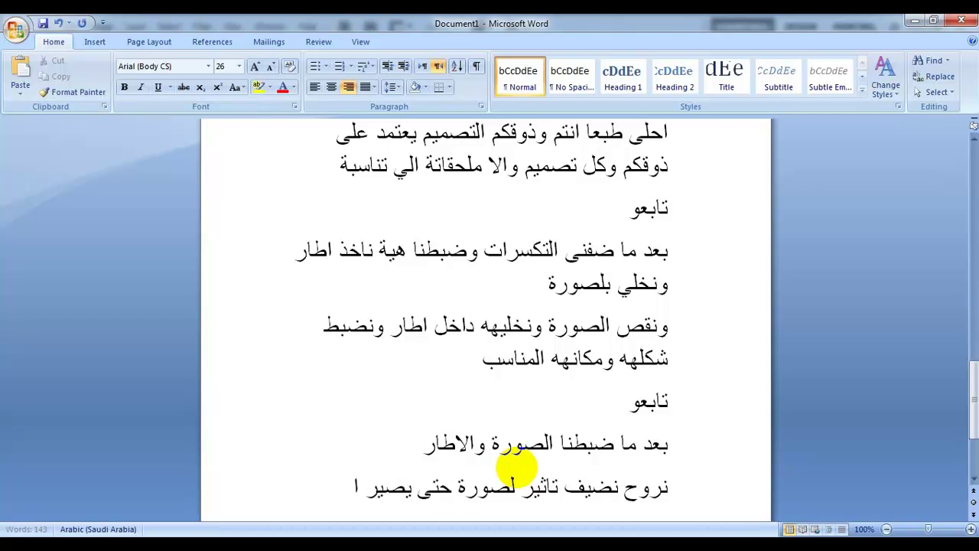
pyautogui.write('بعو')
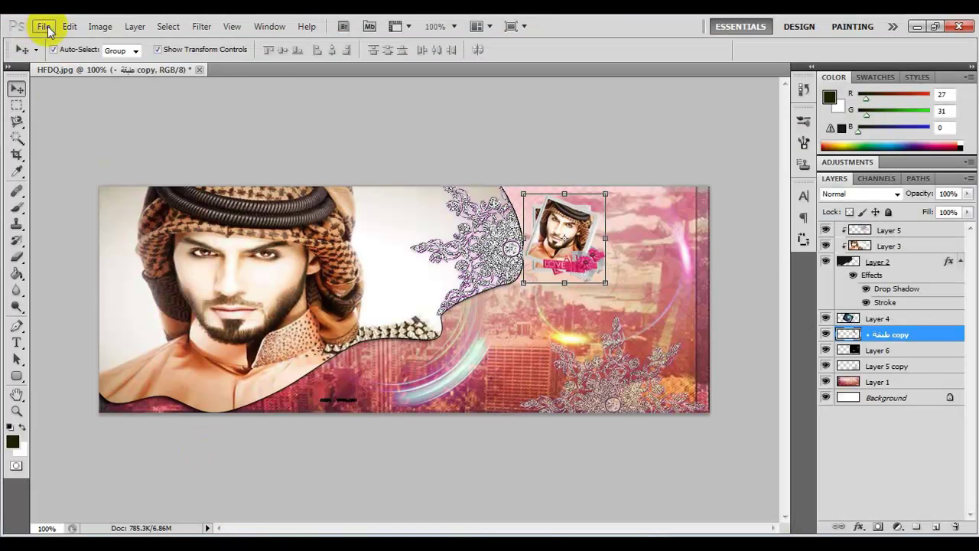
# Step: In Photoshop, open the effects PSD showing two walking figures from "New folder (2)" inside the Compressed folder
pyautogui.click(44, 26)
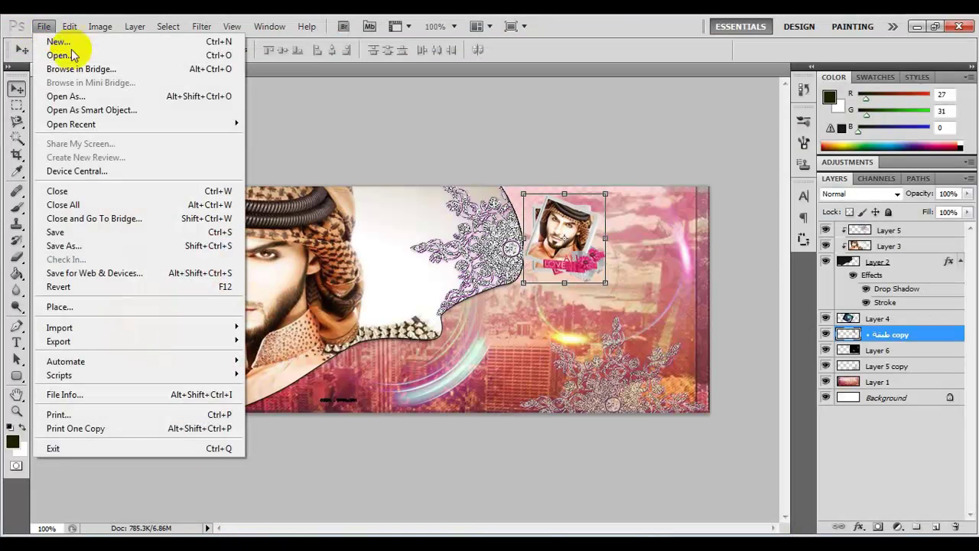
pyautogui.click(61, 55)
pyautogui.click(498, 156)
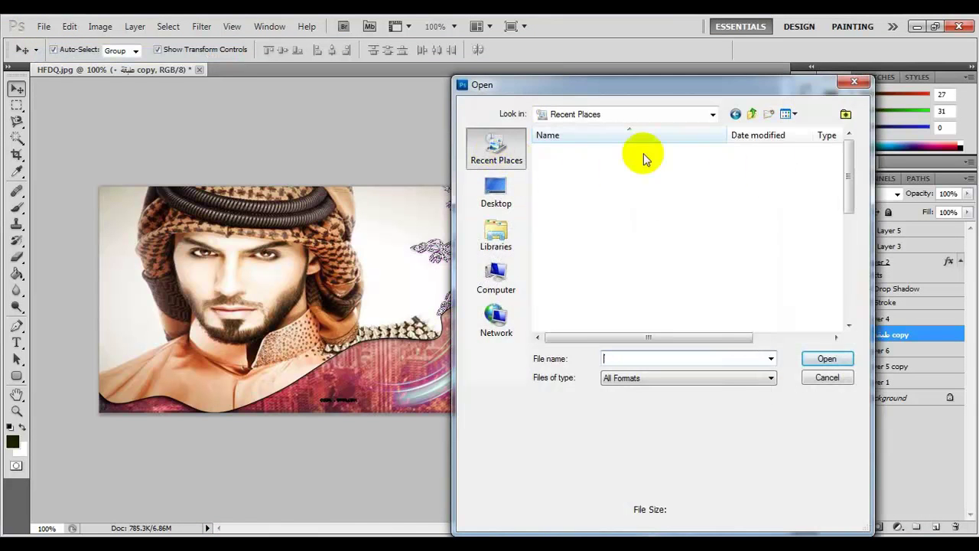
pyautogui.doubleClick(603, 169)
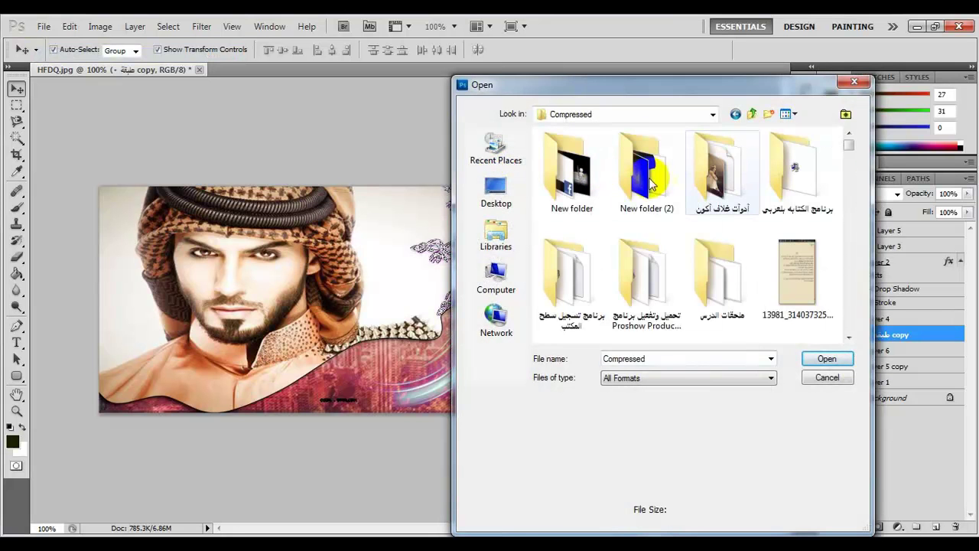
pyautogui.doubleClick(643, 174)
pyautogui.doubleClick(736, 169)
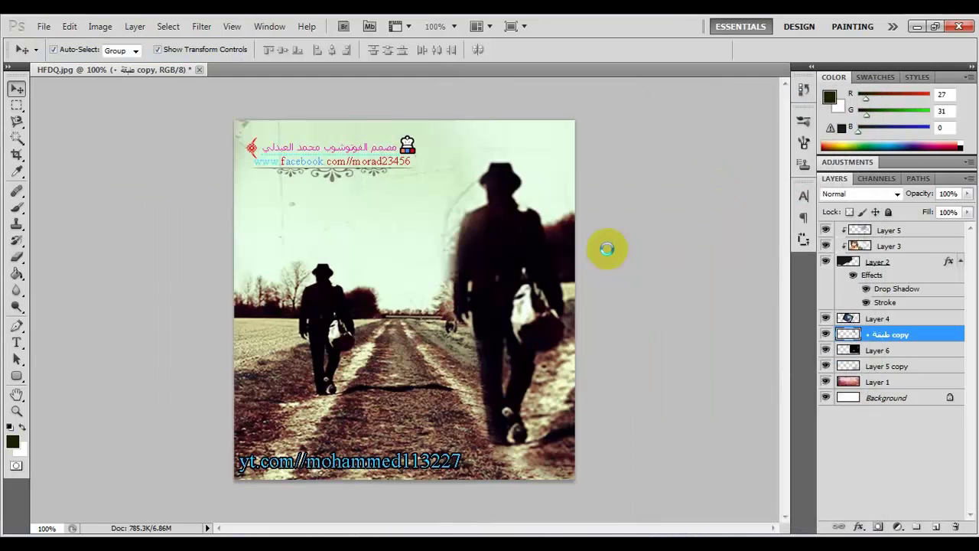
# Step: Copy the effects layer group into the HFDQ.jpg cover above the framed picture layer and close the effects file
pyautogui.moveTo(362, 100); pyautogui.dragTo(371, 117)
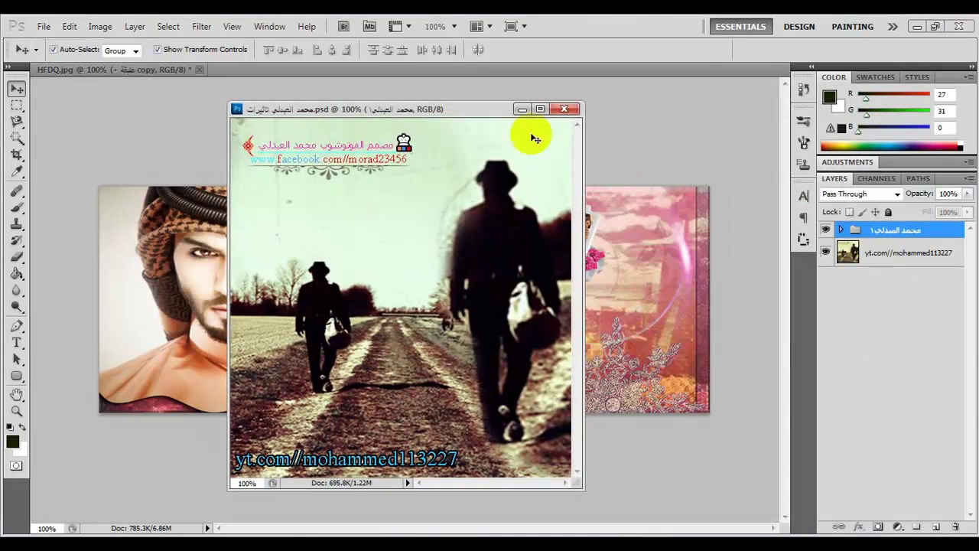
pyautogui.moveTo(490, 114); pyautogui.dragTo(363, 109)
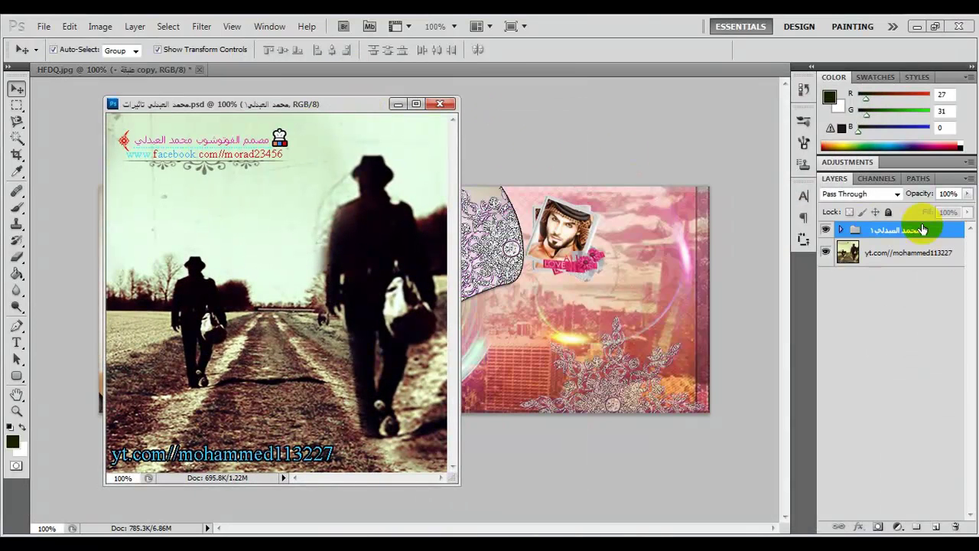
pyautogui.moveTo(934, 231); pyautogui.dragTo(651, 254)
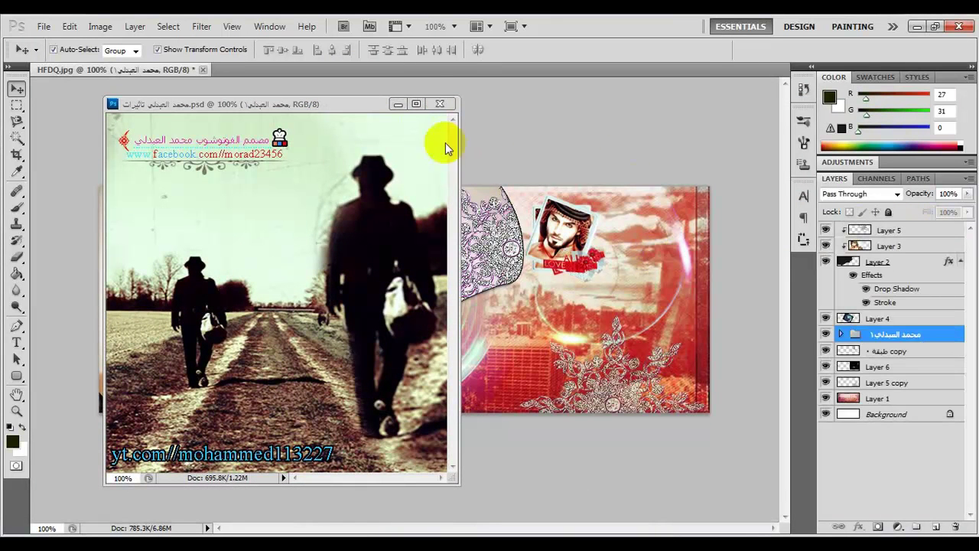
pyautogui.click(436, 106)
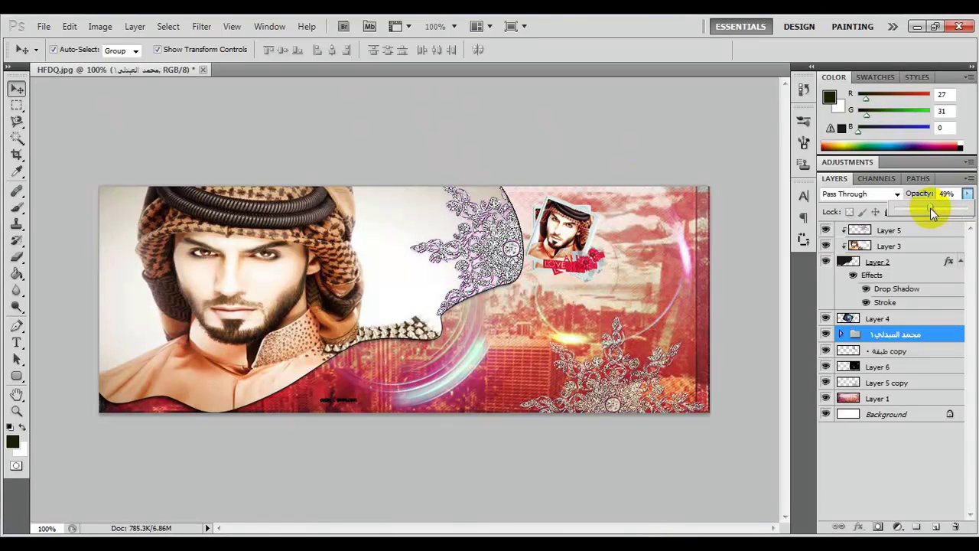
# Step: Lower the effects group's opacity to about half and select Layer 4
pyautogui.moveTo(933, 209); pyautogui.dragTo(928, 210)
pyautogui.click(924, 321)
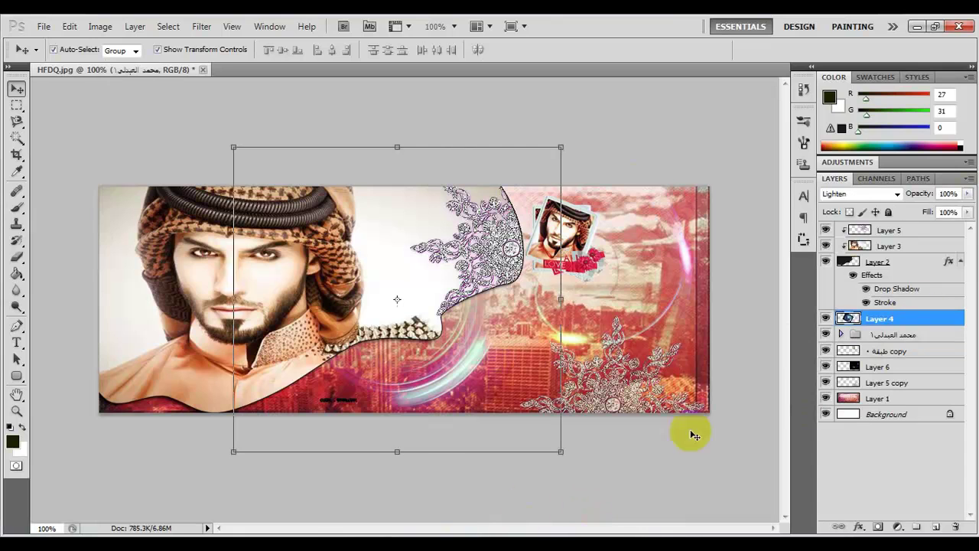
# Step: Switch to Word and add the lines "هسة ما بقة بس نكتب الكتابة ويكمل العمل" and "تابعو" at the end of the notes
pyautogui.click(211, 534)
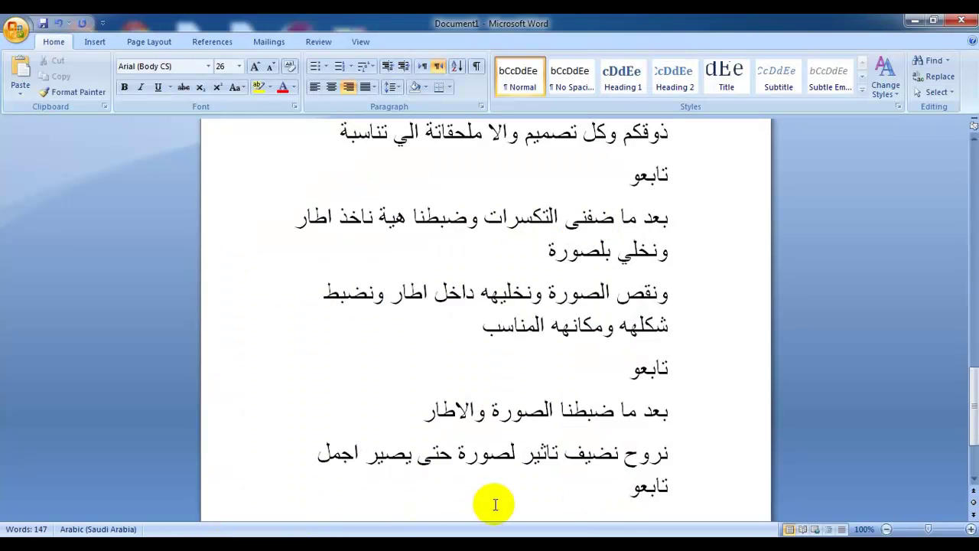
pyautogui.press('Return')
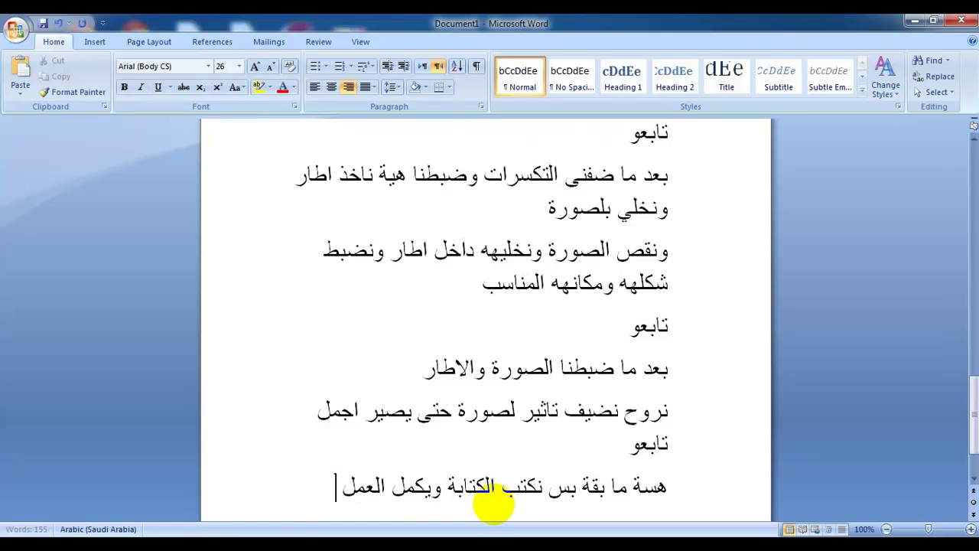
pyautogui.hotkey('ctrl', 'Return')
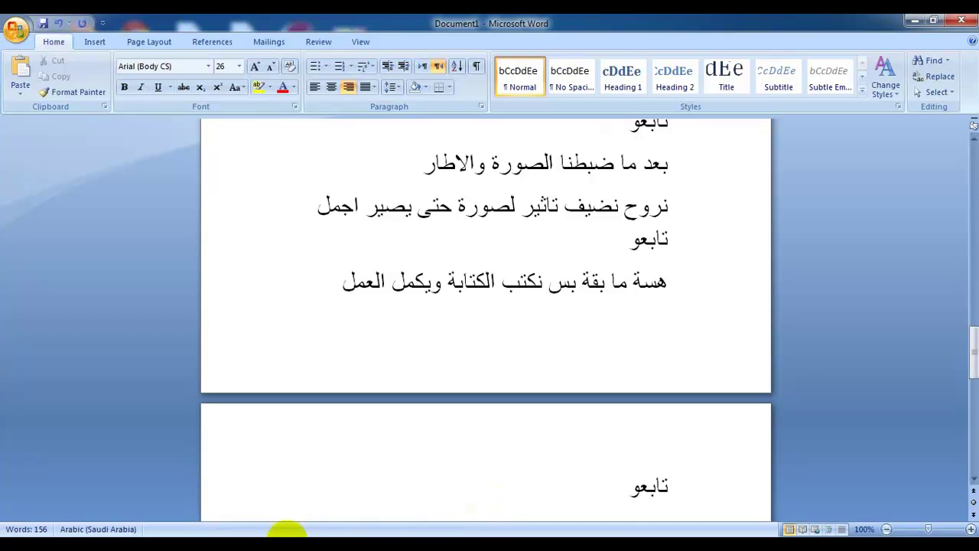
# Step: Switch back to Photoshop and add the 36 pt text "اكون" above Layer 1, in the sky near the cover's upper right corner
pyautogui.click(282, 532)
pyautogui.click(260, 534)
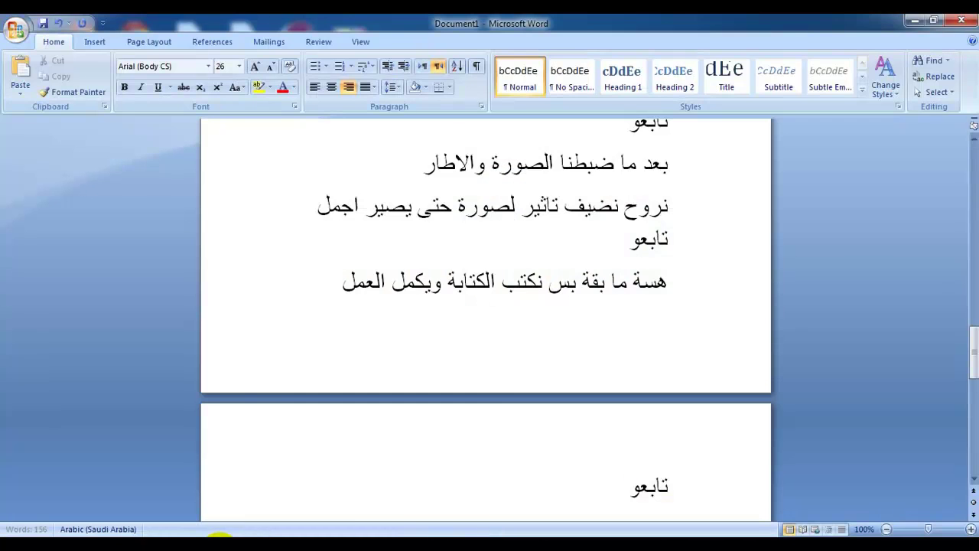
pyautogui.hotkey('alt', 'Tab')
pyautogui.click(16, 341)
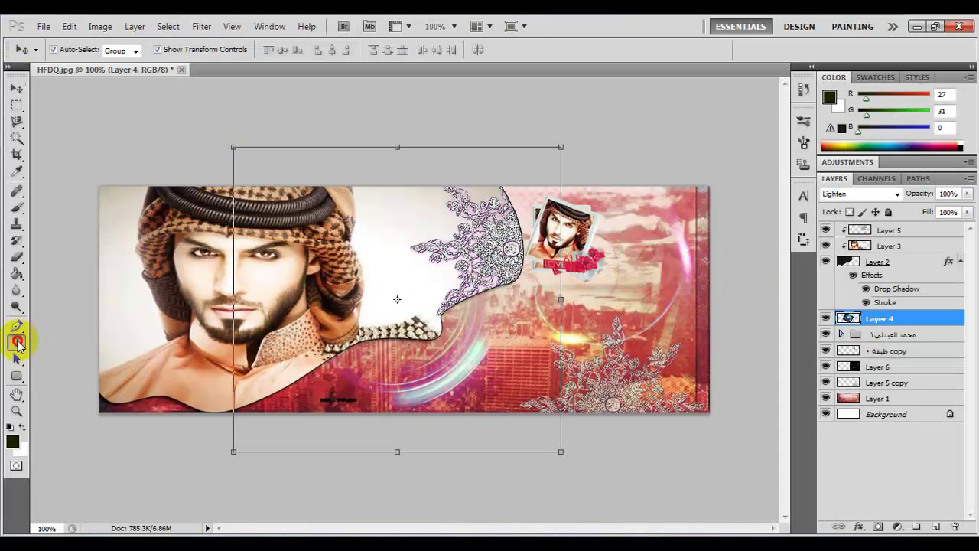
pyautogui.click(913, 400)
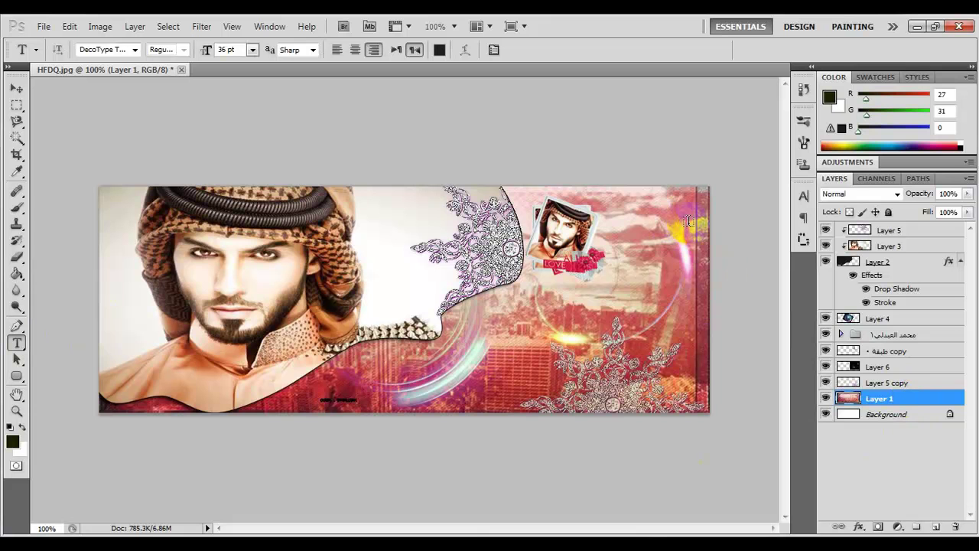
pyautogui.click(688, 222)
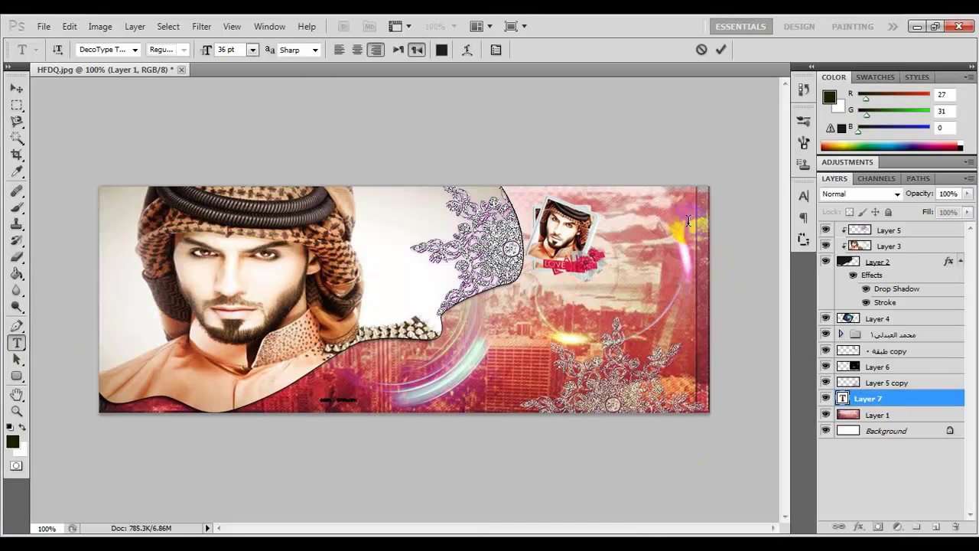
pyautogui.write('h;,k')
pyautogui.click(721, 49)
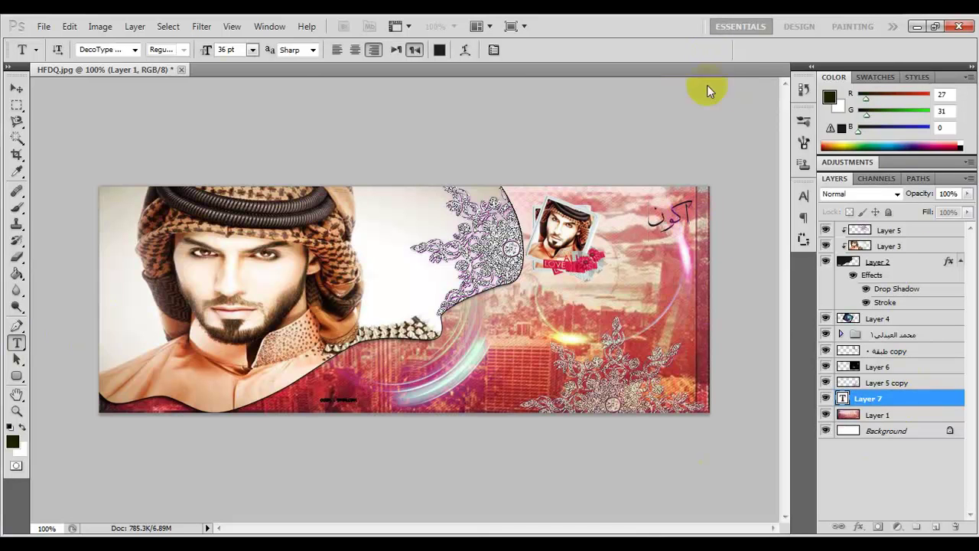
# Step: Add three separate text layers beneath "اكون", reading "وحيدا", "افضل من ان اعطي حبي" and "لشخص لا يستحق"
pyautogui.click(654, 255)
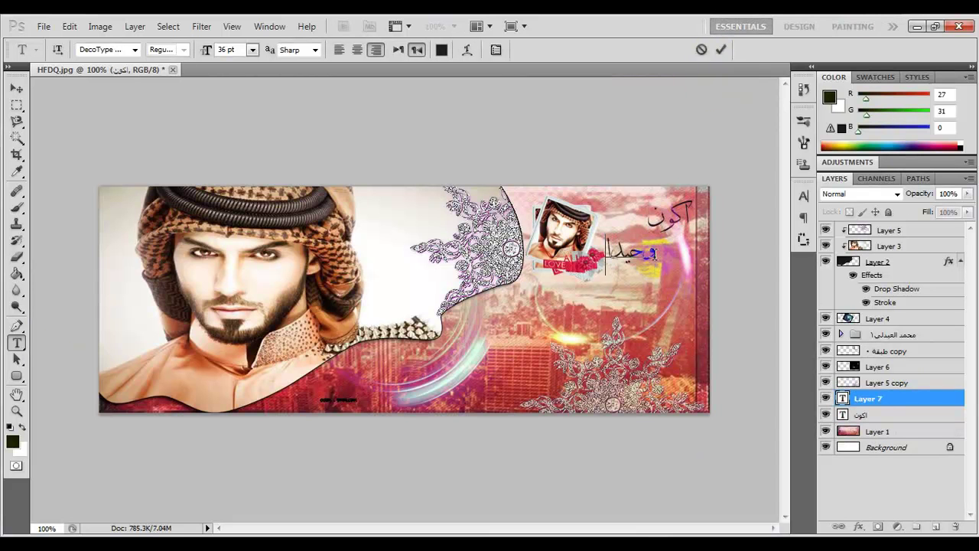
pyautogui.click(720, 49)
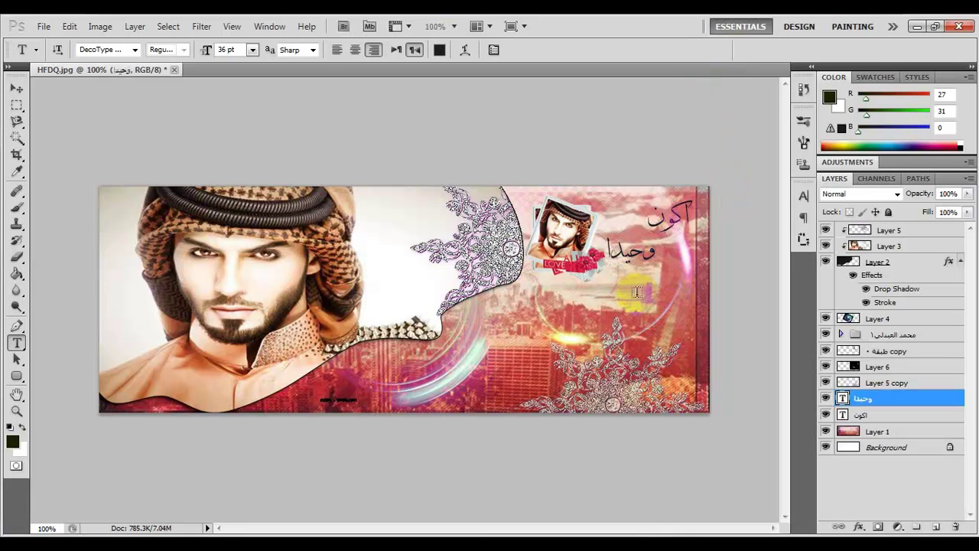
pyautogui.click(635, 301)
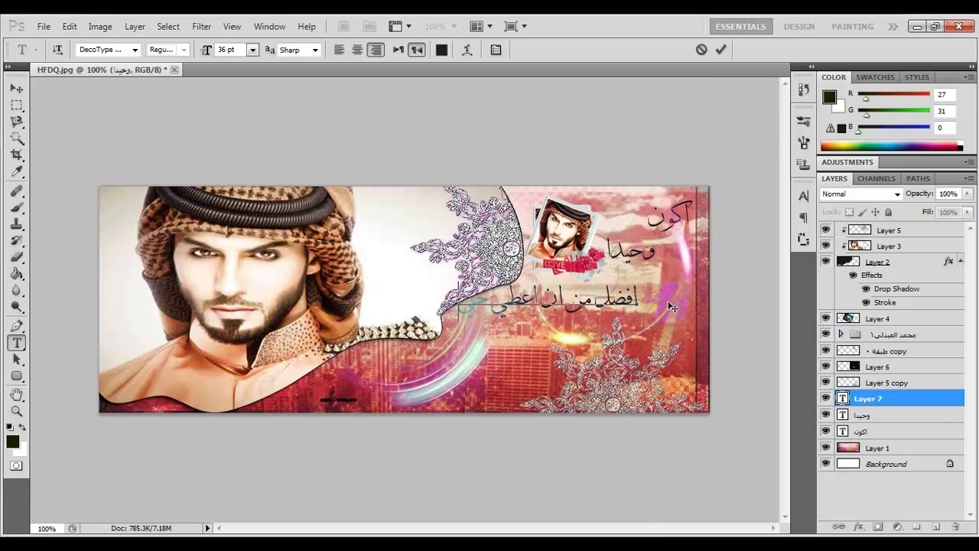
pyautogui.click(721, 49)
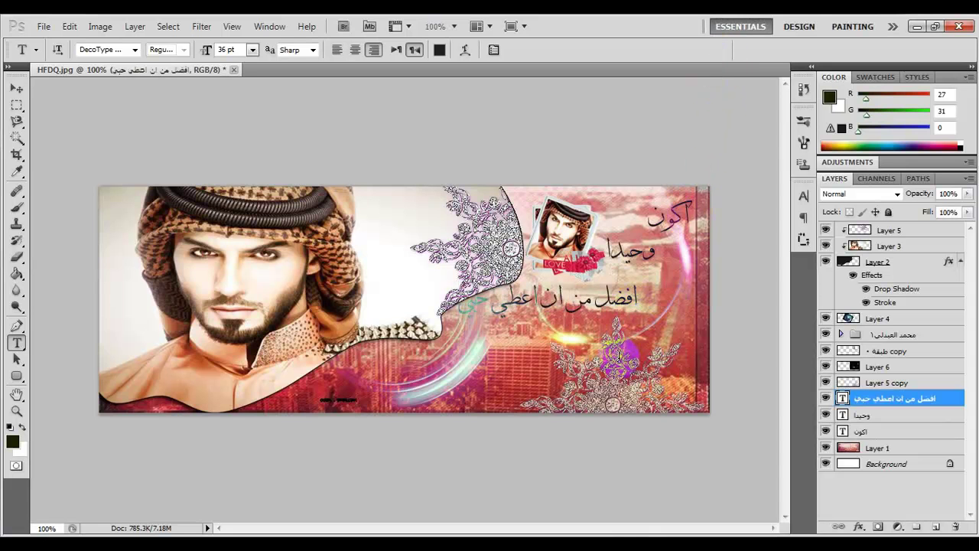
pyautogui.click(620, 356)
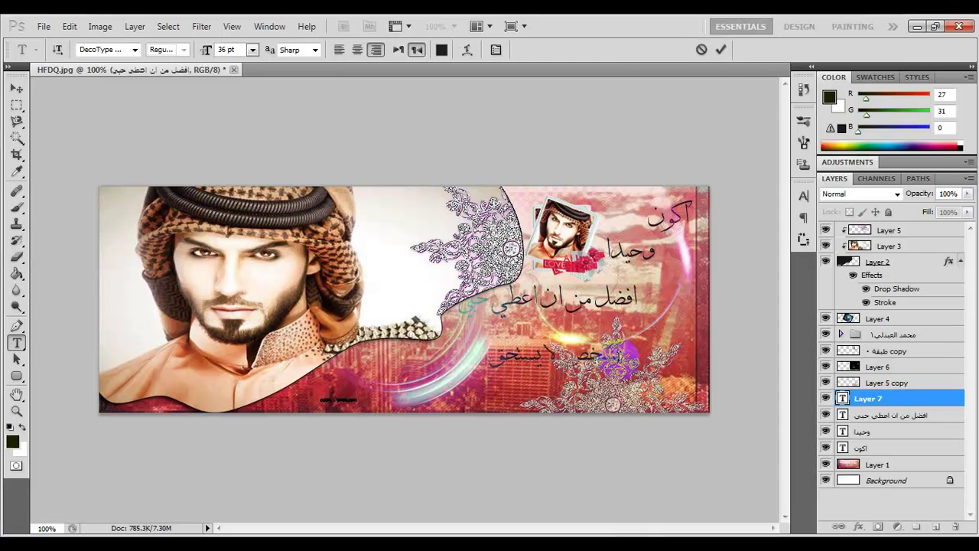
pyautogui.click(721, 49)
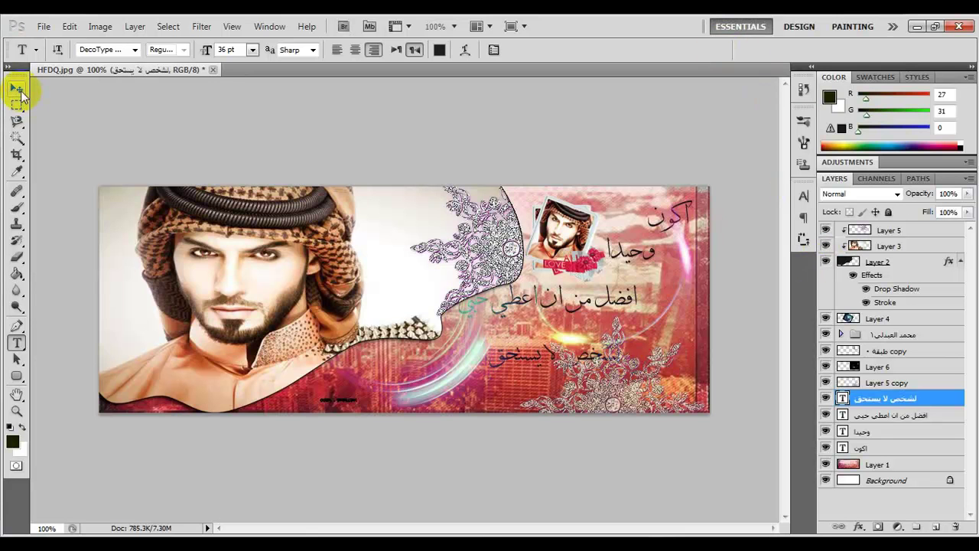
# Step: Apply a preset layer style with outer and inner glow, bevel, color overlay, satin and stroke to the "اكون" text layer
pyautogui.click(17, 89)
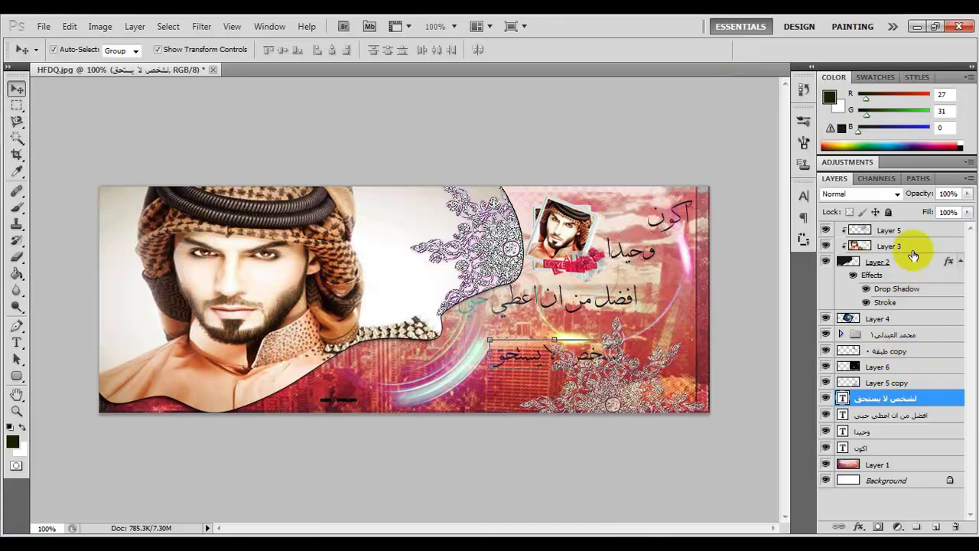
pyautogui.click(933, 452)
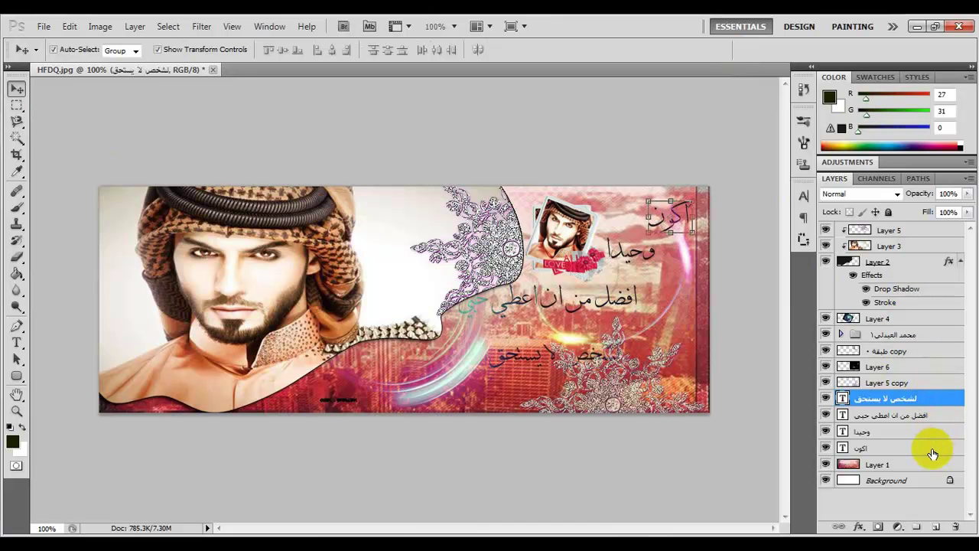
pyautogui.doubleClick(934, 451)
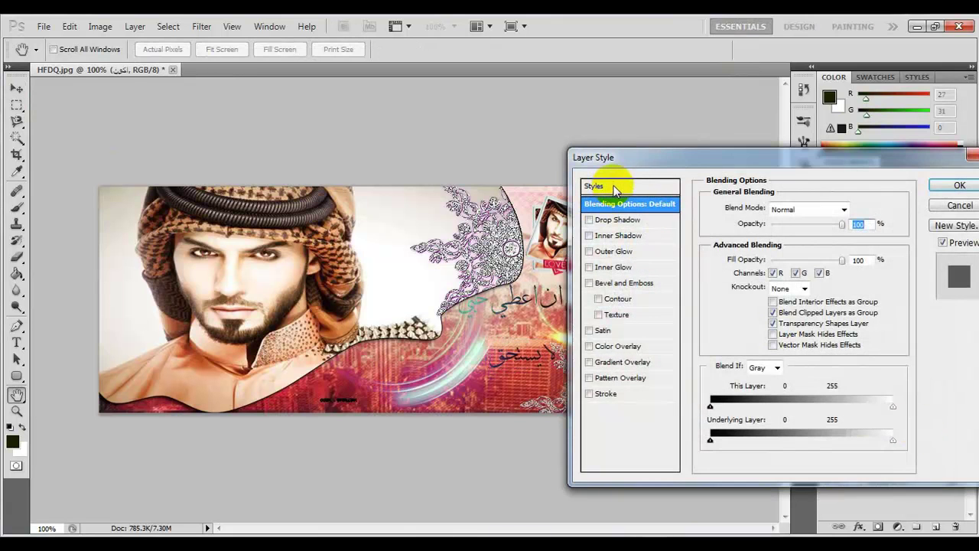
pyautogui.click(613, 186)
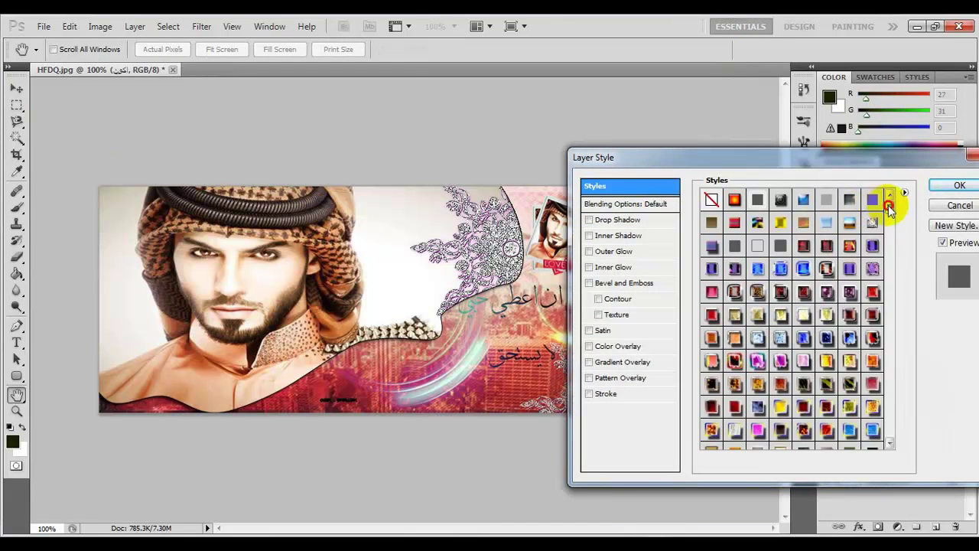
pyautogui.moveTo(889, 208); pyautogui.dragTo(816, 271)
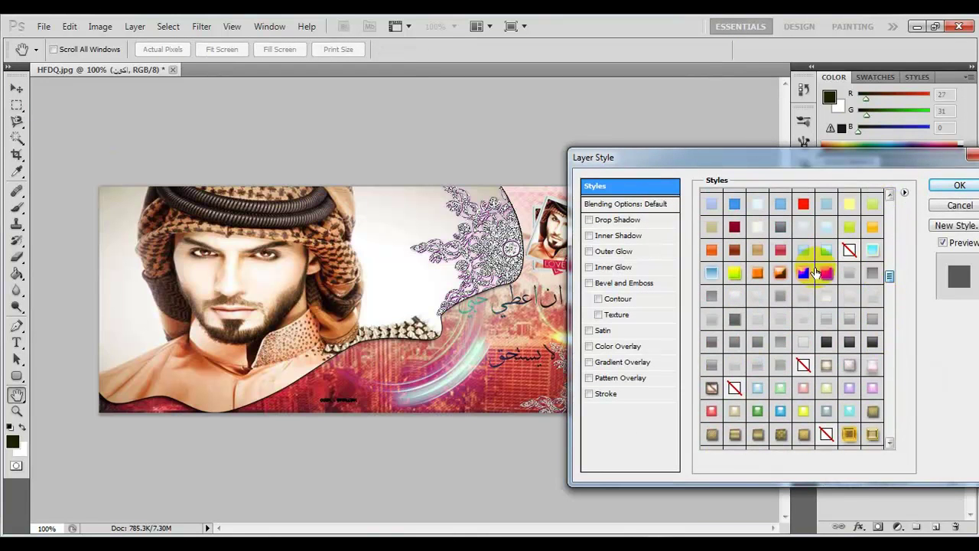
pyautogui.click(816, 271)
pyautogui.click(949, 186)
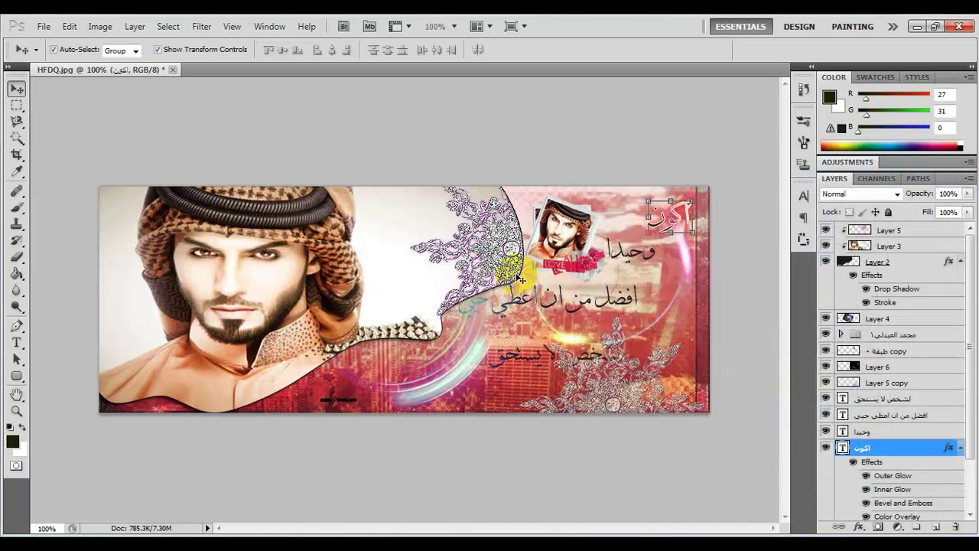
# Step: Set the "اكون" text size to 72 pt
pyautogui.click(16, 342)
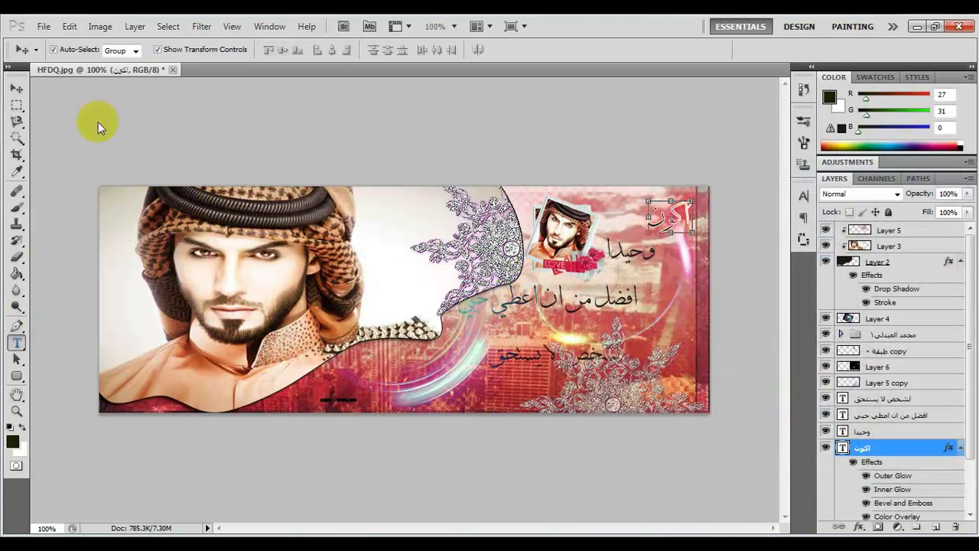
pyautogui.click(252, 50)
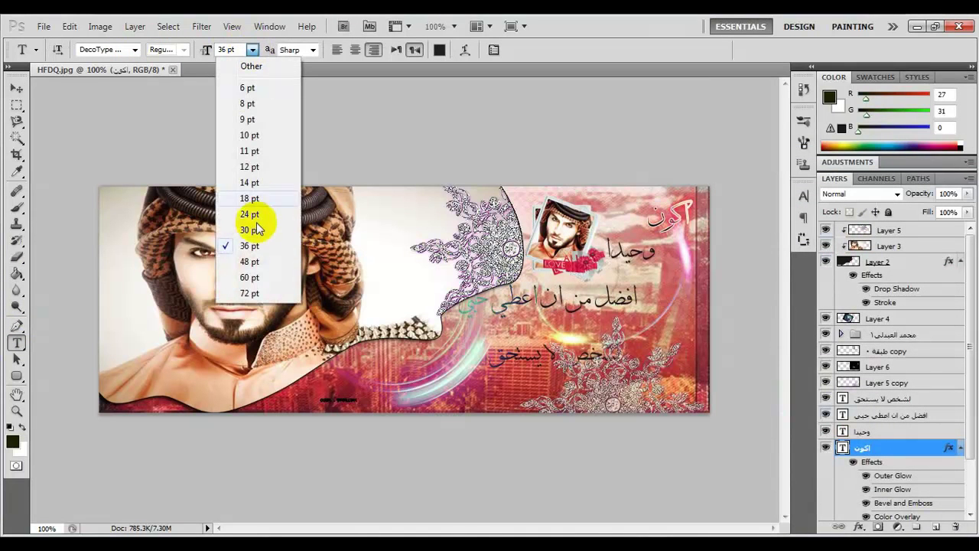
pyautogui.click(254, 294)
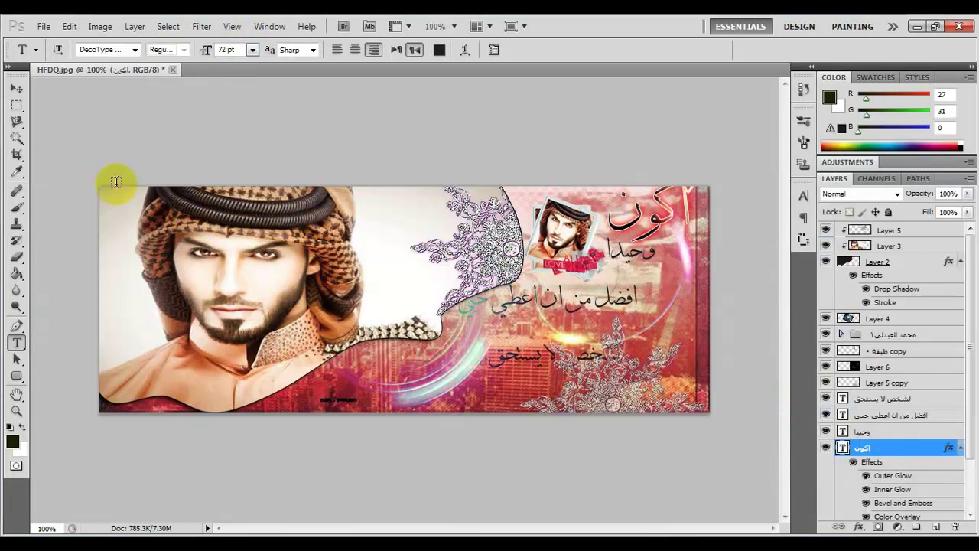
# Step: Move the enlarged "اكون" text slightly down so it sits fully inside the cover's upper right corner
pyautogui.click(16, 88)
pyautogui.click(660, 203)
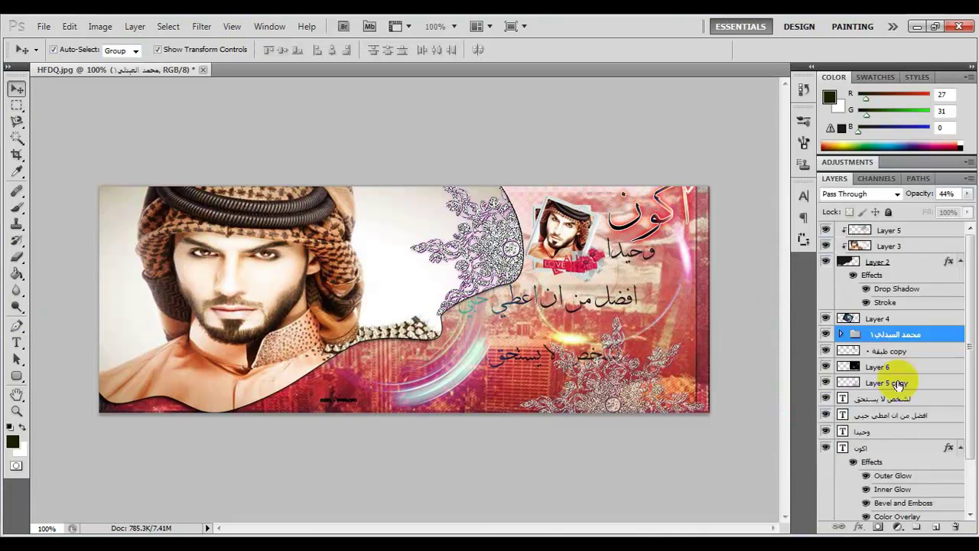
pyautogui.click(900, 448)
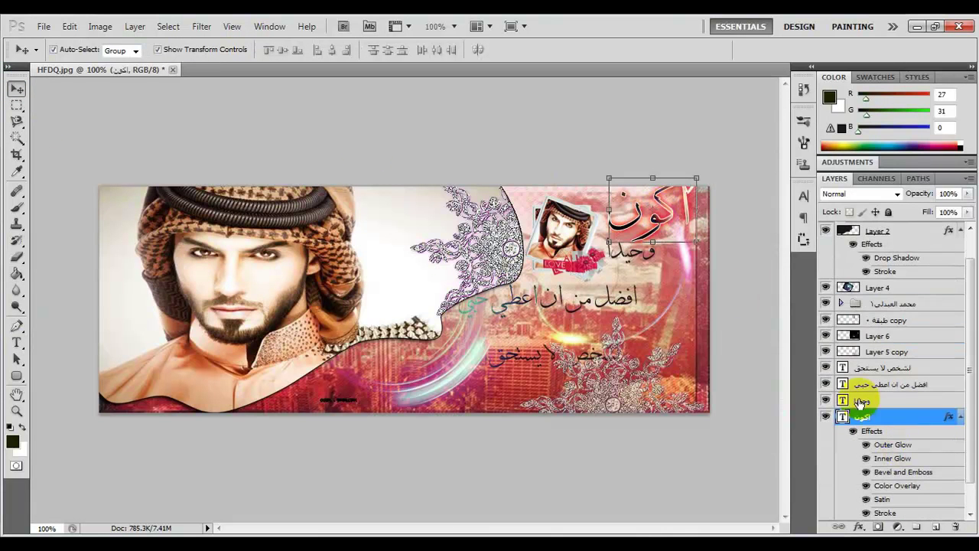
pyautogui.click(663, 227)
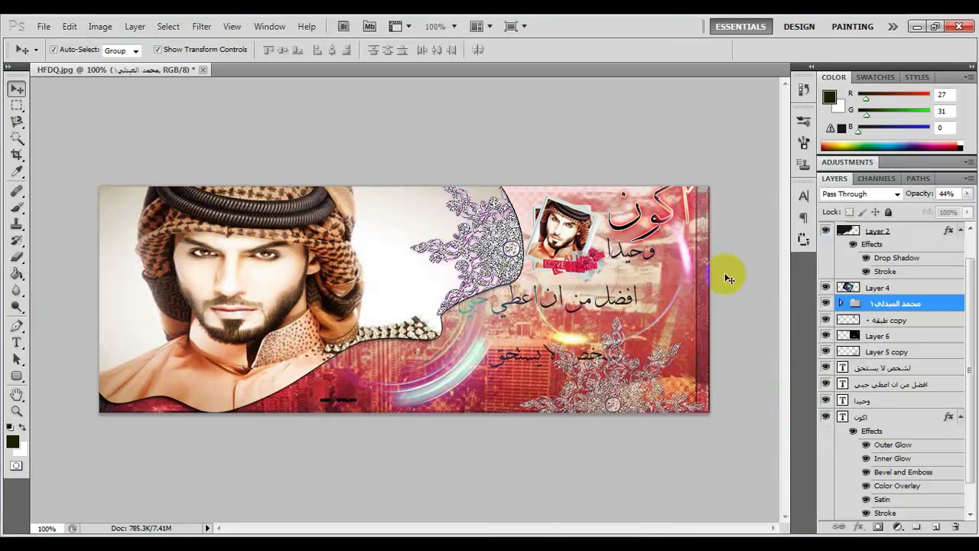
pyautogui.click(907, 417)
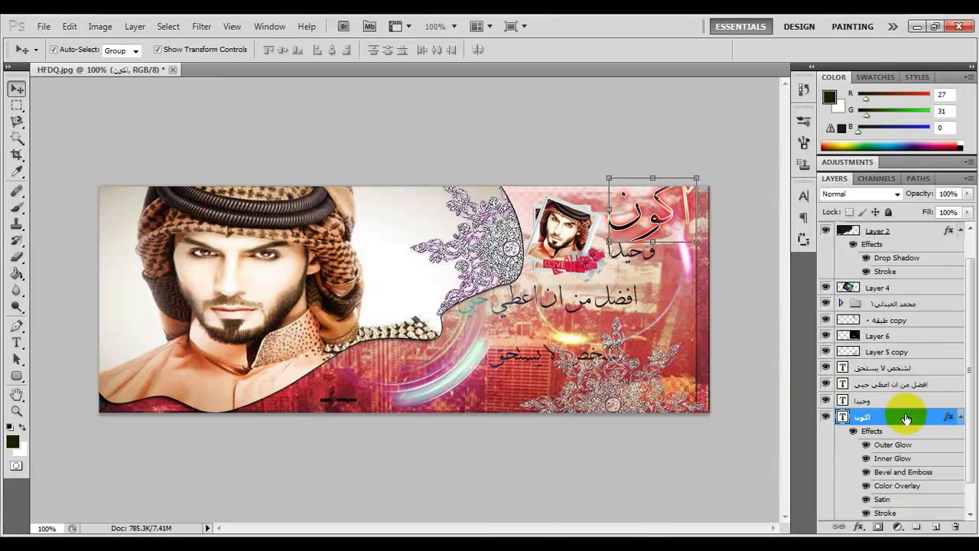
pyautogui.click(646, 242)
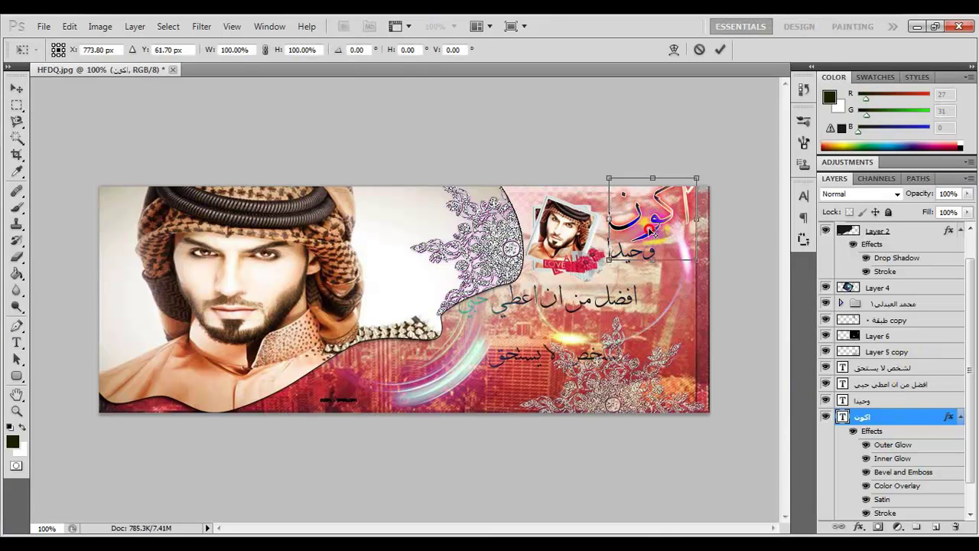
pyautogui.moveTo(649, 214); pyautogui.dragTo(651, 231)
pyautogui.press('Return')
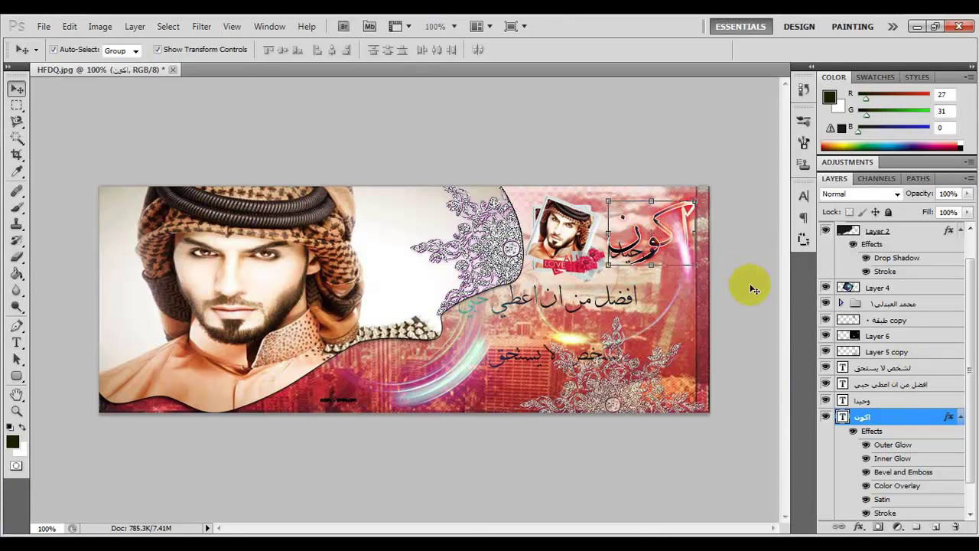
# Step: Move the "وحيدا" text down until it sits clear below "اكون"
pyautogui.click(903, 400)
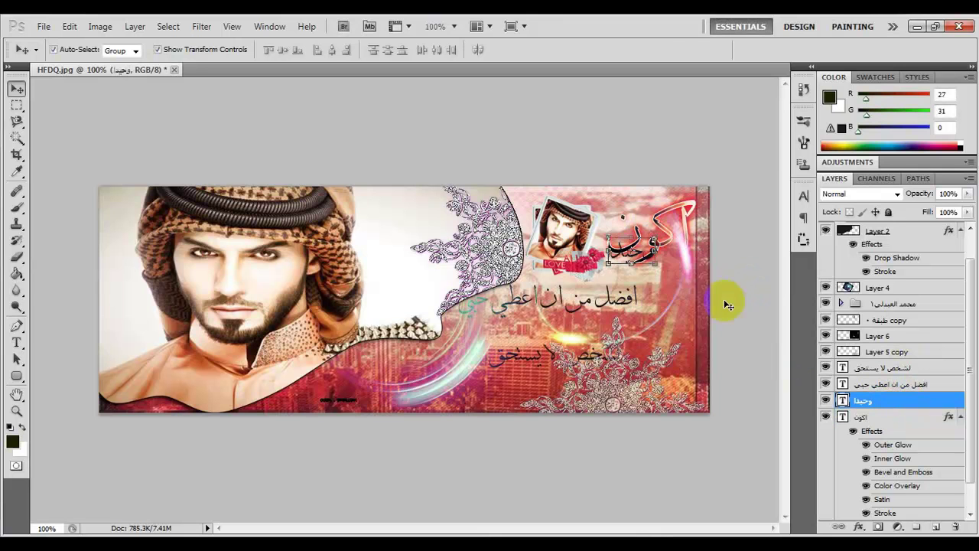
pyautogui.hotkey('ctrl', 't')
pyautogui.moveTo(654, 268); pyautogui.dragTo(637, 289)
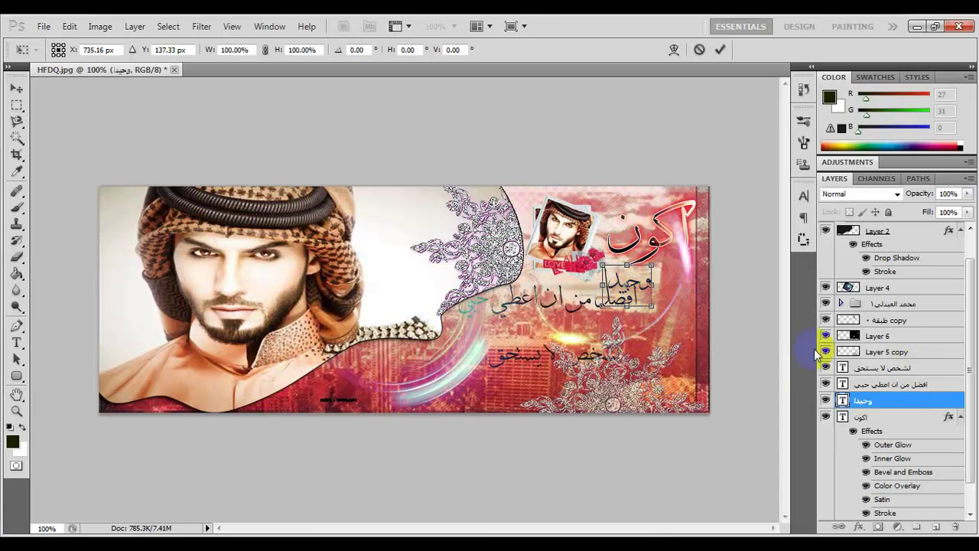
pyautogui.click(941, 384)
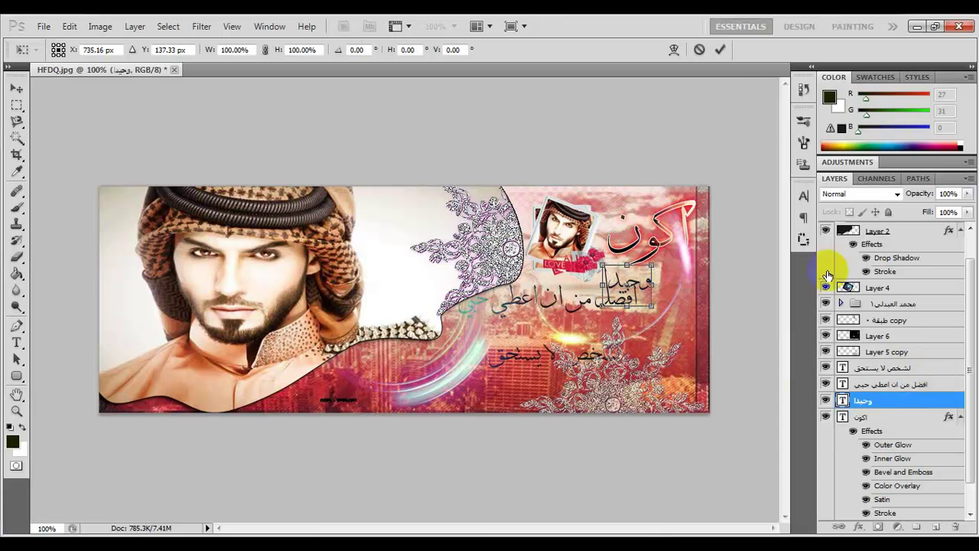
pyautogui.click(720, 49)
# Step: Move the "افضل من ان اعطي حبي" text straight down to the lower edge of the cover, just below "لشخص لا يستحق"
pyautogui.click(939, 386)
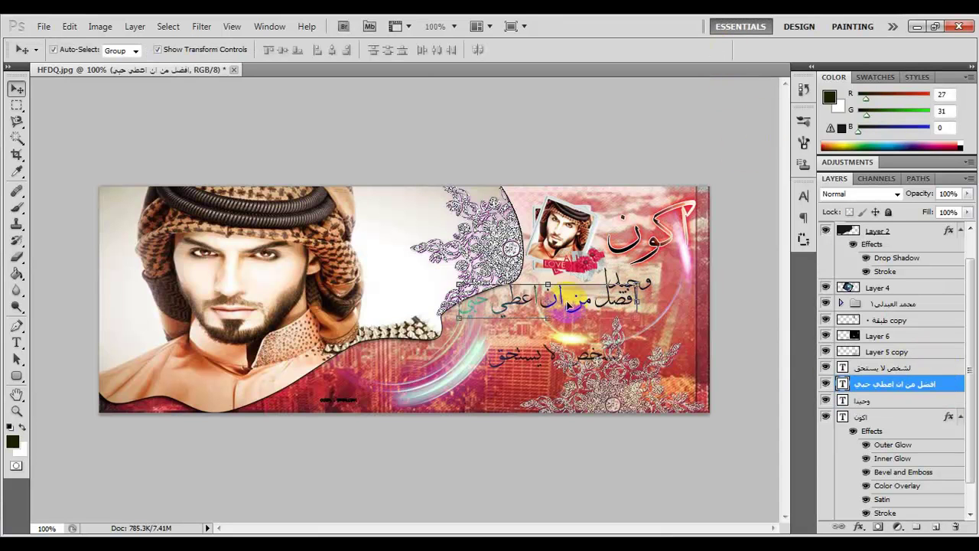
pyautogui.click(912, 305)
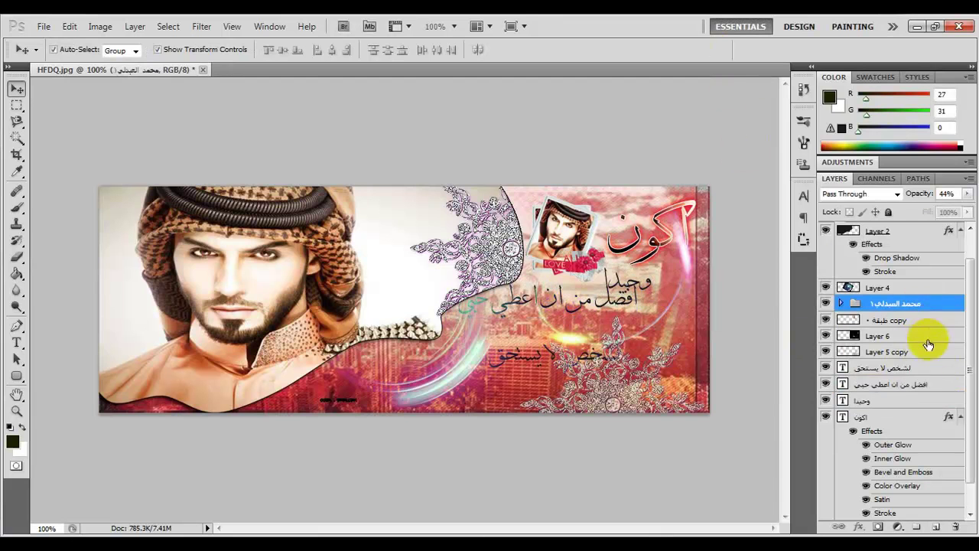
pyautogui.click(918, 384)
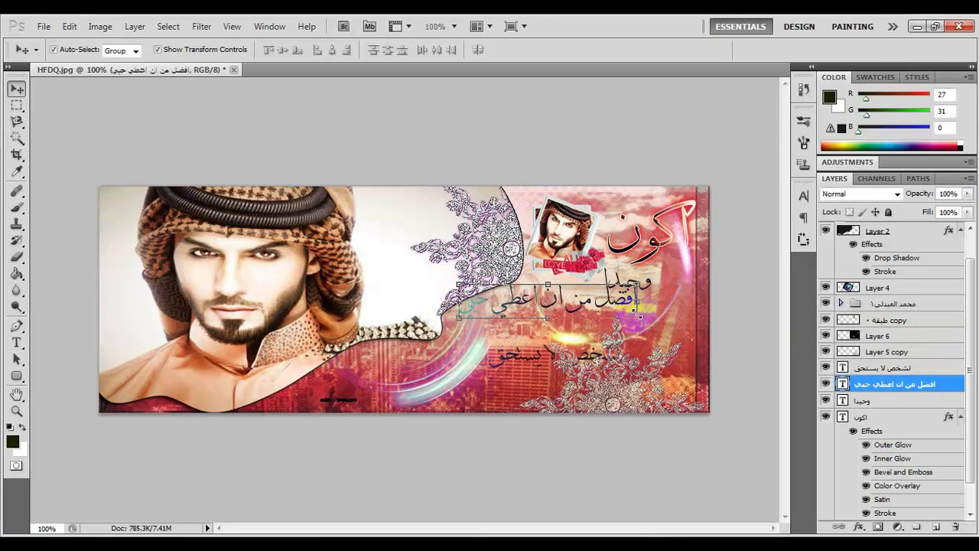
pyautogui.hotkey('ctrl', 't')
pyautogui.moveTo(600, 303); pyautogui.dragTo(600, 373)
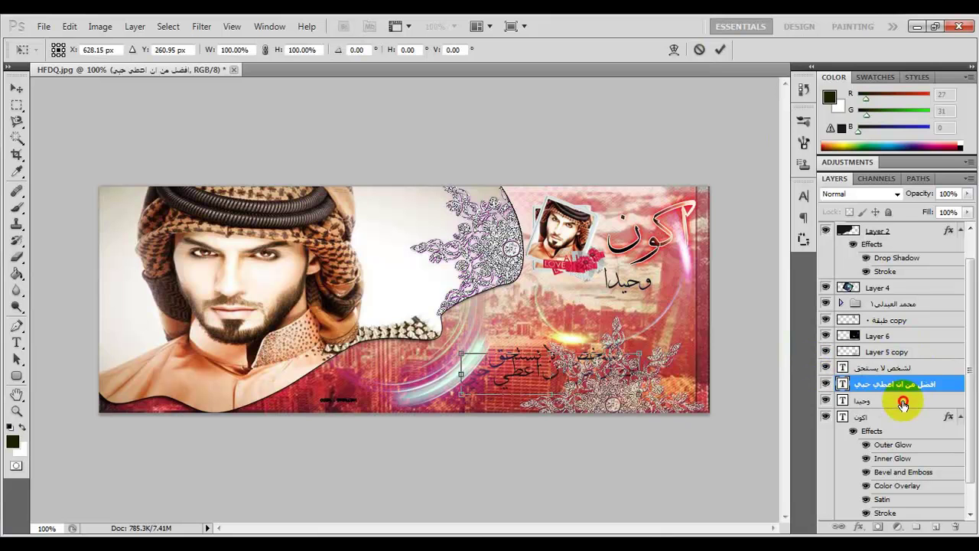
pyautogui.click(716, 49)
# Step: Set the "وحيدا" text size to 48 pt and move it down and left, beneath the small framed portrait
pyautogui.click(908, 401)
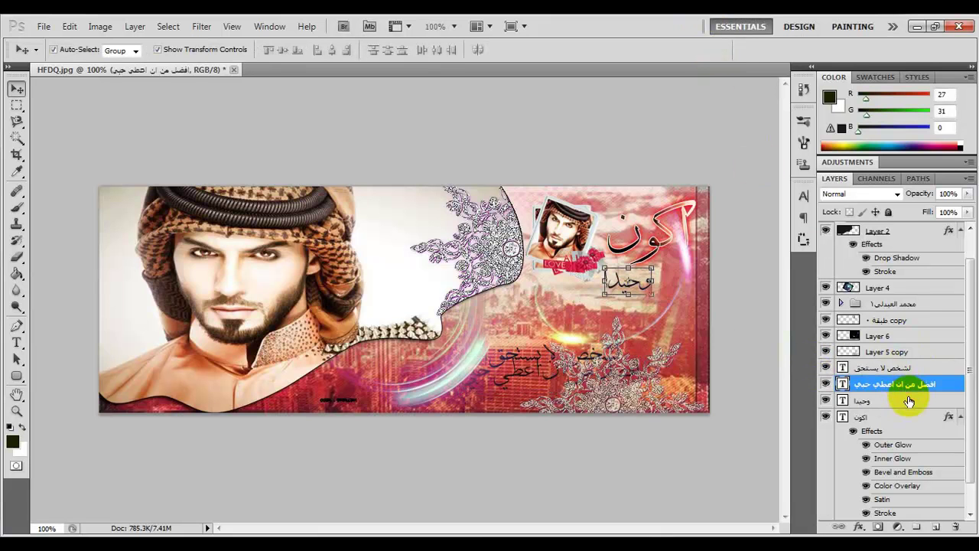
pyautogui.click(908, 402)
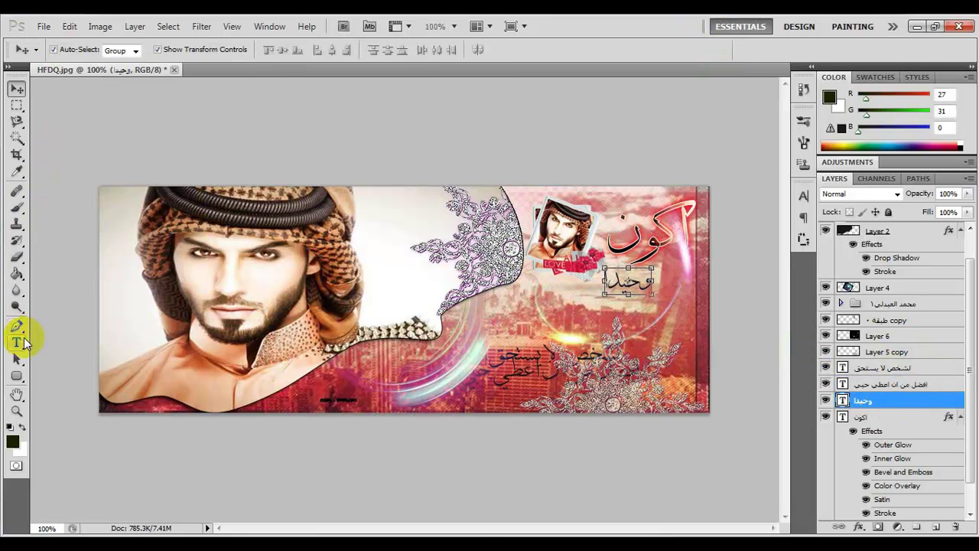
pyautogui.click(16, 342)
pyautogui.click(253, 50)
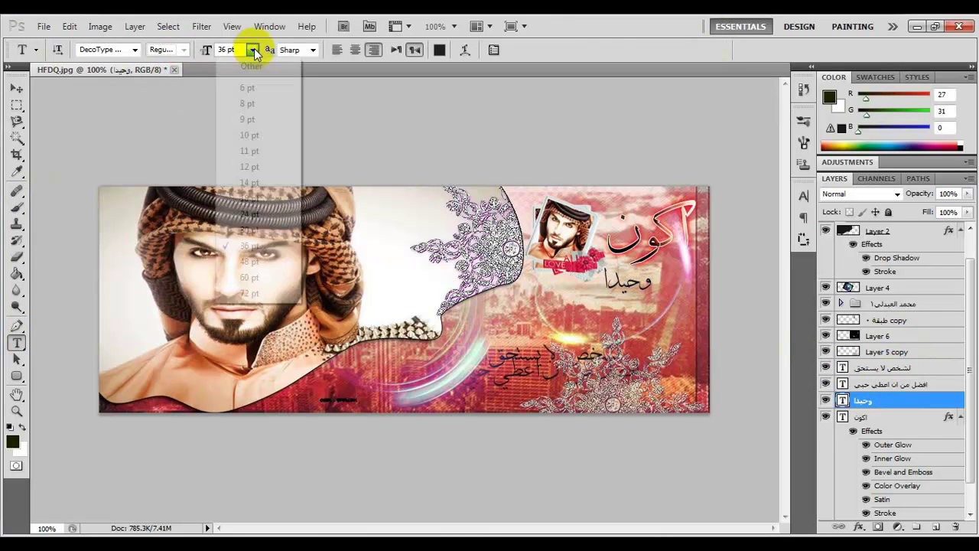
pyautogui.click(278, 257)
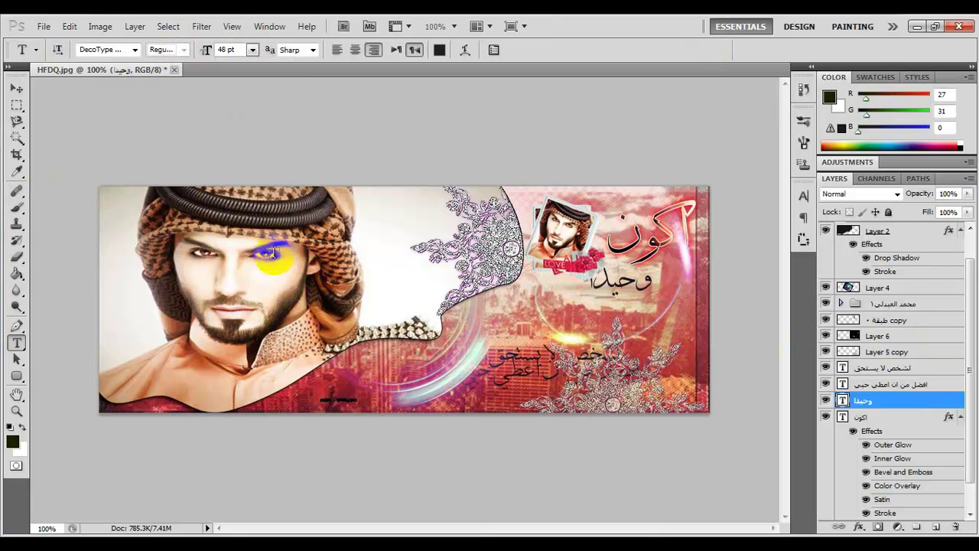
pyautogui.click(16, 89)
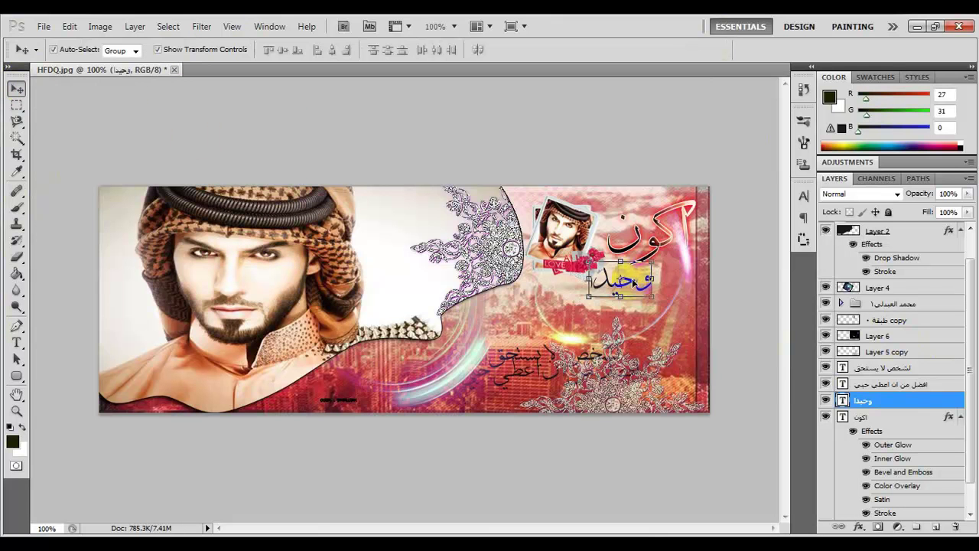
pyautogui.hotkey('ctrl', 't')
pyautogui.moveTo(631, 280); pyautogui.dragTo(605, 296)
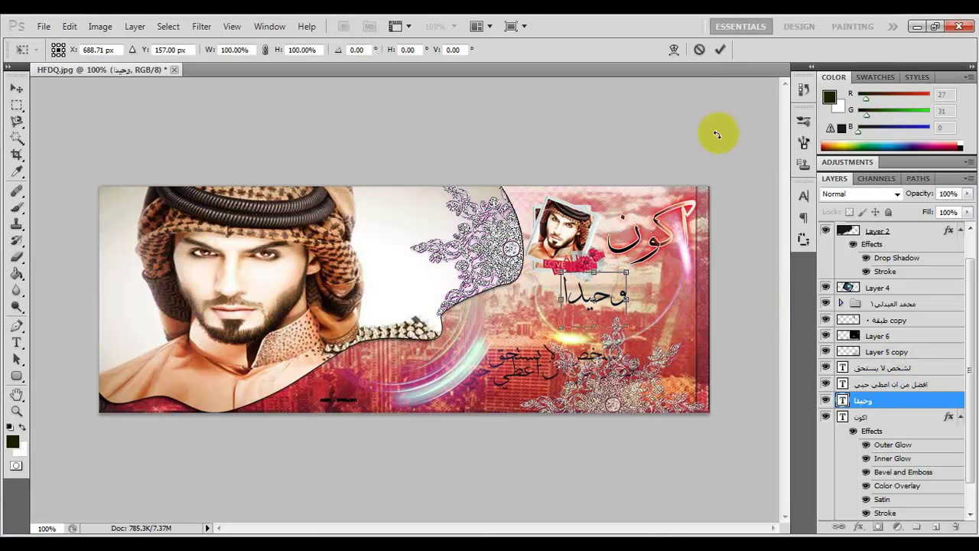
pyautogui.click(720, 49)
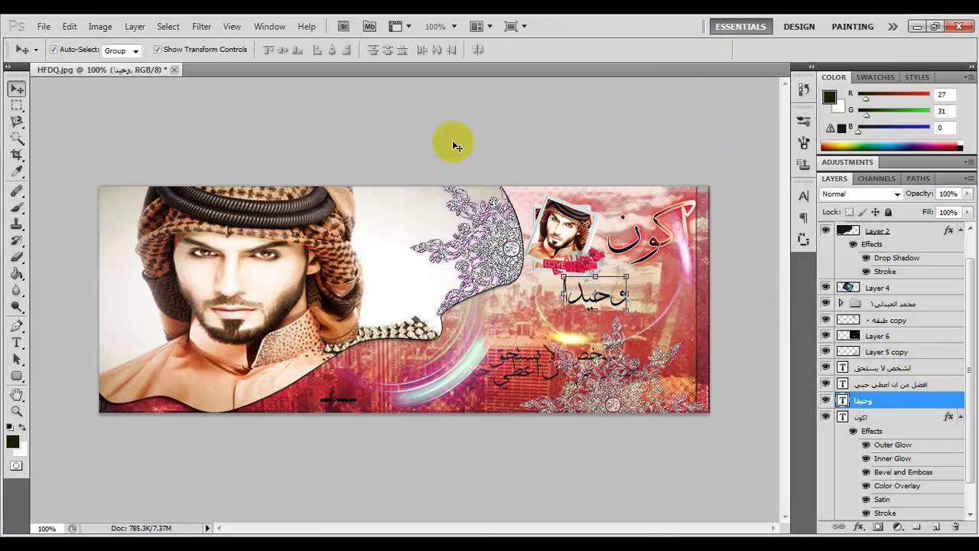
# Step: Apply the orange gradient preset style with drop shadow, outer glow and stroke to the "وحيدا" text layer
pyautogui.click(930, 396)
pyautogui.doubleClick(930, 398)
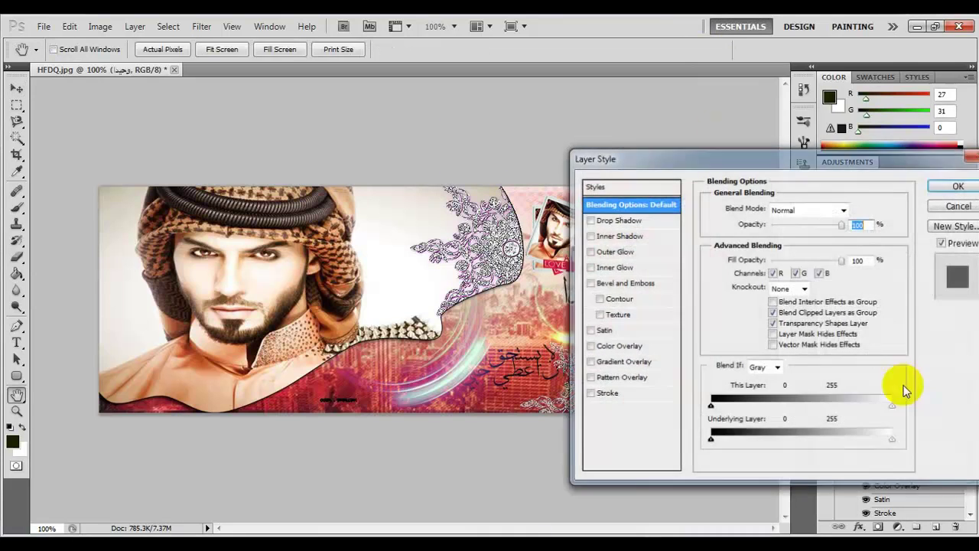
pyautogui.click(604, 186)
pyautogui.moveTo(740, 161); pyautogui.dragTo(351, 123)
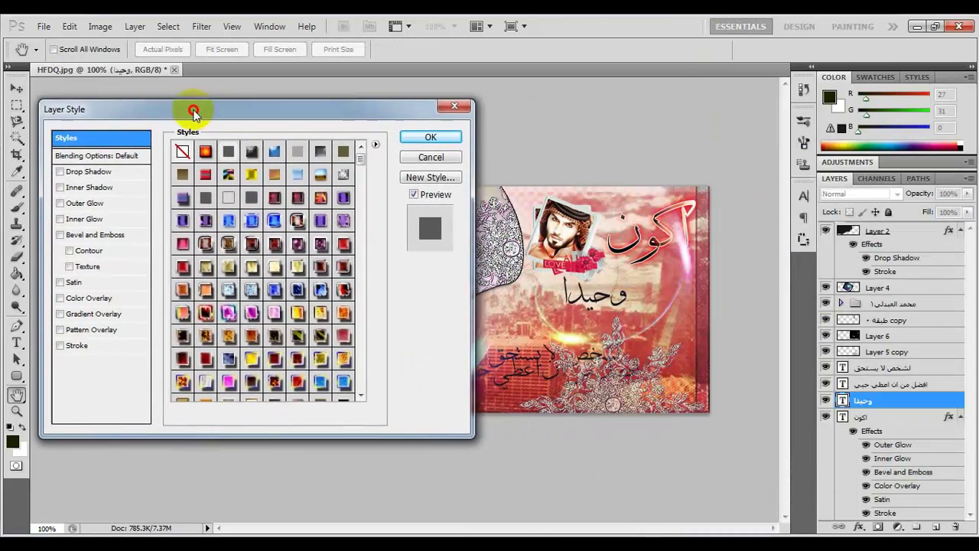
pyautogui.moveTo(328, 153); pyautogui.dragTo(328, 244)
pyautogui.click(195, 215)
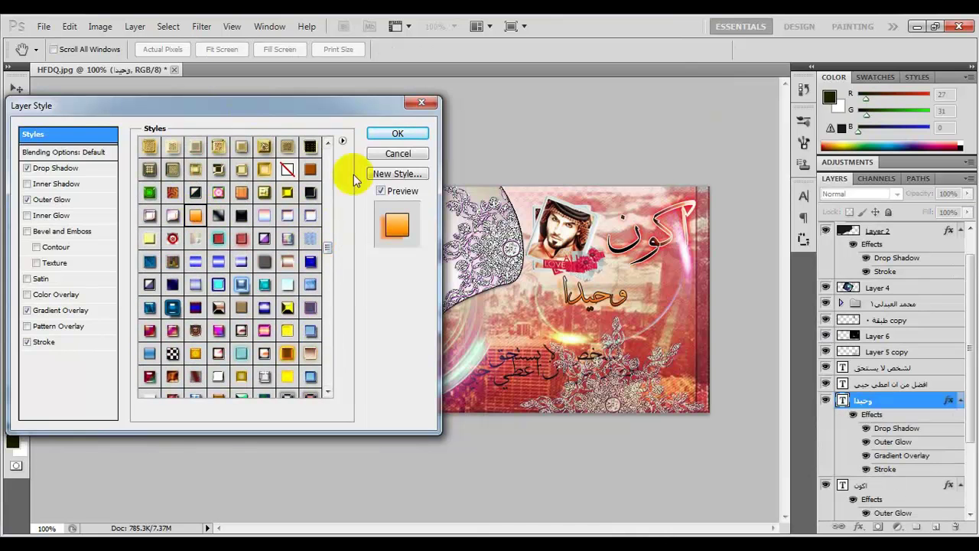
pyautogui.click(390, 133)
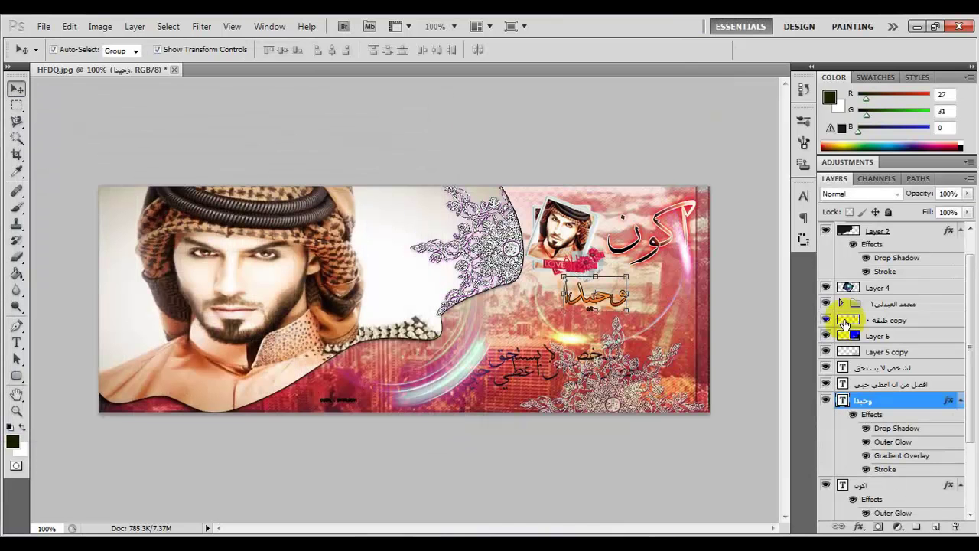
# Step: Move the "افضل من ان اعطي حبي" and "لشخص لا يستحق" text layers together to the top of the layer stack
pyautogui.click(935, 385)
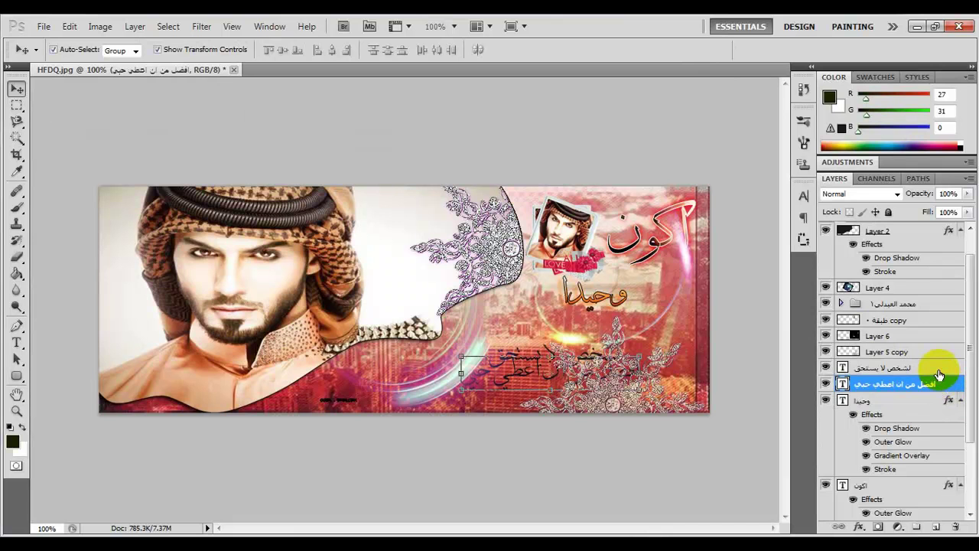
pyautogui.keyDown('shift'); pyautogui.click(938, 371); pyautogui.keyUp('shift')
pyautogui.moveTo(929, 376); pyautogui.dragTo(910, 224)
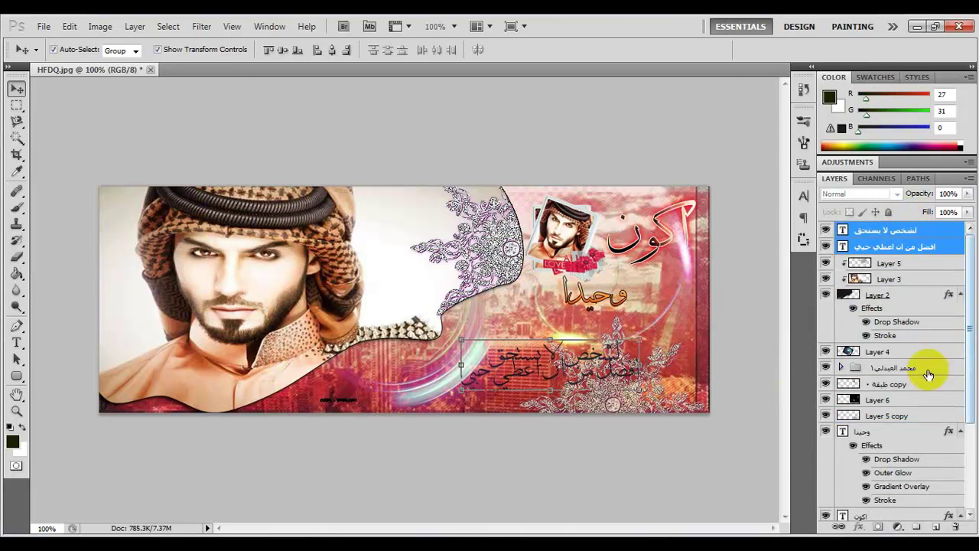
# Step: Move the "افضل من ان اعطي حبي" text up beneath "وحيدا", and shift "لشخص لا يستحق" down and left below it
pyautogui.click(938, 247)
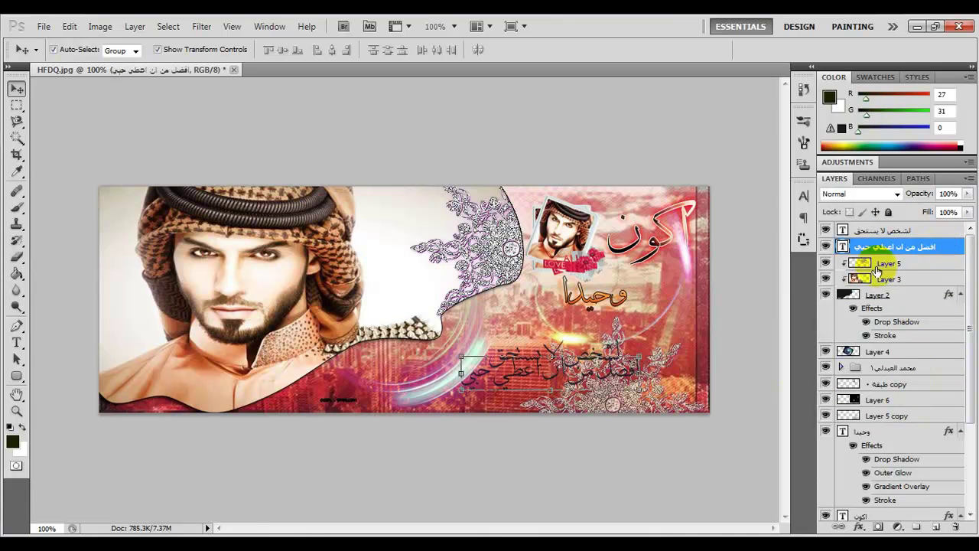
pyautogui.moveTo(568, 376); pyautogui.dragTo(574, 337)
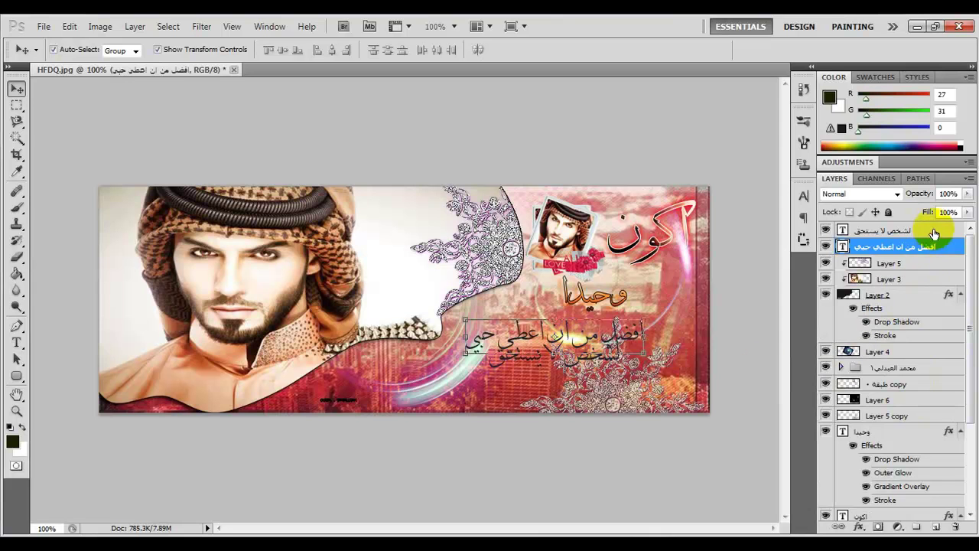
pyautogui.click(930, 228)
pyautogui.hotkey('ctrl', 't')
pyautogui.moveTo(617, 360); pyautogui.dragTo(534, 384)
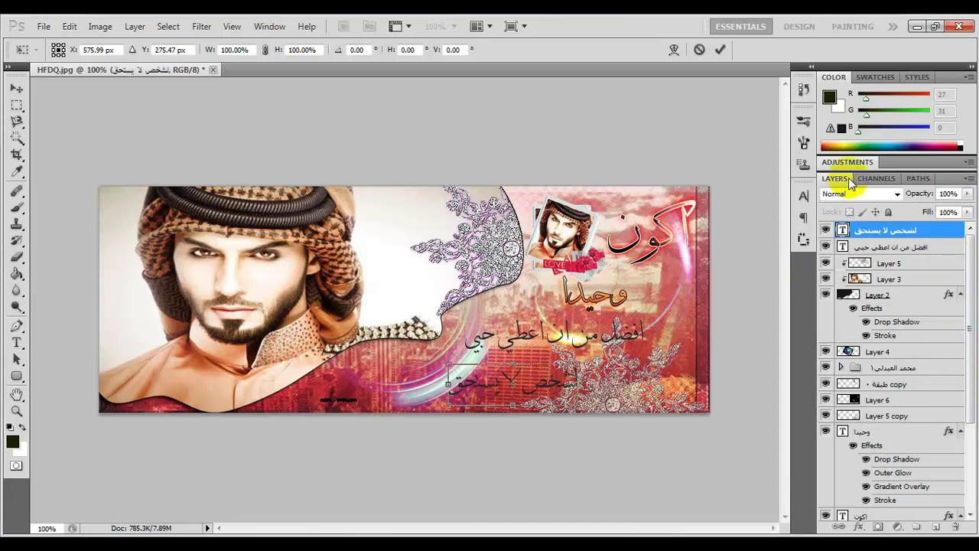
pyautogui.click(719, 50)
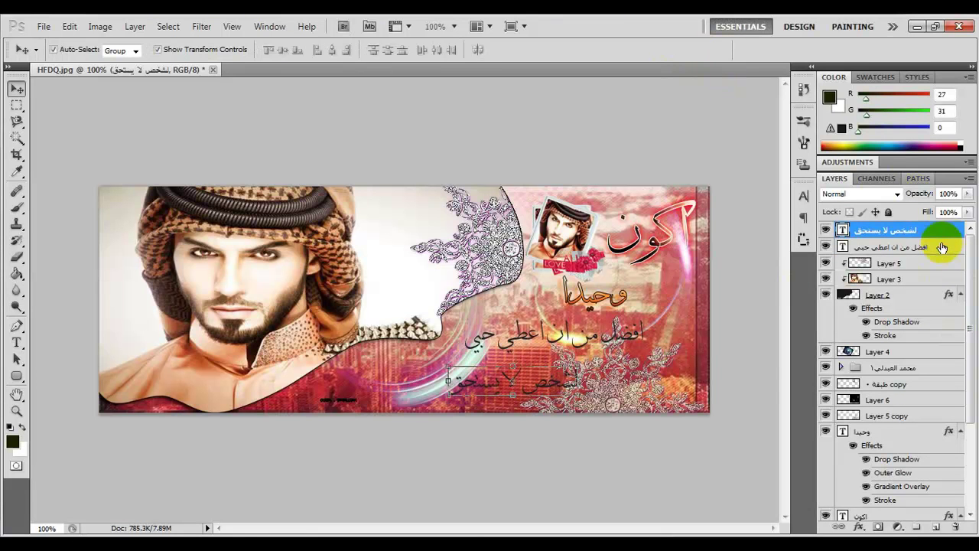
# Step: Apply the red-orange gradient preset style with drop shadow and stroke to the "افضل من ان اعطي حبي" text layer
pyautogui.doubleClick(942, 246)
pyautogui.click(70, 135)
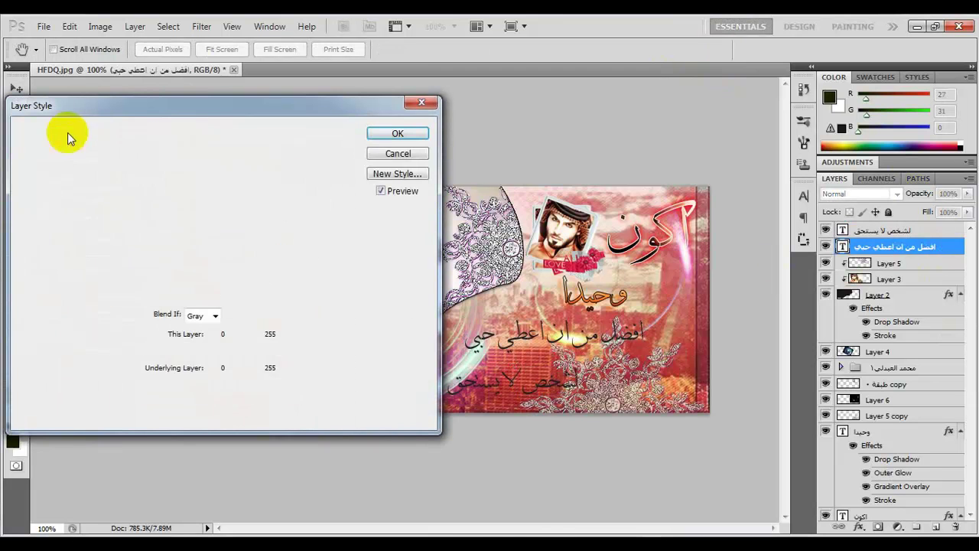
pyautogui.moveTo(330, 157); pyautogui.dragTo(326, 279)
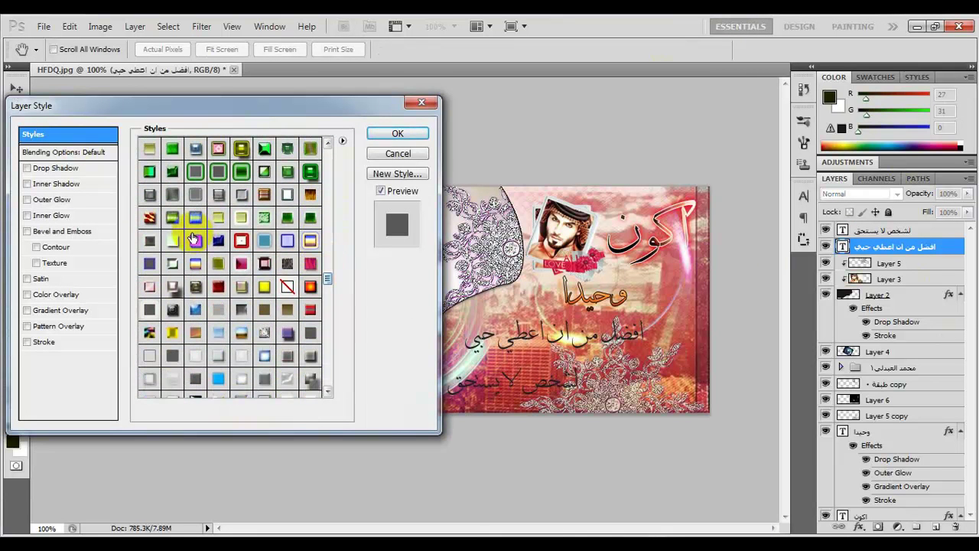
pyautogui.click(196, 238)
pyautogui.click(310, 241)
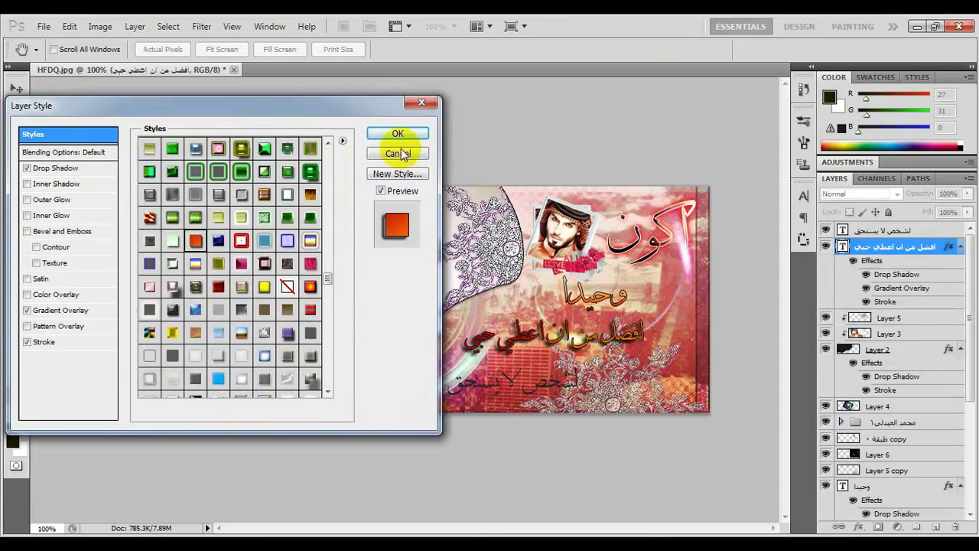
pyautogui.click(400, 153)
# Step: Apply the preset style with black color overlay and white stroke to the "لشخص لا يستحق" text layer
pyautogui.click(939, 231)
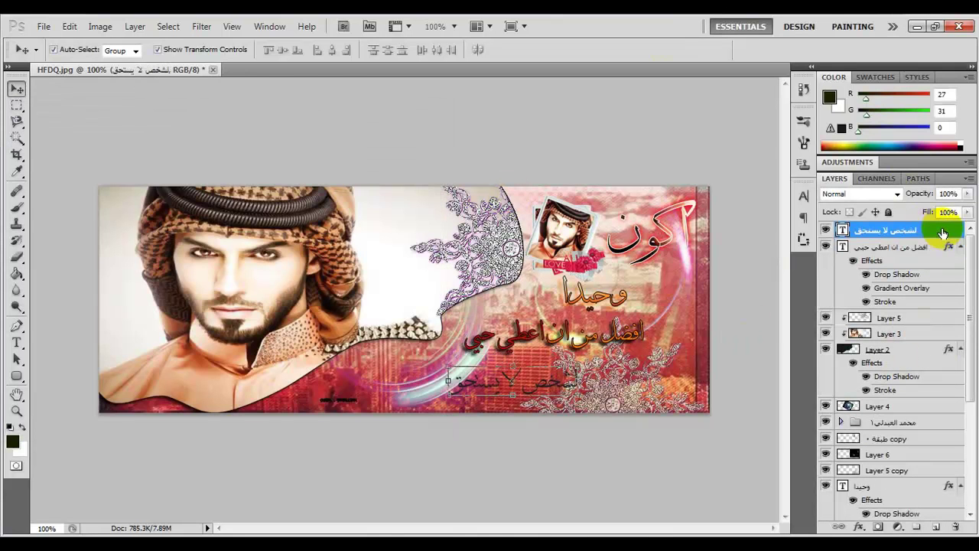
pyautogui.doubleClick(942, 231)
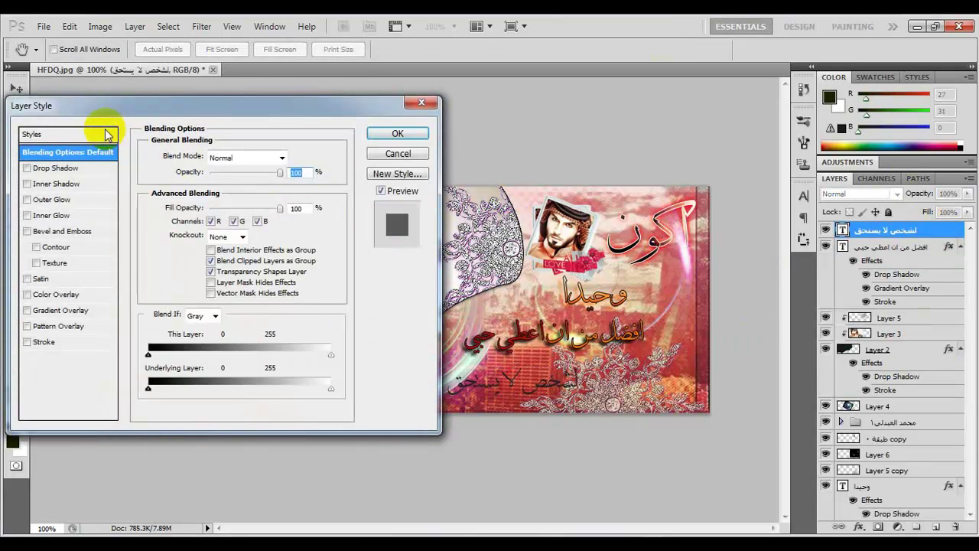
pyautogui.click(106, 136)
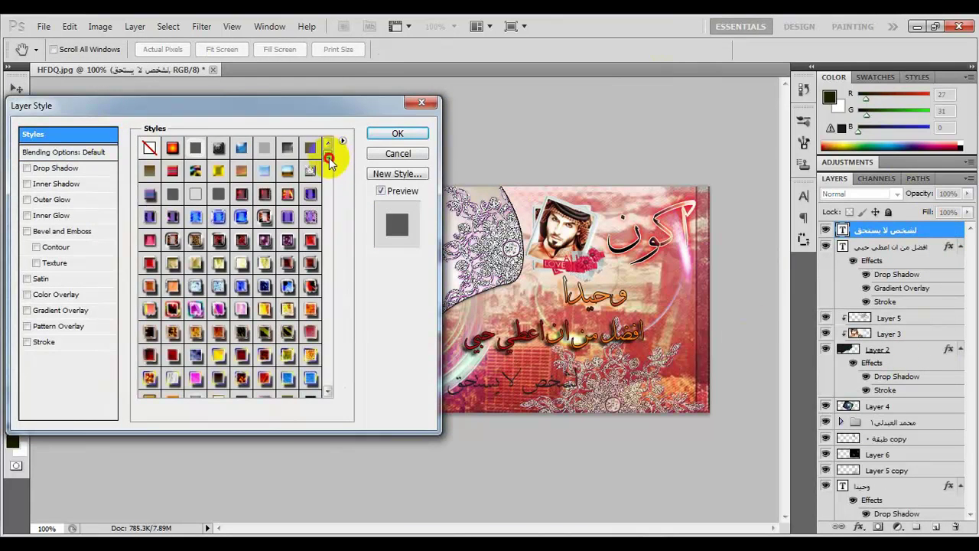
pyautogui.moveTo(329, 158); pyautogui.dragTo(312, 338)
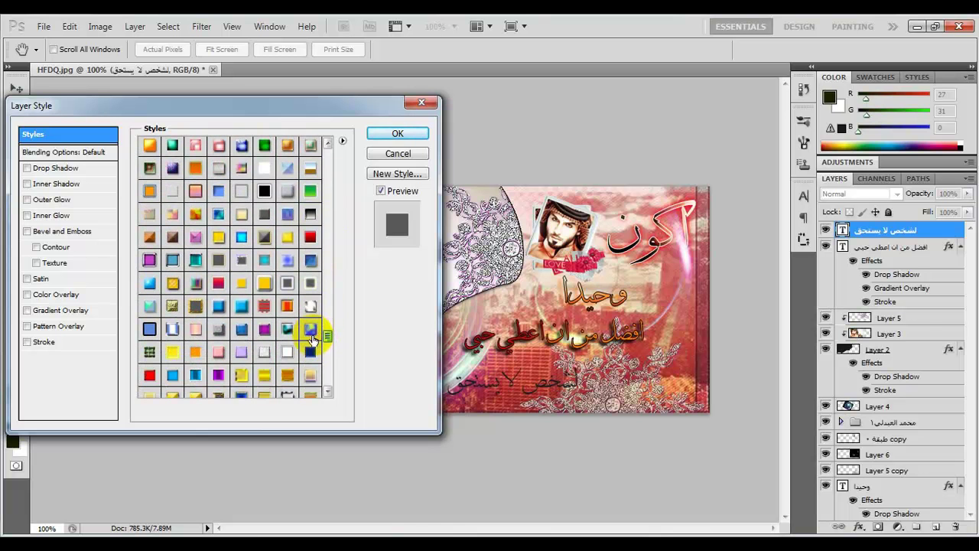
pyautogui.click(265, 192)
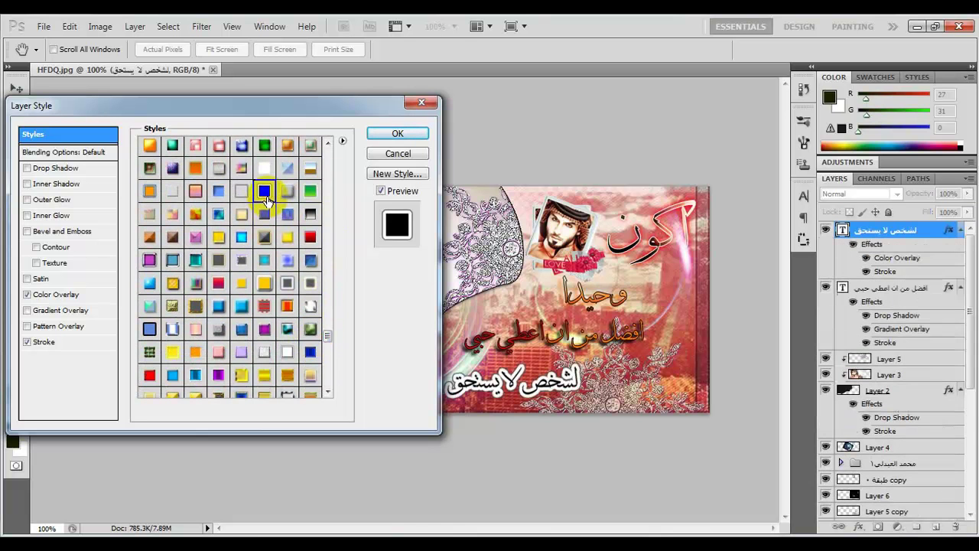
pyautogui.click(398, 134)
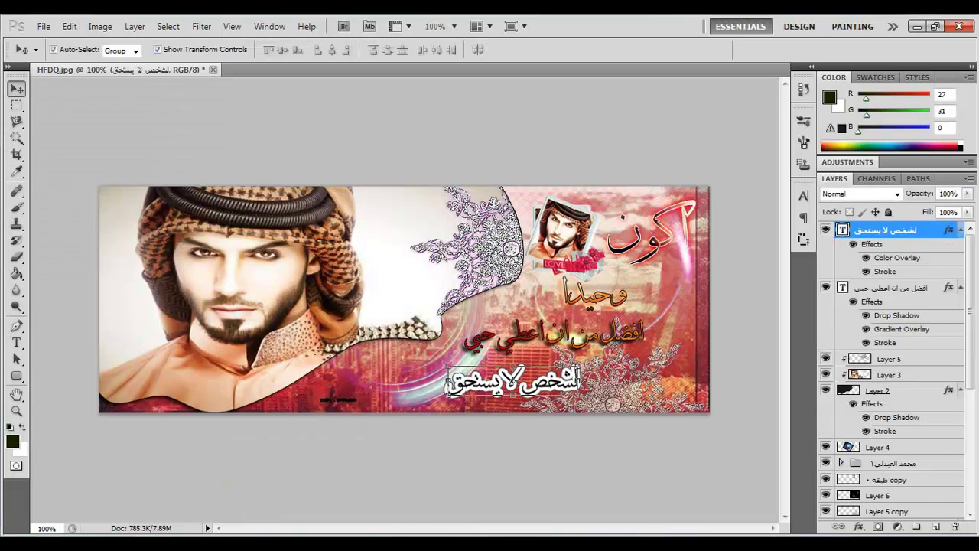
# Step: Switch to the Word document and add the lines "ما بقة بس نضيف الحقوق" and "تابعو" at the end
pyautogui.click(253, 489)
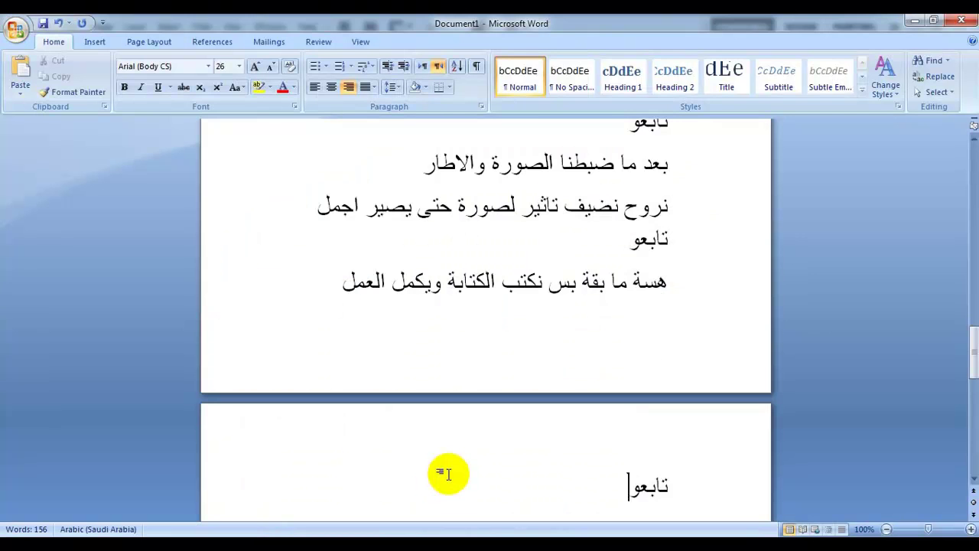
pyautogui.scroll(-1, 447, 475)
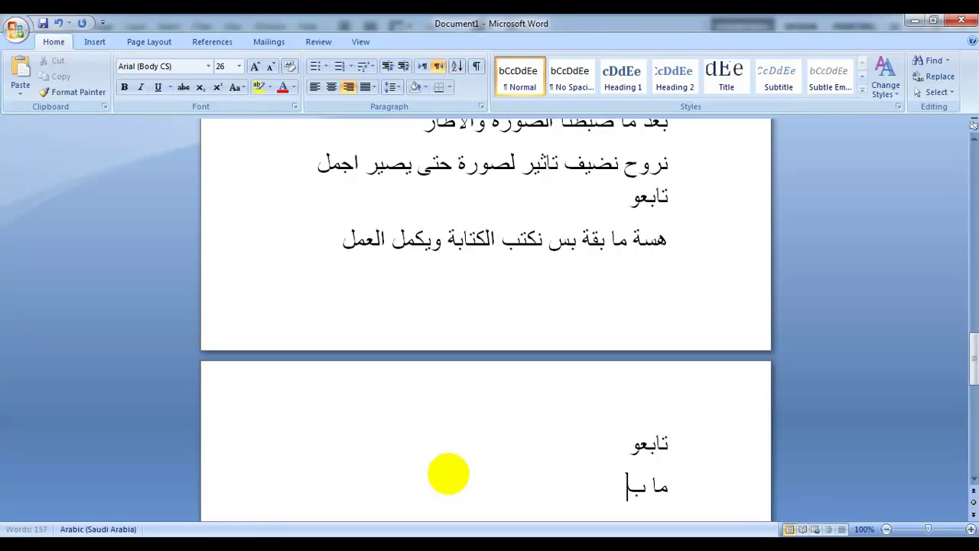
pyautogui.write('قة بس ن')
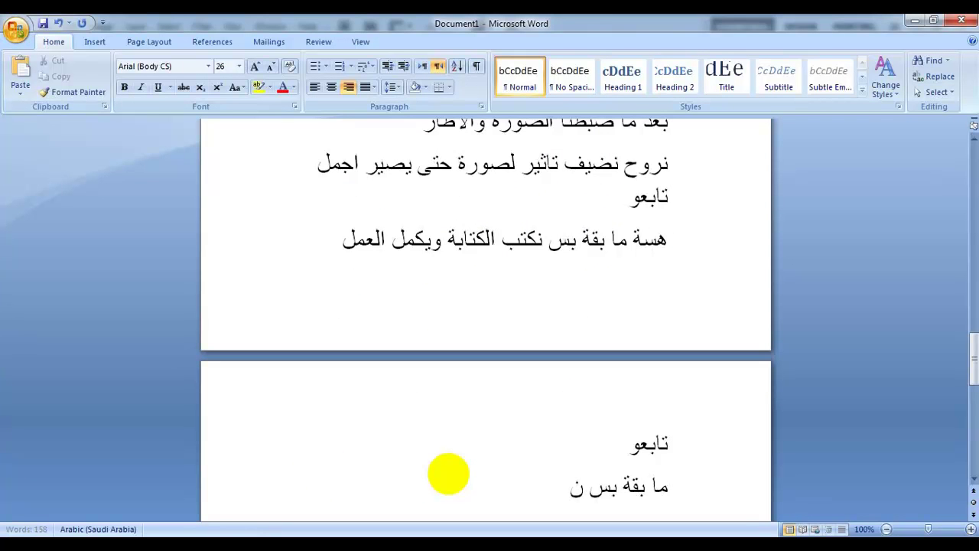
pyautogui.write('ضيف ال')
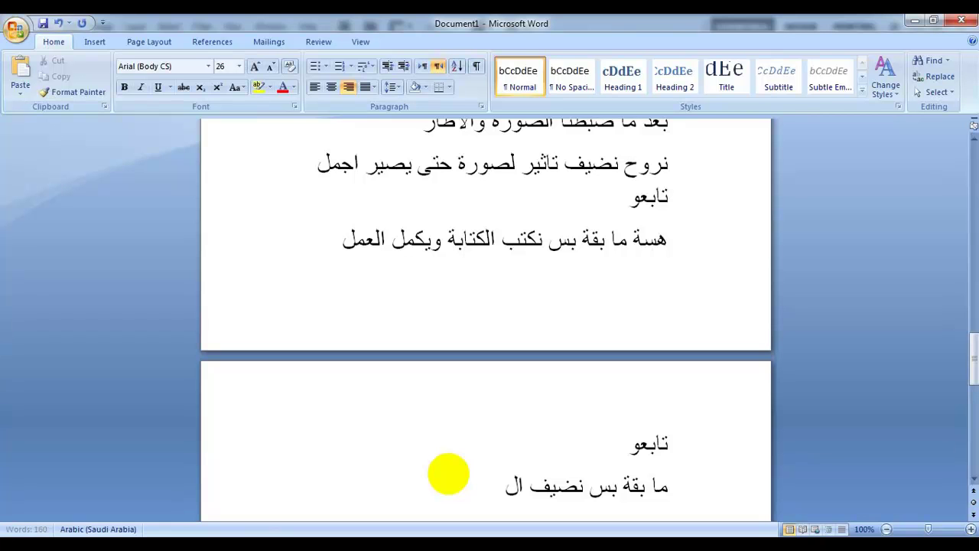
pyautogui.write('ج')
pyautogui.press('BackSpace')
pyautogui.write('حقوق')
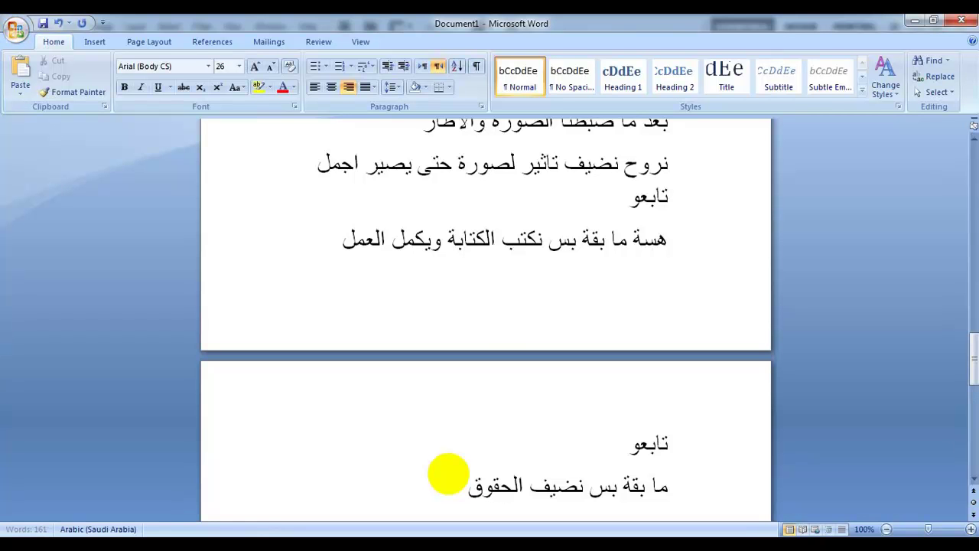
pyautogui.press('Return')
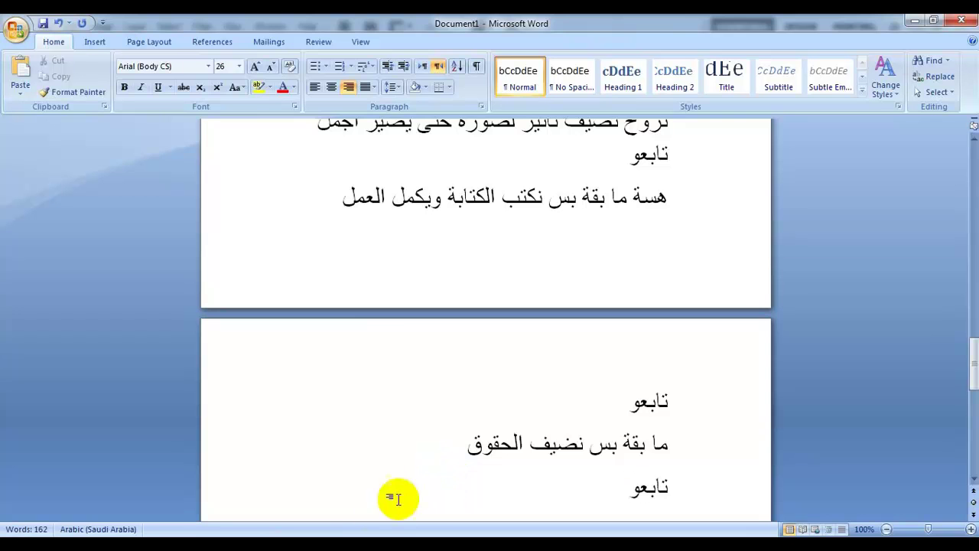
# Step: Switch back to Photoshop and import the calligraphic signature PDF from Local Disk (D:) with the default page options
pyautogui.click(251, 547)
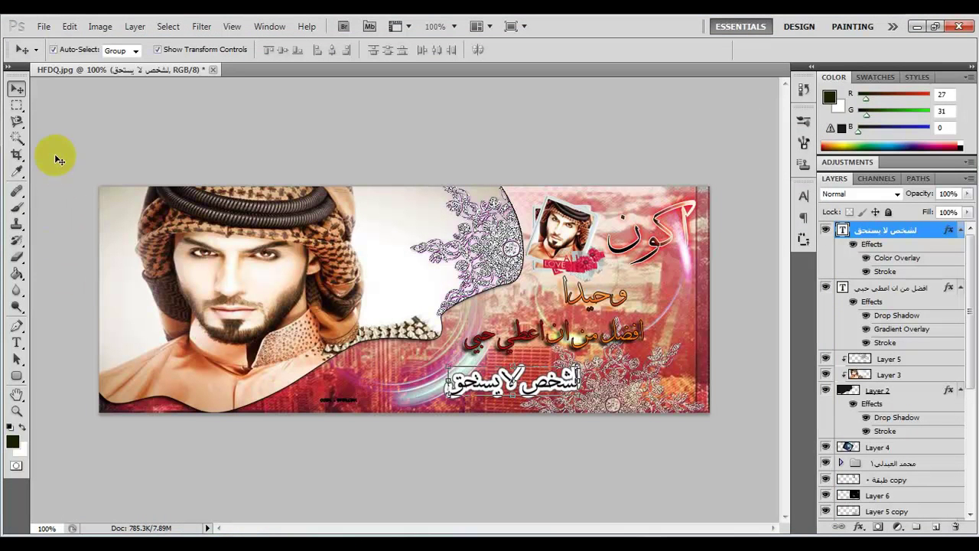
pyautogui.click(43, 27)
pyautogui.click(59, 55)
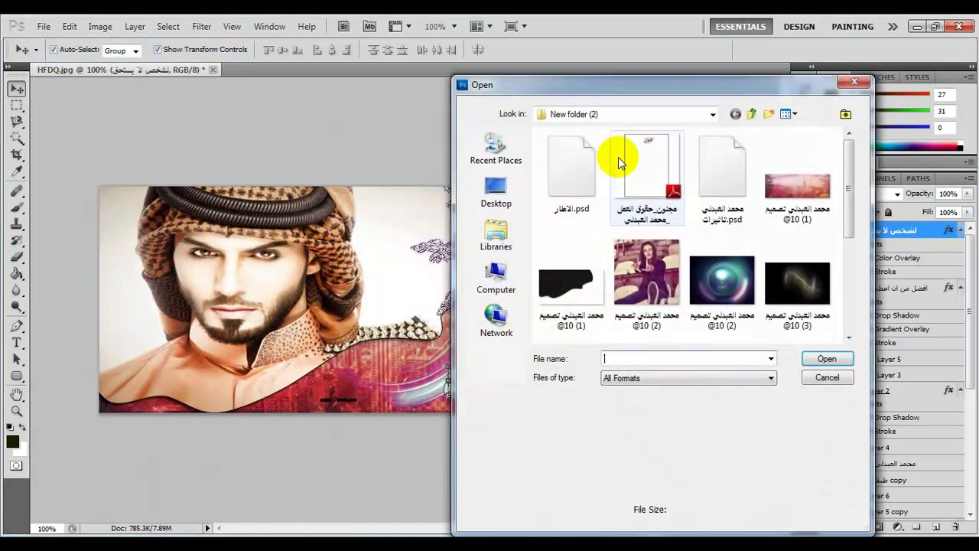
pyautogui.click(497, 205)
pyautogui.click(496, 277)
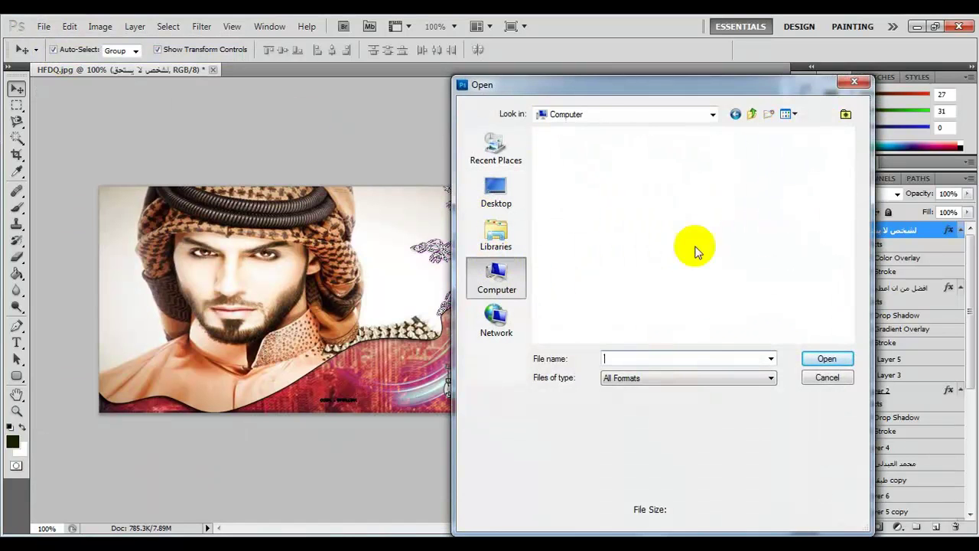
pyautogui.doubleClick(681, 198)
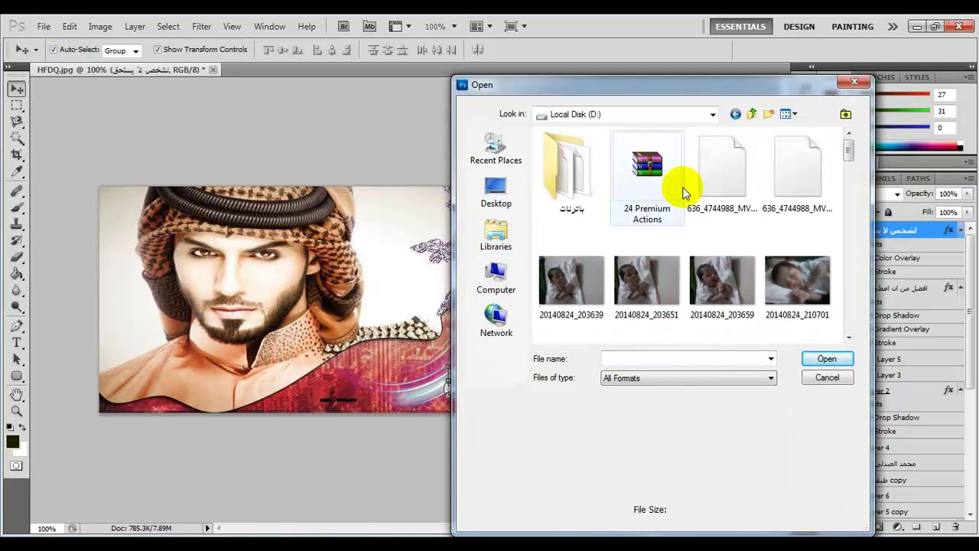
pyautogui.scroll(-10, 684, 195)
pyautogui.click(583, 295)
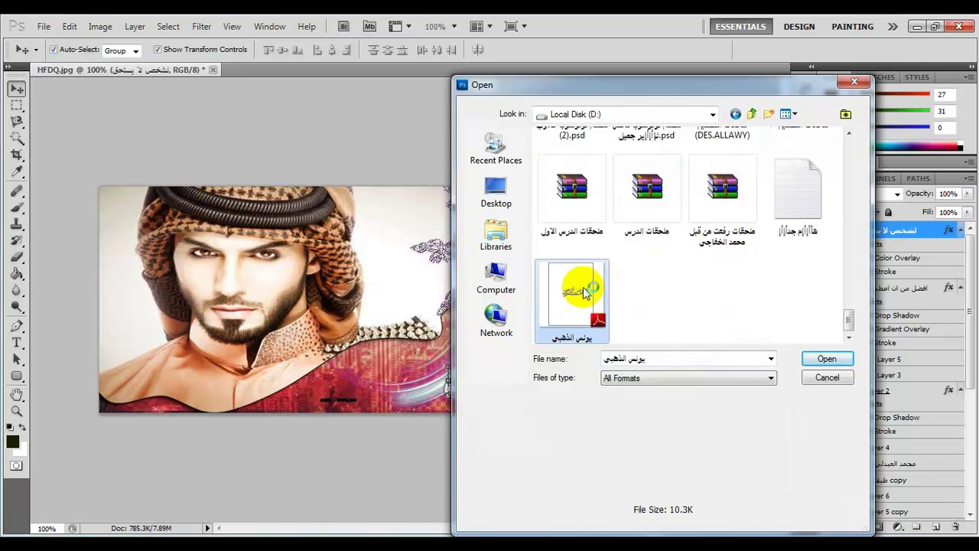
pyautogui.doubleClick(583, 293)
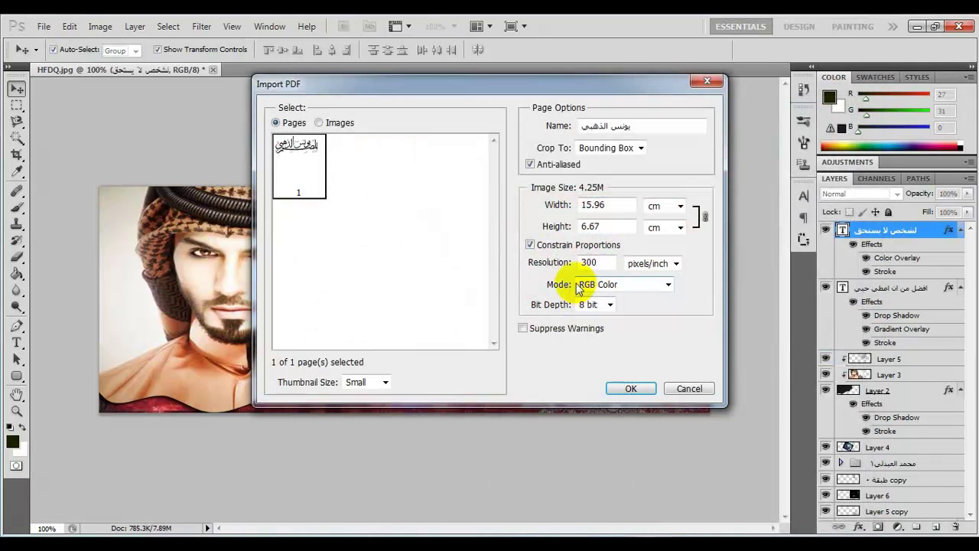
pyautogui.click(649, 388)
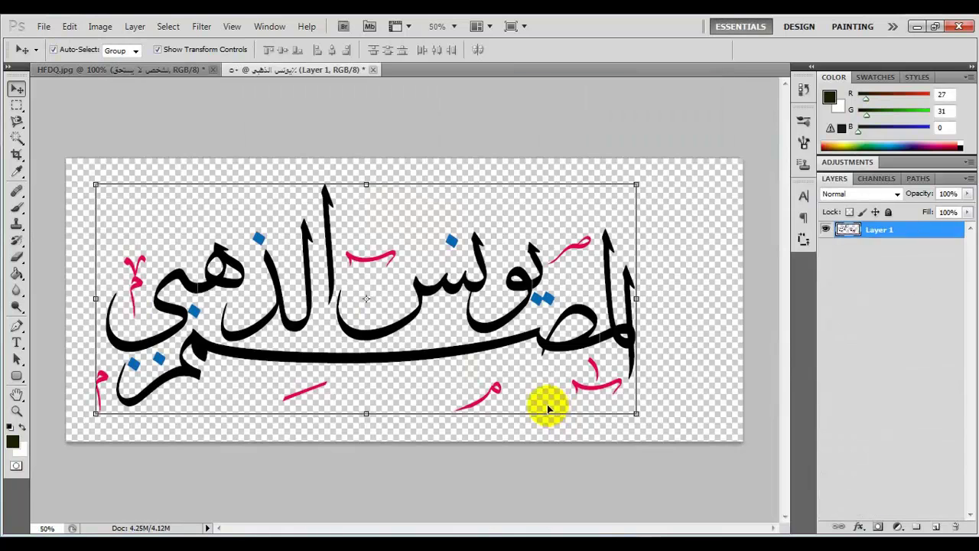
# Step: Copy the calligraphic signature from its document into the HFDQ.jpg cover and close the source document without saving
pyautogui.moveTo(291, 70); pyautogui.dragTo(353, 102)
pyautogui.moveTo(556, 103); pyautogui.dragTo(546, 39)
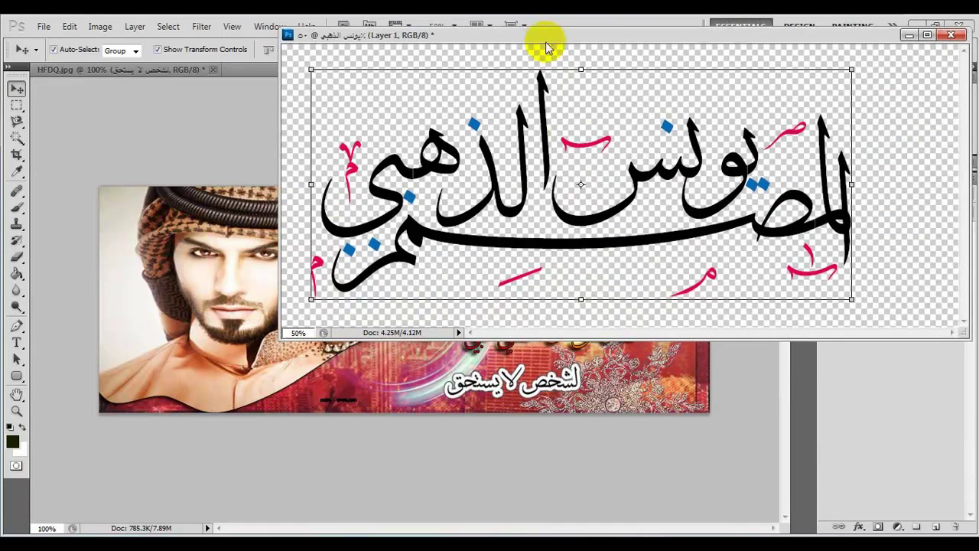
pyautogui.moveTo(641, 165); pyautogui.dragTo(374, 364)
pyautogui.click(949, 36)
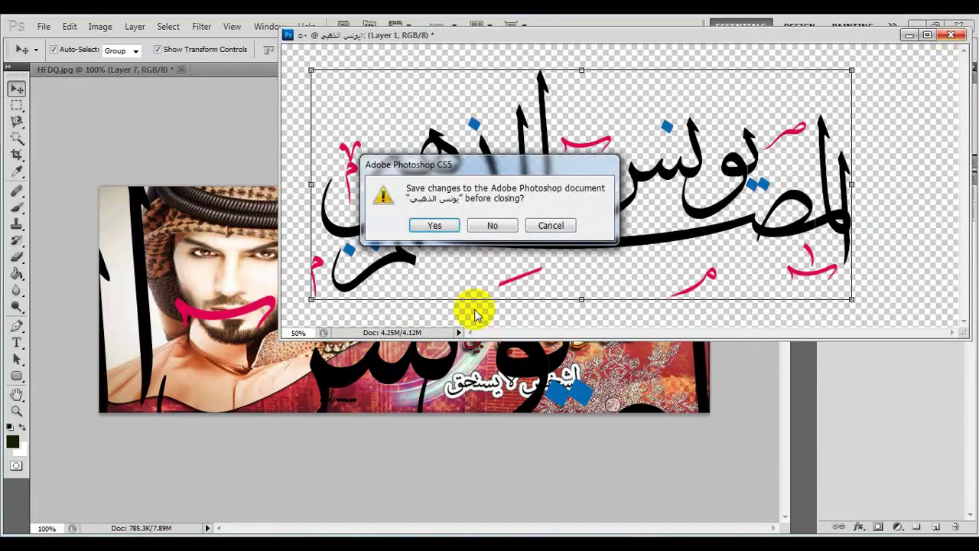
pyautogui.click(497, 225)
# Step: Shrink the calligraphic signature, place it near the cover's lower edge left of "لشخص لا يستحق", and rotate it by about -12.89°
pyautogui.moveTo(750, 169); pyautogui.dragTo(437, 299)
pyautogui.moveTo(352, 314); pyautogui.dragTo(419, 351)
pyautogui.press('Return')
pyautogui.hotkey('ctrl', 't')
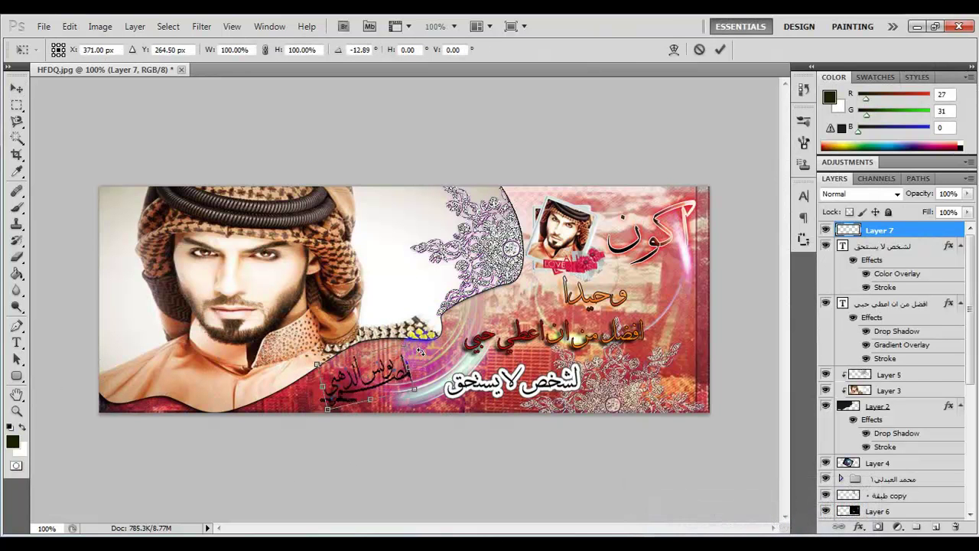
pyautogui.press('Return')
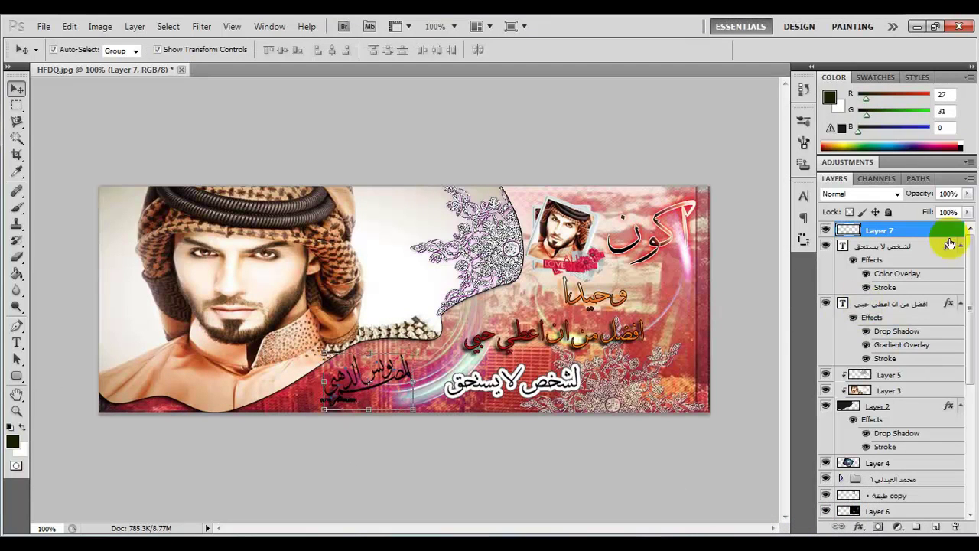
# Step: Apply the orange gradient preset style with drop shadow, outer glow and stroke to the calligraphic signature on Layer 7
pyautogui.doubleClick(952, 229)
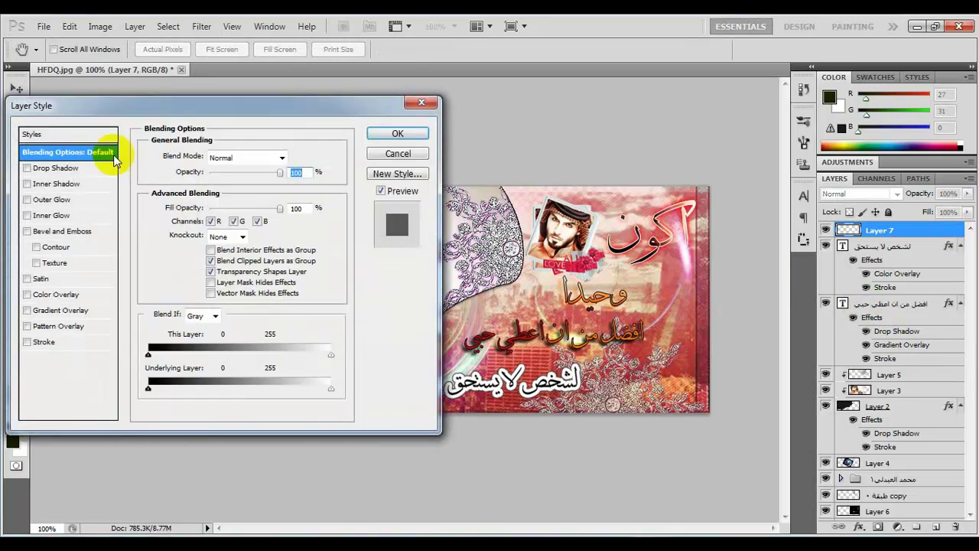
pyautogui.click(86, 134)
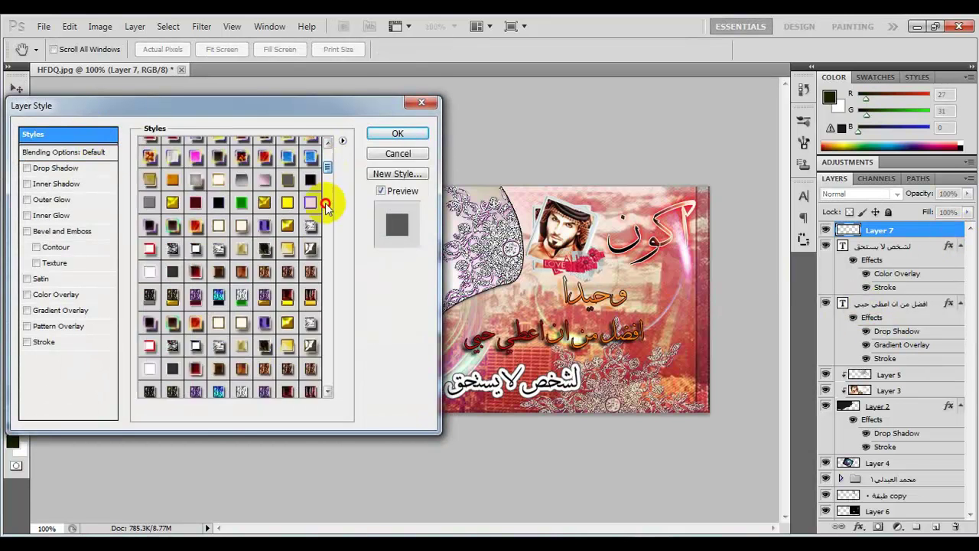
pyautogui.scroll(-10, 325, 207)
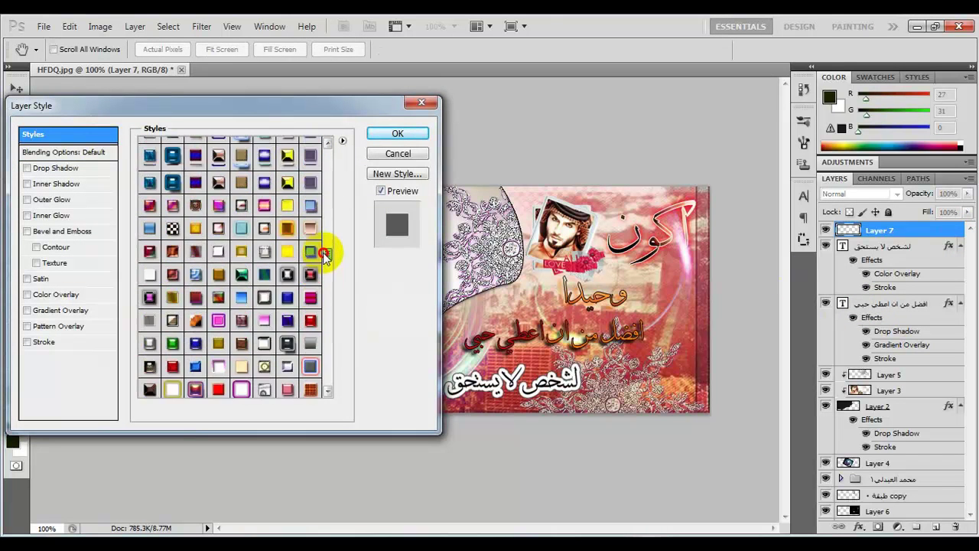
pyautogui.scroll(8, 325, 255)
pyautogui.click(194, 252)
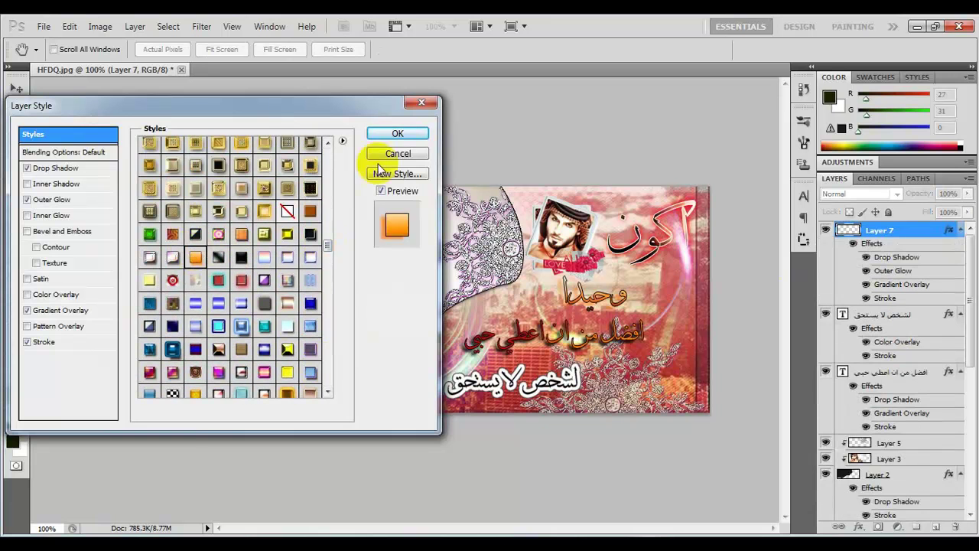
pyautogui.click(399, 134)
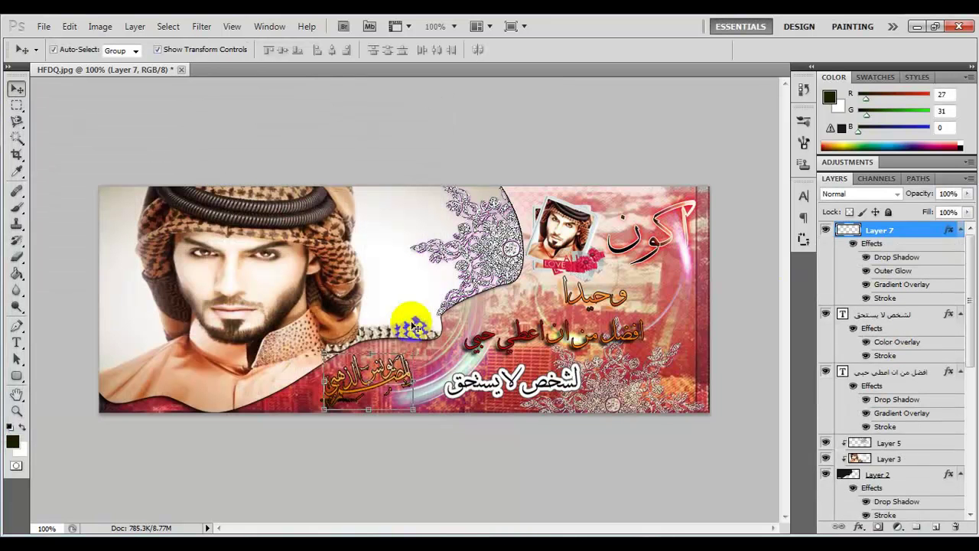
pyautogui.click(395, 370)
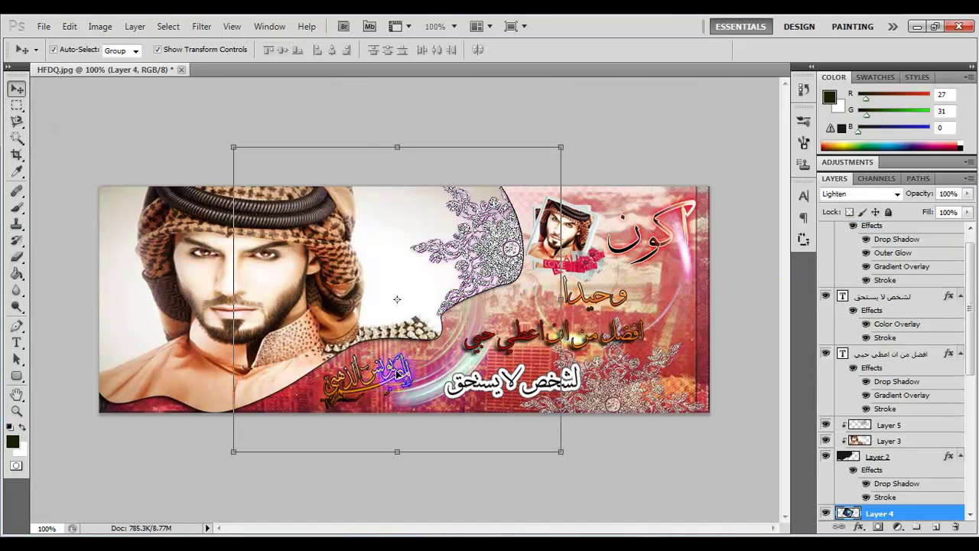
# Step: Switch to the Word document and add the closing line "انتهى الدرس ان شاء الله يكون عجبكم", followed by a line beginning "تحيات"
pyautogui.click(914, 27)
pyautogui.click(252, 532)
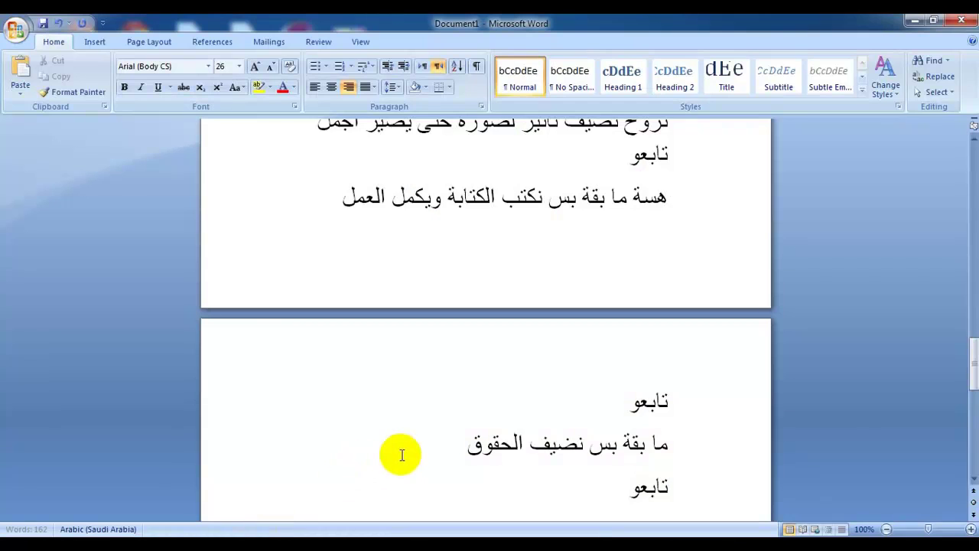
pyautogui.scroll(-1, 406, 453)
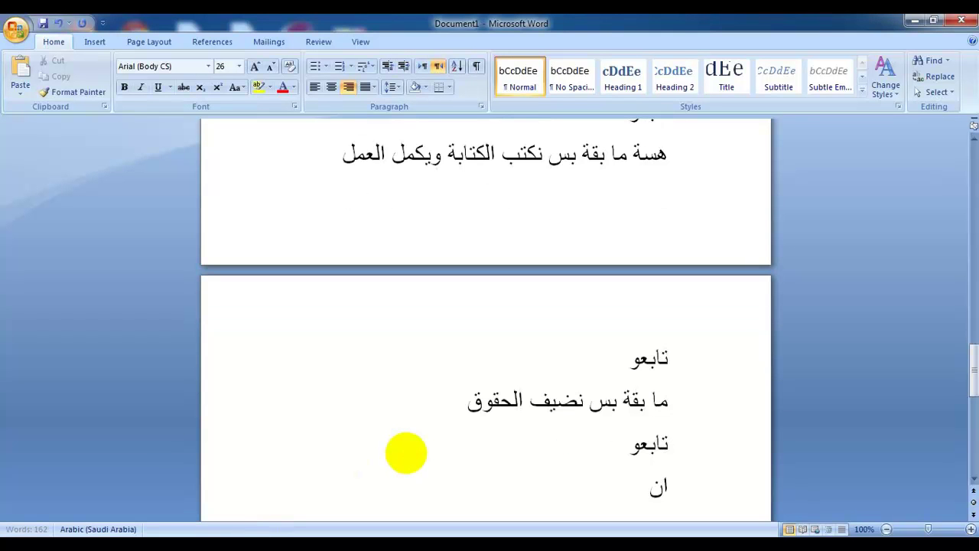
pyautogui.write('ى الدرس ان شاء الله يكون عجبكم')
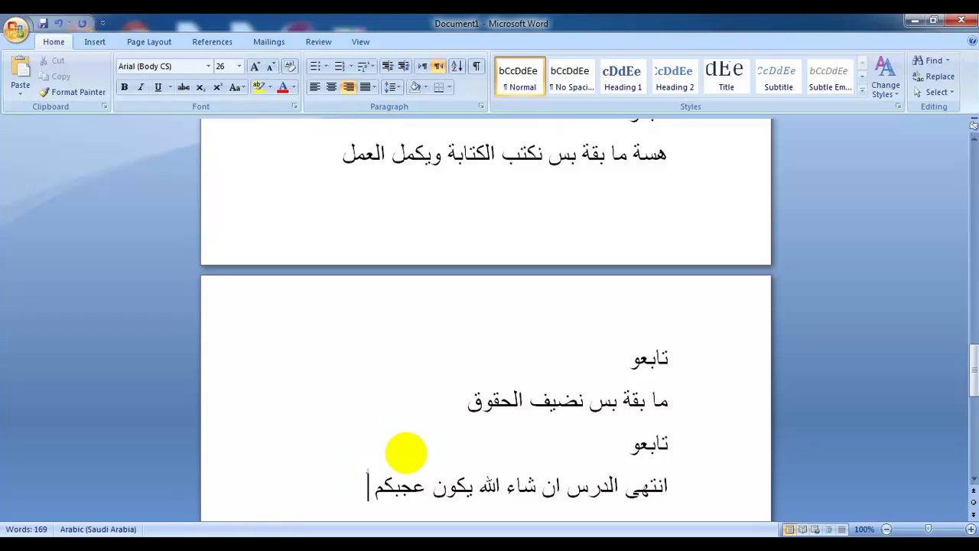
pyautogui.press('Return')
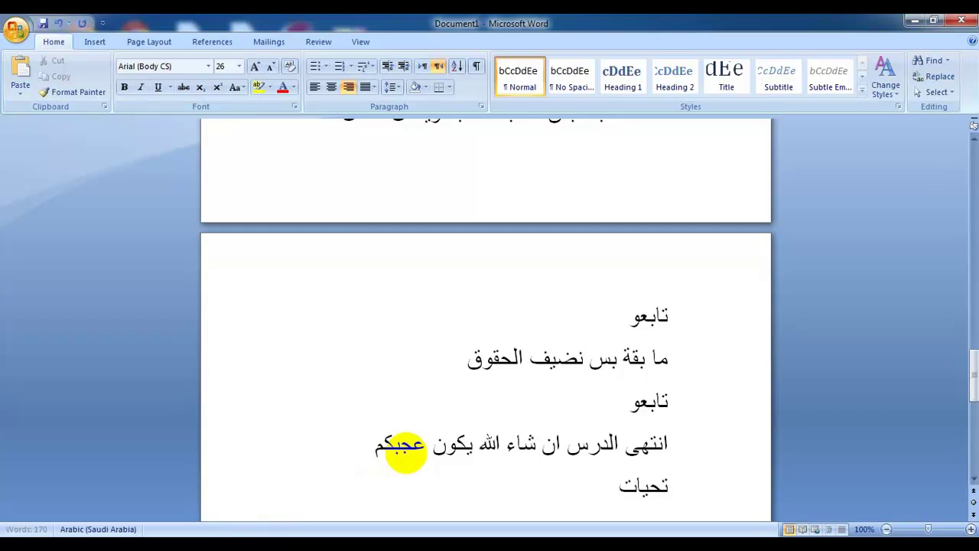